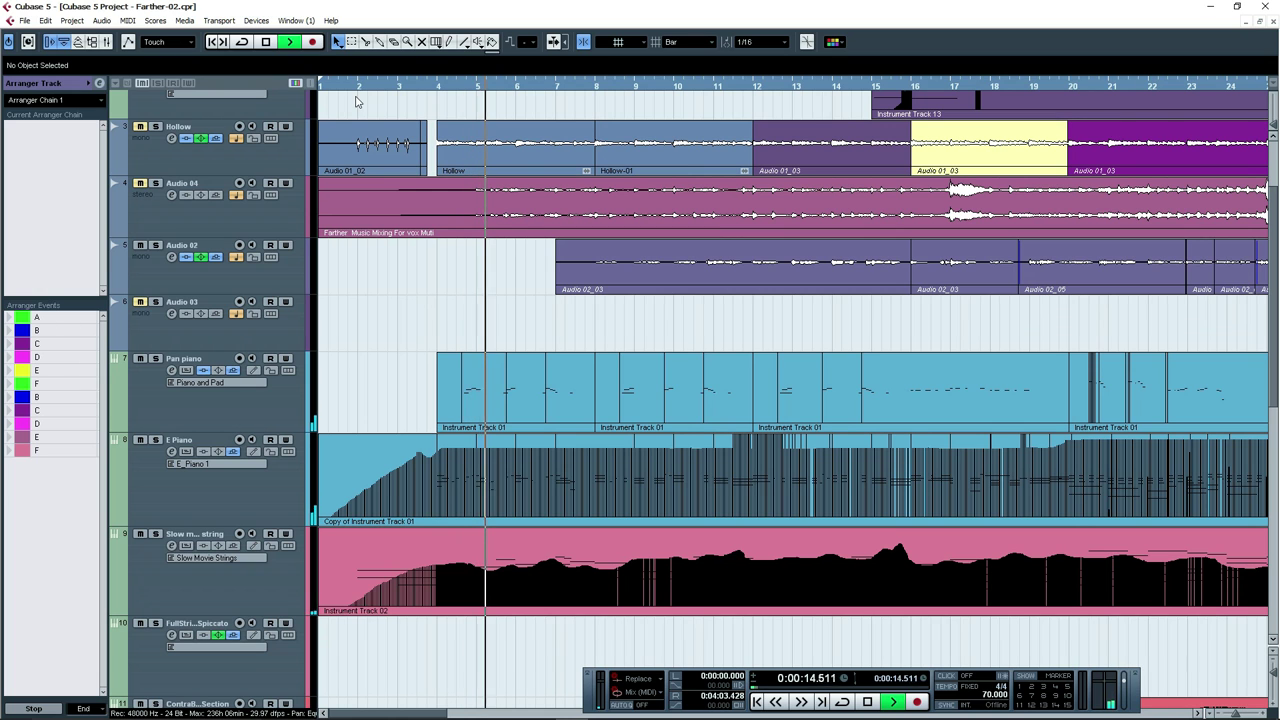
Check the notes of the first Pan piano part and the first E Piano part in the Key Editor.
{"action": "double_click", "coordinate": [551, 386]}
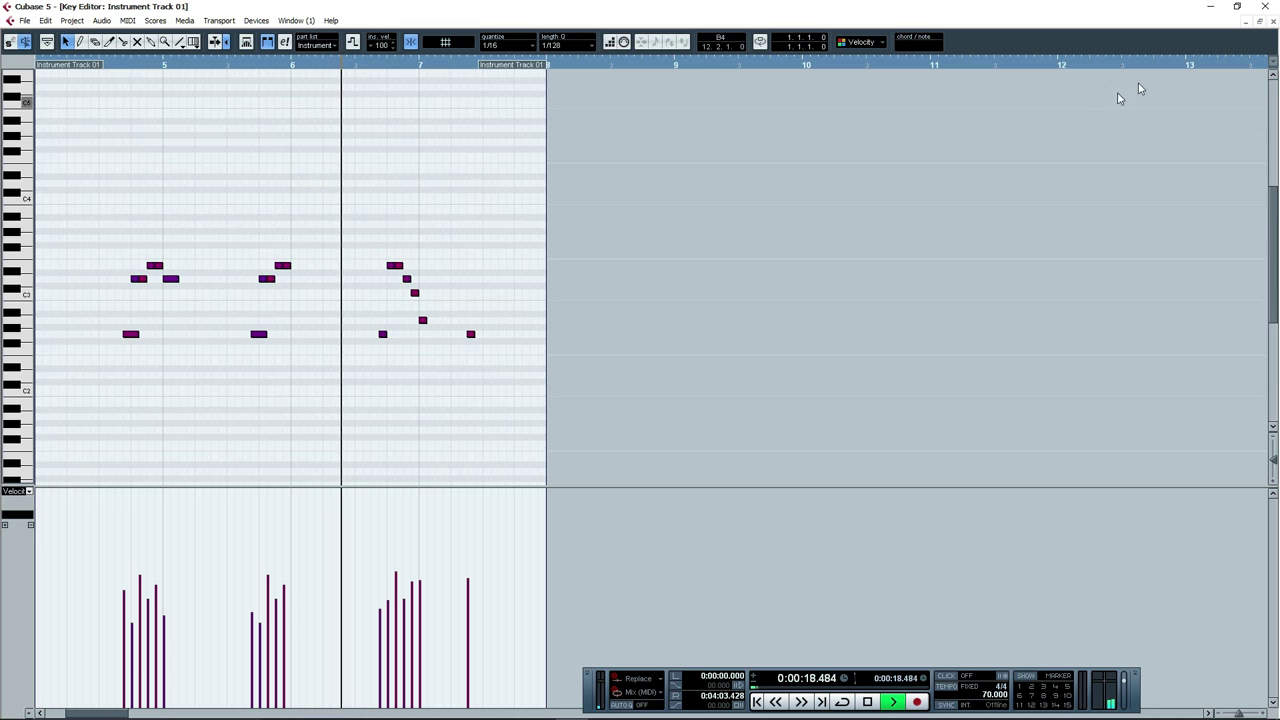
{"action": "left_click", "coordinate": [1271, 22]}
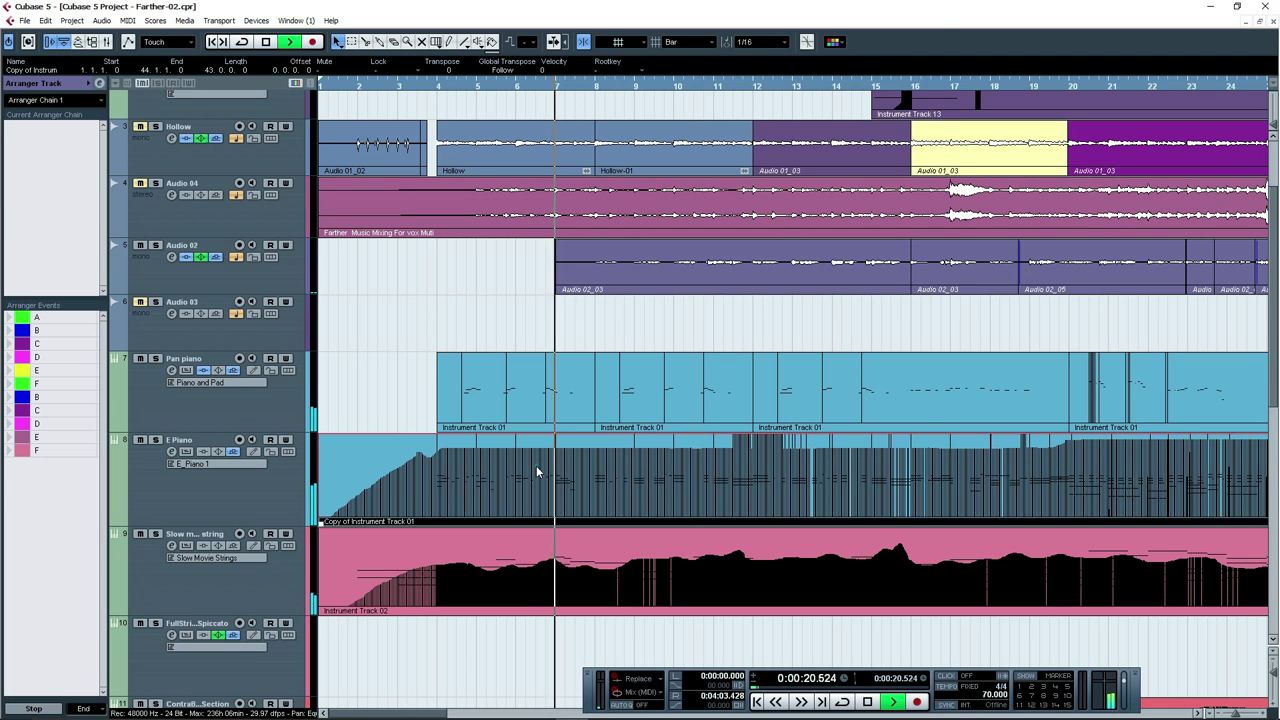
{"action": "double_click", "coordinate": [537, 466]}
{"action": "left_click_drag", "start_coordinate": [955, 384], "coordinate": [578, 408]}
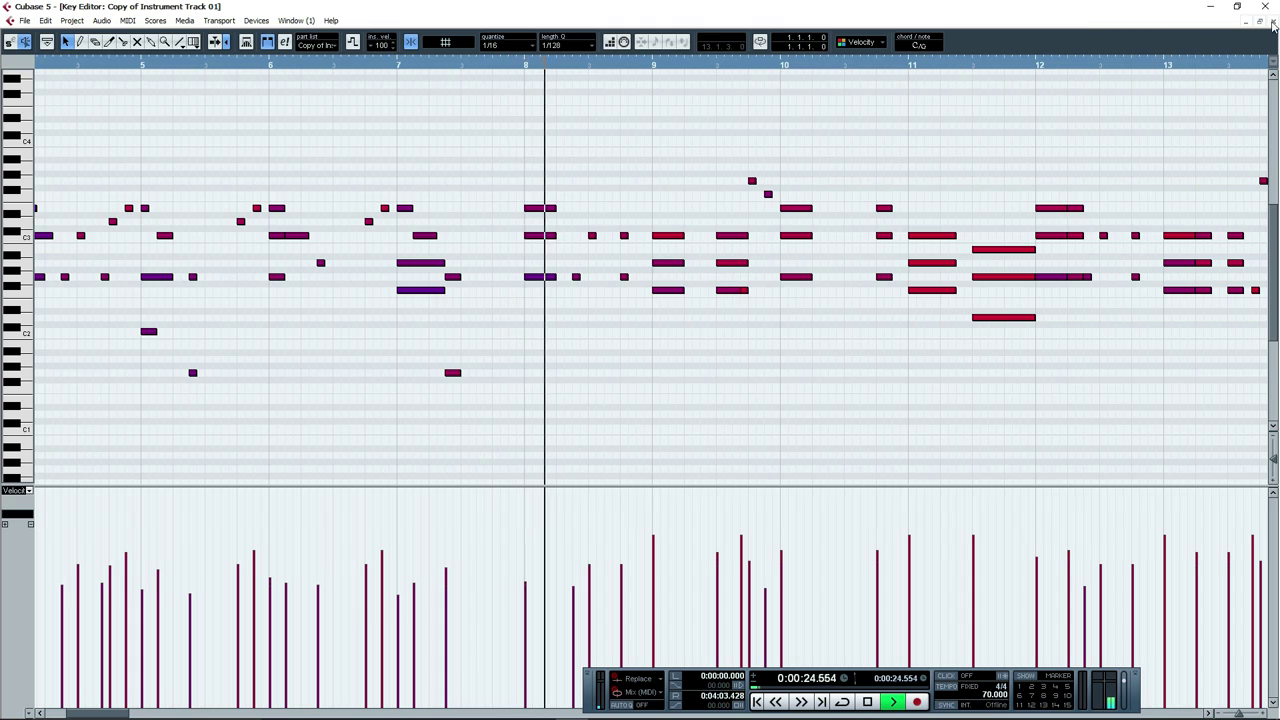
{"action": "left_click", "coordinate": [1272, 21]}
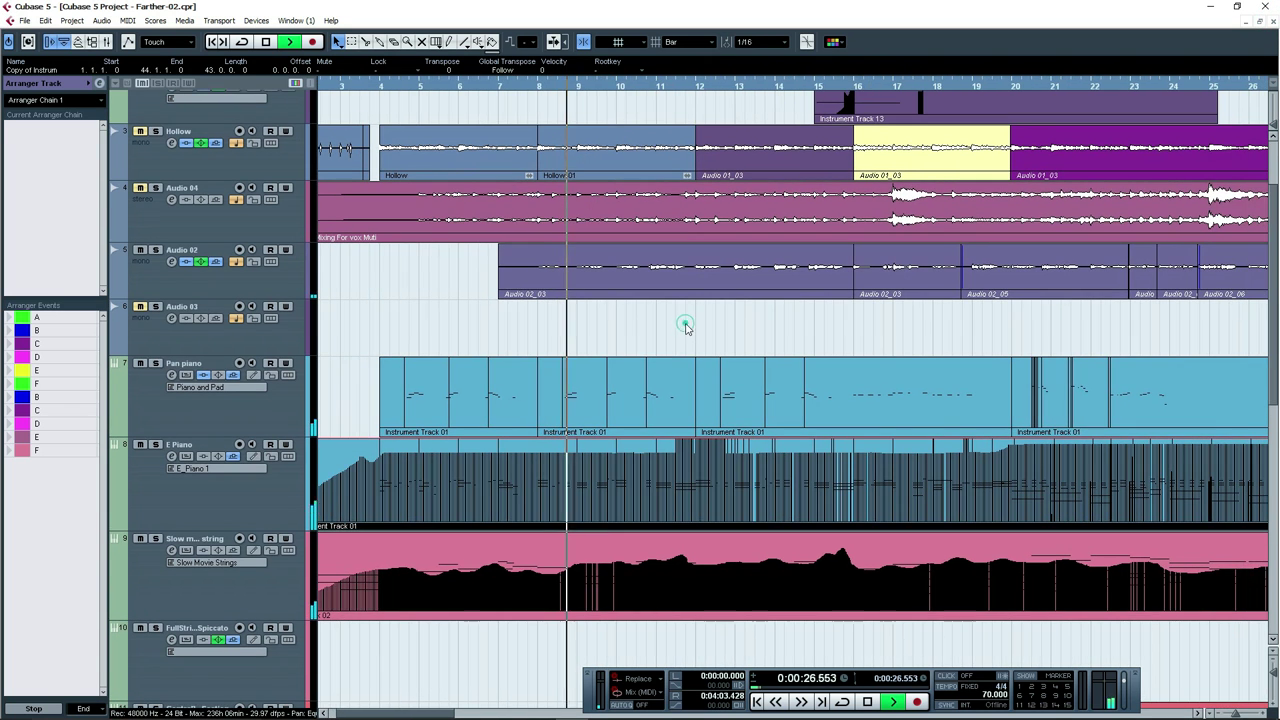
Look over the whole arrangement during playback, from the arranger track down to the FX channels.
{"action": "left_click", "coordinate": [684, 328]}
{"action": "key", "text": "g"}
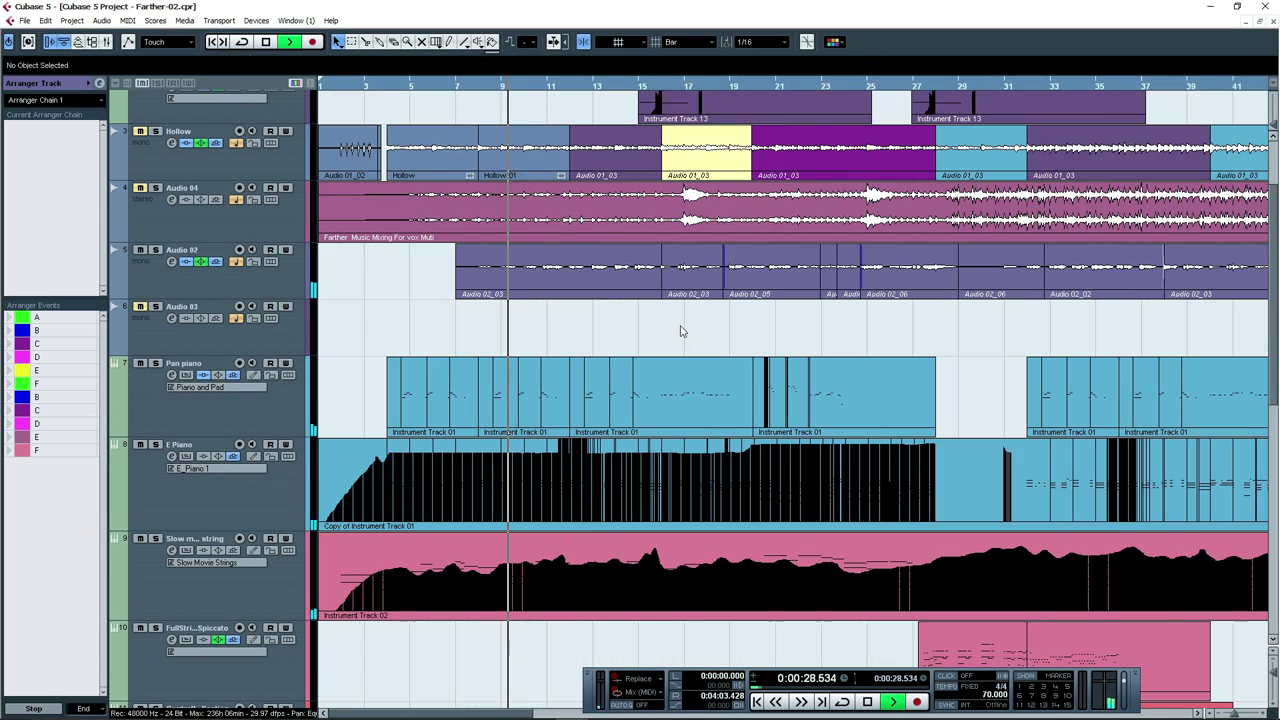
{"action": "scroll", "coordinate": [681, 331], "scroll_direction": "down", "scroll_amount": 2}
{"action": "scroll", "coordinate": [687, 340], "scroll_direction": "down", "scroll_amount": 4}
{"action": "scroll", "coordinate": [687, 345], "scroll_direction": "up", "scroll_amount": 4}
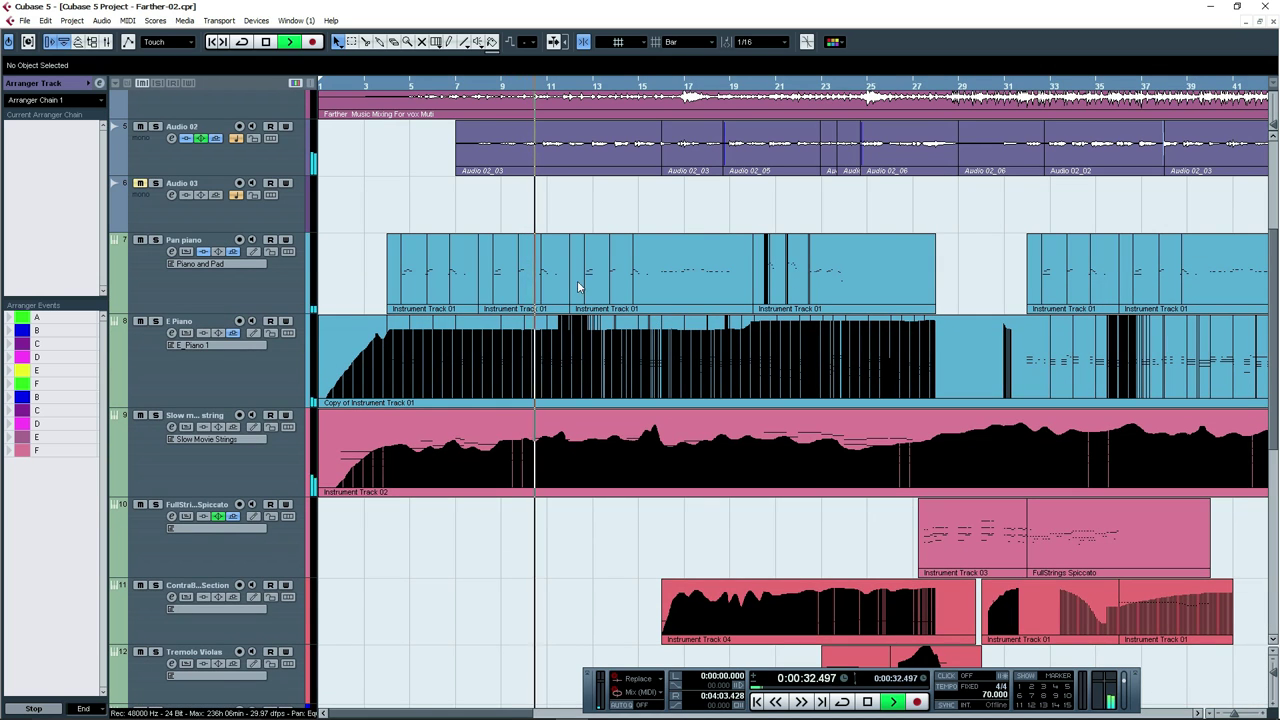
{"action": "scroll", "coordinate": [620, 332], "scroll_direction": "up", "scroll_amount": 5}
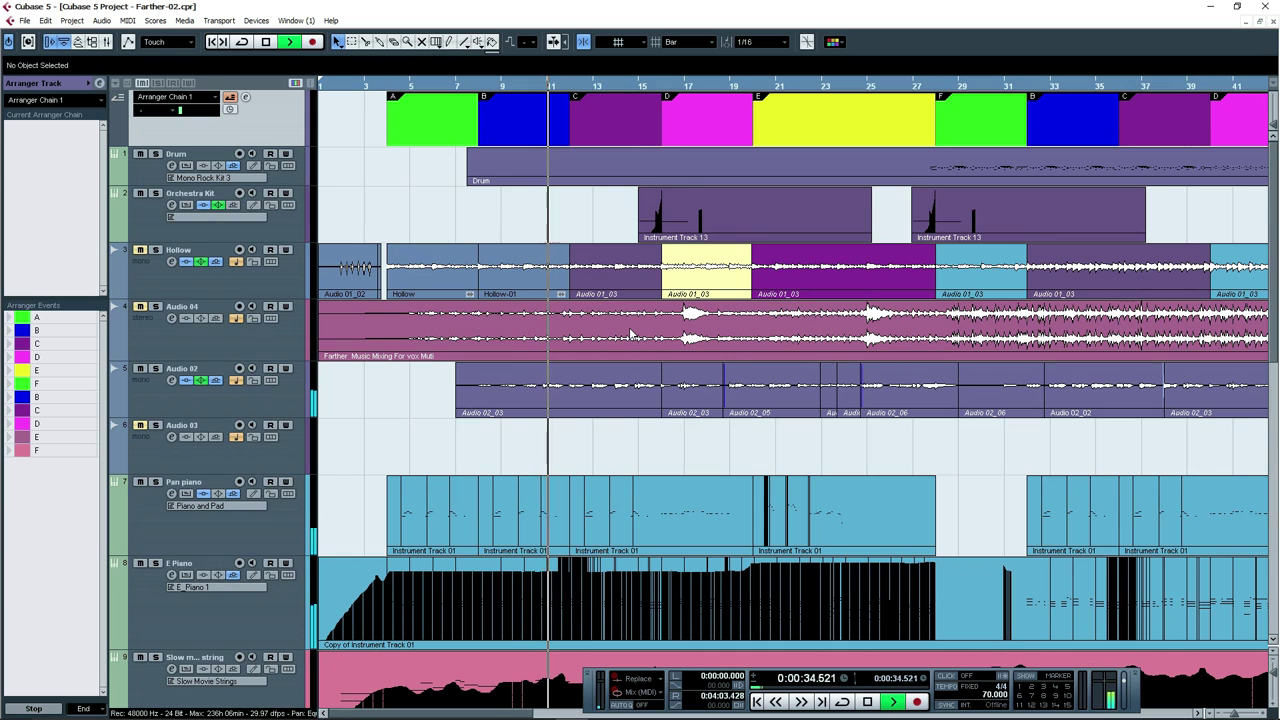
{"action": "scroll", "coordinate": [630, 333], "scroll_direction": "down", "scroll_amount": 9}
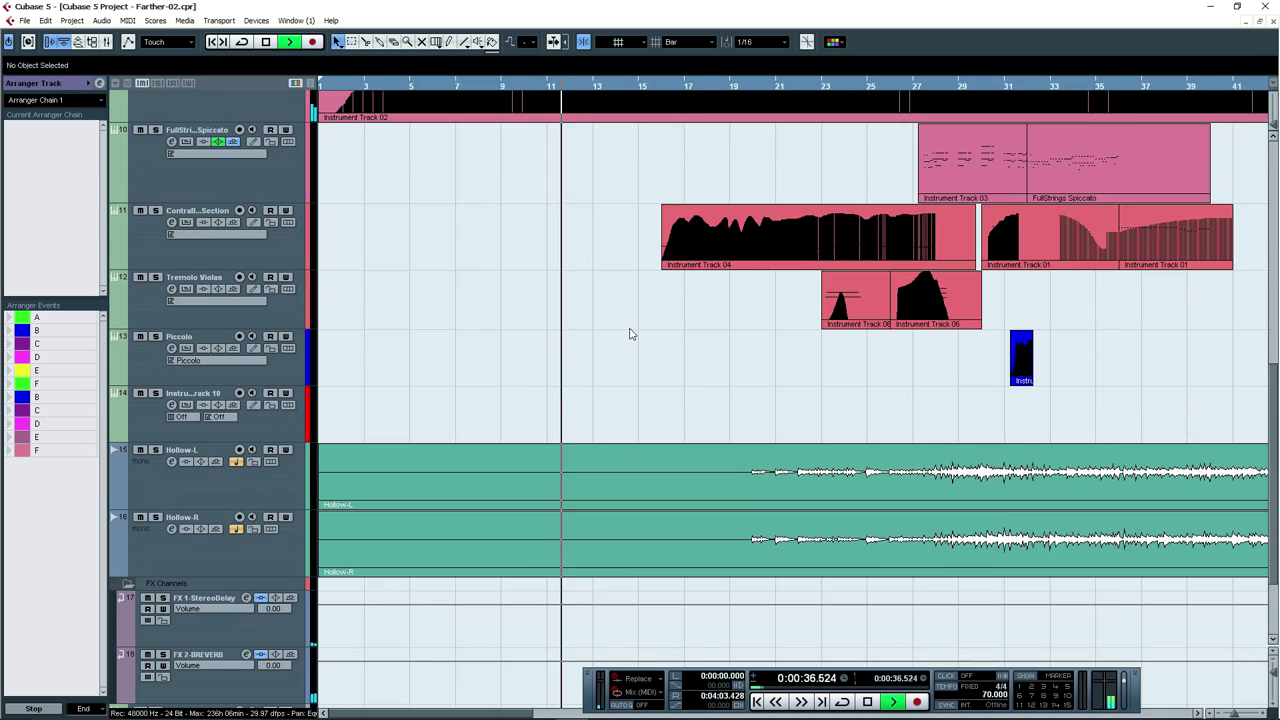
{"action": "scroll", "coordinate": [630, 333], "scroll_direction": "down", "scroll_amount": 4}
{"action": "scroll", "coordinate": [630, 333], "scroll_direction": "up", "scroll_amount": 5}
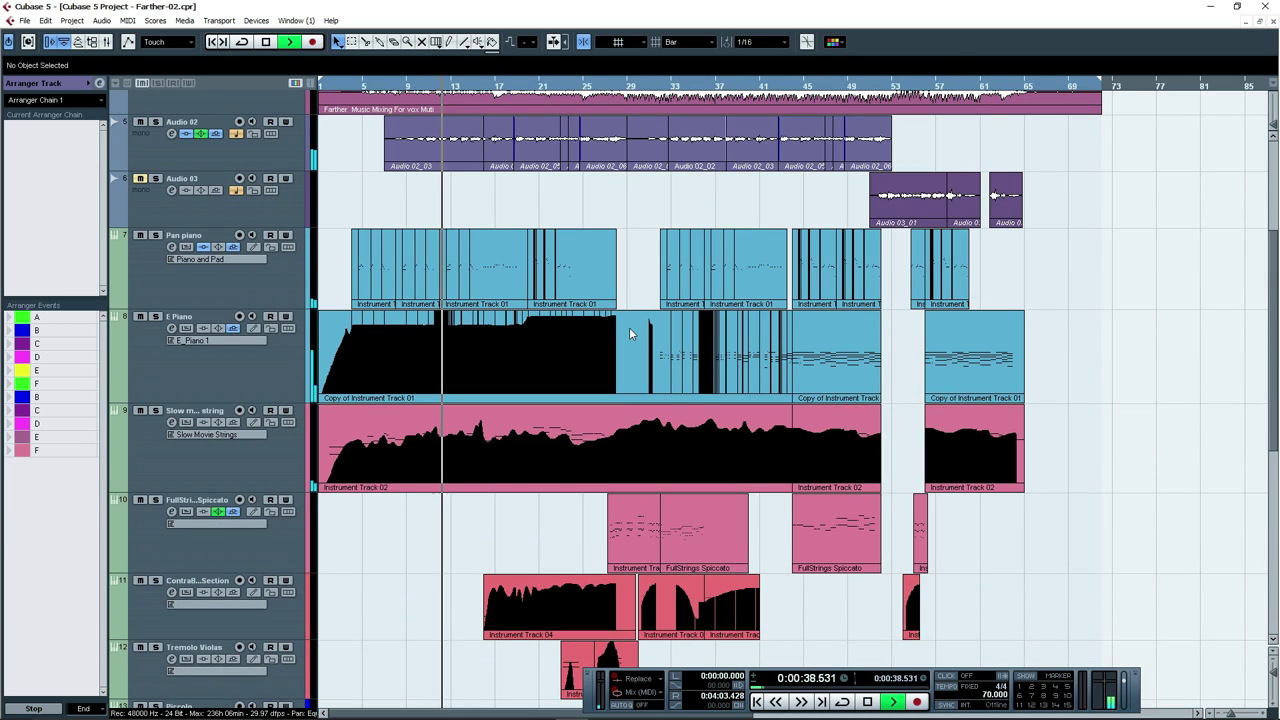
Examine the notes and velocities across the first E Piano part in the Key Editor, and return to the project.
{"action": "left_click", "coordinate": [524, 346]}
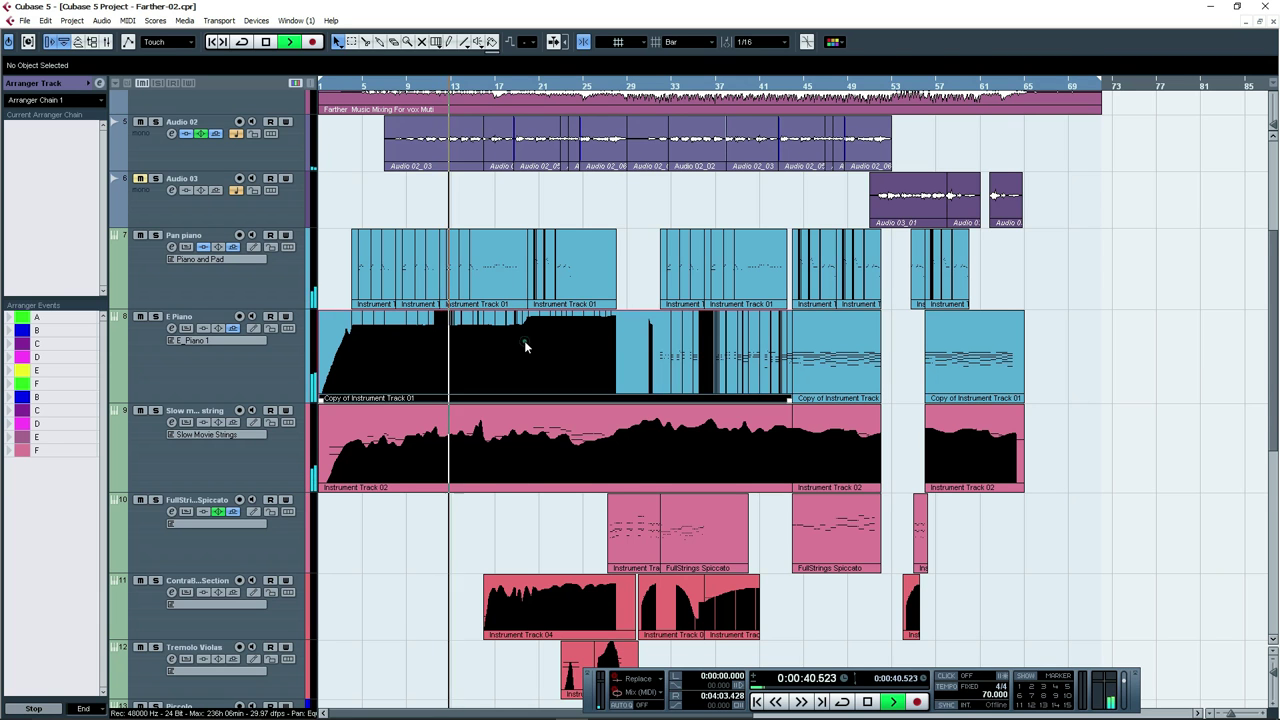
{"action": "double_click", "coordinate": [524, 346]}
{"action": "scroll", "coordinate": [897, 317], "scroll_direction": "down", "scroll_amount": 4}
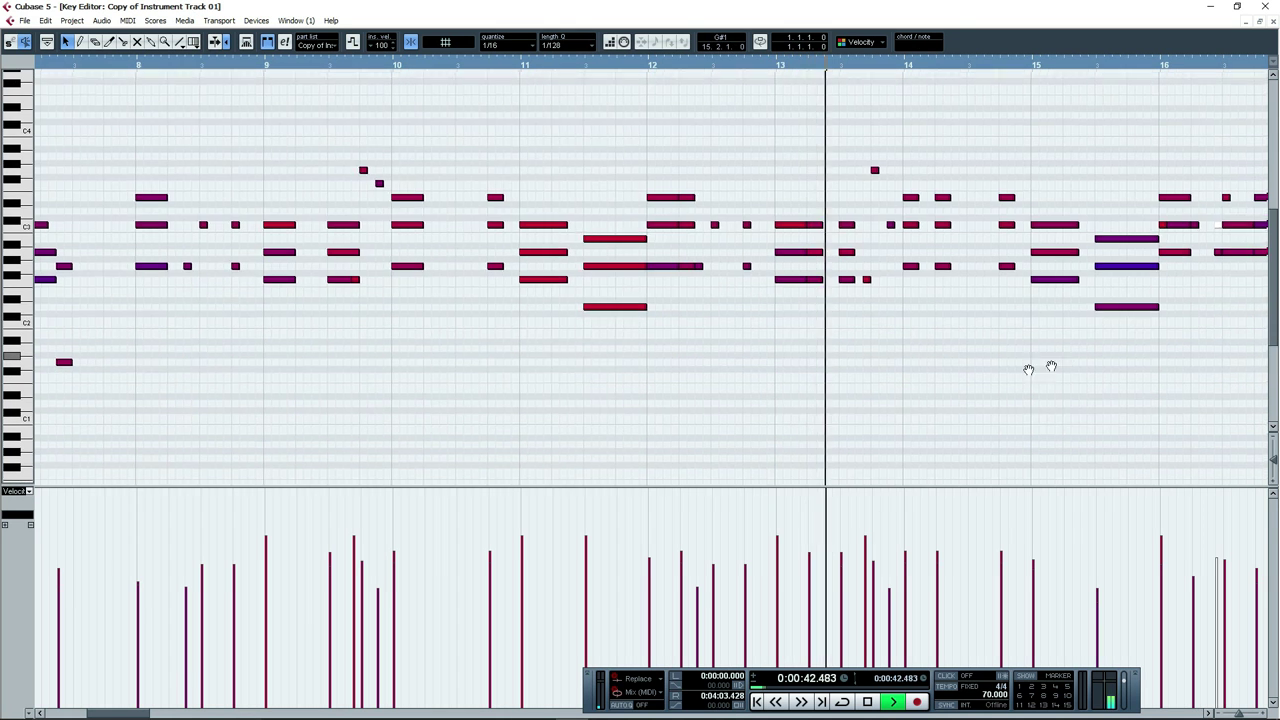
{"action": "left_click_drag", "start_coordinate": [1051, 366], "coordinate": [526, 411]}
{"action": "key", "text": "g"}
{"action": "key", "text": "g"}
{"action": "key", "text": "g"}
{"action": "key", "text": "g"}
{"action": "key", "text": "g"}
{"action": "key", "text": "g"}
{"action": "key", "text": "g"}
{"action": "key", "text": "g"}
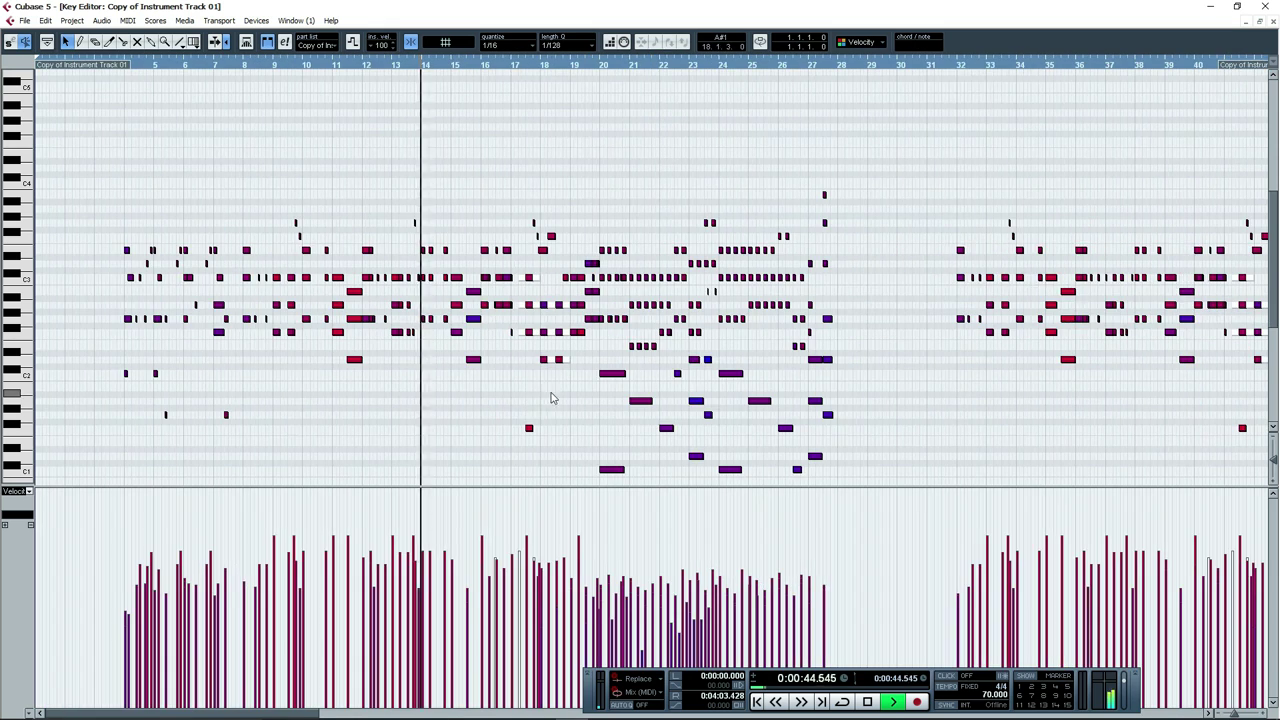
{"action": "key", "text": "h"}
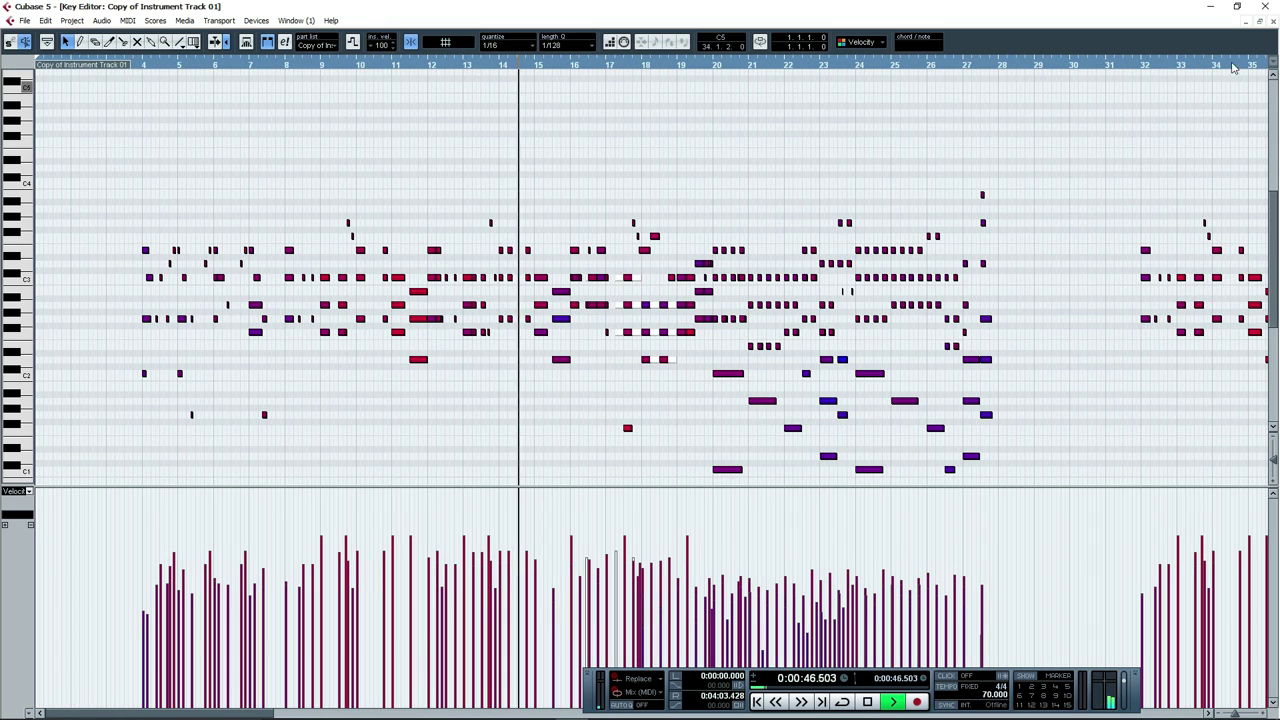
{"action": "left_click", "coordinate": [1273, 21]}
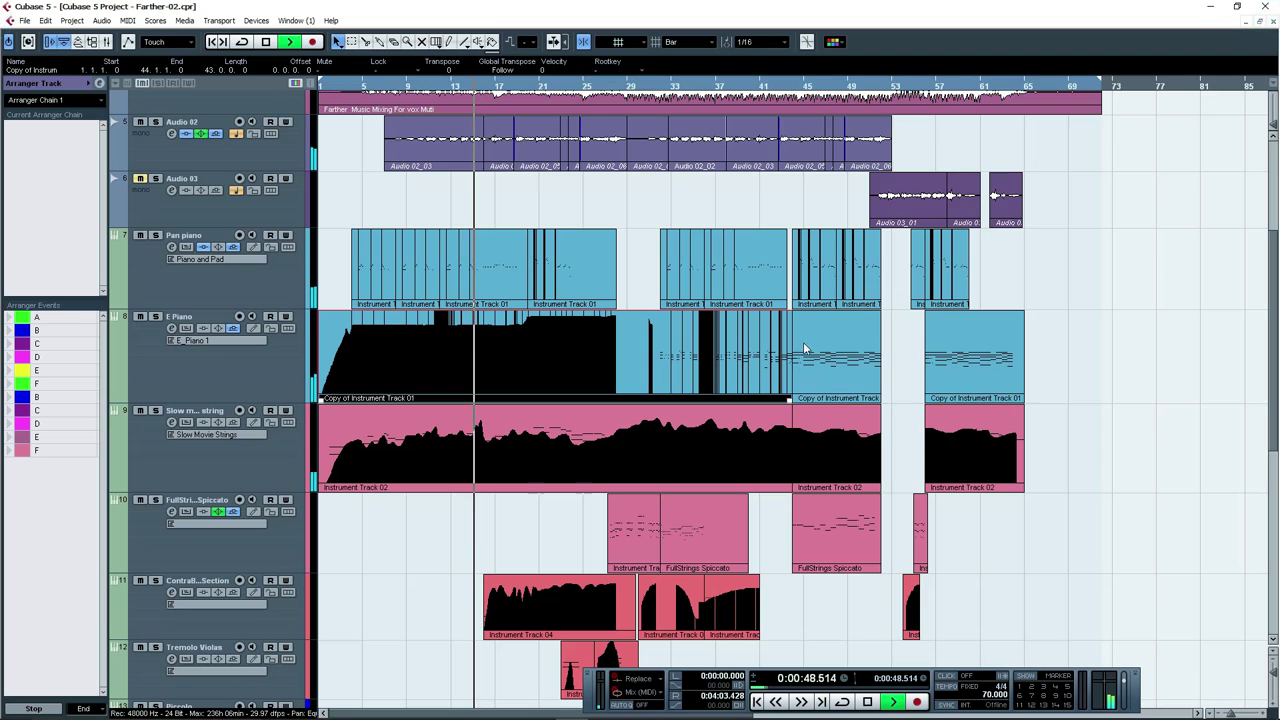
Select the Orchestra Kit track.
{"action": "key", "text": "h"}
{"action": "key", "text": "h"}
{"action": "key", "text": "h"}
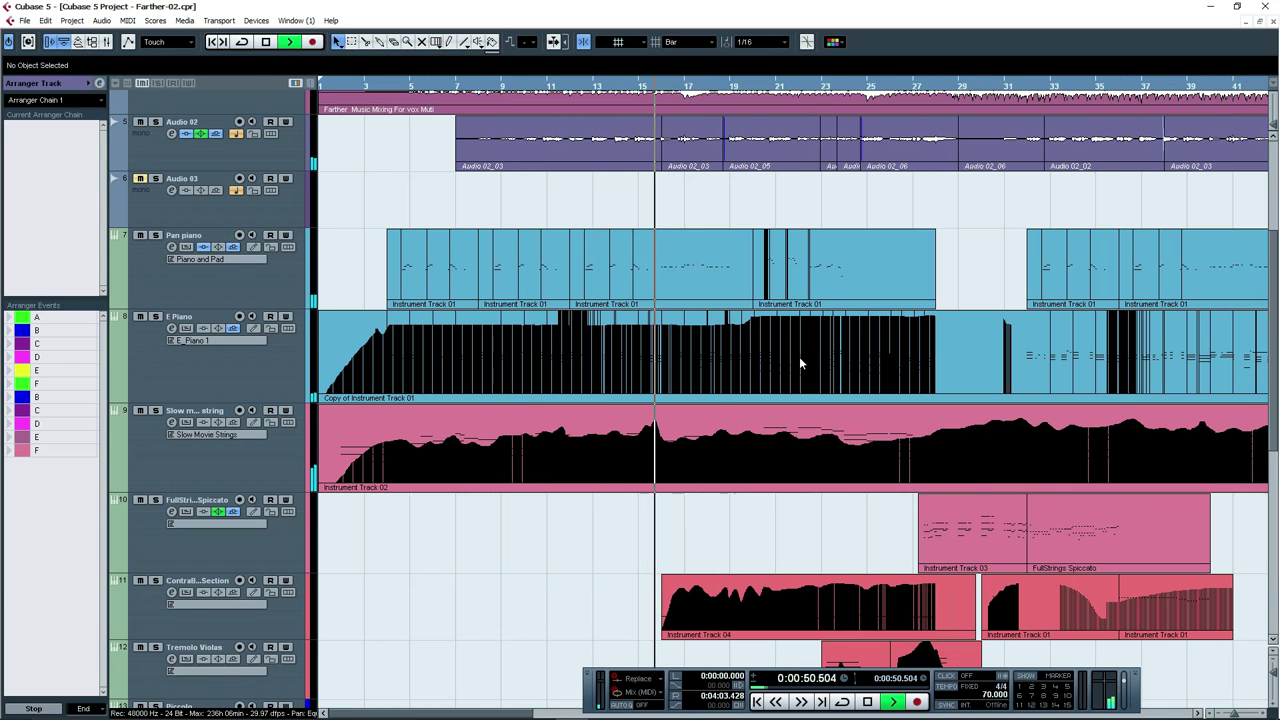
{"action": "scroll", "coordinate": [767, 298], "scroll_direction": "up", "scroll_amount": 5}
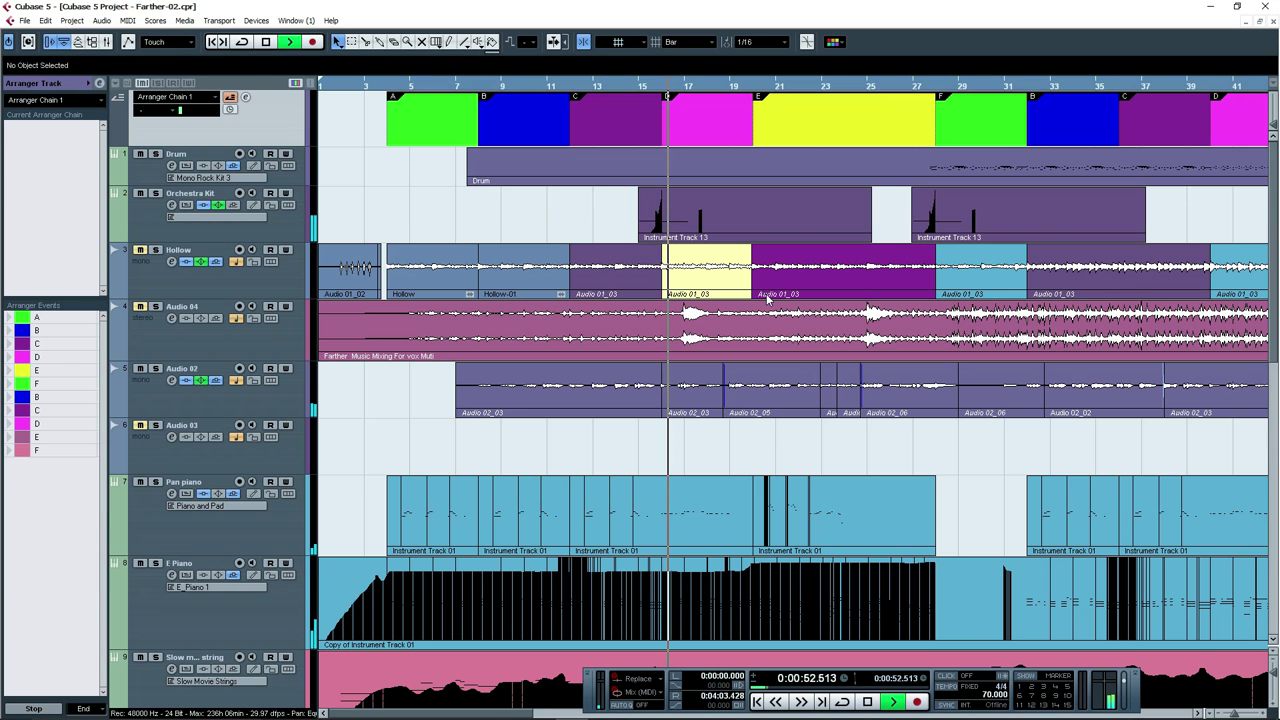
{"action": "left_click", "coordinate": [286, 231]}
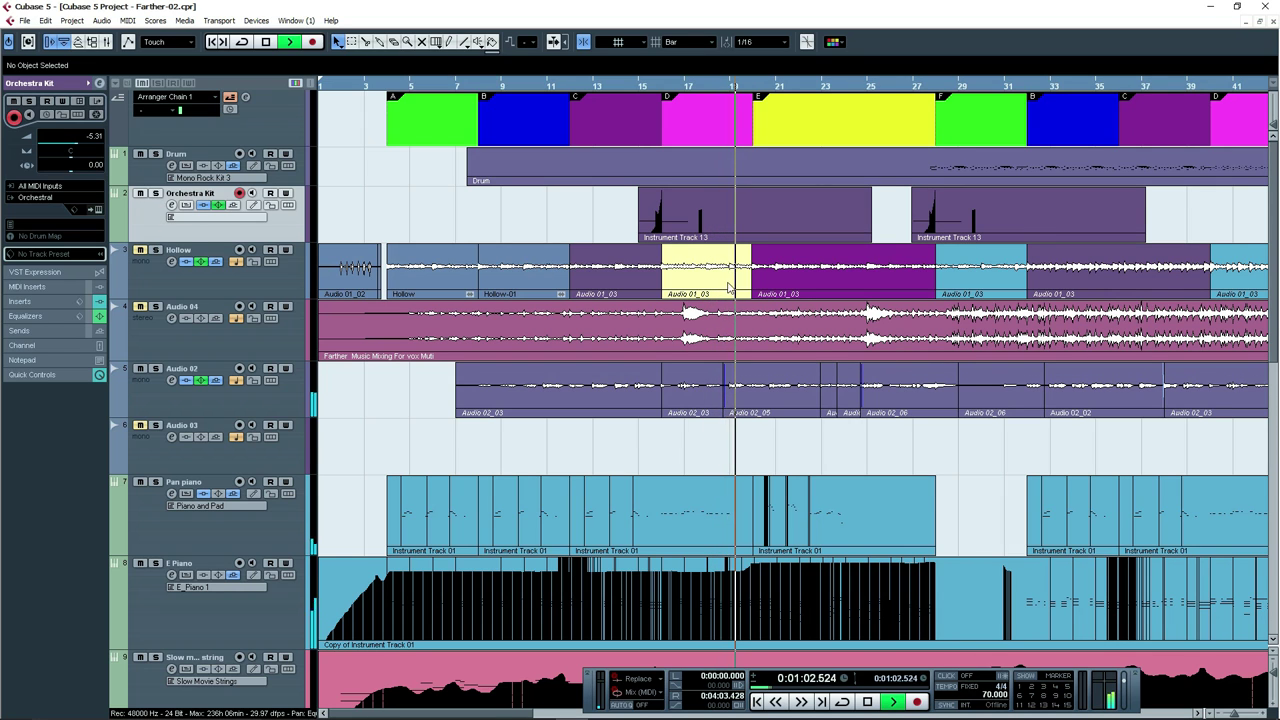
Review the piano, string, Piccolo and Hollow tracks across the full length of the song during playback.
{"action": "scroll", "coordinate": [802, 340], "scroll_direction": "down", "scroll_amount": 4}
{"action": "scroll", "coordinate": [810, 340], "scroll_direction": "up", "scroll_amount": 3}
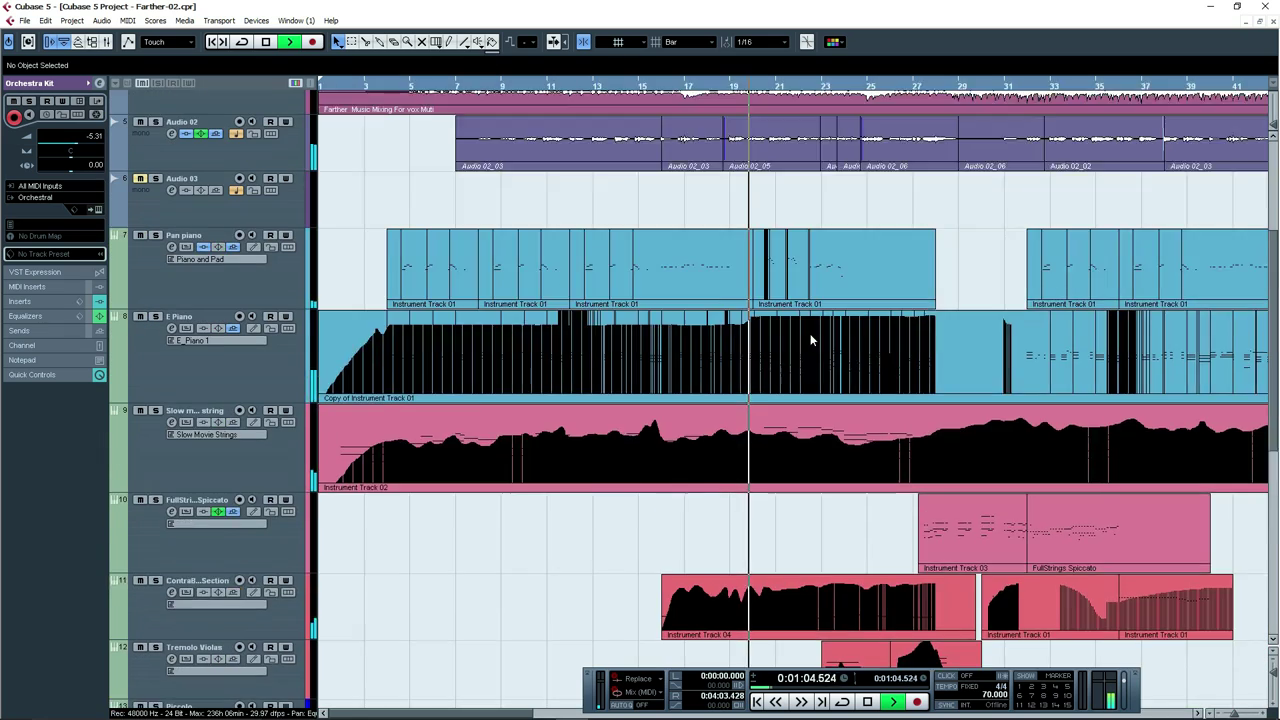
{"action": "scroll", "coordinate": [820, 340], "scroll_direction": "down", "scroll_amount": 1}
{"action": "scroll", "coordinate": [771, 331], "scroll_direction": "down", "scroll_amount": 2}
{"action": "scroll", "coordinate": [772, 332], "scroll_direction": "down", "scroll_amount": 5}
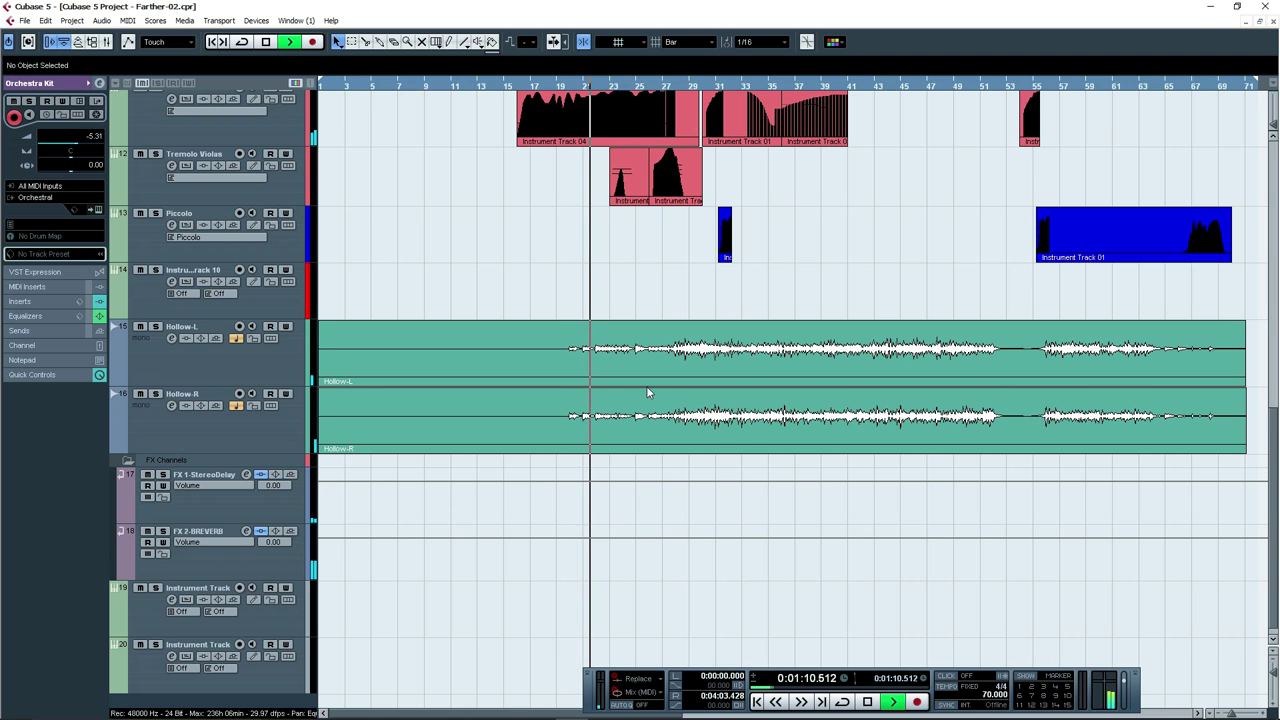
{"action": "scroll", "coordinate": [648, 390], "scroll_direction": "up", "scroll_amount": 4}
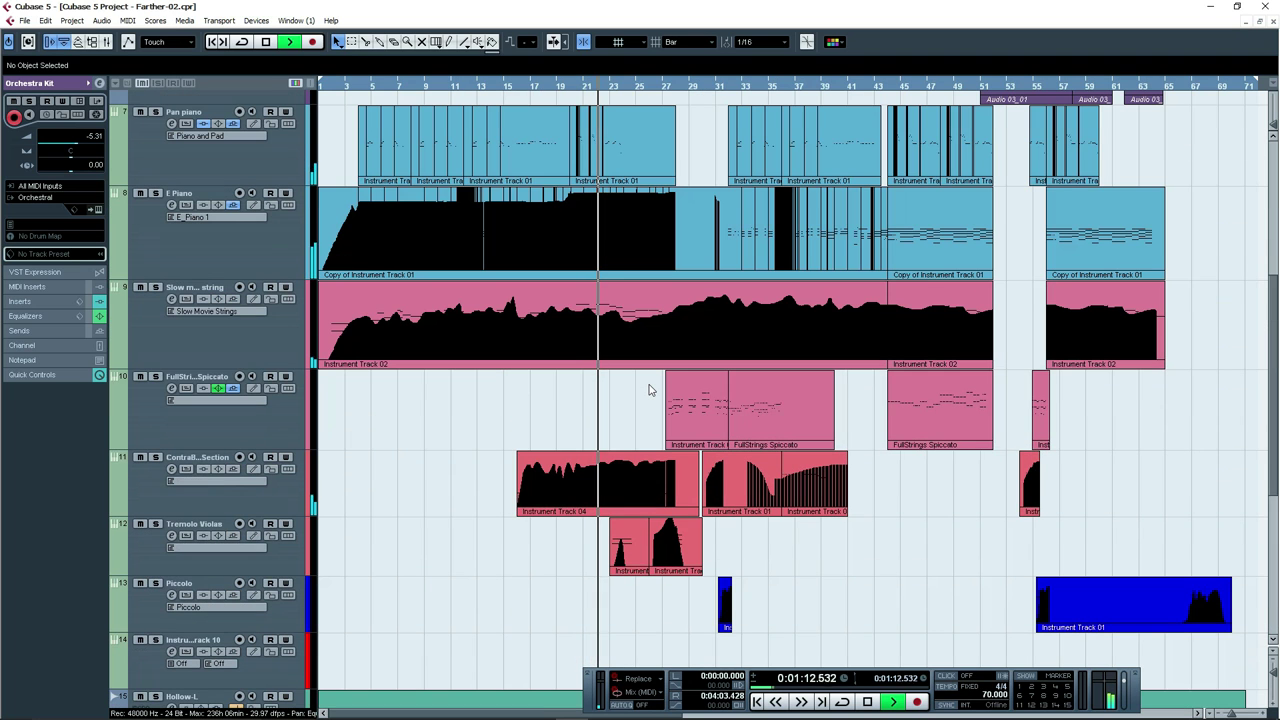
{"action": "scroll", "coordinate": [649, 390], "scroll_direction": "up", "scroll_amount": 4}
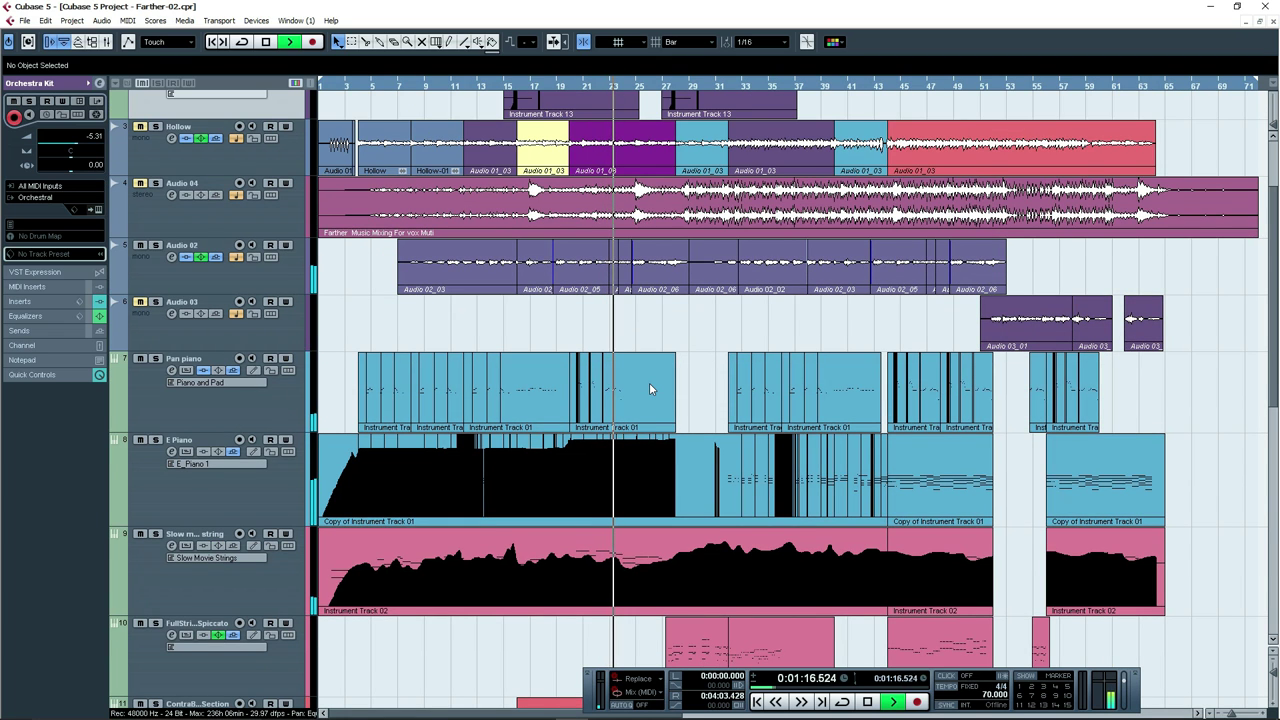
{"action": "scroll", "coordinate": [649, 388], "scroll_direction": "down", "scroll_amount": 5}
{"action": "scroll", "coordinate": [650, 390], "scroll_direction": "down", "scroll_amount": 2}
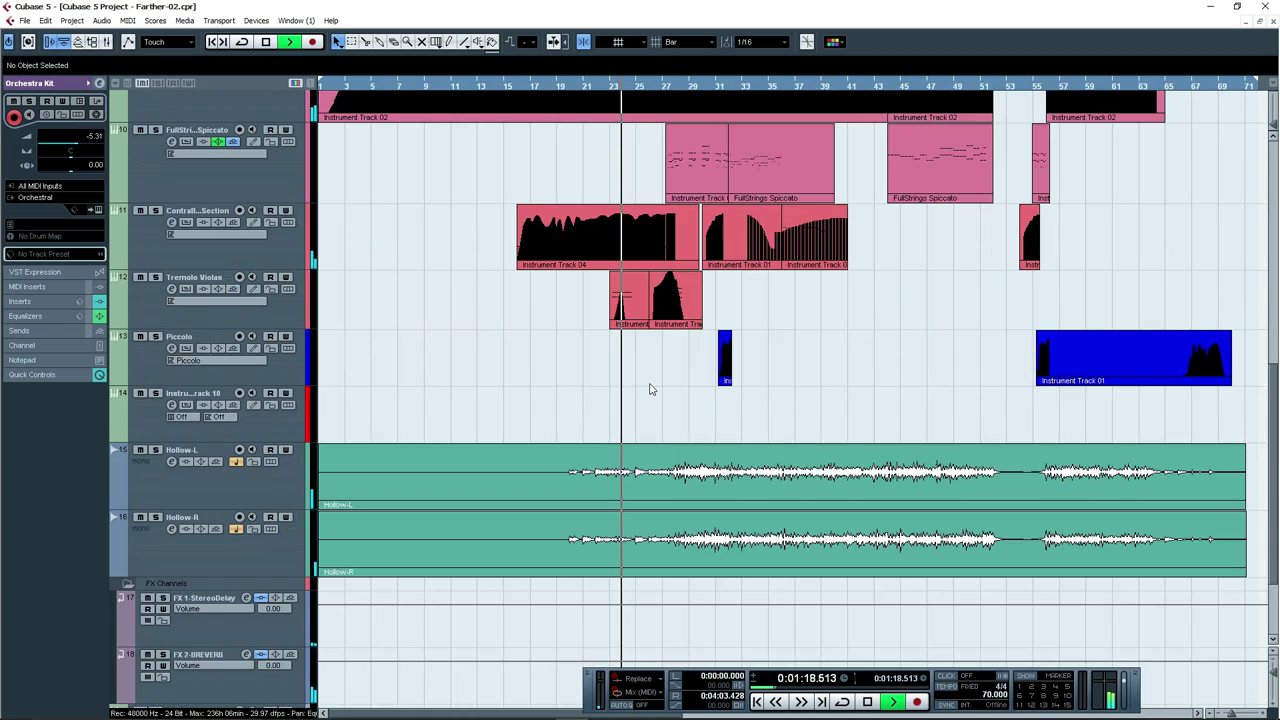
{"action": "scroll", "coordinate": [649, 389], "scroll_direction": "up", "scroll_amount": 6}
{"action": "scroll", "coordinate": [649, 389], "scroll_direction": "down", "scroll_amount": 4}
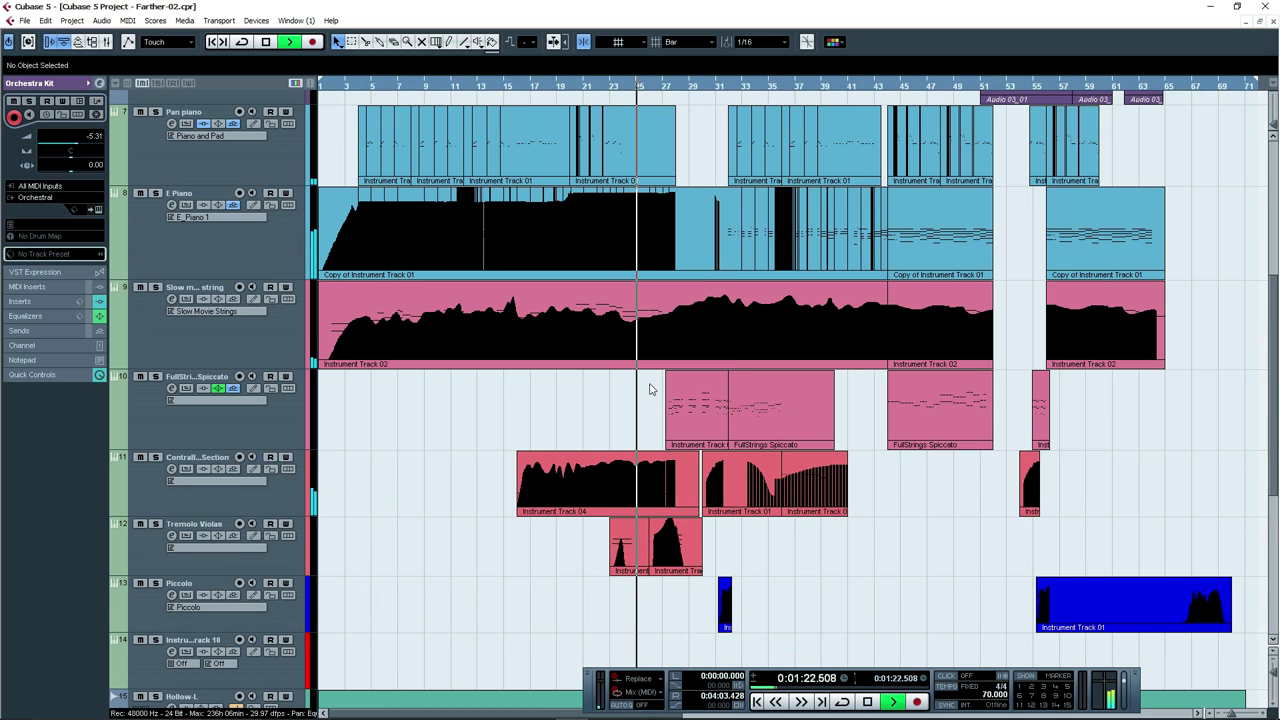
Examine the string and Tremolo Violas parts around bars 16 to 37 in closer detail.
{"action": "key", "text": "h"}
{"action": "key", "text": "h"}
{"action": "key", "text": "h"}
{"action": "key", "text": "h"}
{"action": "key", "text": "h"}
{"action": "key", "text": "h"}
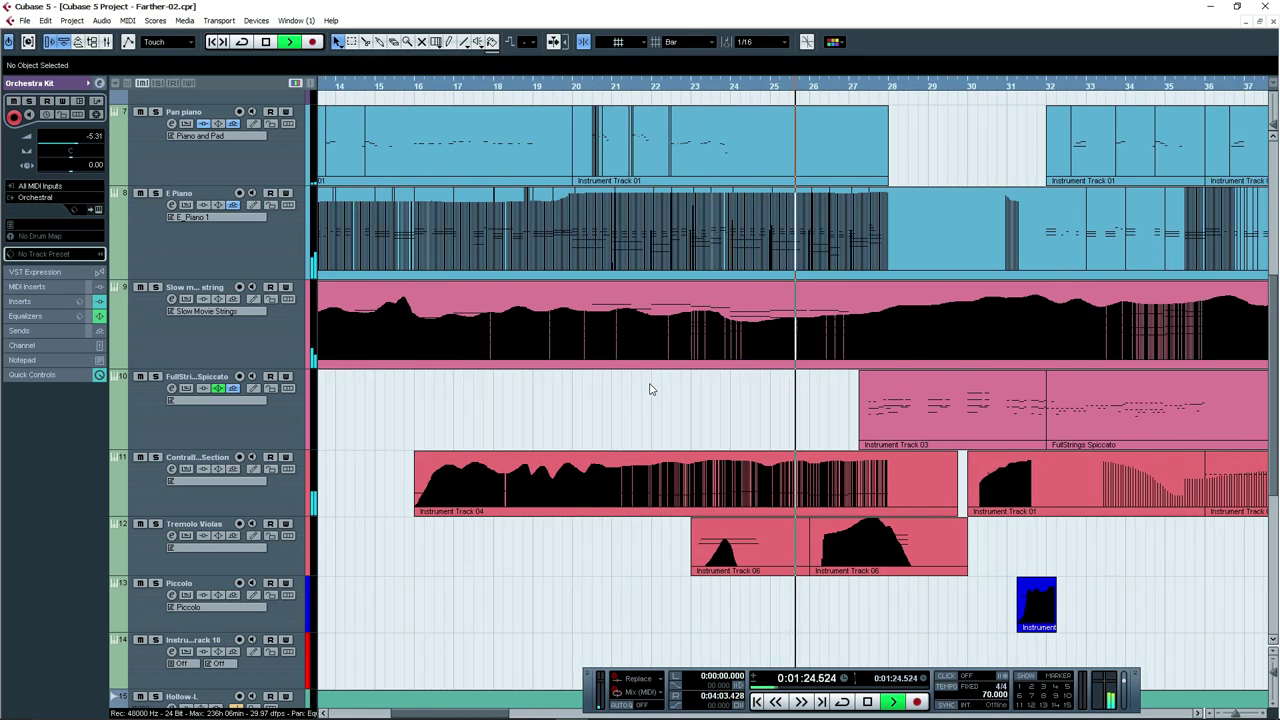
{"action": "key", "text": "h"}
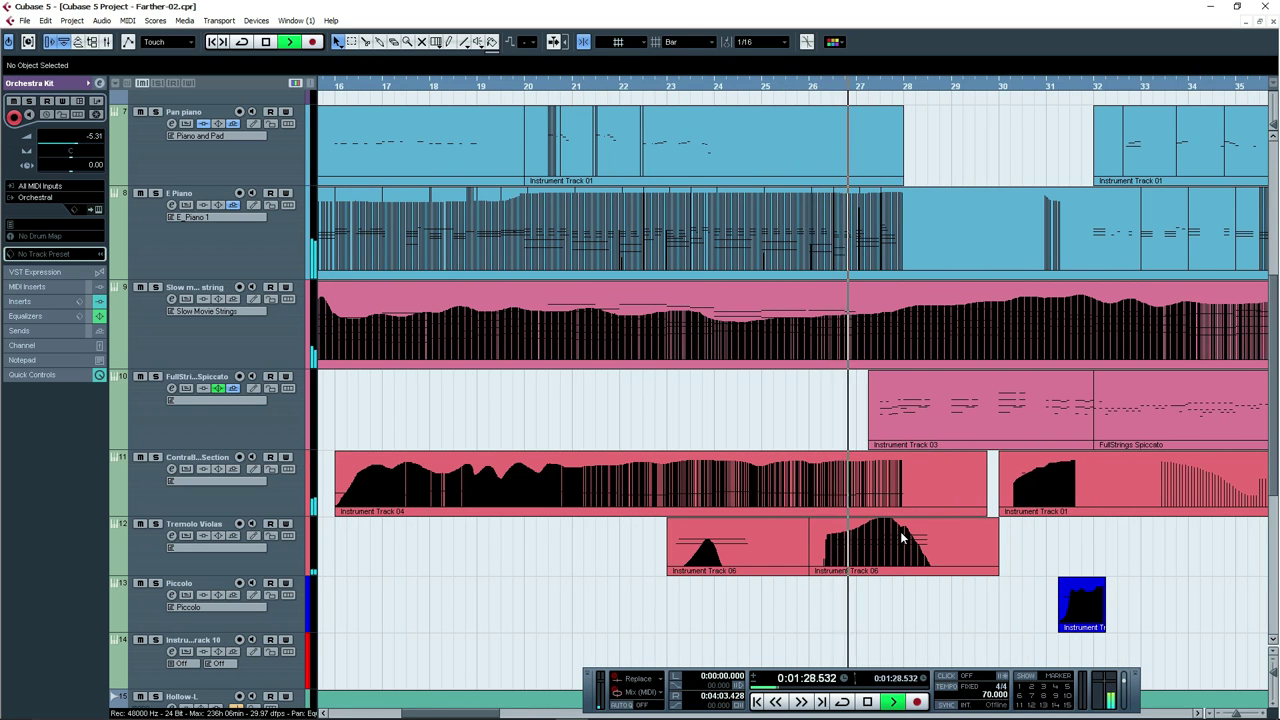
{"action": "key", "text": "g"}
{"action": "key", "text": "g"}
{"action": "key", "text": "g"}
{"action": "key", "text": "g"}
{"action": "scroll", "coordinate": [952, 460], "scroll_direction": "up", "scroll_amount": 2}
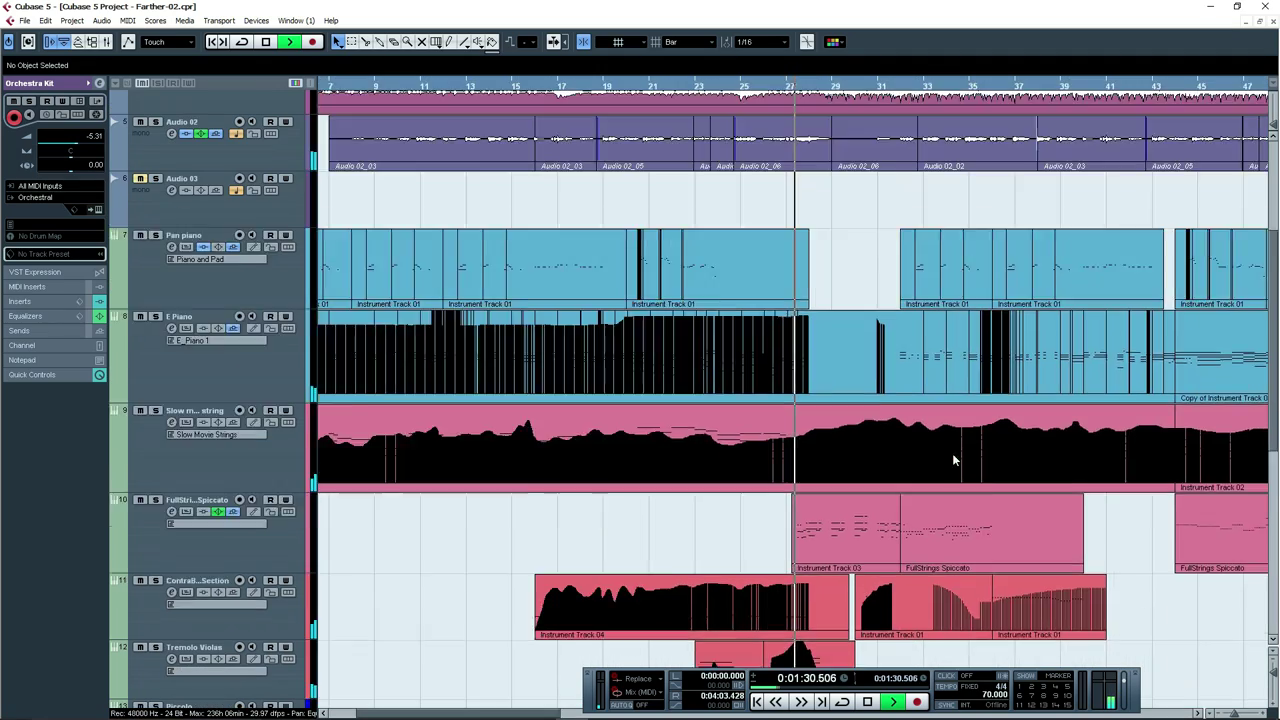
Examine the vocal, piano and string tracks around bar 28, and look over the lower tracks of the full arrangement.
{"action": "scroll", "coordinate": [953, 460], "scroll_direction": "up", "scroll_amount": 2}
{"action": "key", "text": "h"}
{"action": "key", "text": "h"}
{"action": "key", "text": "h"}
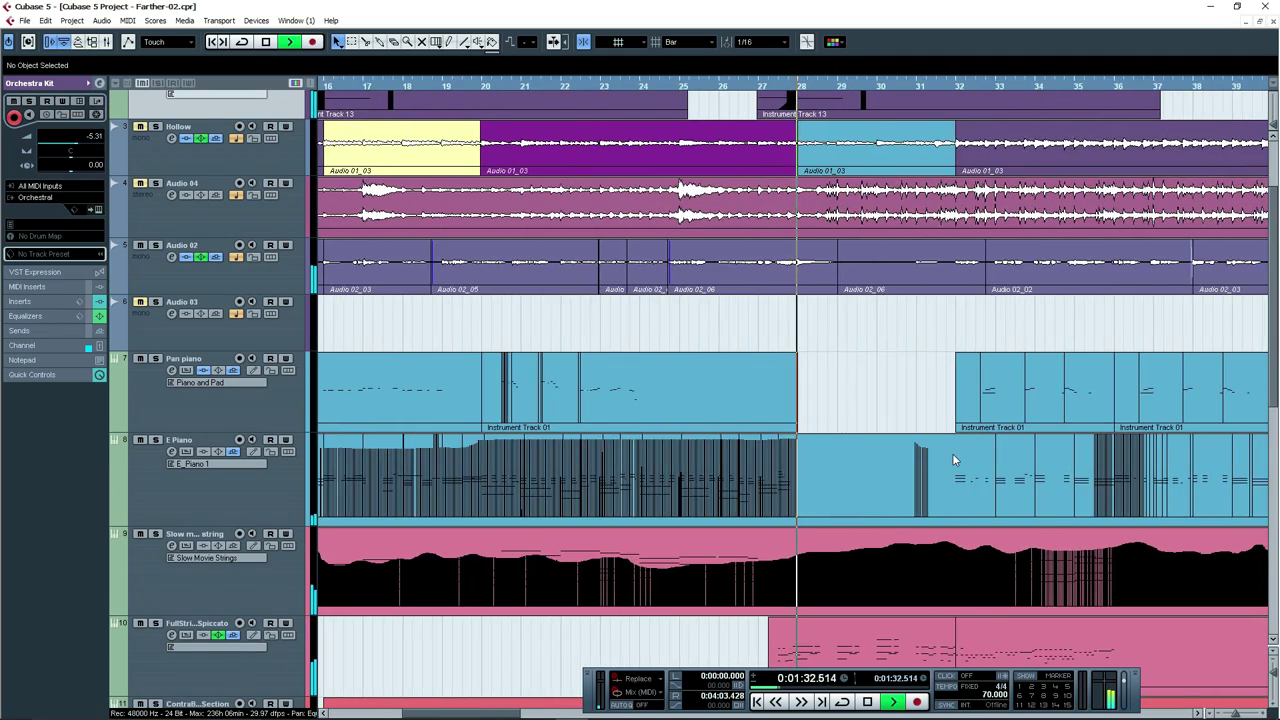
{"action": "key", "text": "g"}
{"action": "key", "text": "g"}
{"action": "key", "text": "g"}
{"action": "key", "text": "g"}
{"action": "key", "text": "g"}
{"action": "key", "text": "g"}
{"action": "scroll", "coordinate": [954, 451], "scroll_direction": "down", "scroll_amount": 5}
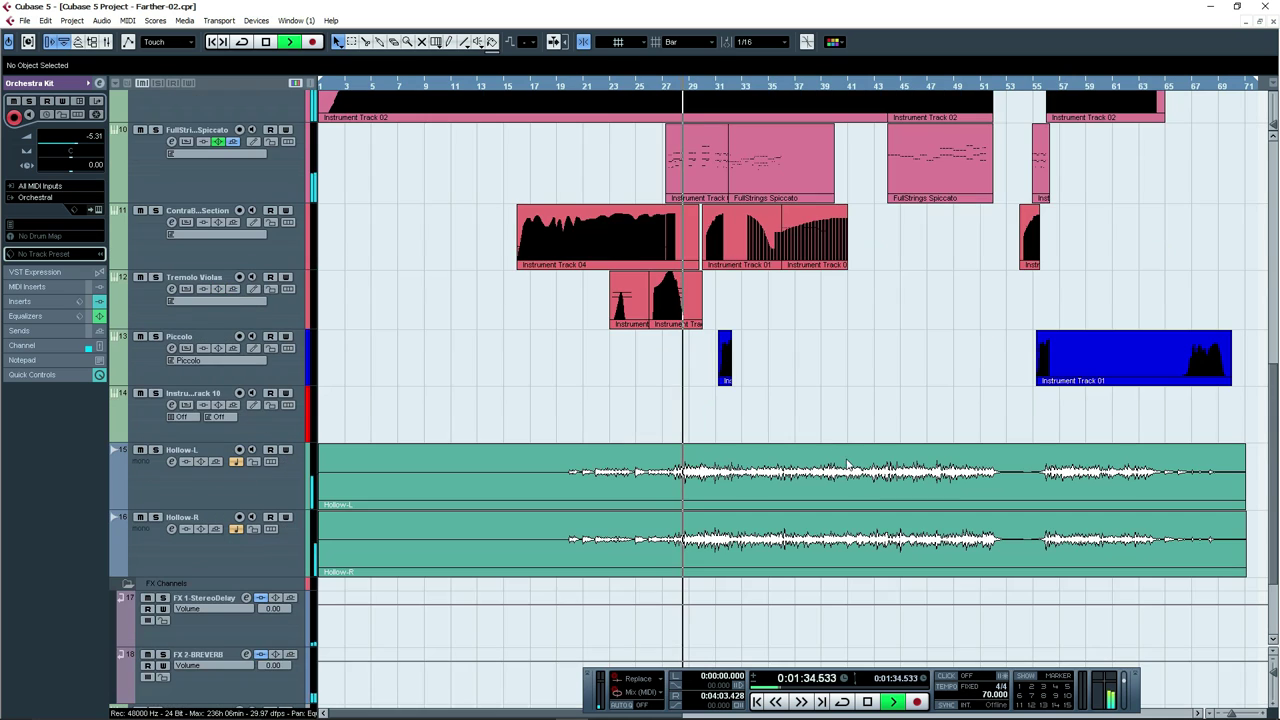
Stop playback with the song's opening bars in view and select the Orchestra Kit track.
{"action": "scroll", "coordinate": [868, 408], "scroll_direction": "up", "scroll_amount": 6}
{"action": "key", "text": "h"}
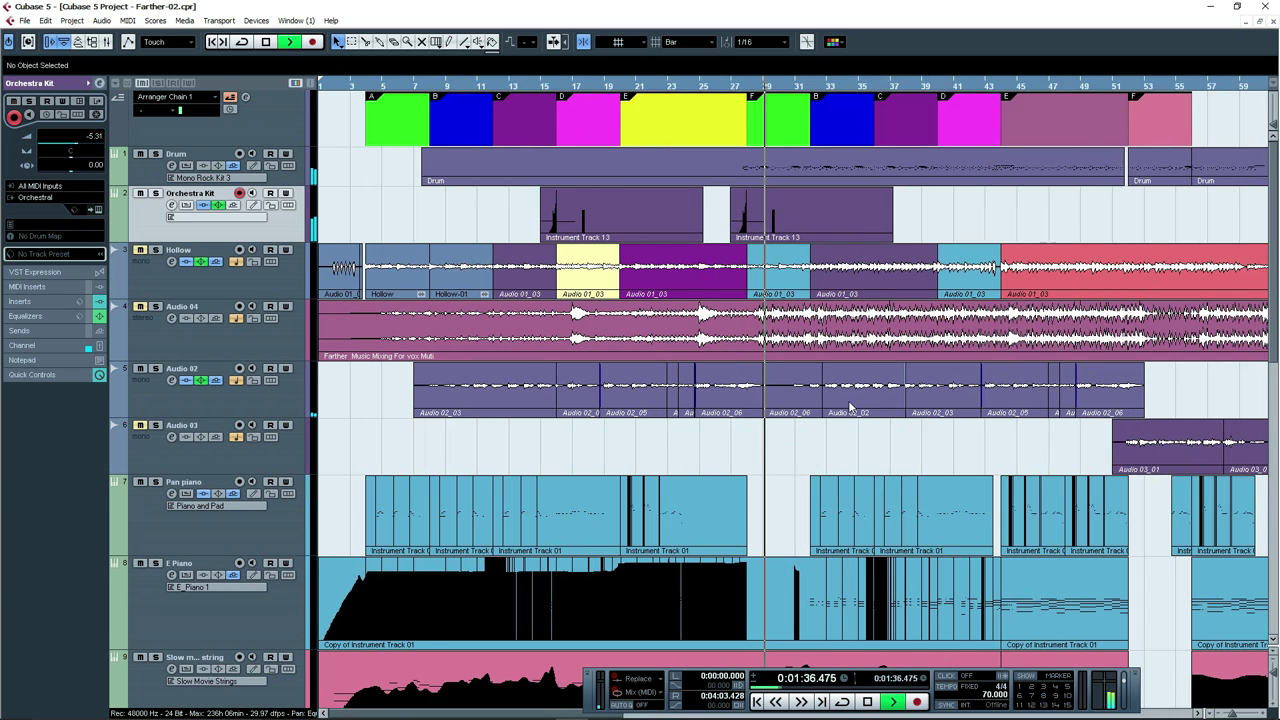
{"action": "key", "text": "h"}
{"action": "key", "text": "space"}
{"action": "left_click", "coordinate": [292, 224]}
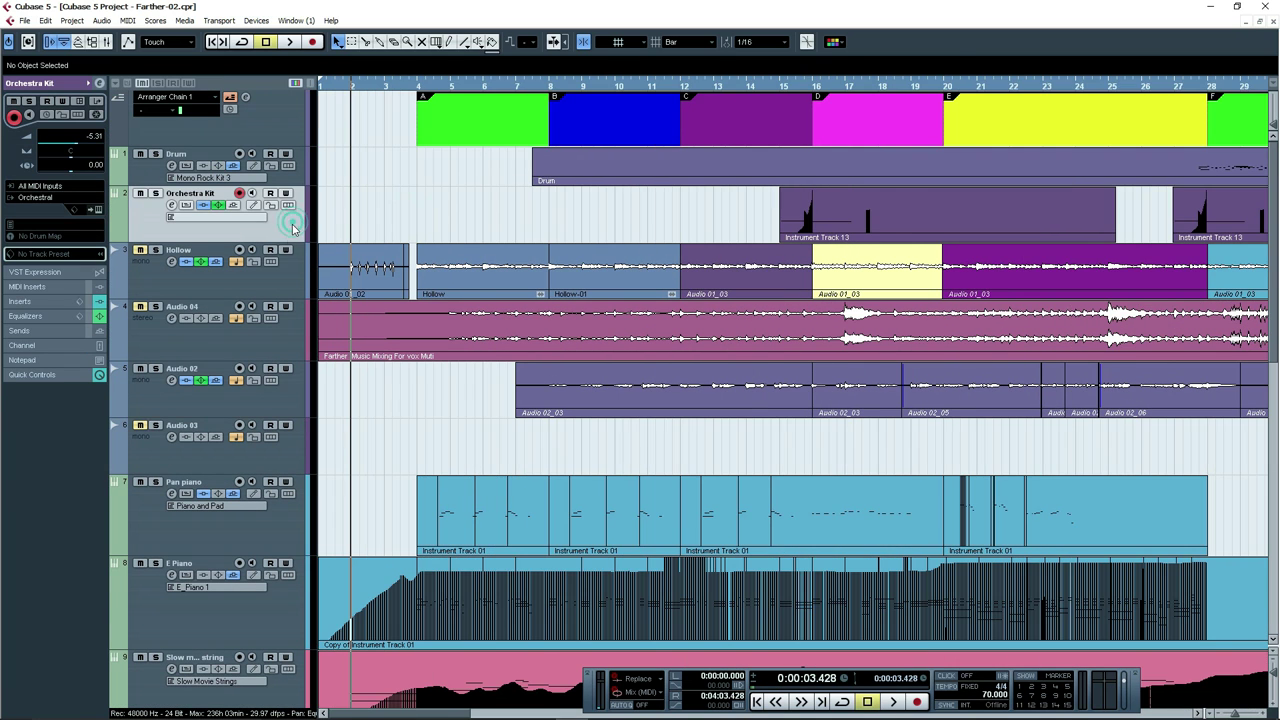
Select the E Piano track, and point out its first part and the Slow Movie Strings part below it.
{"action": "scroll", "coordinate": [398, 322], "scroll_direction": "down", "scroll_amount": 4}
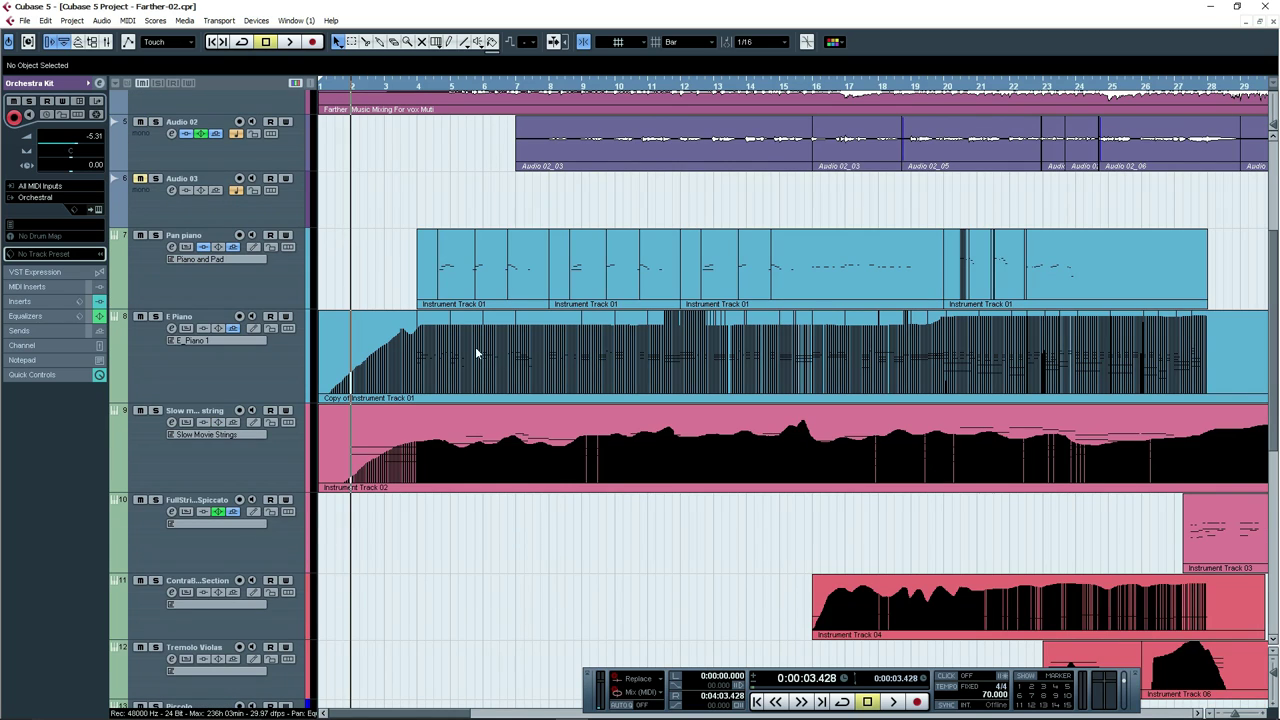
{"action": "left_click", "coordinate": [273, 364]}
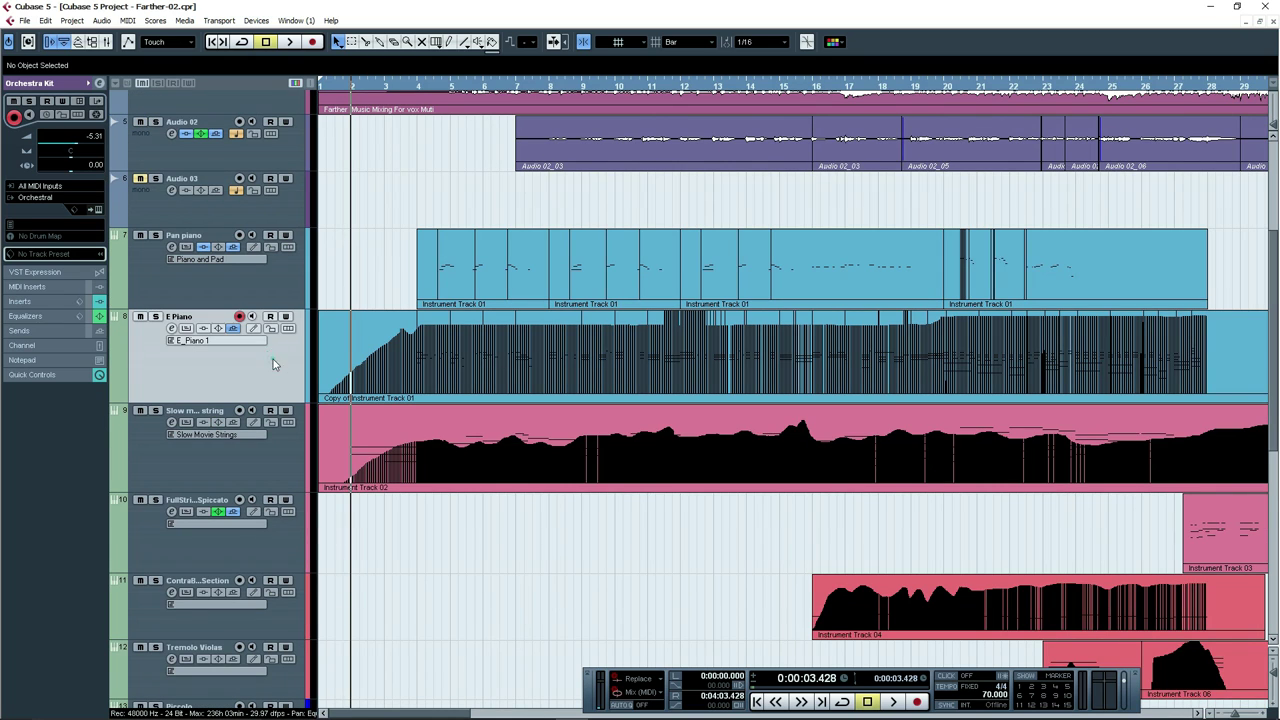
{"action": "left_click", "coordinate": [439, 425]}
{"action": "left_click", "coordinate": [449, 334]}
{"action": "left_click", "coordinate": [447, 428]}
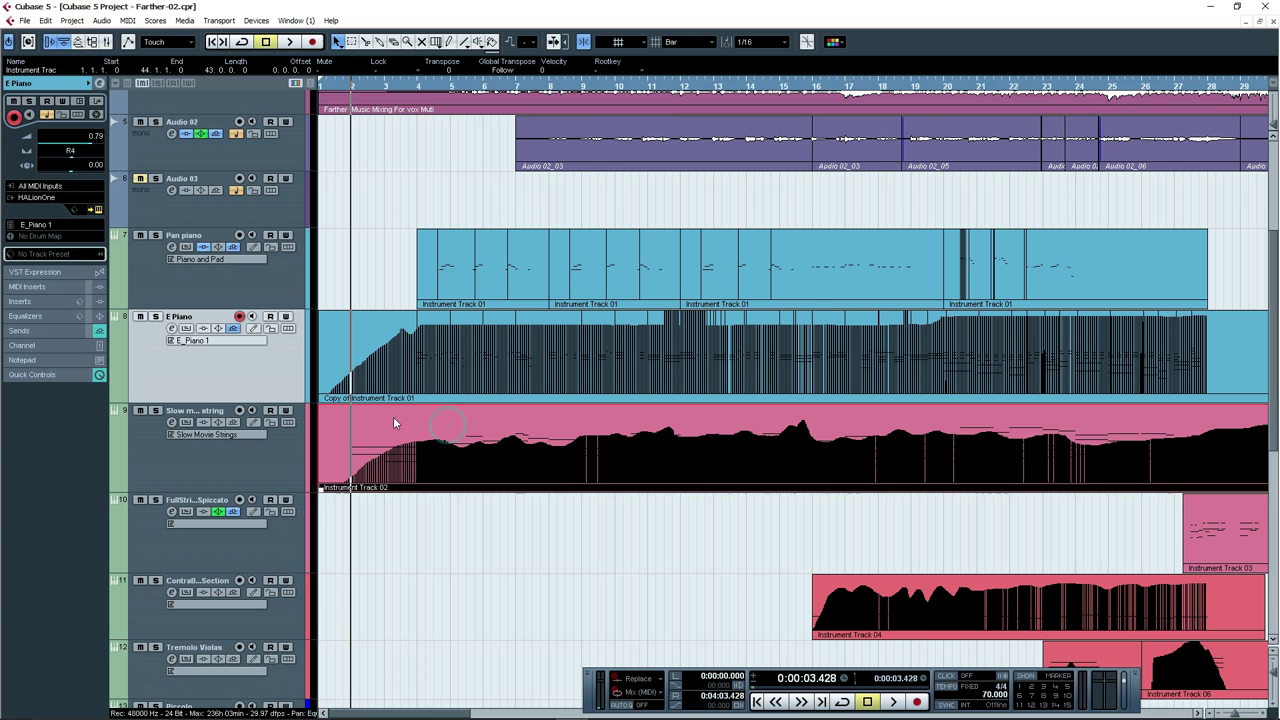
Open the first E Piano part in the Key Editor and place the playback position just before bar 4, zoomed in on its first notes.
{"action": "left_click", "coordinate": [449, 348]}
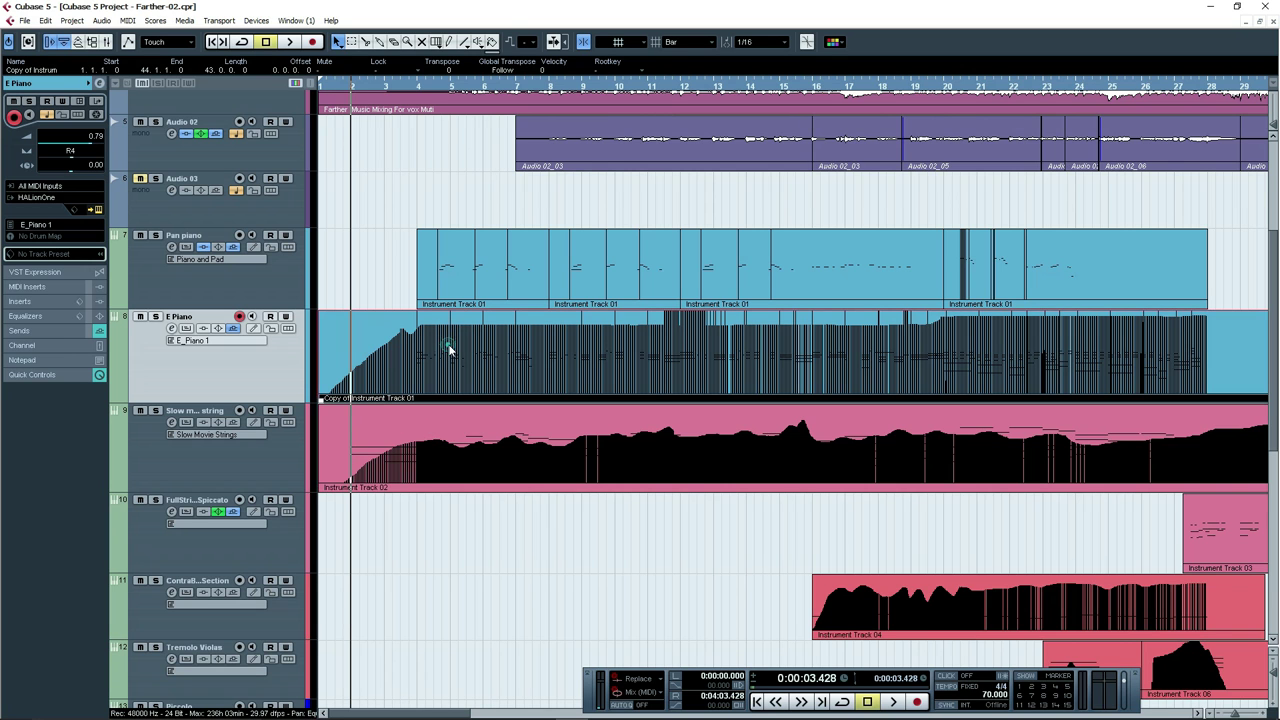
{"action": "double_click", "coordinate": [449, 342]}
{"action": "left_click_drag", "start_coordinate": [143, 67], "coordinate": [225, 131]}
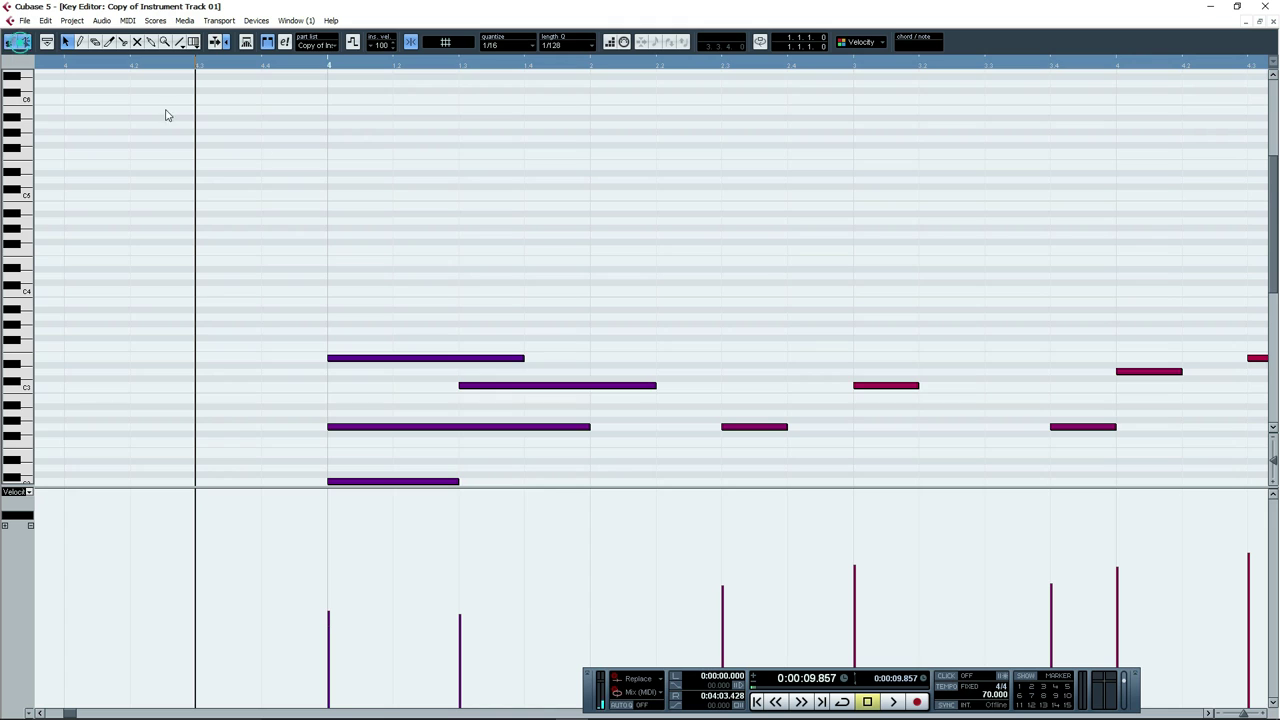
Play the E Piano part from just before bar 4 through its opening bars, and close the Key Editor.
{"action": "scroll", "coordinate": [505, 246], "scroll_direction": "down", "scroll_amount": 3}
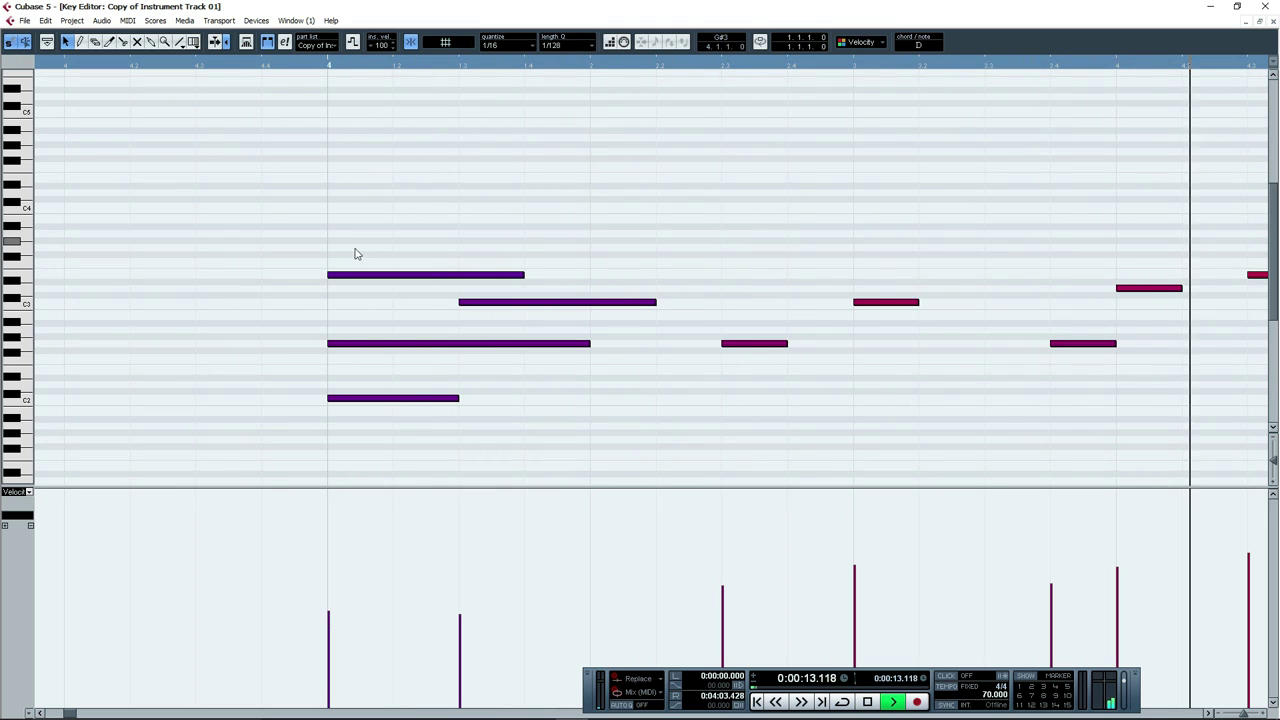
{"action": "key", "text": "g"}
{"action": "key", "text": "g"}
{"action": "key", "text": "g"}
{"action": "key", "text": "g"}
{"action": "key", "text": "g"}
{"action": "key", "text": "g"}
{"action": "key", "text": "g"}
{"action": "key", "text": "g"}
{"action": "key", "text": "g"}
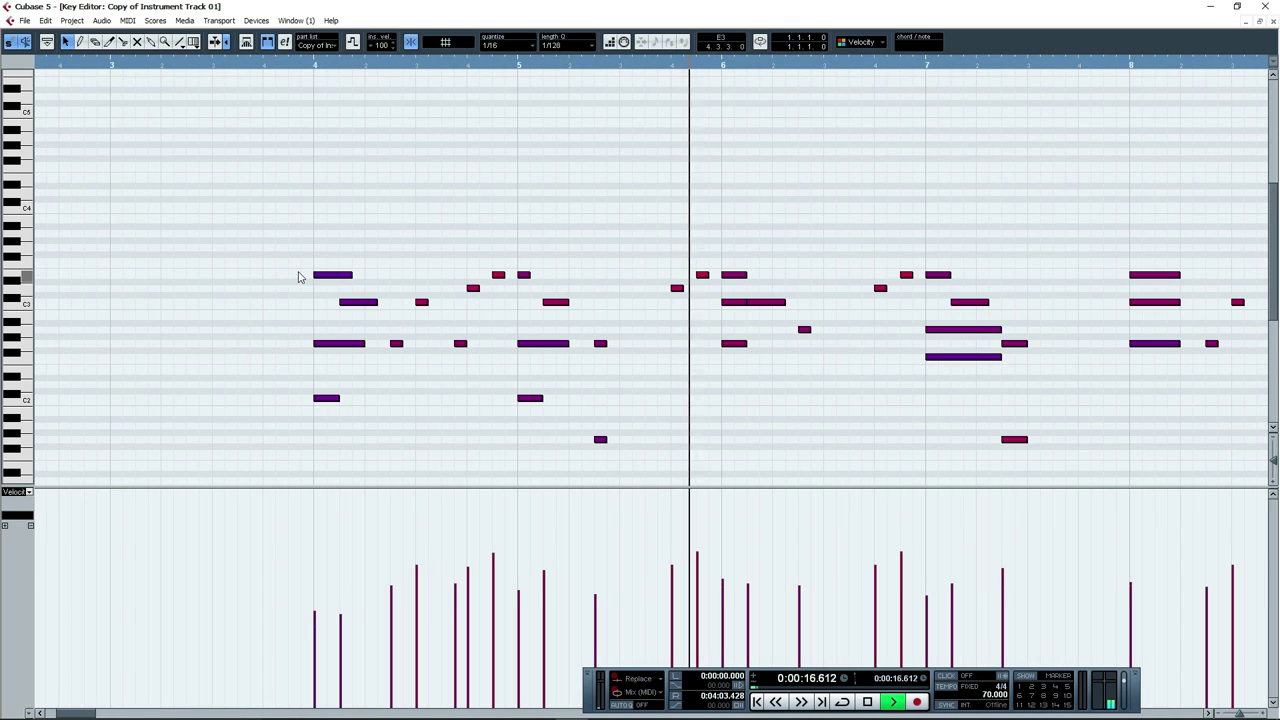
{"action": "key", "text": "space"}
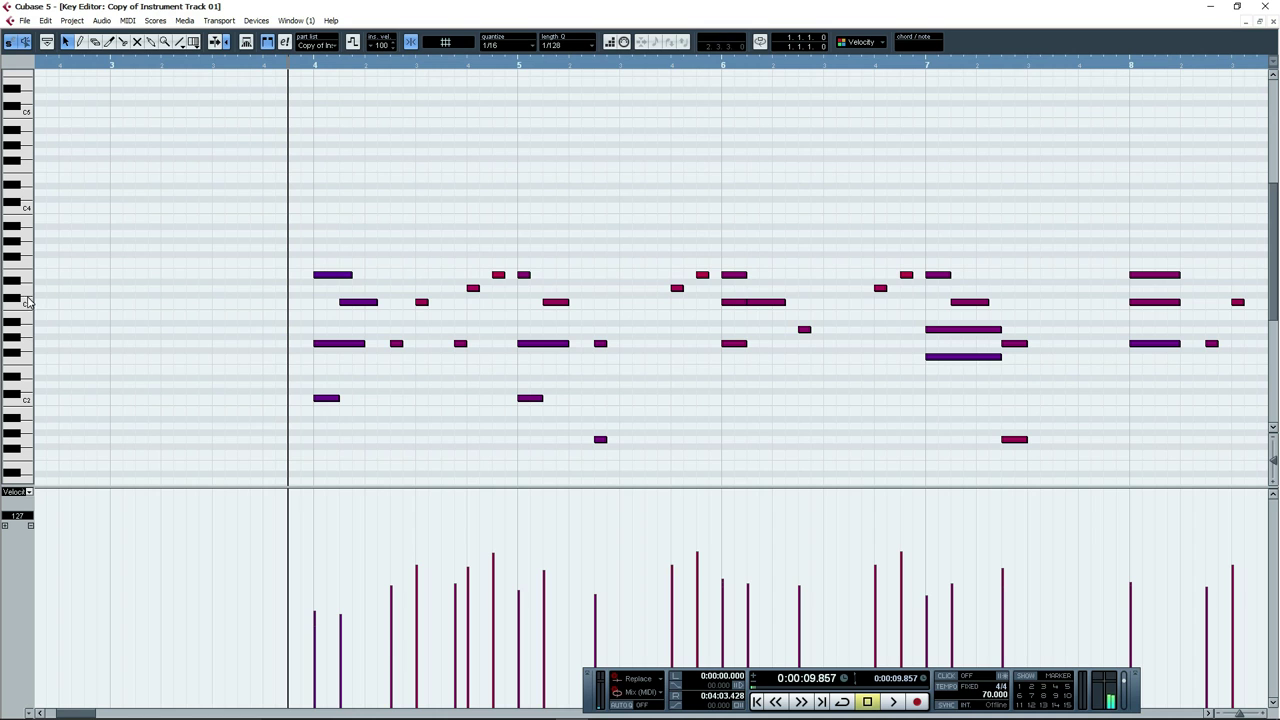
{"action": "left_click", "coordinate": [1272, 22]}
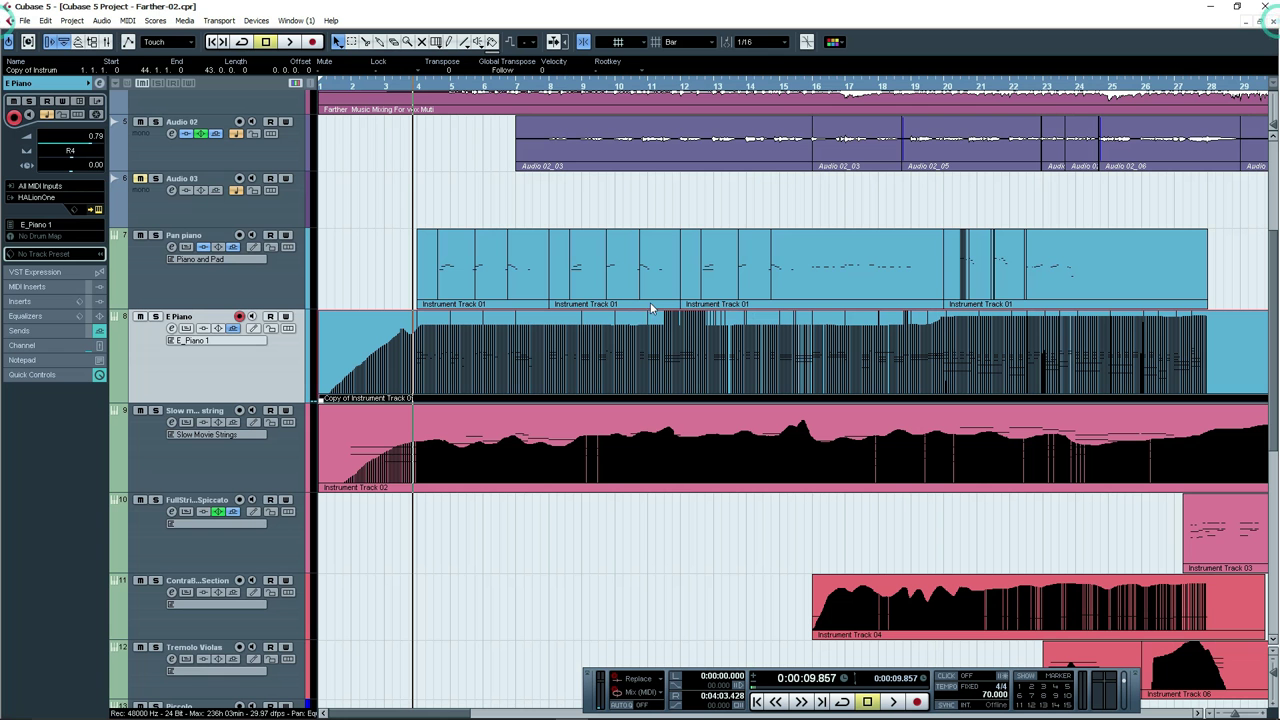
Open the E Piano track's HALionOne instrument, look through its piano presets without changing the sound, and close it.
{"action": "left_click", "coordinate": [97, 208]}
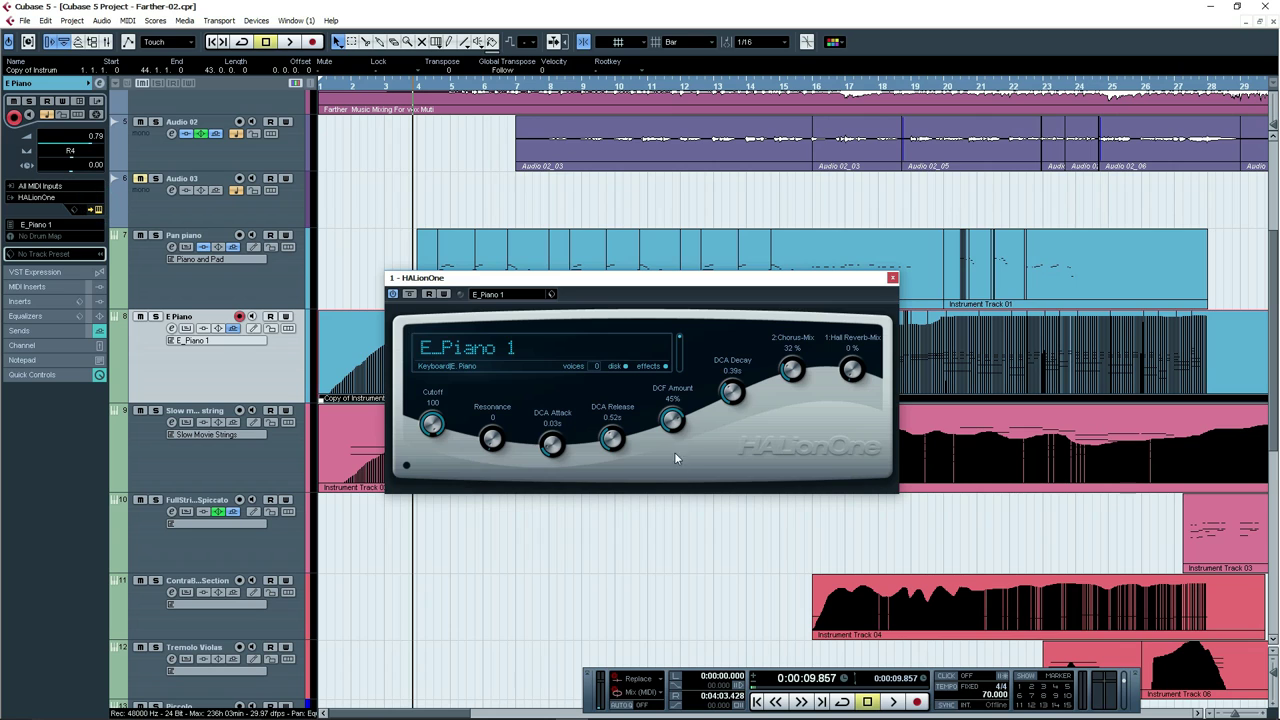
{"action": "left_click", "coordinate": [508, 295]}
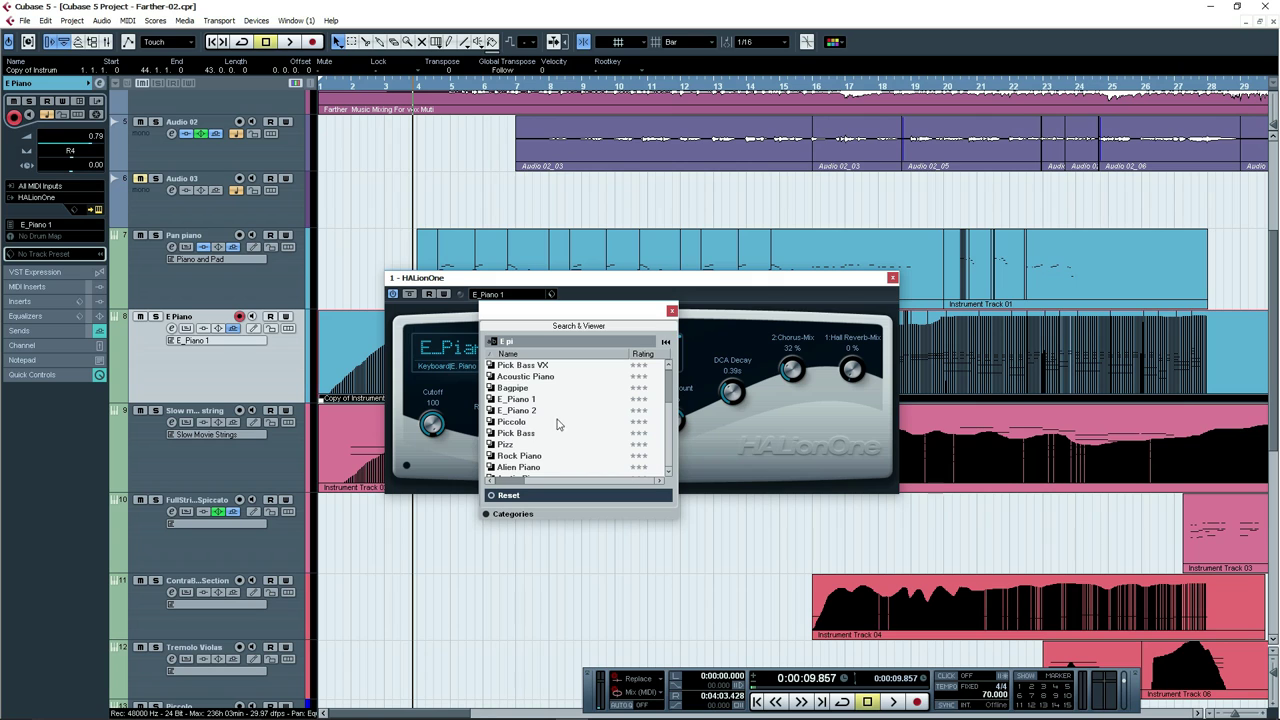
{"action": "scroll", "coordinate": [568, 427], "scroll_direction": "down", "scroll_amount": 2}
{"action": "scroll", "coordinate": [570, 440], "scroll_direction": "down", "scroll_amount": 2}
{"action": "scroll", "coordinate": [571, 440], "scroll_direction": "up", "scroll_amount": 2}
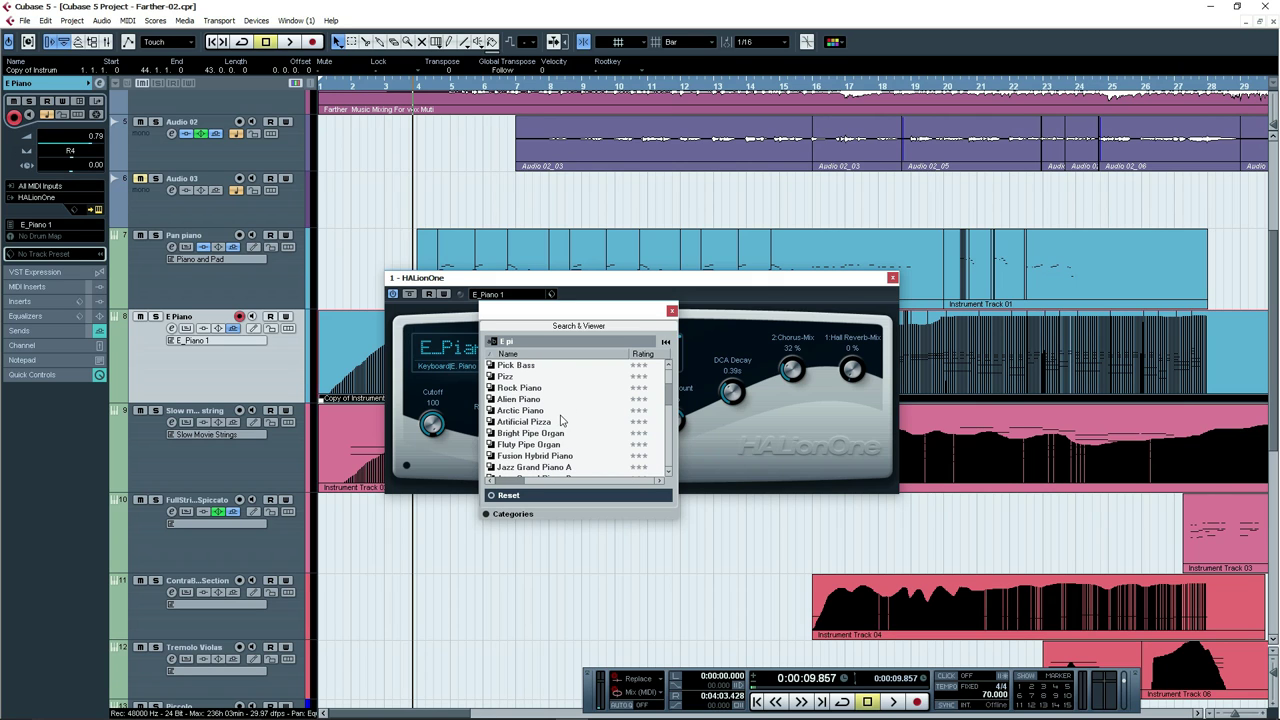
{"action": "left_click", "coordinate": [671, 312]}
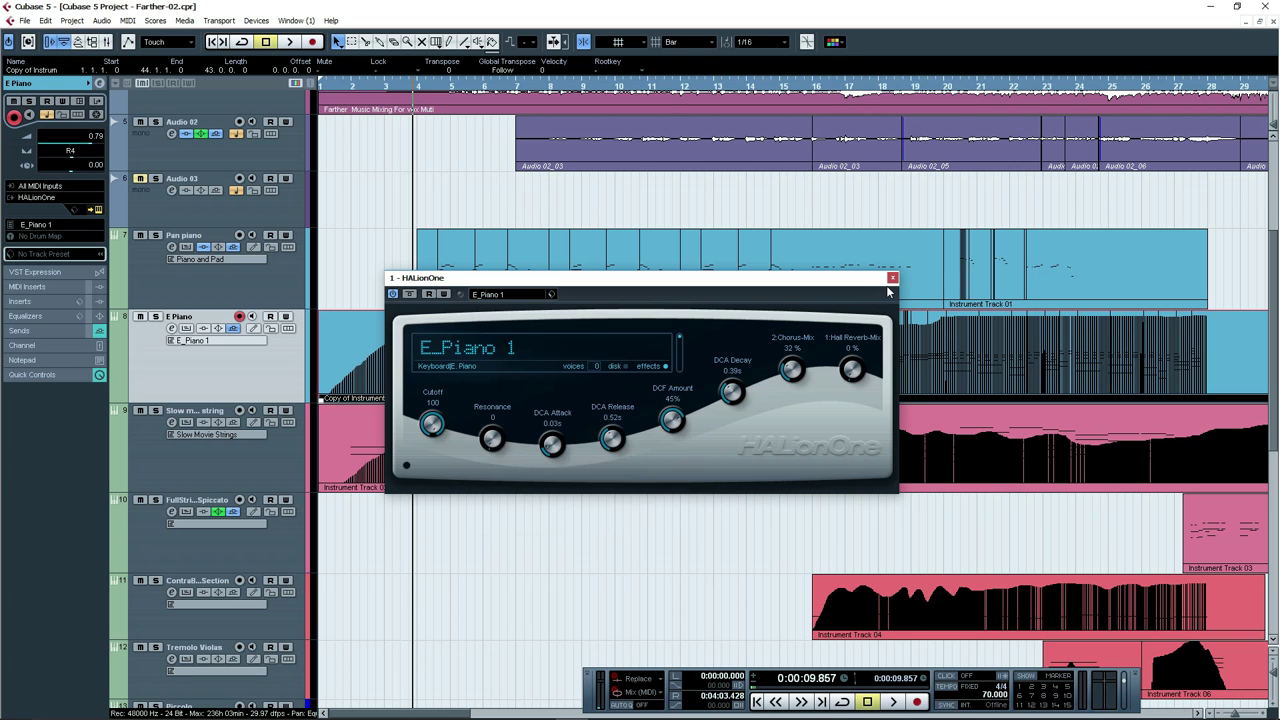
{"action": "left_click", "coordinate": [891, 279]}
Play the E Piano part in the Key Editor while viewing its CC 7 (Main Volume) curve, and close the editor.
{"action": "double_click", "coordinate": [580, 387]}
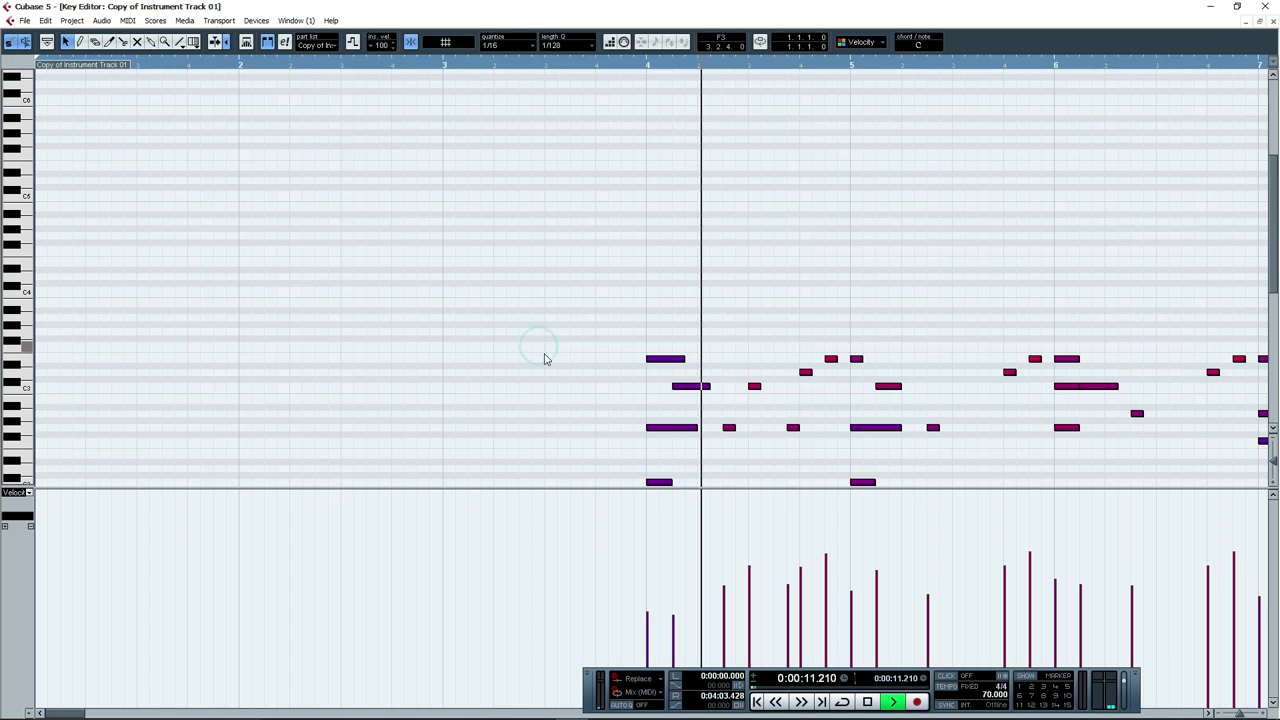
{"action": "key", "text": "g"}
{"action": "key", "text": "g"}
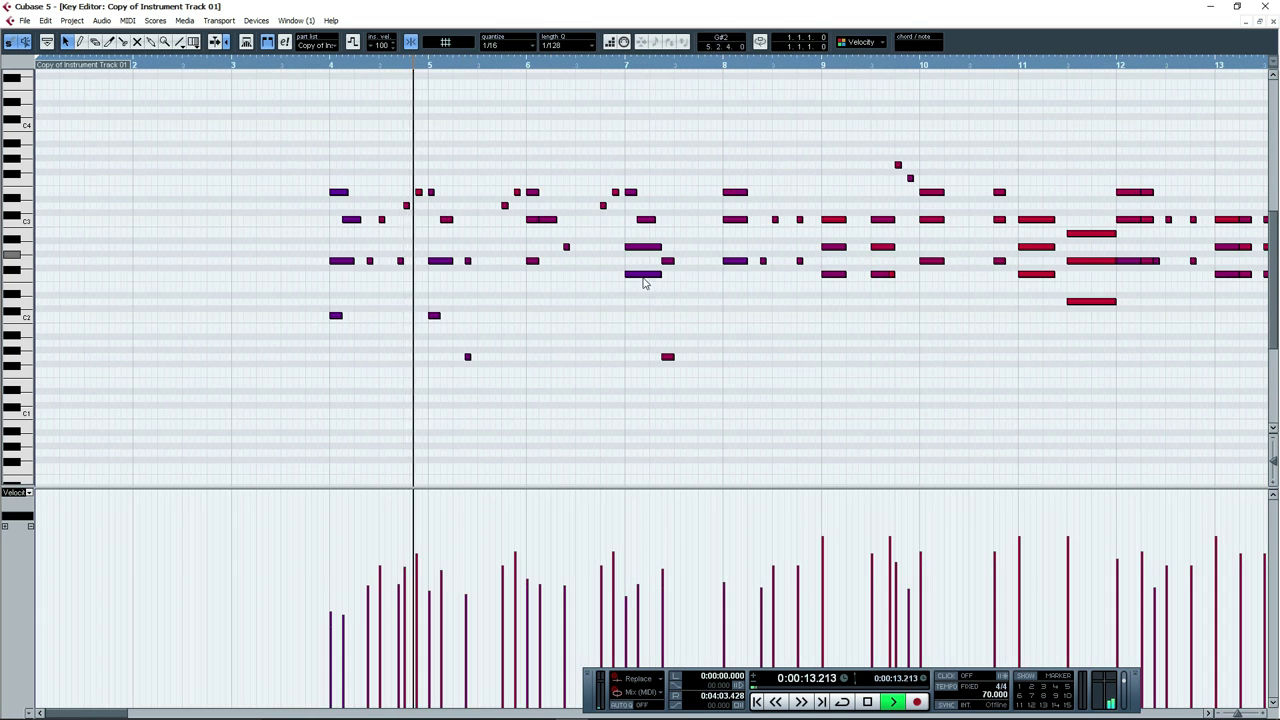
{"action": "left_click_drag", "start_coordinate": [797, 334], "coordinate": [706, 352]}
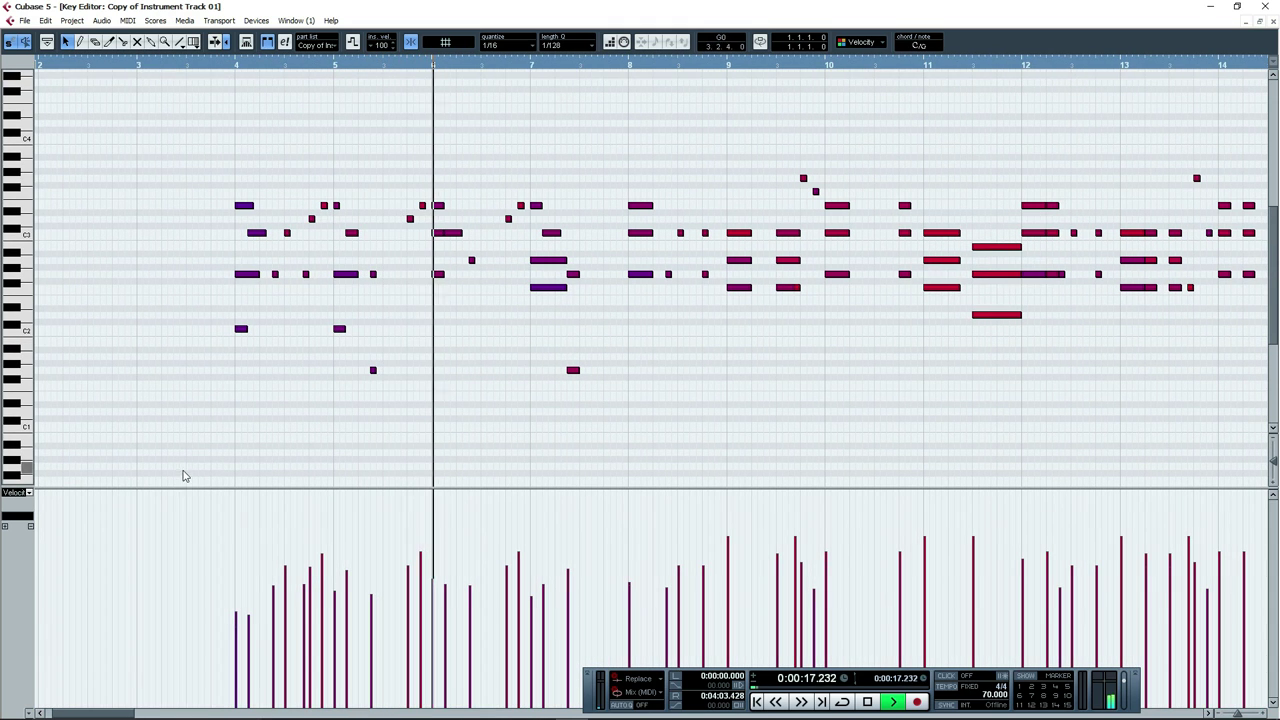
{"action": "left_click", "coordinate": [13, 494]}
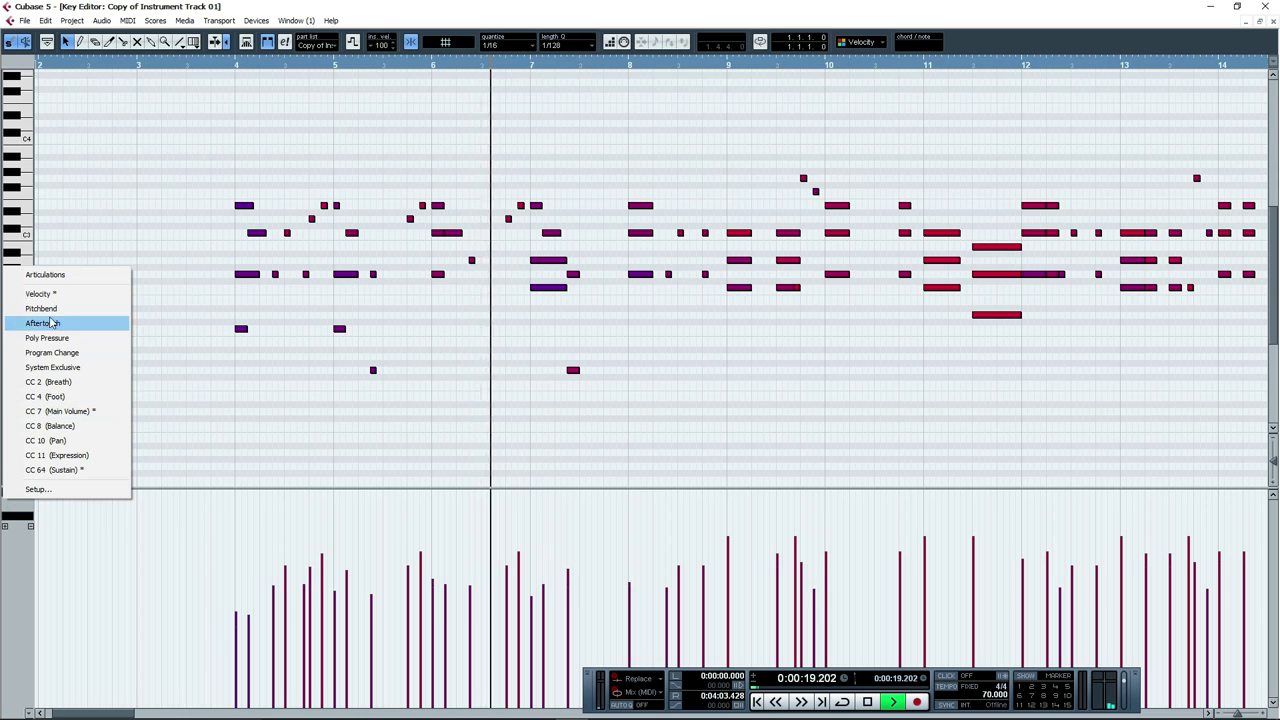
{"action": "left_click", "coordinate": [70, 413]}
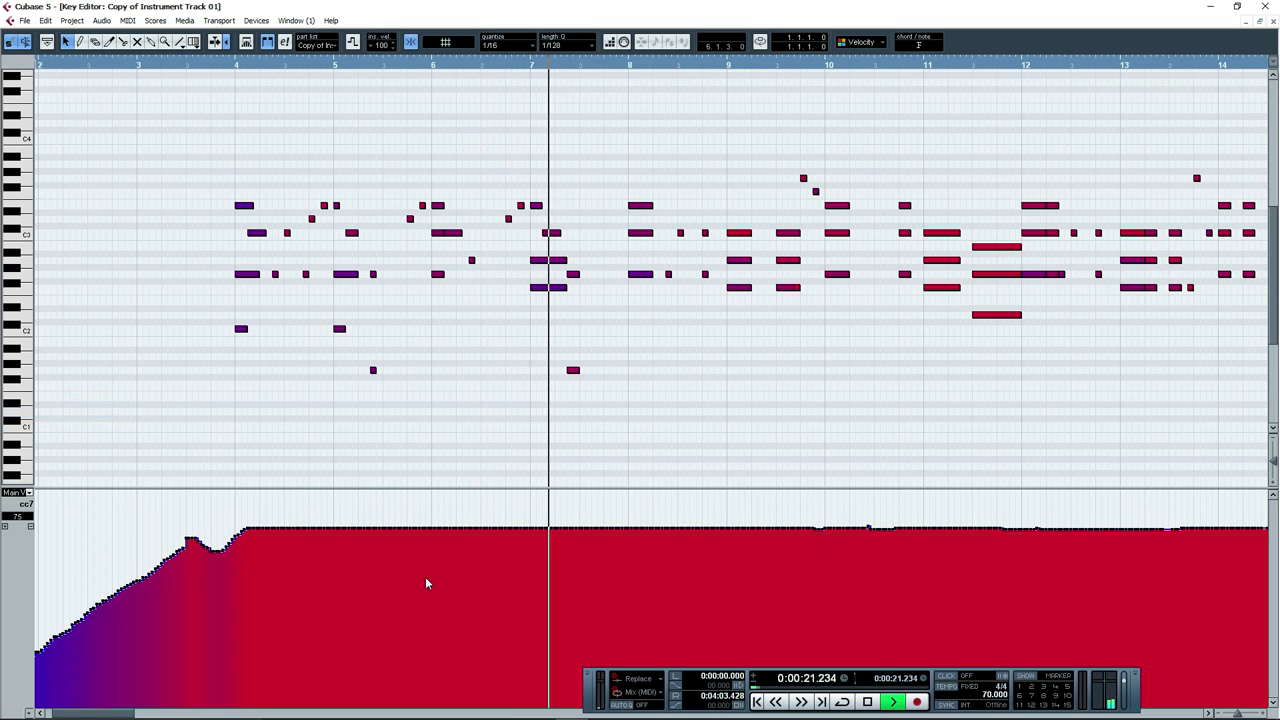
{"action": "key", "text": "space"}
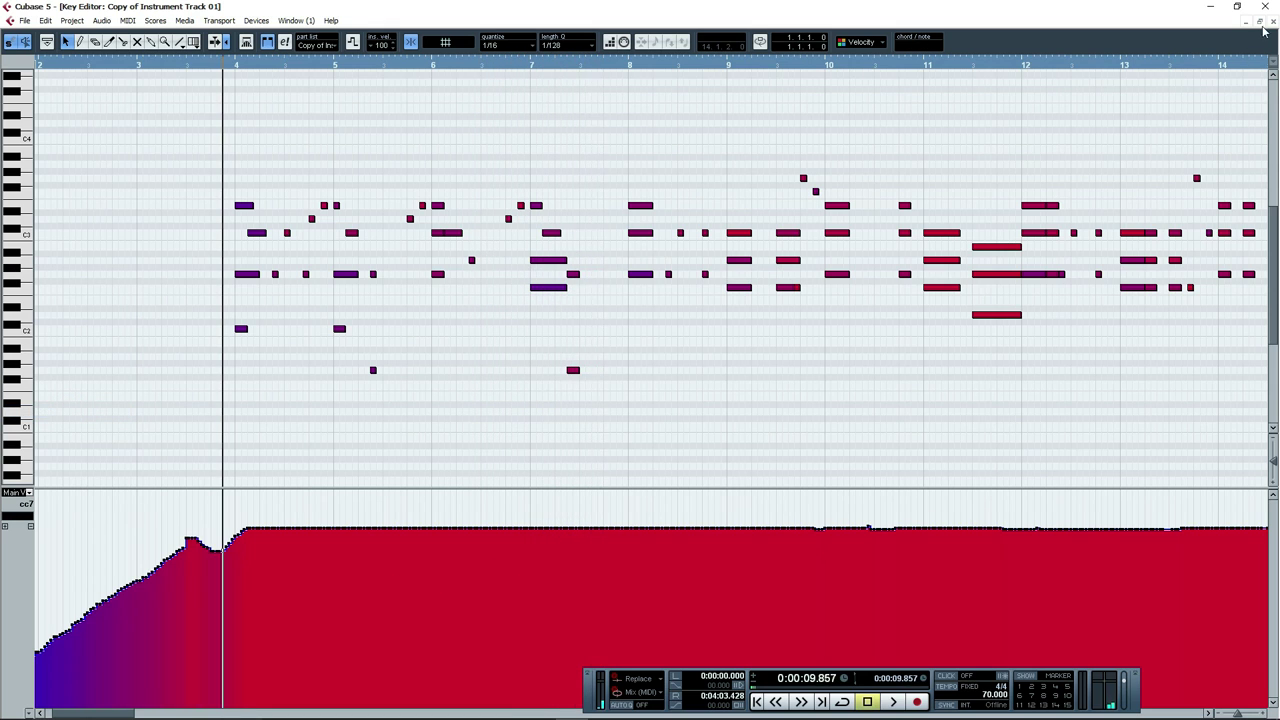
{"action": "left_click", "coordinate": [1272, 21]}
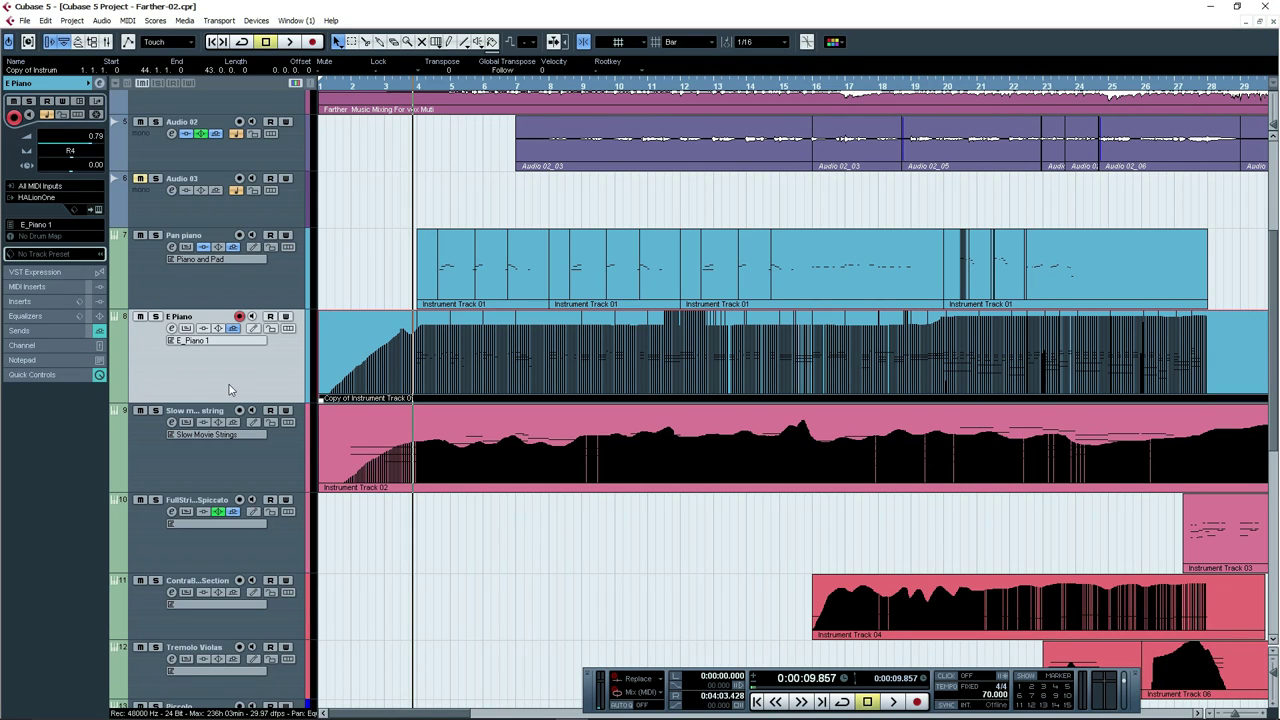
Solo the Slow Movie Strings track and open its part in the Key Editor with the playback position at bar 2.
{"action": "left_click", "coordinate": [155, 410]}
{"action": "left_click_drag", "start_coordinate": [349, 89], "coordinate": [352, 160]}
{"action": "double_click", "coordinate": [503, 425]}
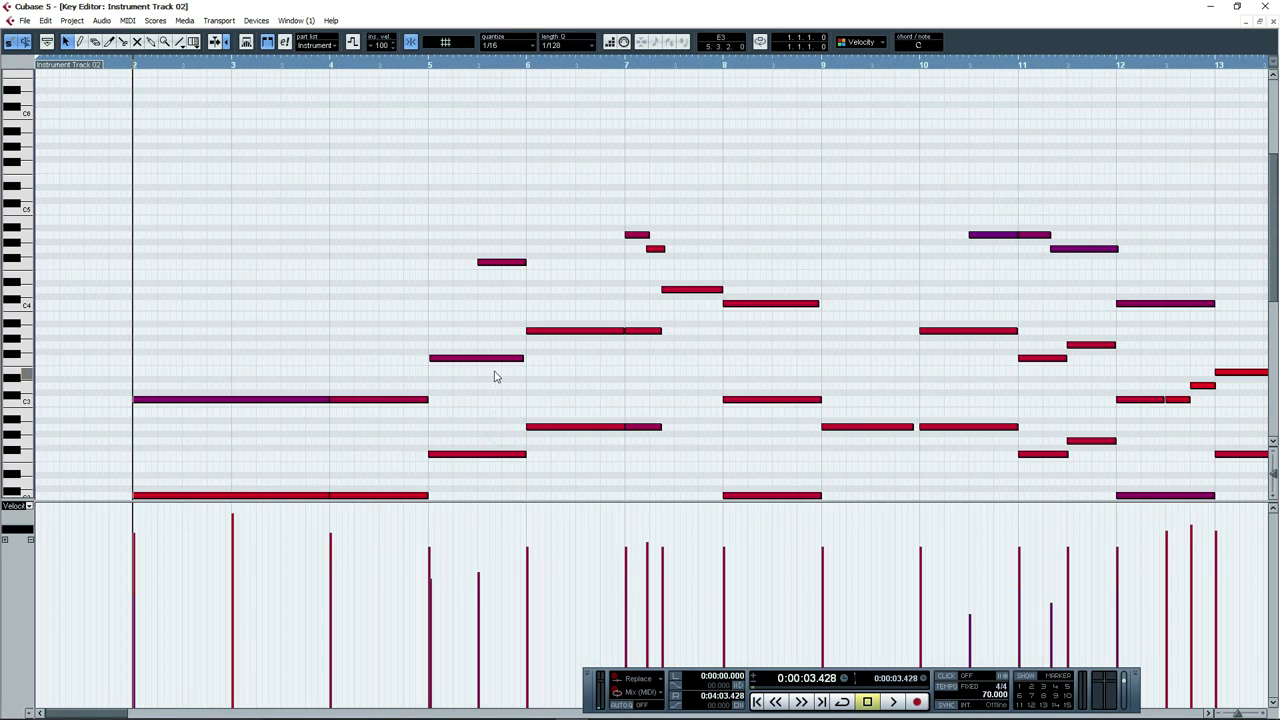
Examine the string notes across the high and low registers, and play the part from bar 2.
{"action": "key", "text": "g"}
{"action": "key", "text": "g"}
{"action": "scroll", "coordinate": [502, 377], "scroll_direction": "down", "scroll_amount": 3}
{"action": "key", "text": "h"}
{"action": "key", "text": "h"}
{"action": "key", "text": "g"}
{"action": "key", "text": "g"}
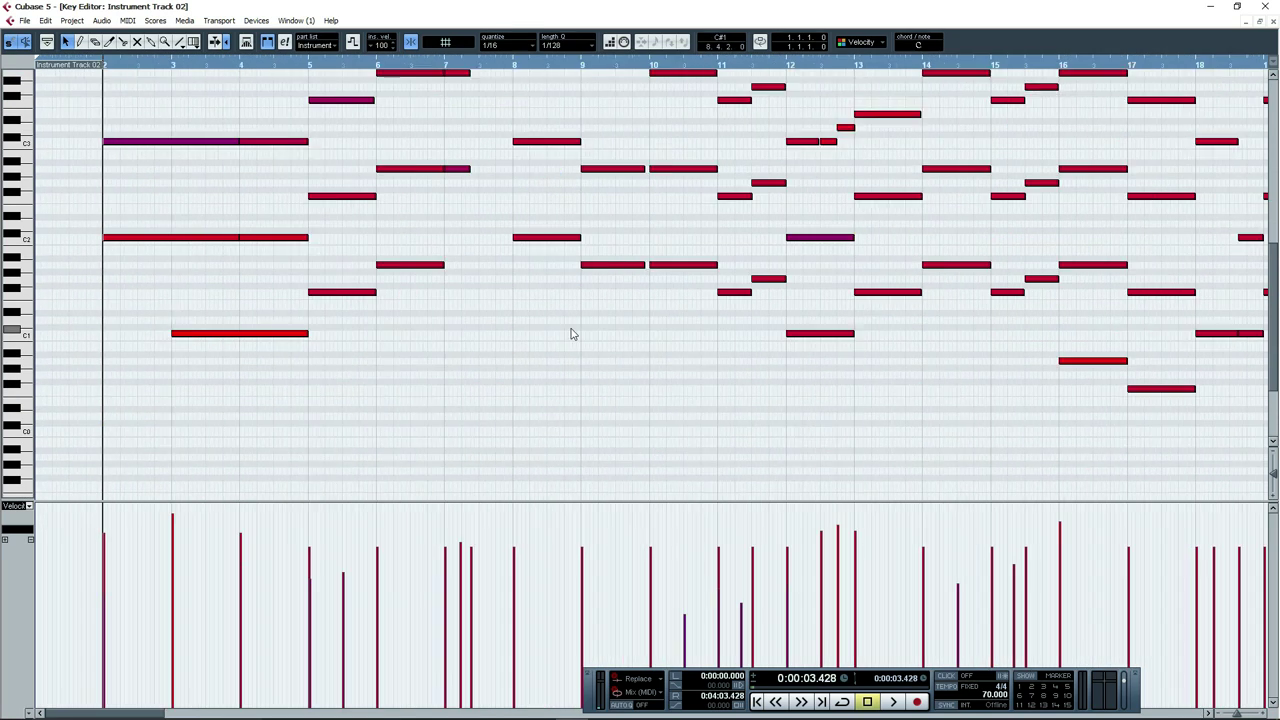
{"action": "scroll", "coordinate": [572, 334], "scroll_direction": "up", "scroll_amount": 4}
{"action": "scroll", "coordinate": [572, 334], "scroll_direction": "down", "scroll_amount": 2}
{"action": "key", "text": "space"}
{"action": "key", "text": "h"}
{"action": "scroll", "coordinate": [689, 357], "scroll_direction": "up", "scroll_amount": 2}
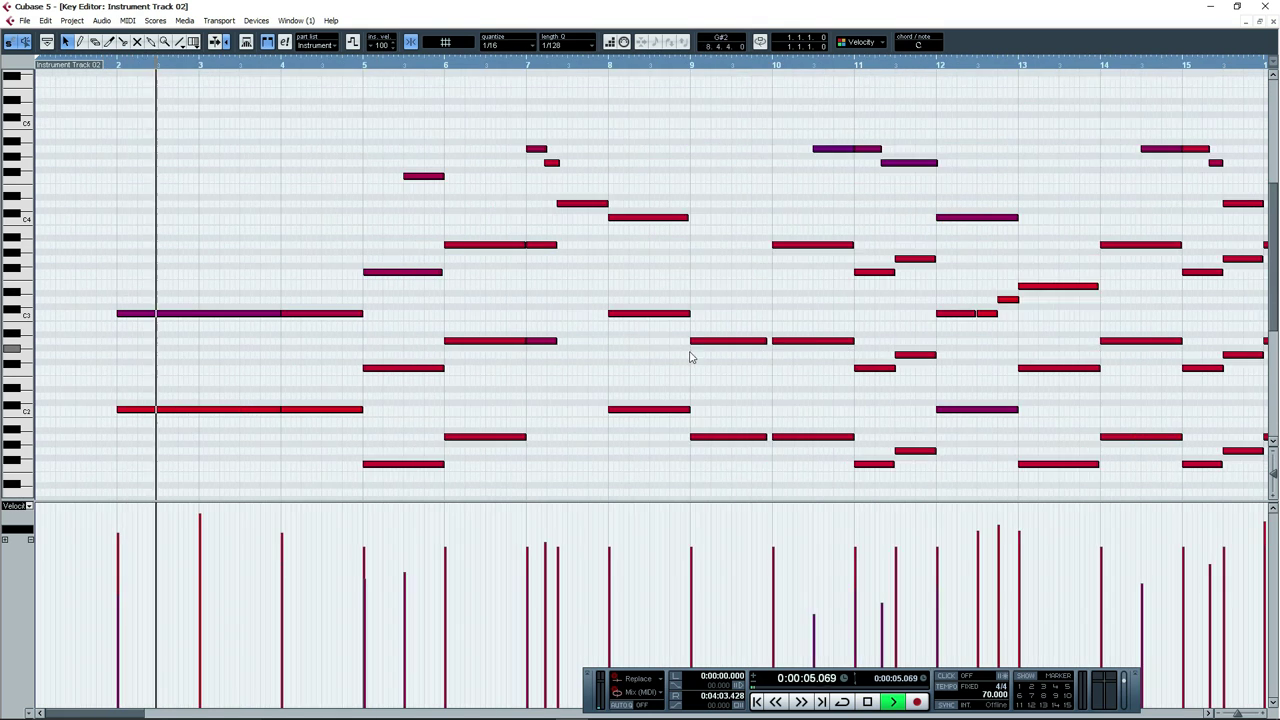
{"action": "key", "text": "h"}
{"action": "scroll", "coordinate": [697, 355], "scroll_direction": "down", "scroll_amount": 4}
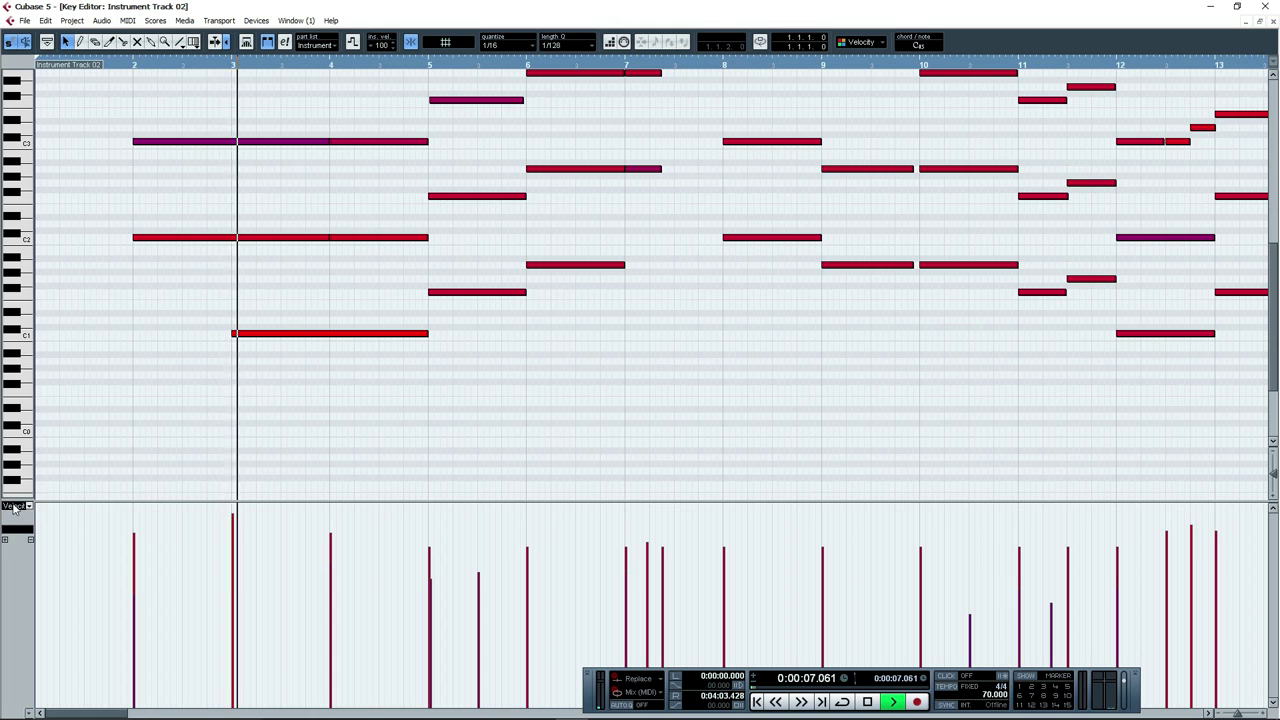
Display the string part's CC 7 (Main Volume) curve, examine it against the notes during playback, and stop.
{"action": "left_click", "coordinate": [14, 508]}
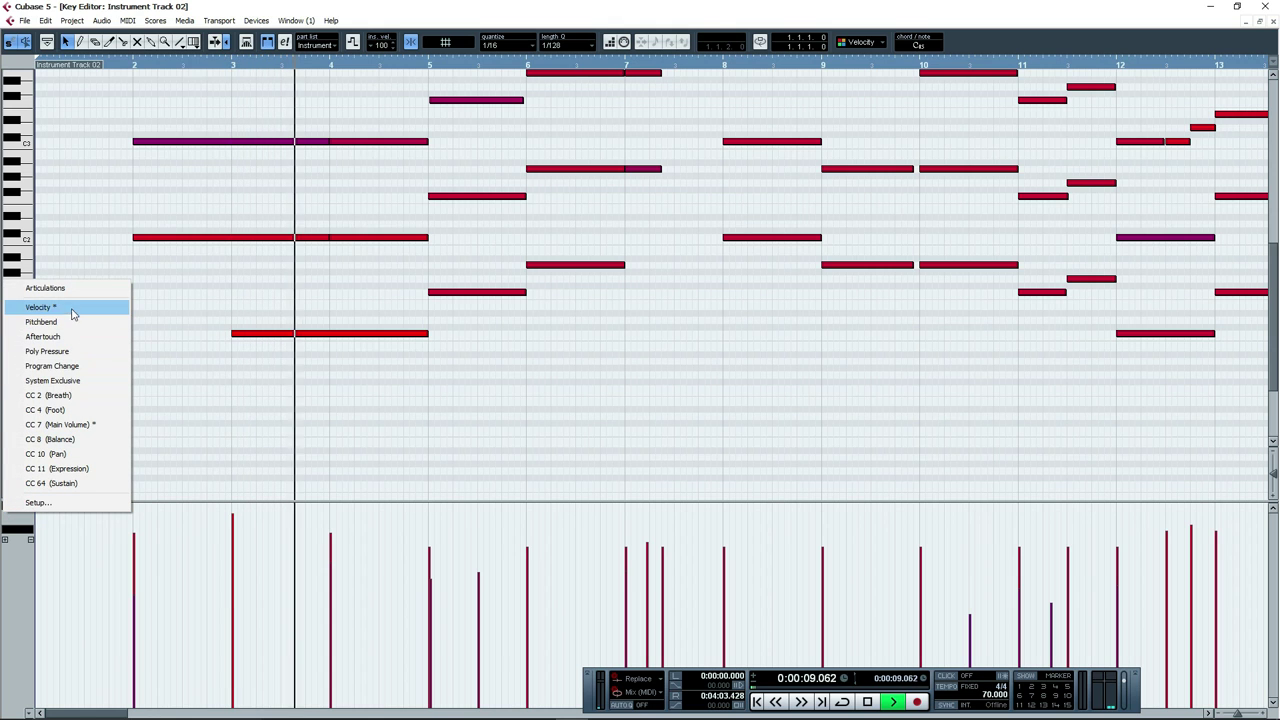
{"action": "left_click", "coordinate": [72, 424]}
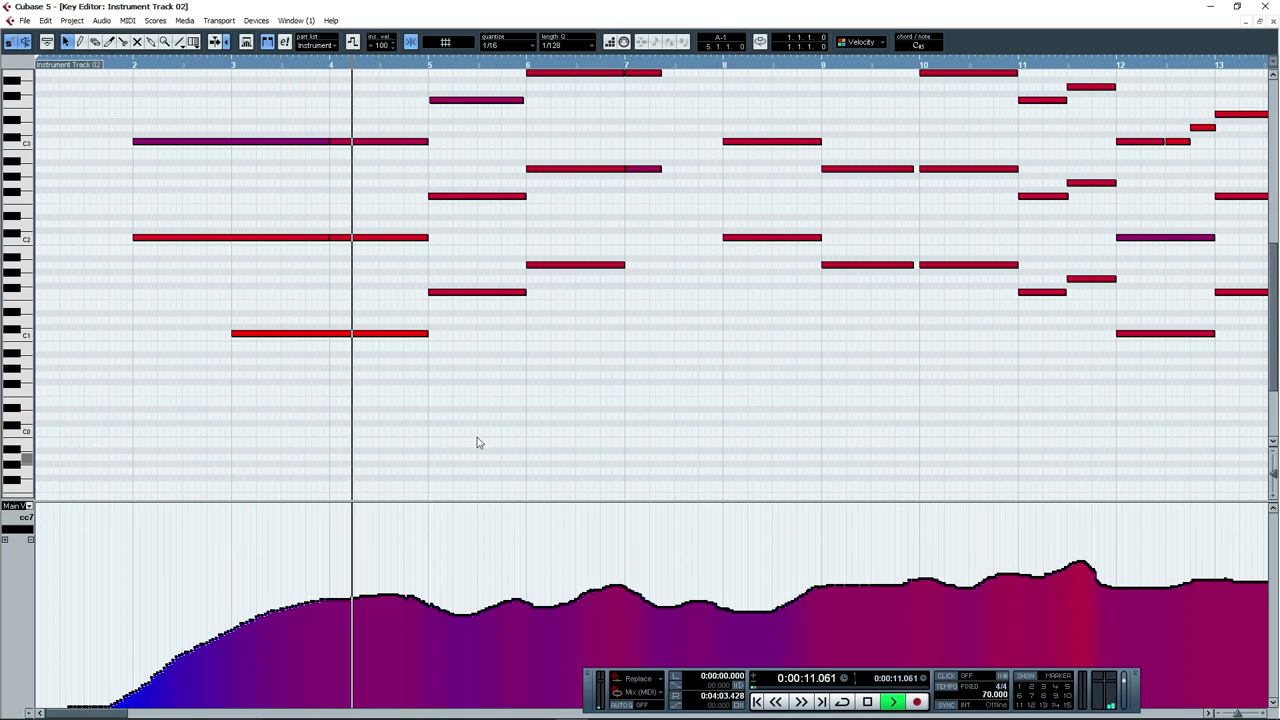
{"action": "key", "text": "g"}
{"action": "key", "text": "g"}
{"action": "scroll", "coordinate": [517, 443], "scroll_direction": "down", "scroll_amount": 3}
{"action": "key", "text": "g"}
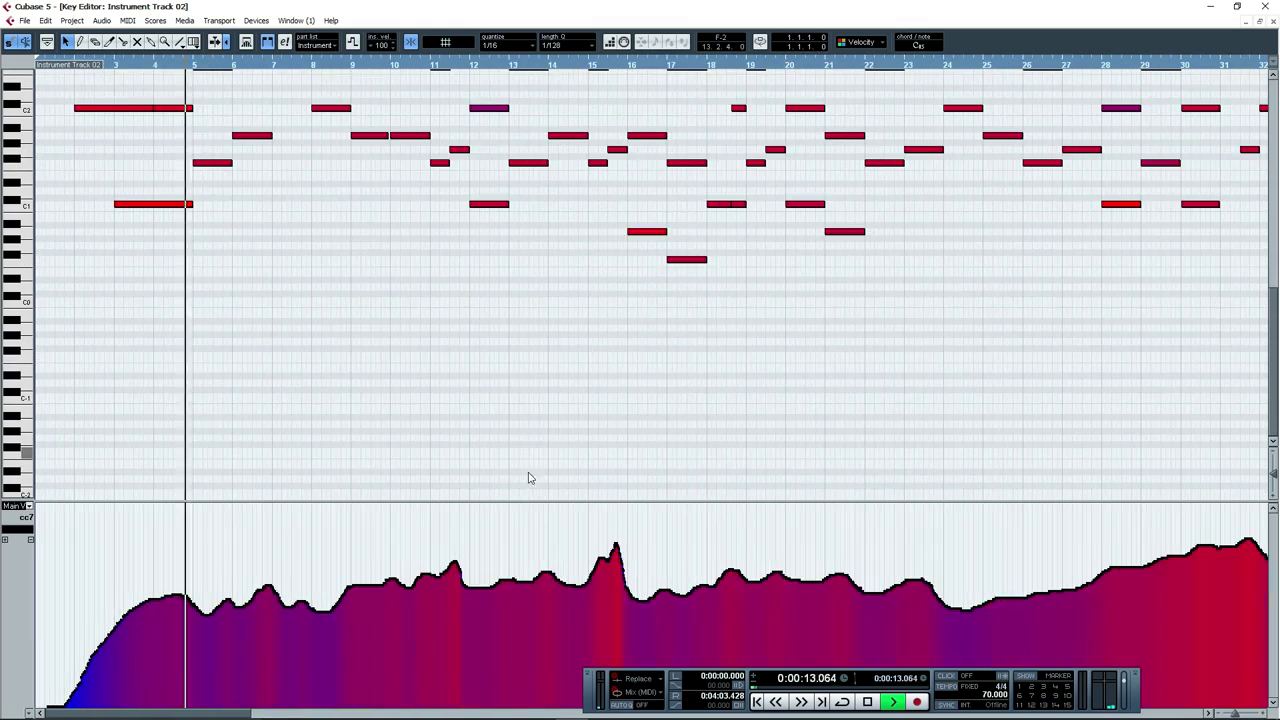
{"action": "key", "text": "g"}
{"action": "key", "text": "g"}
{"action": "key", "text": "h"}
{"action": "key", "text": "h"}
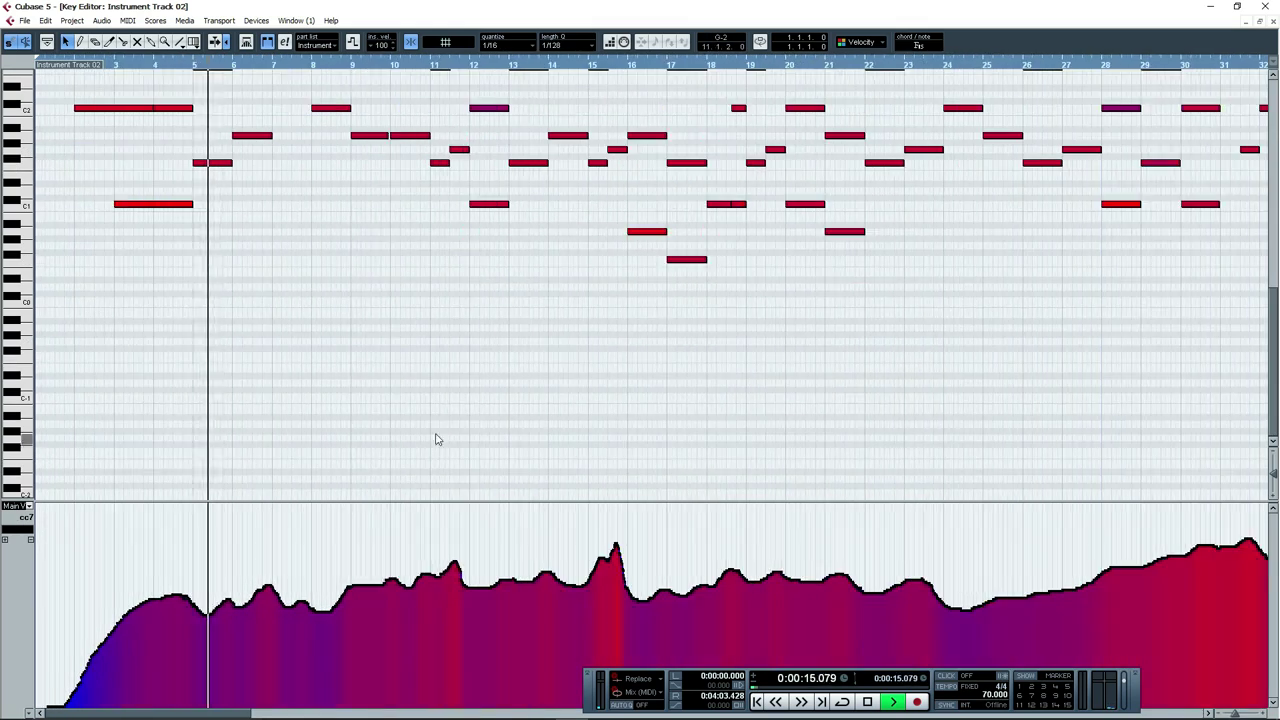
{"action": "key", "text": "h"}
{"action": "key", "text": "h"}
{"action": "scroll", "coordinate": [462, 417], "scroll_direction": "up", "scroll_amount": 4}
{"action": "scroll", "coordinate": [475, 405], "scroll_direction": "down", "scroll_amount": 1}
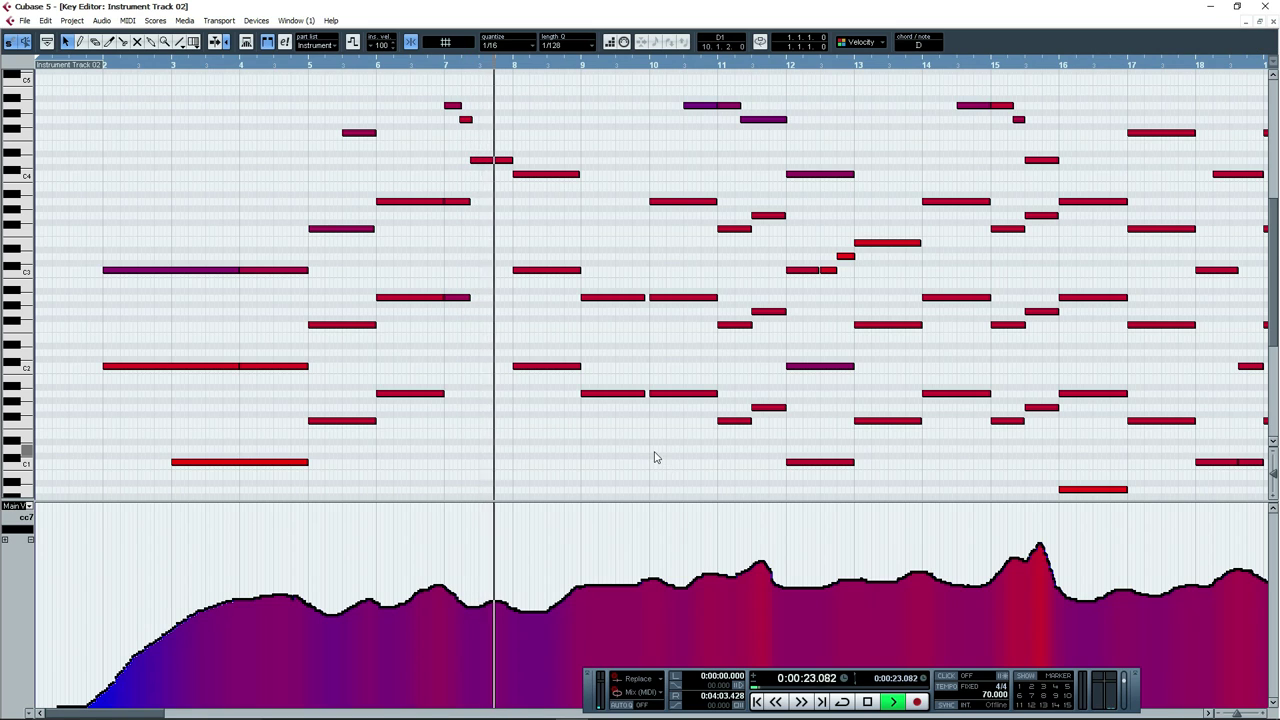
{"action": "key", "text": "space"}
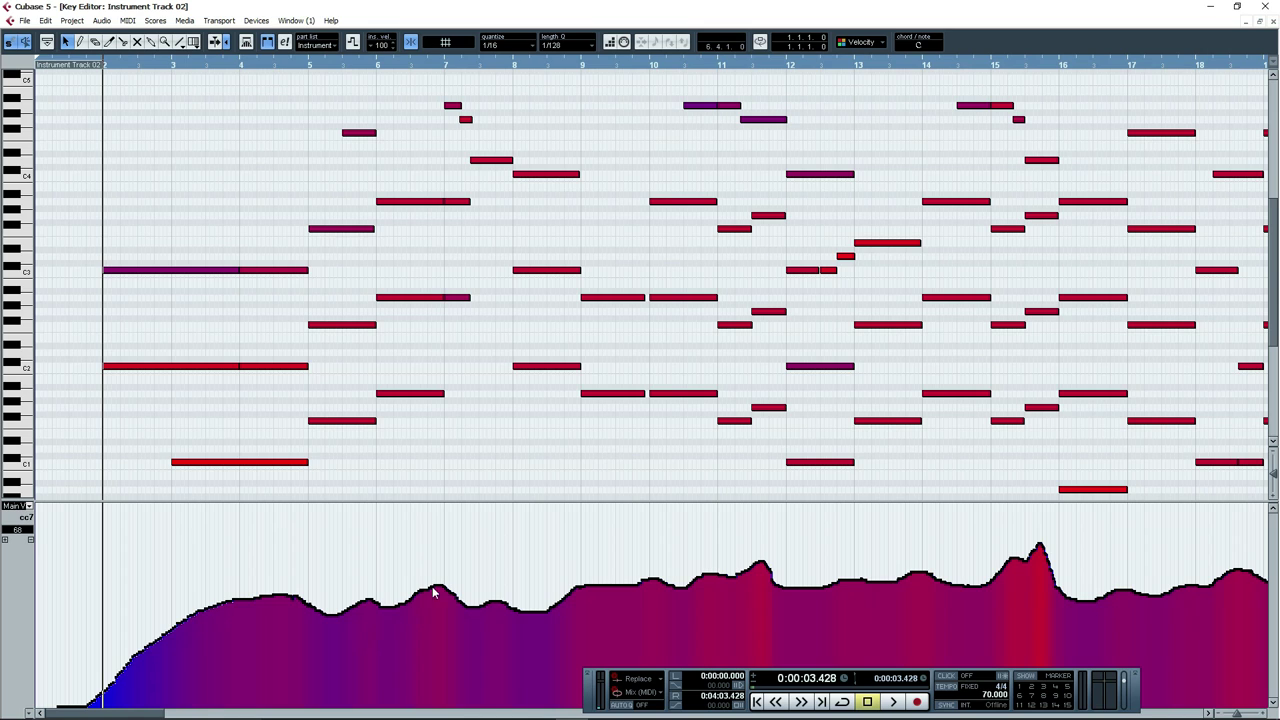
View the string part's CC 11 (Expression) data, return the controller lane to Velocity, and close the Key Editor.
{"action": "left_click", "coordinate": [20, 507]}
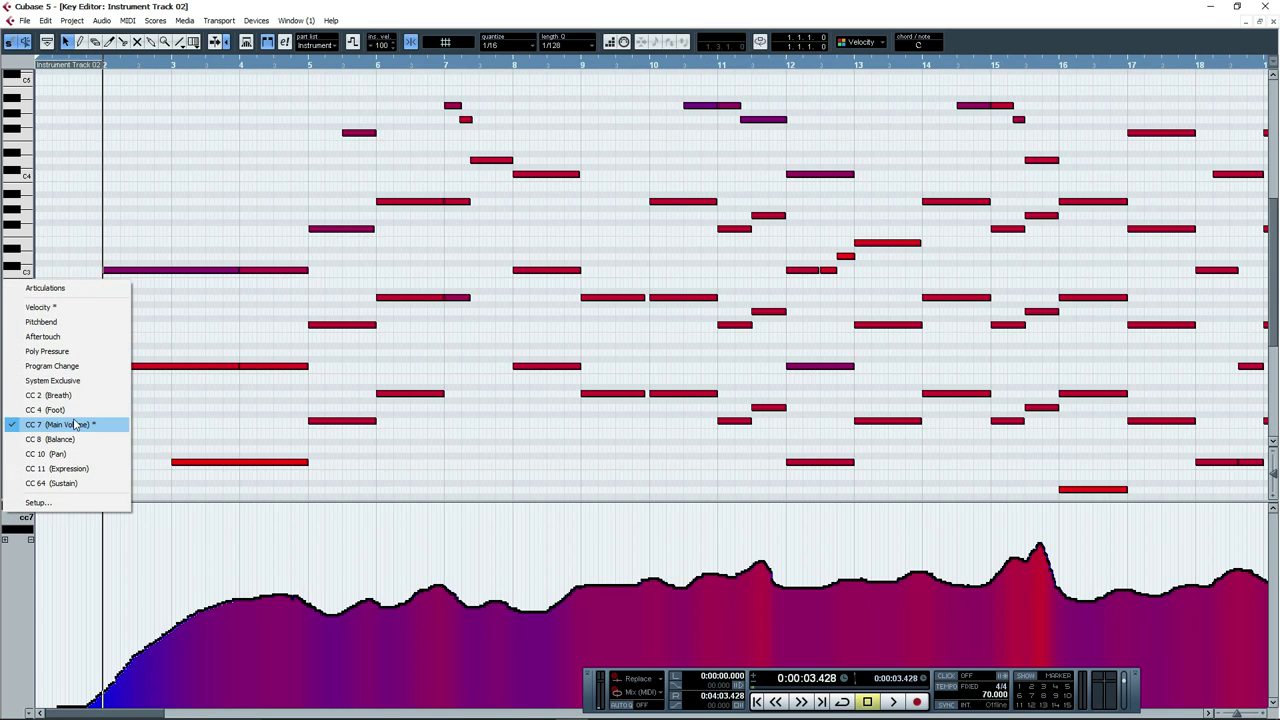
{"action": "left_click", "coordinate": [96, 469]}
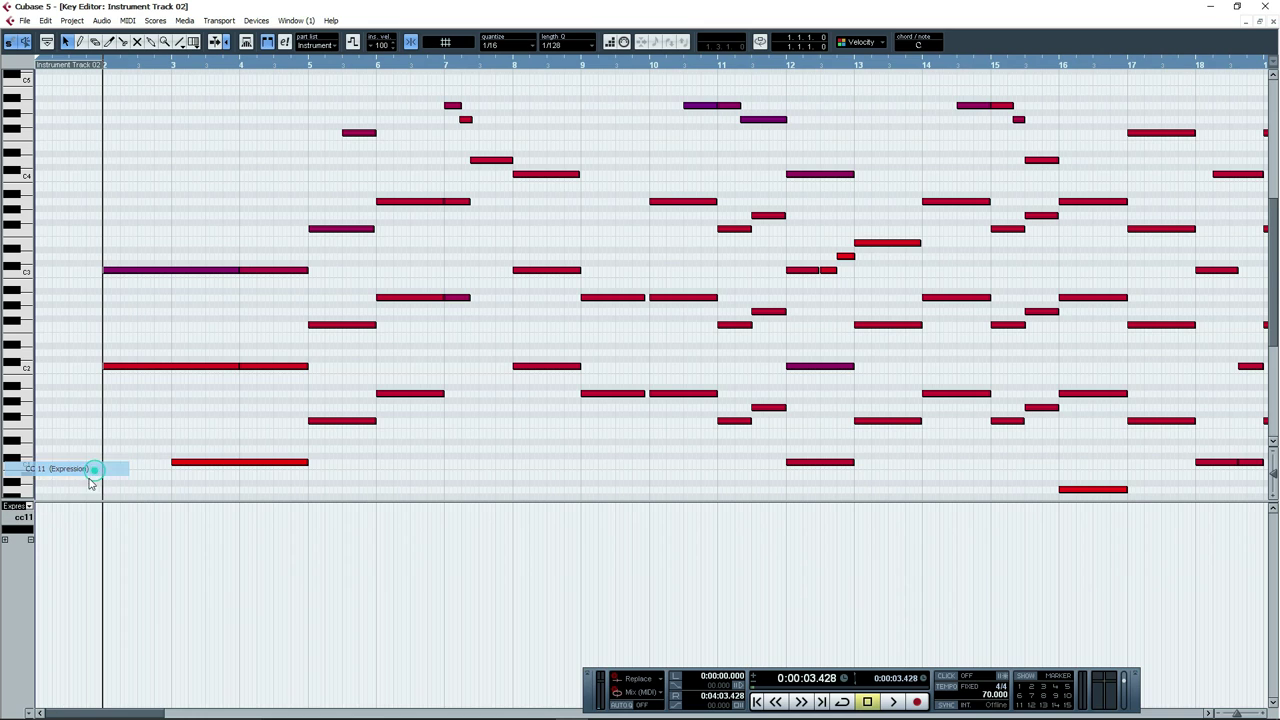
{"action": "left_click", "coordinate": [13, 507]}
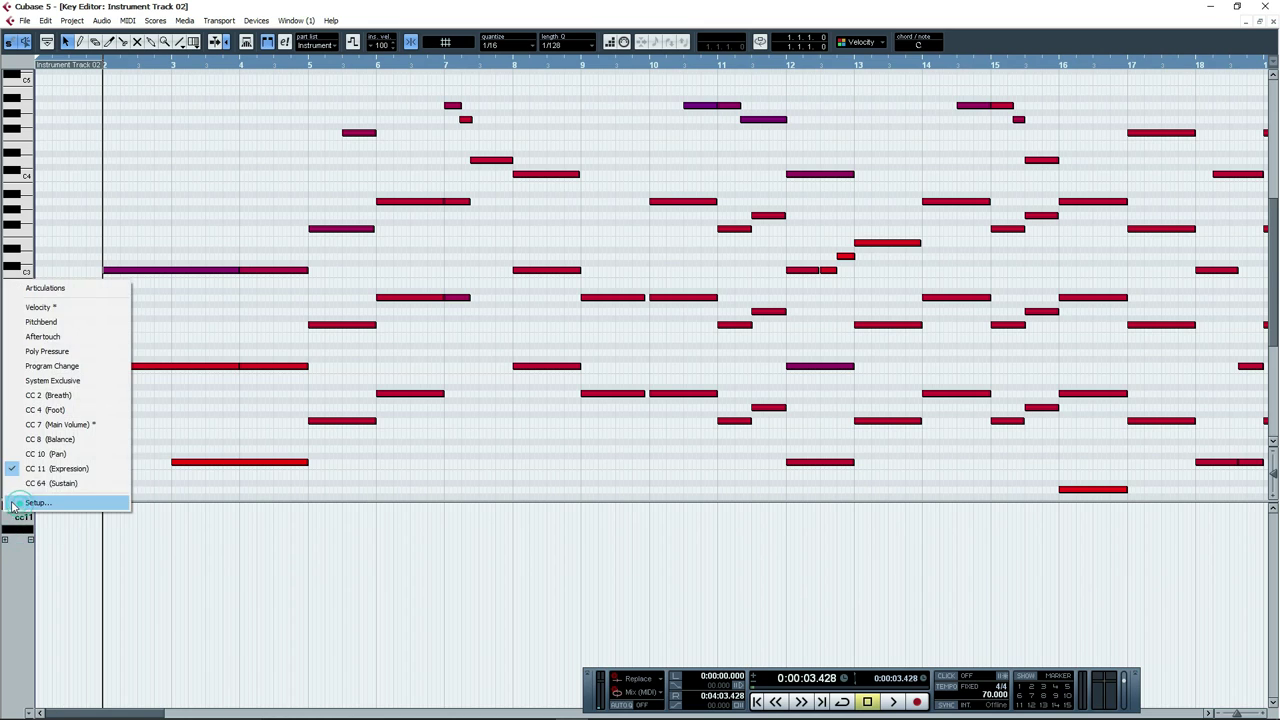
{"action": "left_click", "coordinate": [55, 308]}
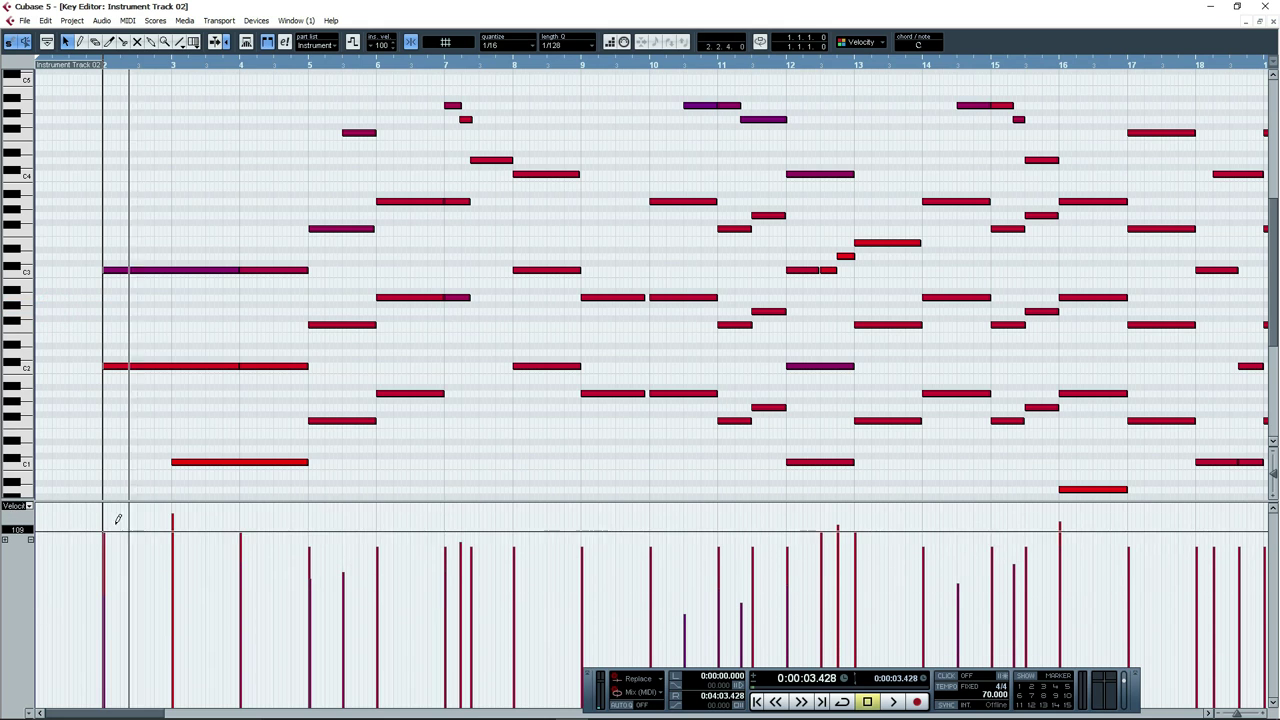
{"action": "left_click", "coordinate": [1273, 20]}
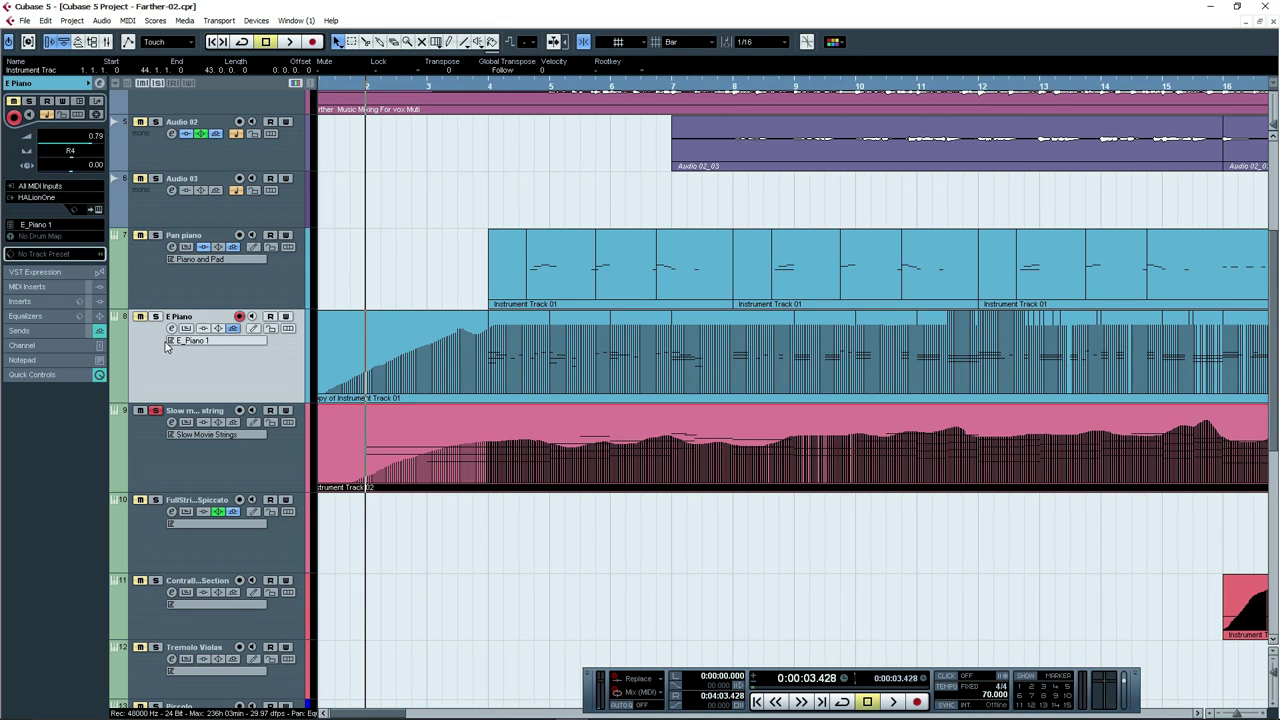
Solo the E Piano track along with the Slow Movie Strings, and play both from bar 4 to about bar 7.
{"action": "left_click", "coordinate": [489, 85]}
{"action": "key", "text": "space"}
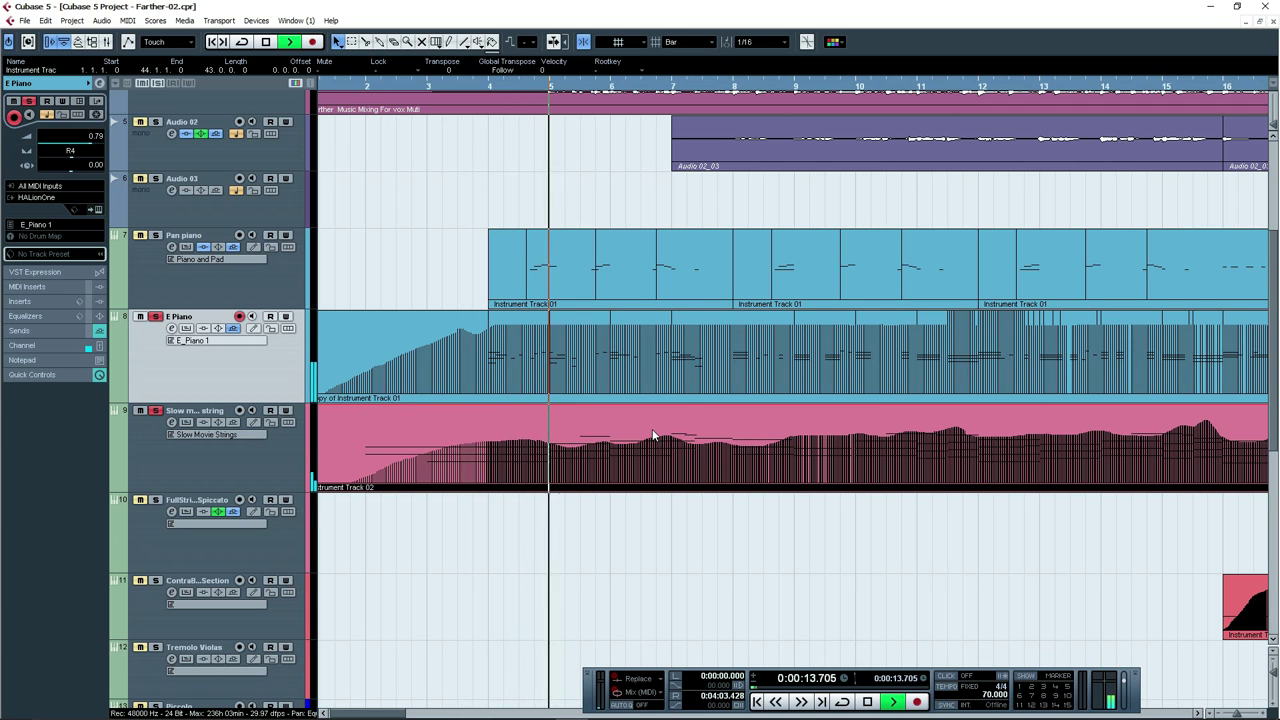
{"action": "key", "text": "g"}
{"action": "key", "text": "g"}
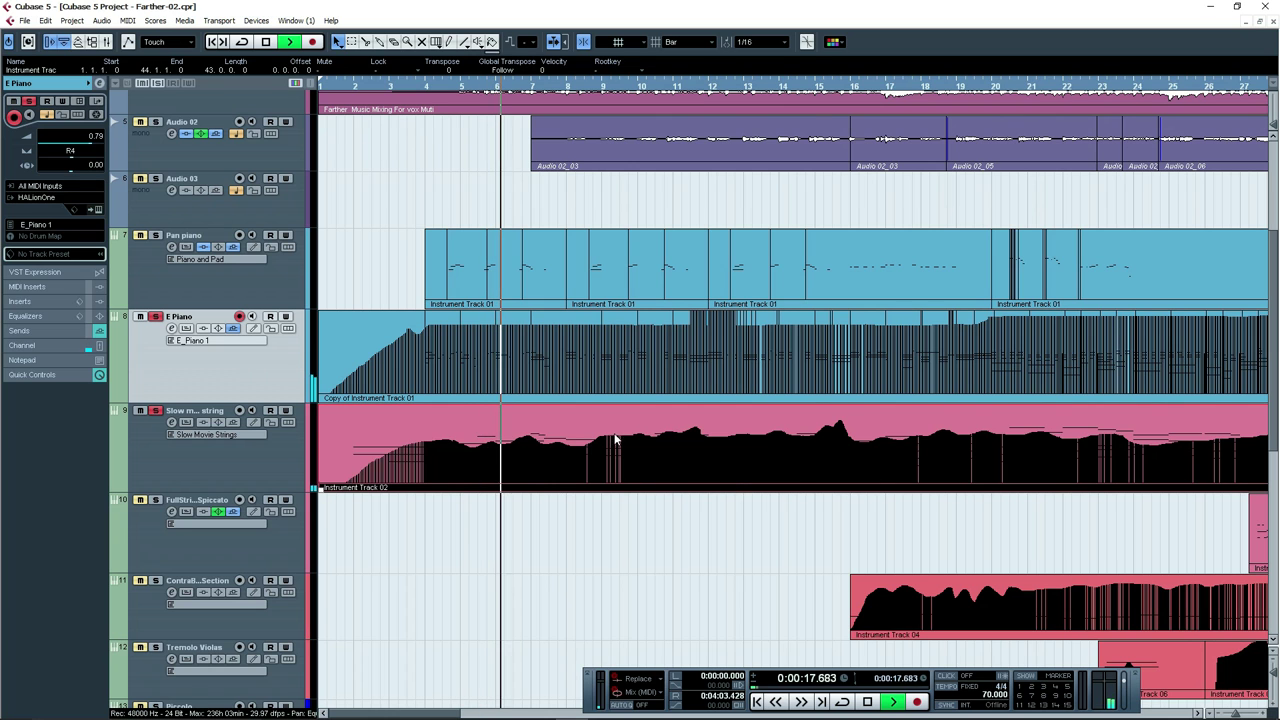
{"action": "key", "text": "g"}
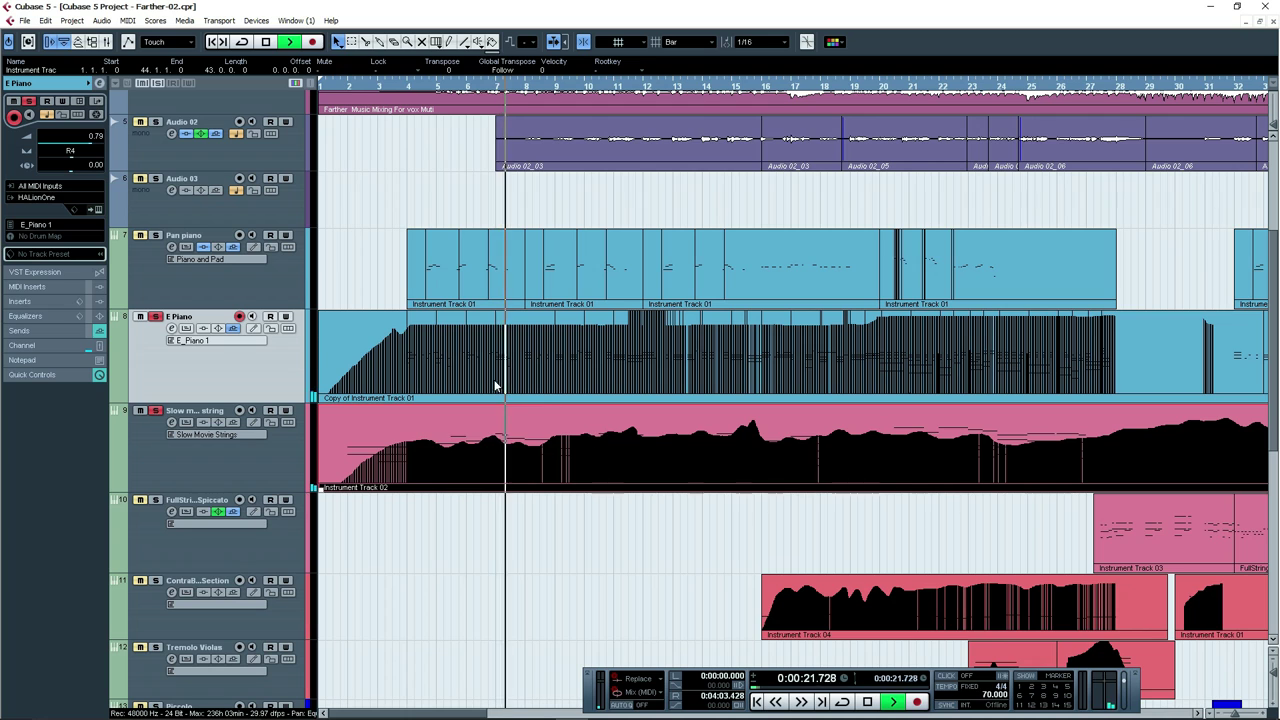
{"action": "key", "text": "space"}
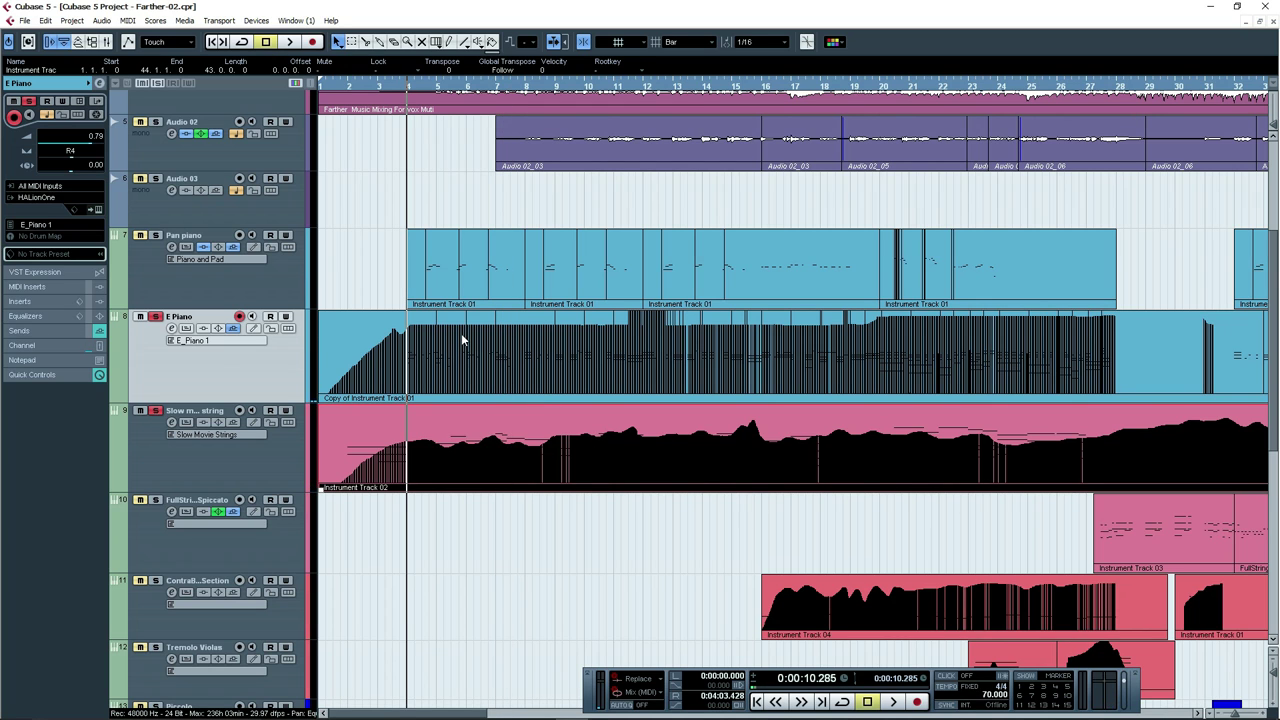
Solo only the Pan piano track and play the start of its first part in the Key Editor, then close the editor.
{"action": "left_click", "coordinate": [226, 290]}
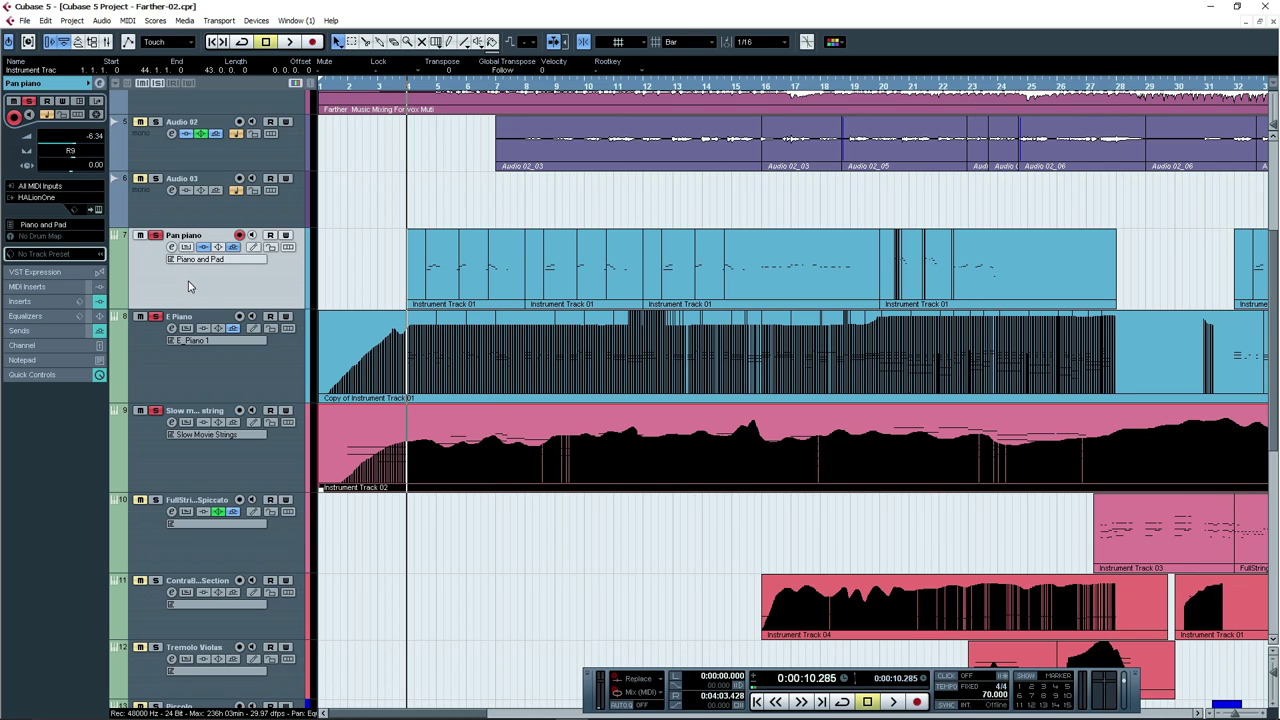
{"action": "left_click", "coordinate": [157, 411]}
{"action": "double_click", "coordinate": [463, 268]}
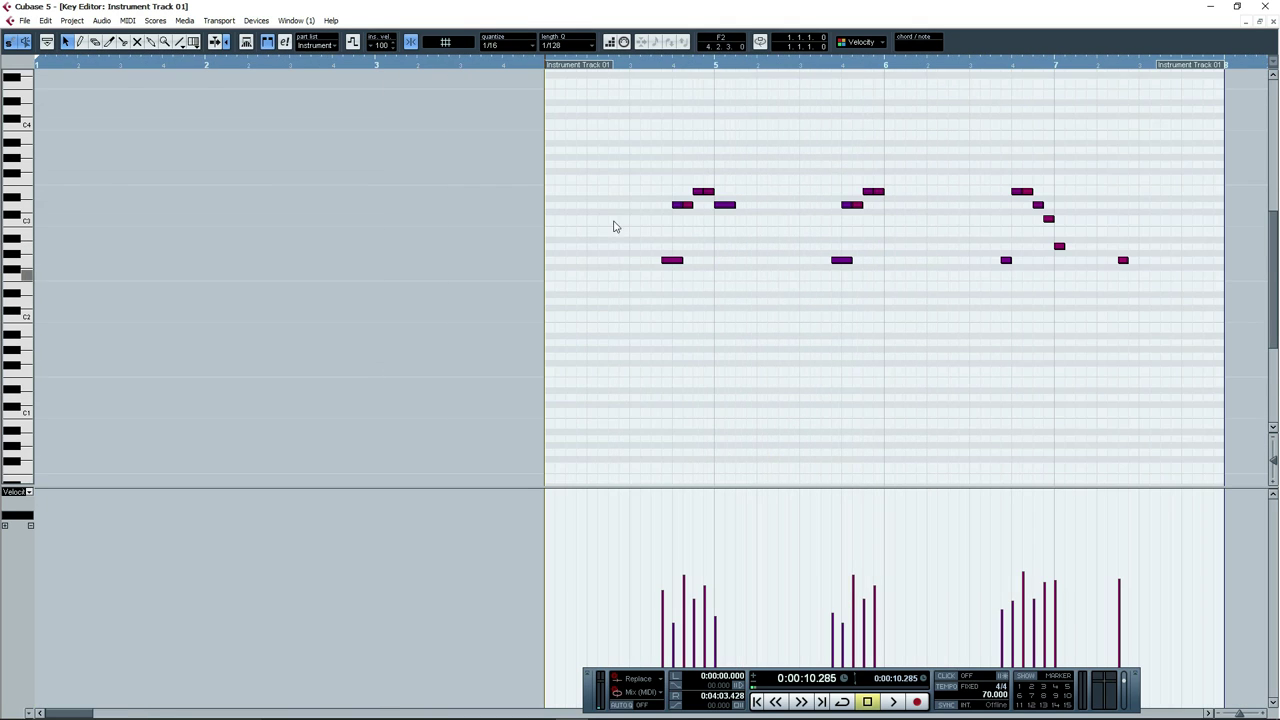
{"action": "key", "text": "space"}
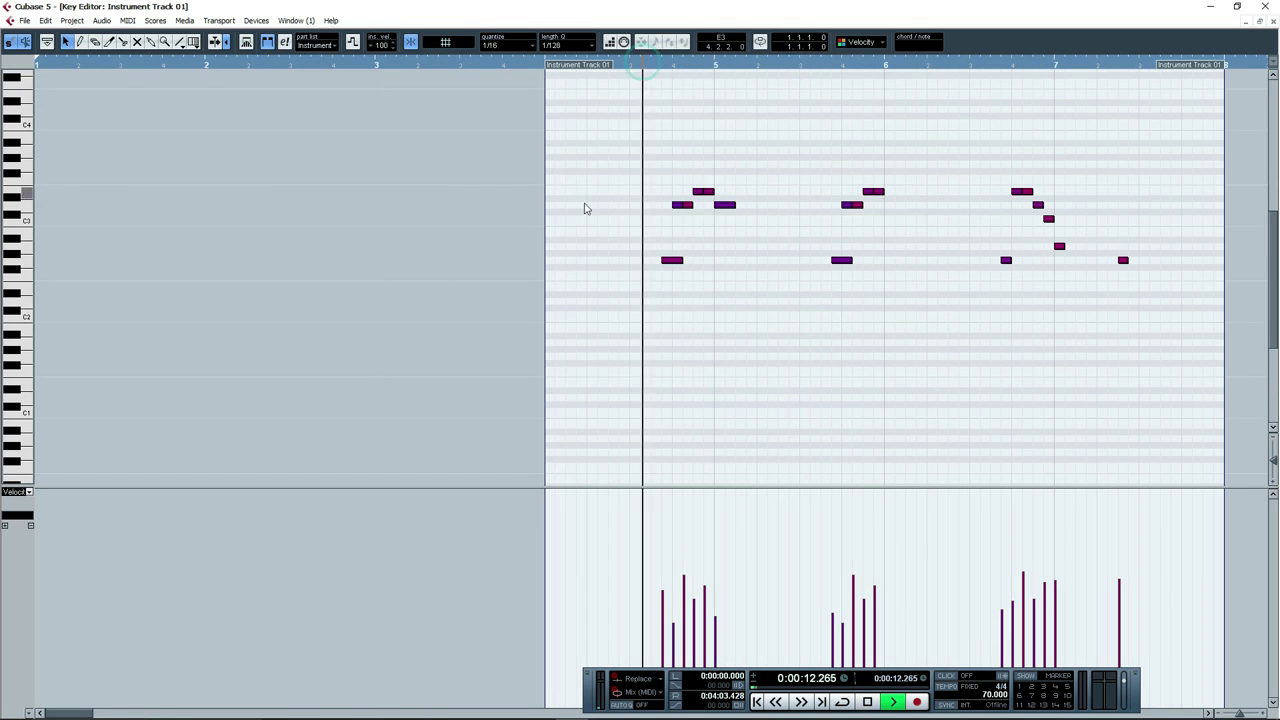
{"action": "key", "text": "space"}
{"action": "left_click", "coordinate": [22, 152]}
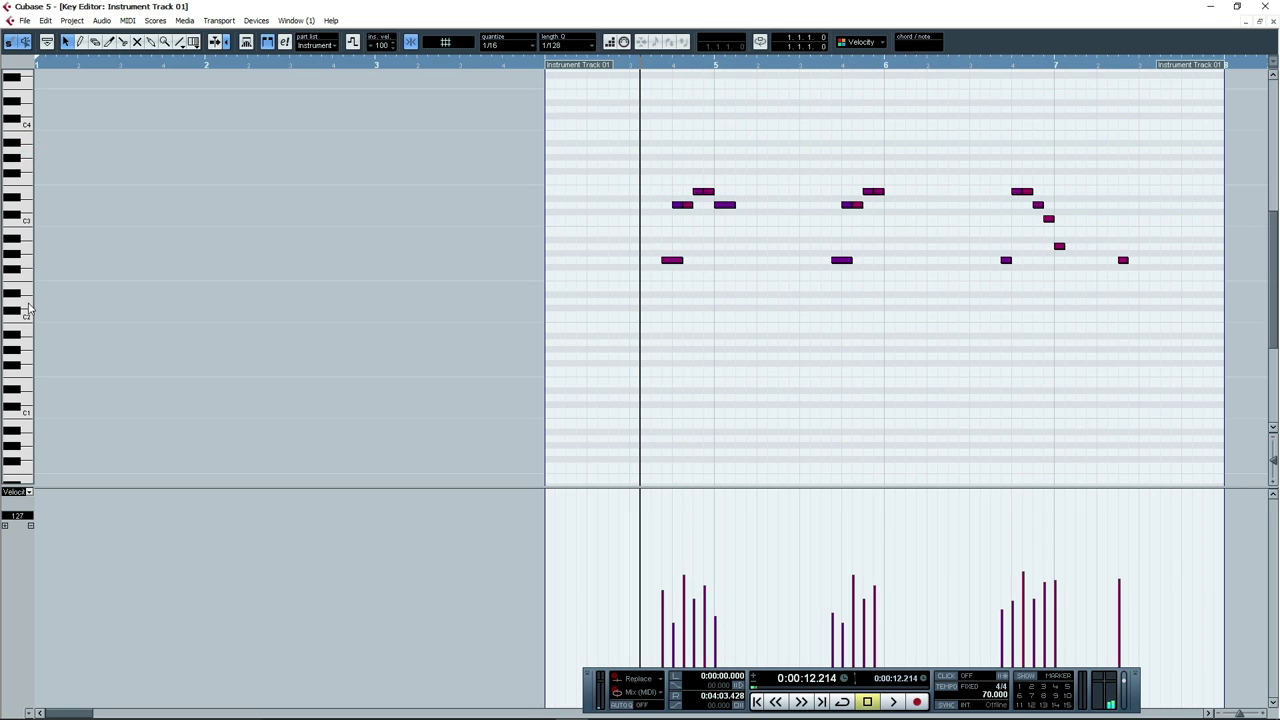
{"action": "left_click", "coordinate": [1270, 21]}
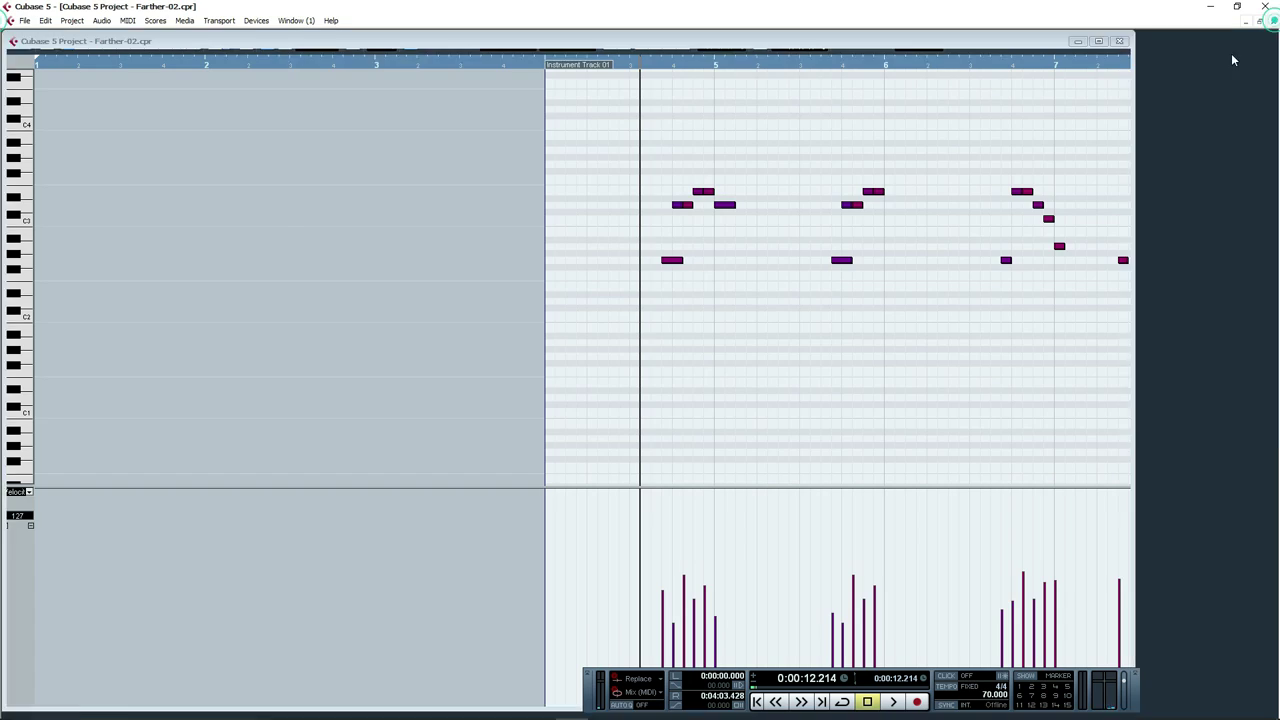
View the Pan piano's channel settings and the MonoDelay insert's parameters, and close both windows.
{"action": "left_click", "coordinate": [171, 247]}
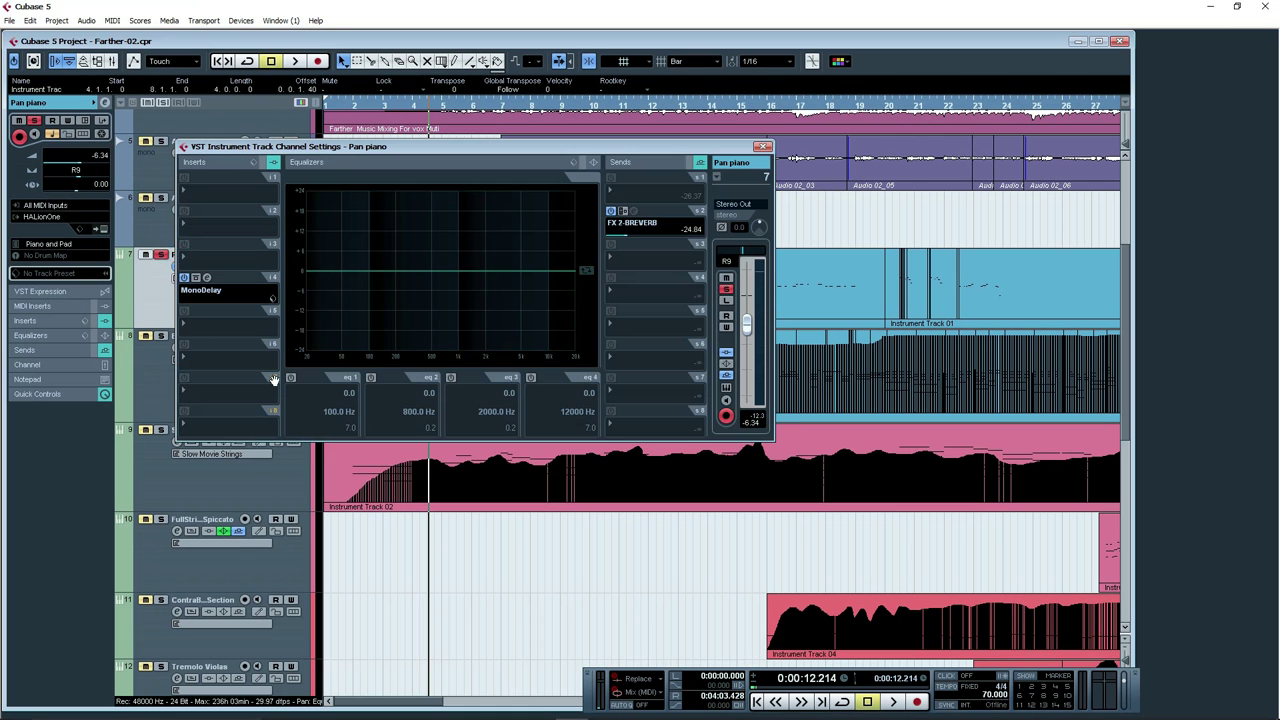
{"action": "left_click", "coordinate": [207, 278]}
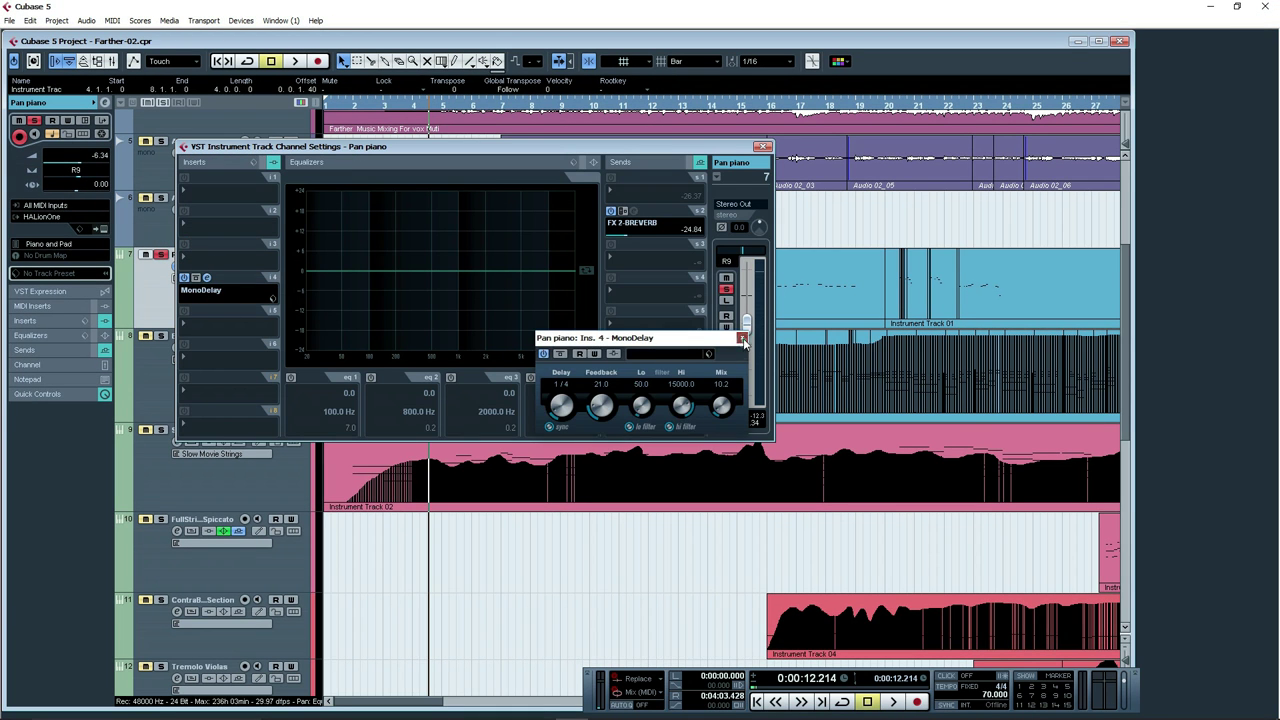
{"action": "left_click", "coordinate": [741, 339]}
{"action": "left_click", "coordinate": [763, 148]}
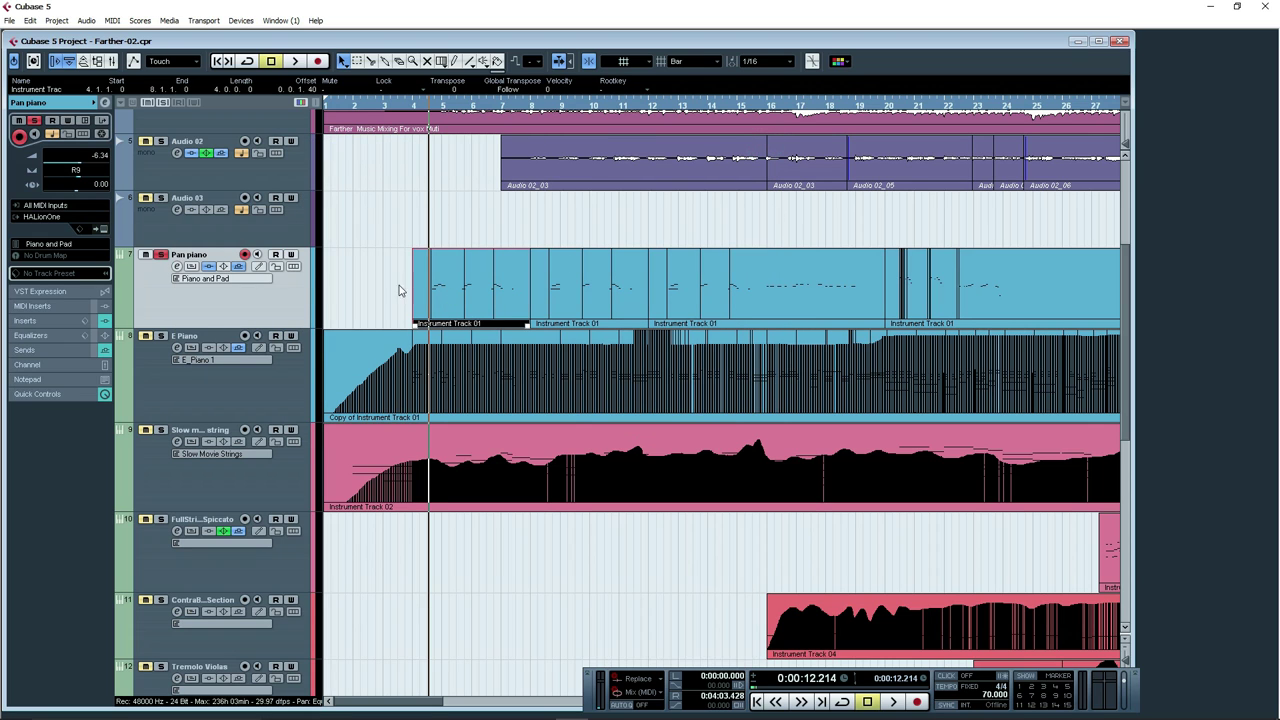
Unsolo the Pan piano track and play its first part in the Key Editor along with the other instruments.
{"action": "left_click", "coordinate": [160, 254]}
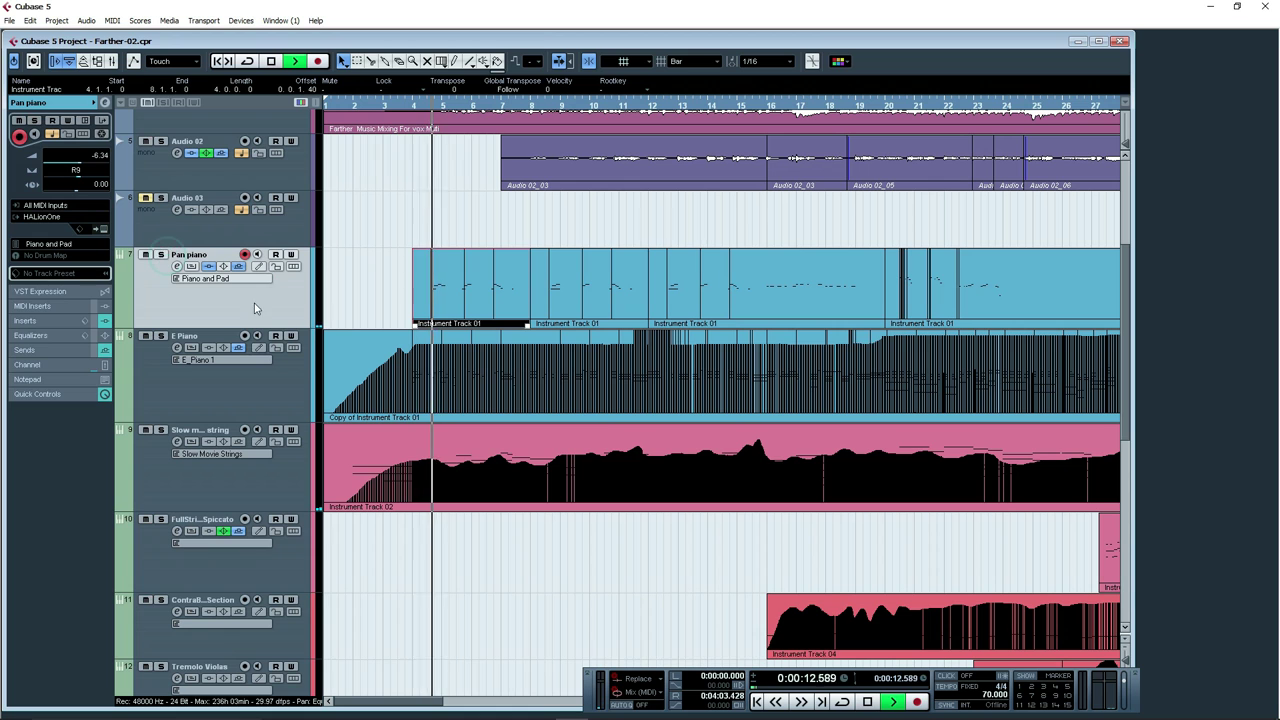
{"action": "double_click", "coordinate": [448, 278]}
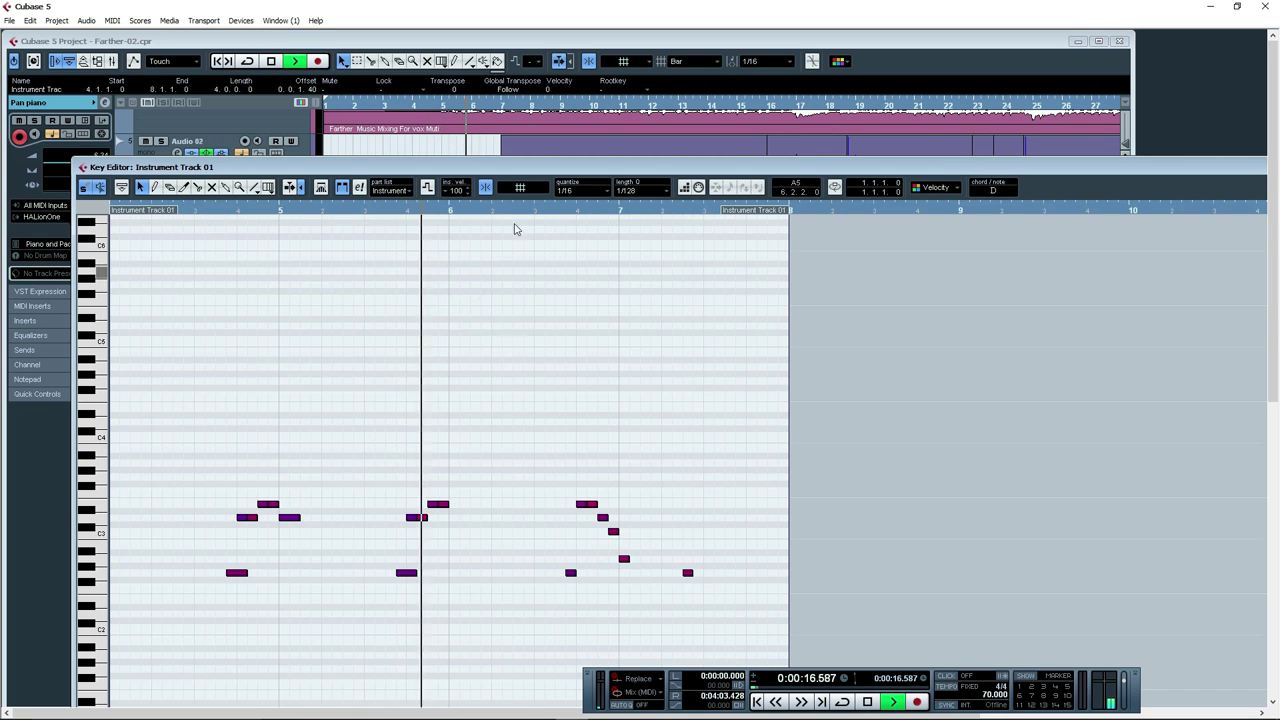
{"action": "double_click", "coordinate": [525, 167]}
{"action": "key", "text": "space"}
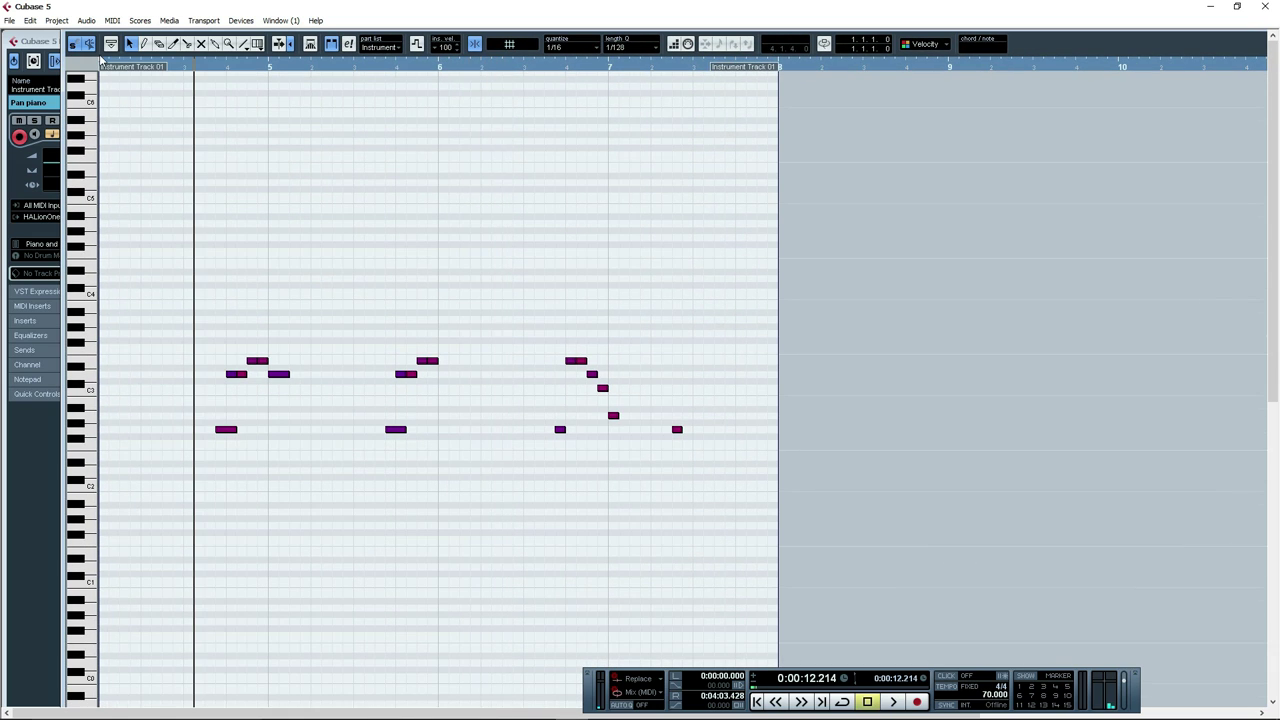
View the Pan piano part as notation in an enlarged Score Editor during playback to bar 7, and close the score.
{"action": "left_click", "coordinate": [139, 20]}
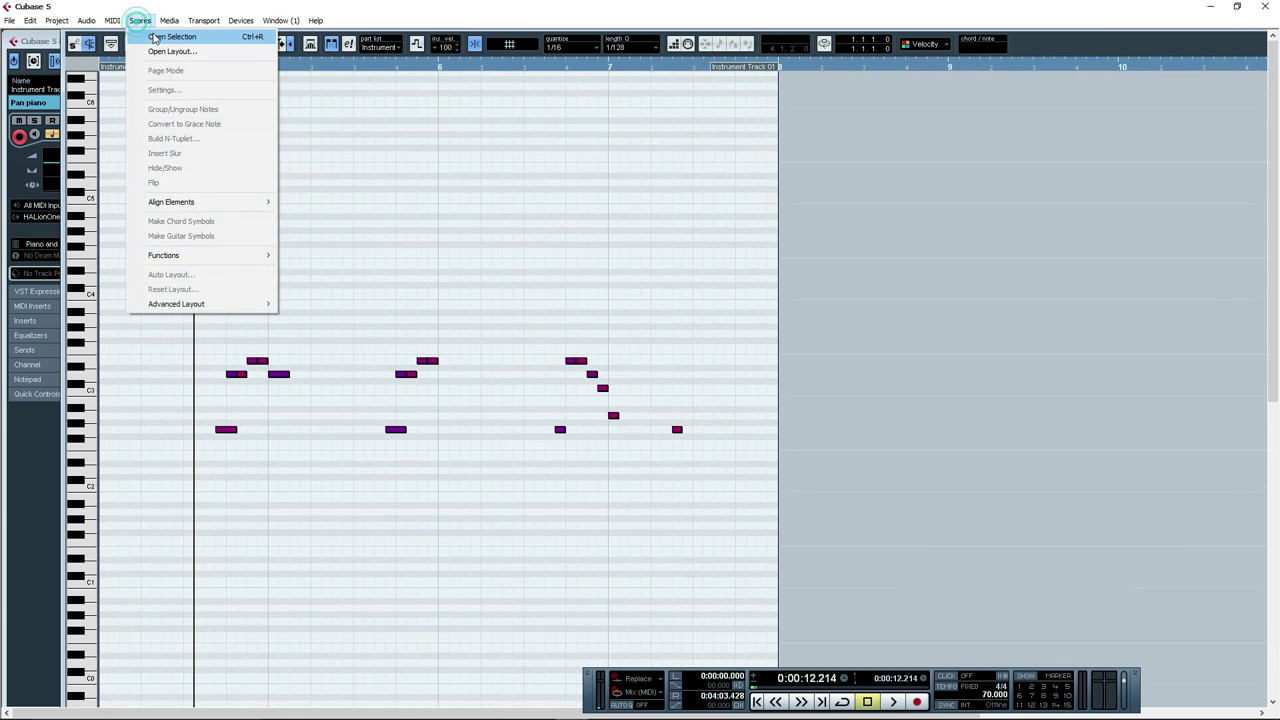
{"action": "left_click", "coordinate": [161, 38]}
{"action": "key", "text": "space"}
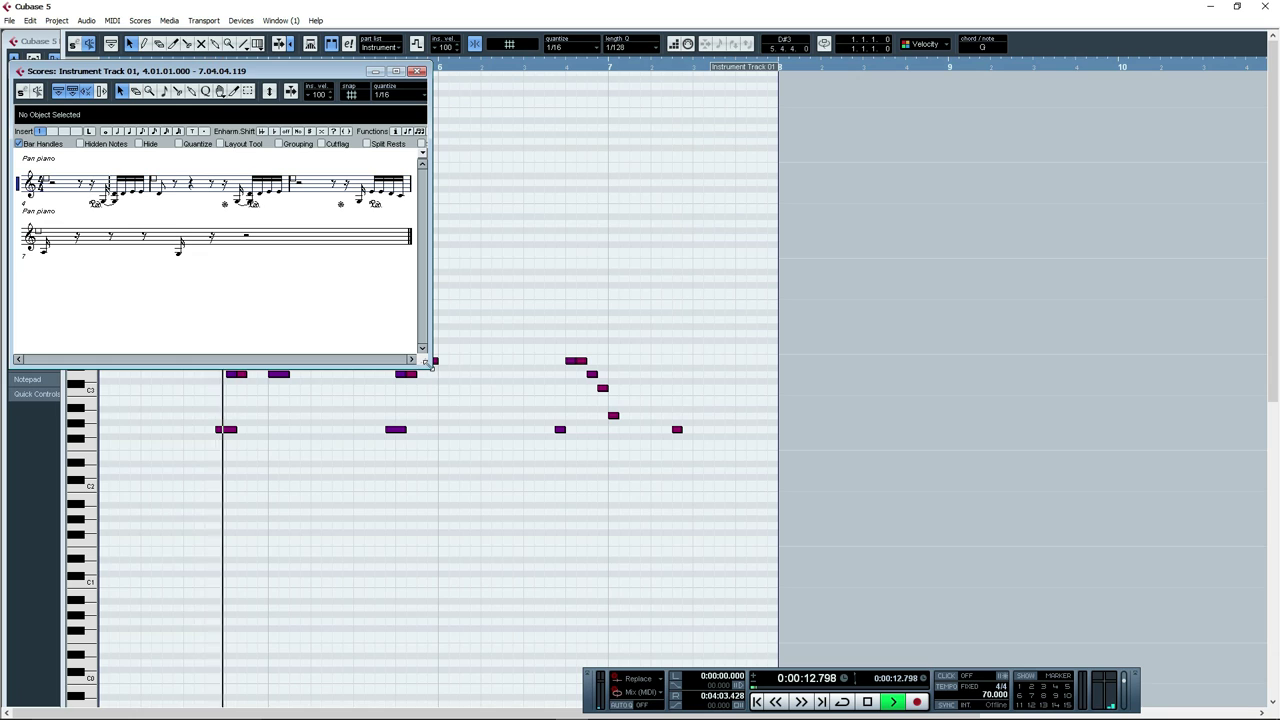
{"action": "left_click_drag", "start_coordinate": [428, 362], "coordinate": [870, 547]}
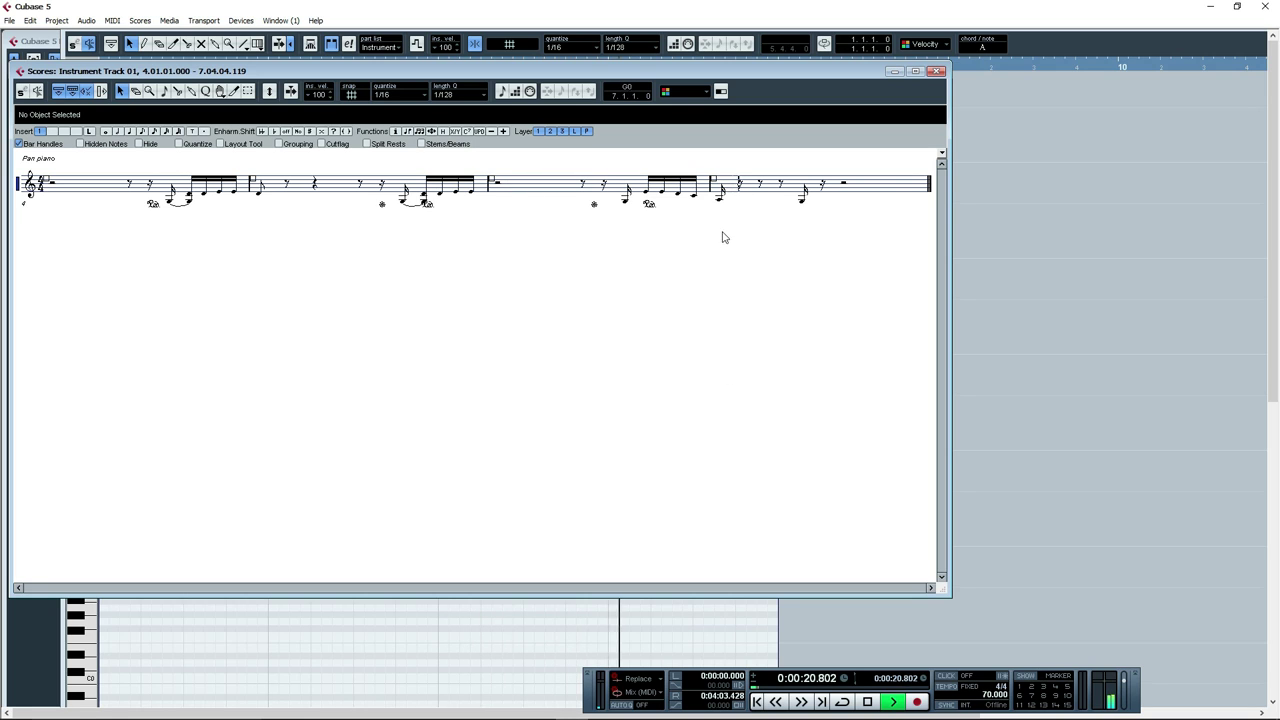
{"action": "key", "text": "space"}
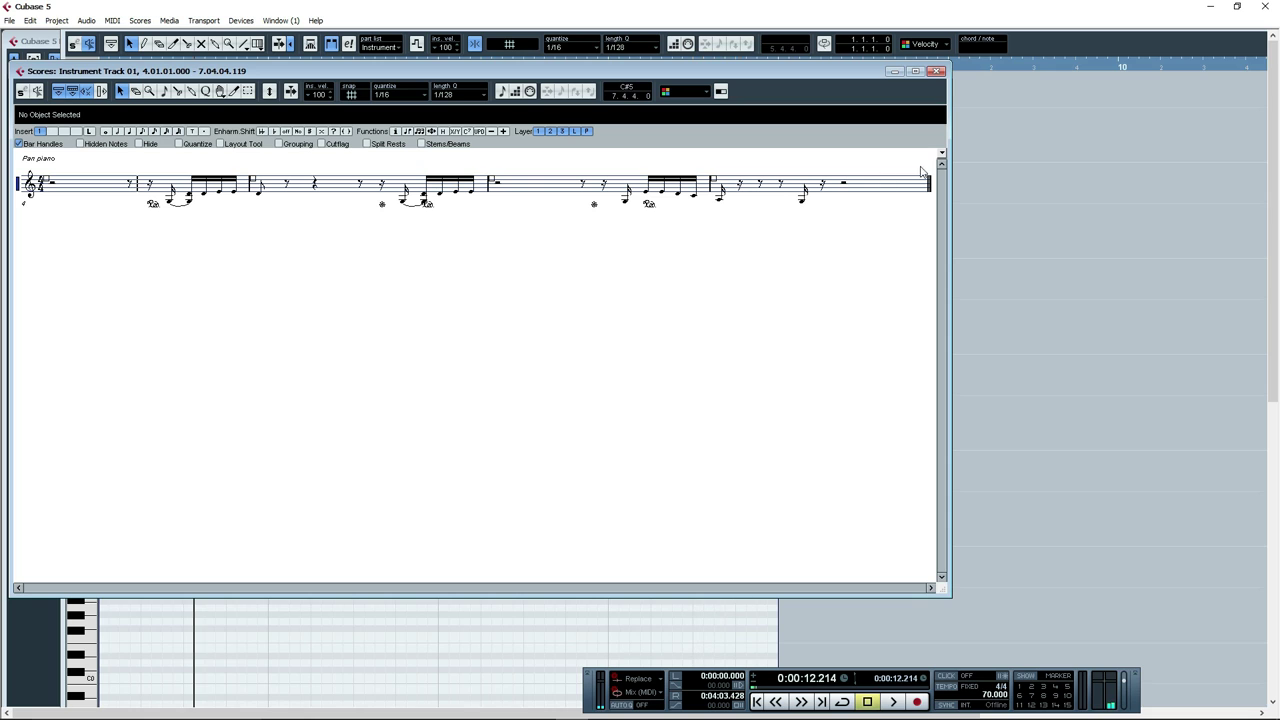
{"action": "left_click", "coordinate": [939, 72]}
Reposition the Key Editor window to reach its controls, close it, and deselect the Pan piano part.
{"action": "left_click_drag", "start_coordinate": [64, 40], "coordinate": [126, 43]}
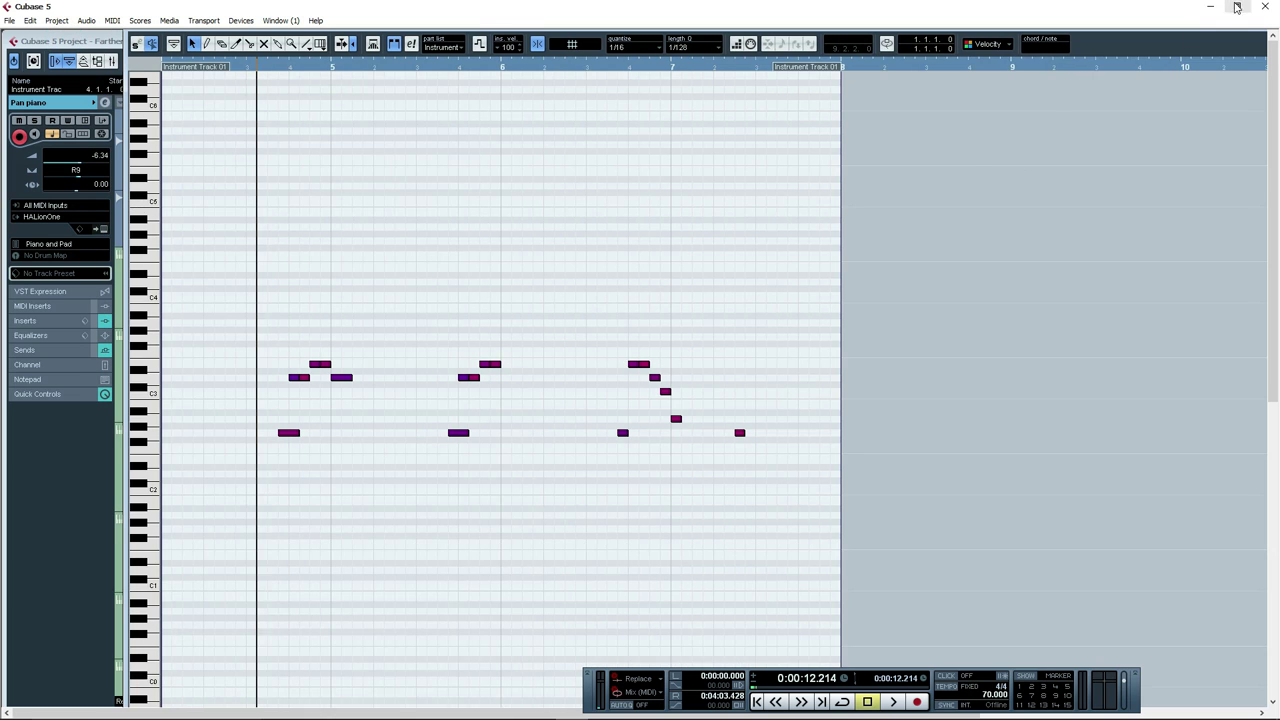
{"action": "left_click", "coordinate": [1237, 6]}
{"action": "left_click", "coordinate": [1170, 50]}
{"action": "left_click", "coordinate": [1212, 62]}
{"action": "left_click_drag", "start_coordinate": [1055, 99], "coordinate": [899, 140]}
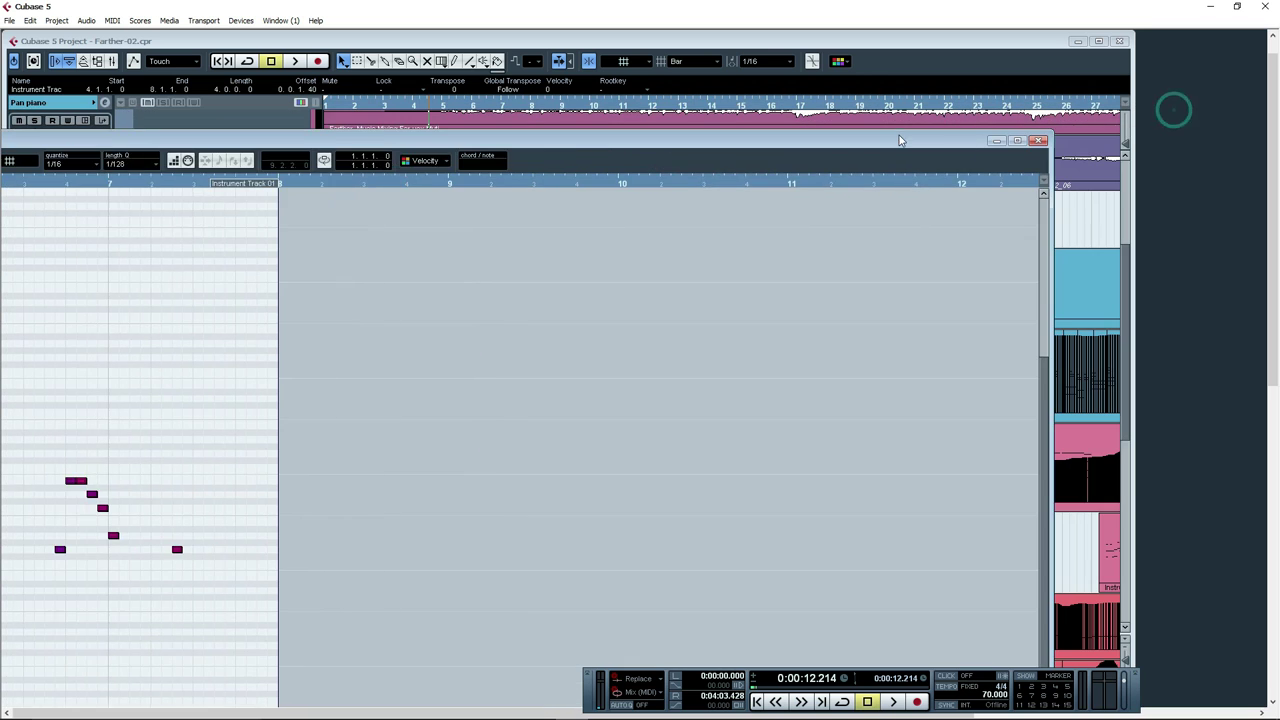
{"action": "left_click", "coordinate": [1038, 141]}
{"action": "left_click", "coordinate": [414, 198]}
Play the arrangement briefly from bar 4, and marquee-select the Pan piano, E Piano and Slow Movie Strings parts to review them together.
{"action": "key", "text": "space"}
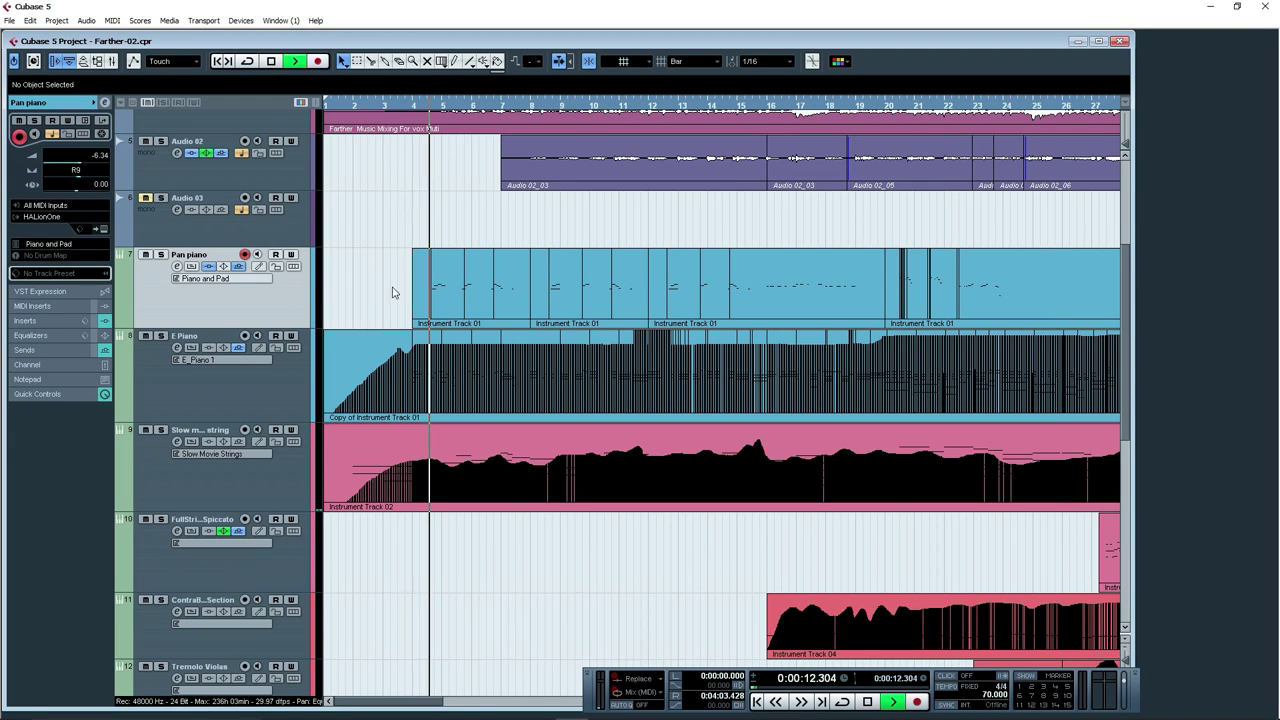
{"action": "scroll", "coordinate": [488, 286], "scroll_direction": "up", "scroll_amount": 2}
{"action": "scroll", "coordinate": [497, 312], "scroll_direction": "down", "scroll_amount": 2}
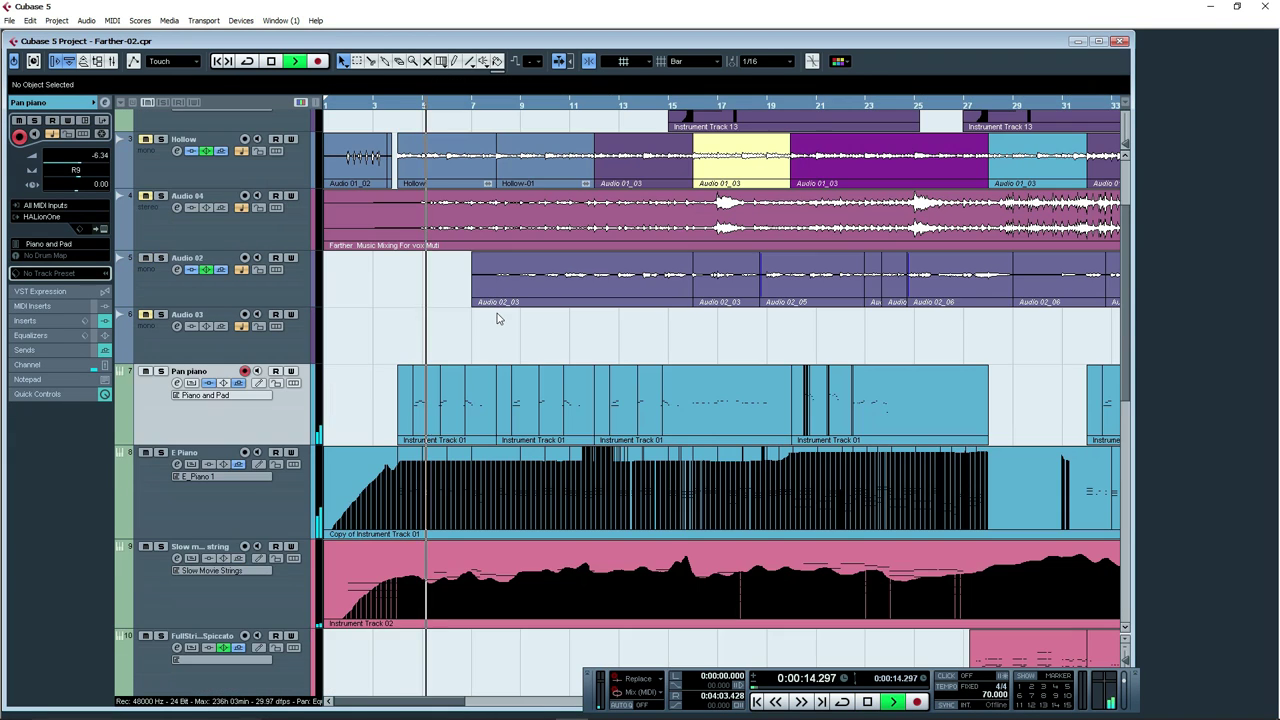
{"action": "key", "text": "space"}
{"action": "scroll", "coordinate": [515, 332], "scroll_direction": "down", "scroll_amount": 2}
{"action": "left_click_drag", "start_coordinate": [513, 479], "coordinate": [488, 184]}
{"action": "scroll", "coordinate": [529, 332], "scroll_direction": "up", "scroll_amount": 2}
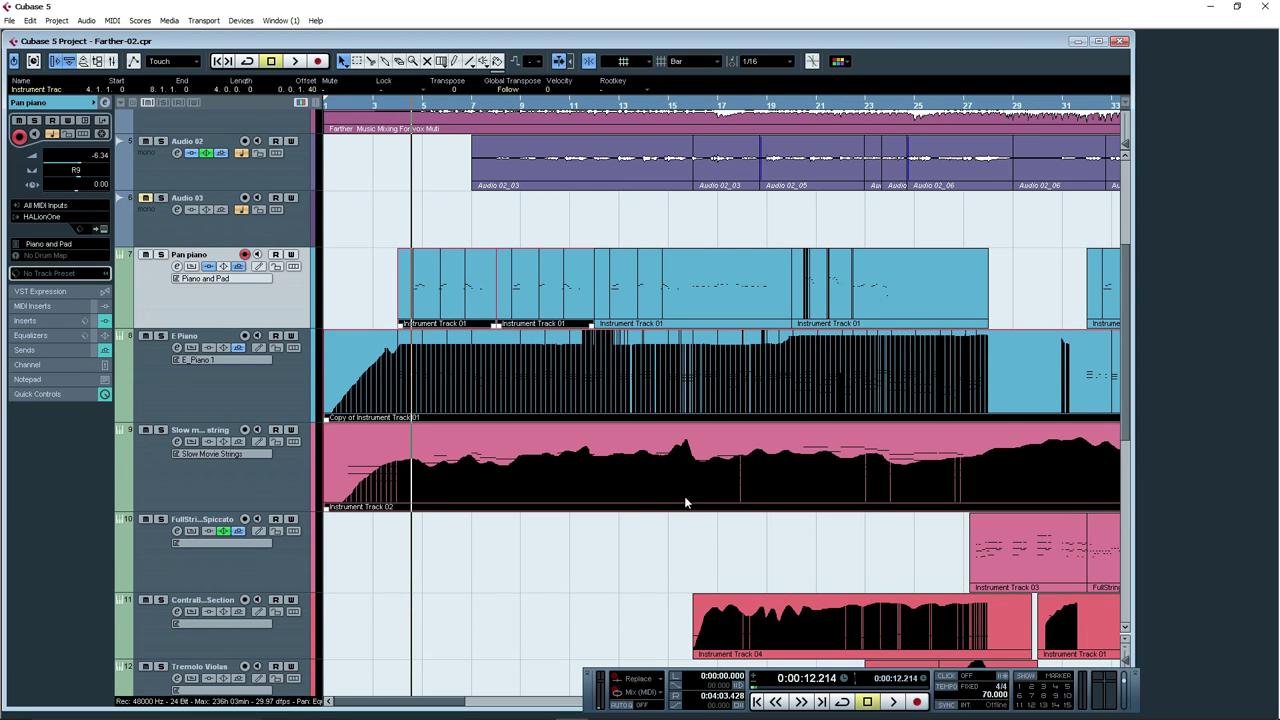
{"action": "left_click", "coordinate": [529, 385]}
{"action": "left_click_drag", "start_coordinate": [390, 204], "coordinate": [627, 292]}
{"action": "scroll", "coordinate": [589, 220], "scroll_direction": "up", "scroll_amount": 2}
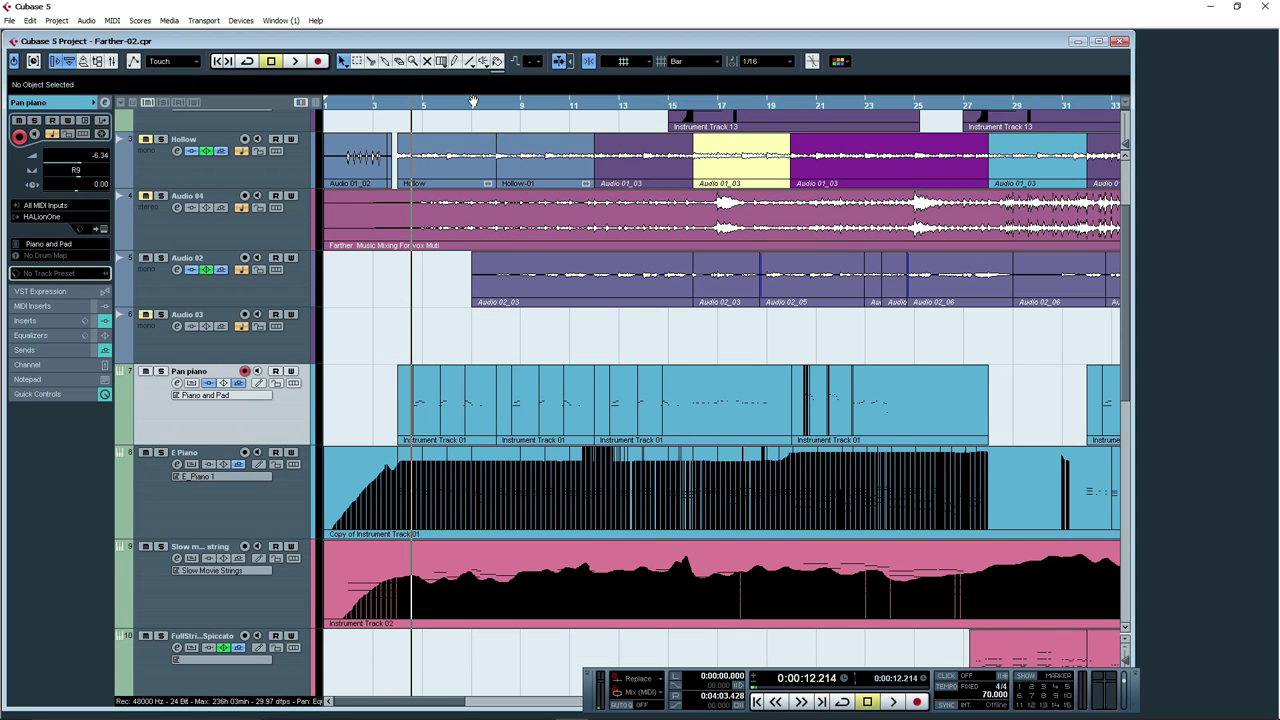
Play the arrangement from bar 7 to about bar 16, looking over the tracks, and stop.
{"action": "left_click", "coordinate": [471, 117]}
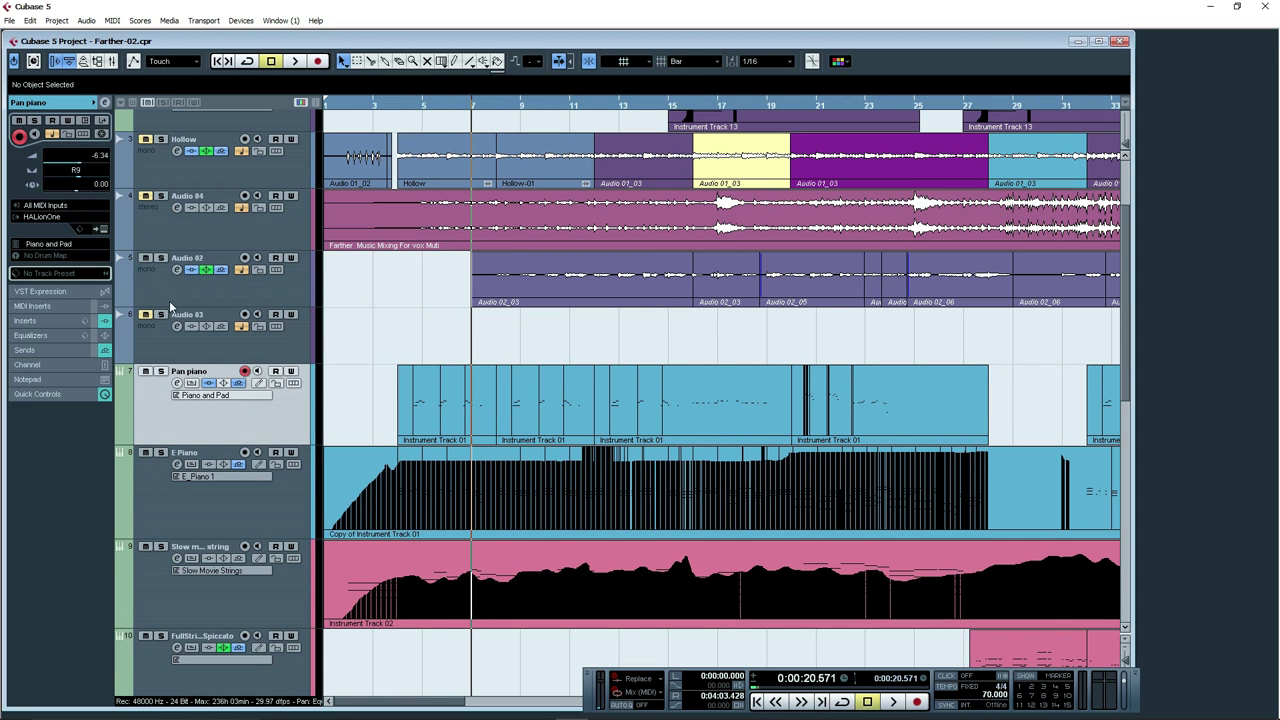
{"action": "key", "text": "space"}
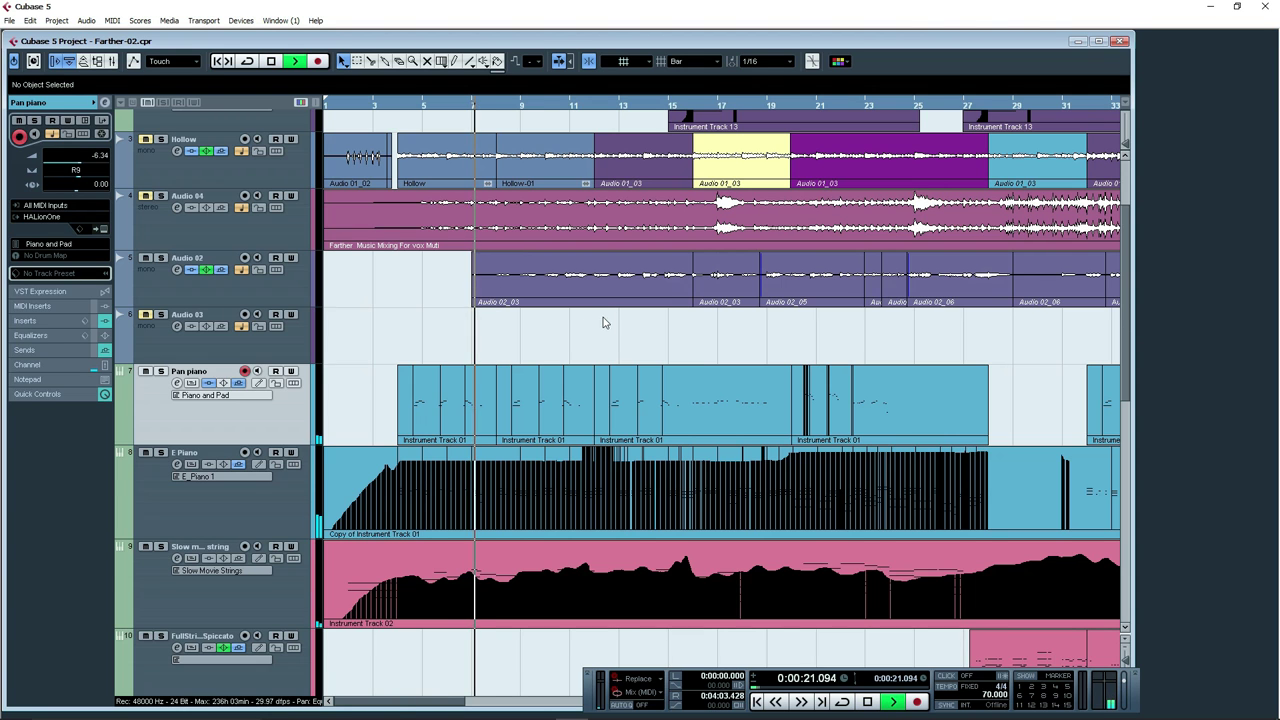
{"action": "scroll", "coordinate": [600, 320], "scroll_direction": "up", "scroll_amount": 3}
{"action": "scroll", "coordinate": [607, 328], "scroll_direction": "down", "scroll_amount": 8}
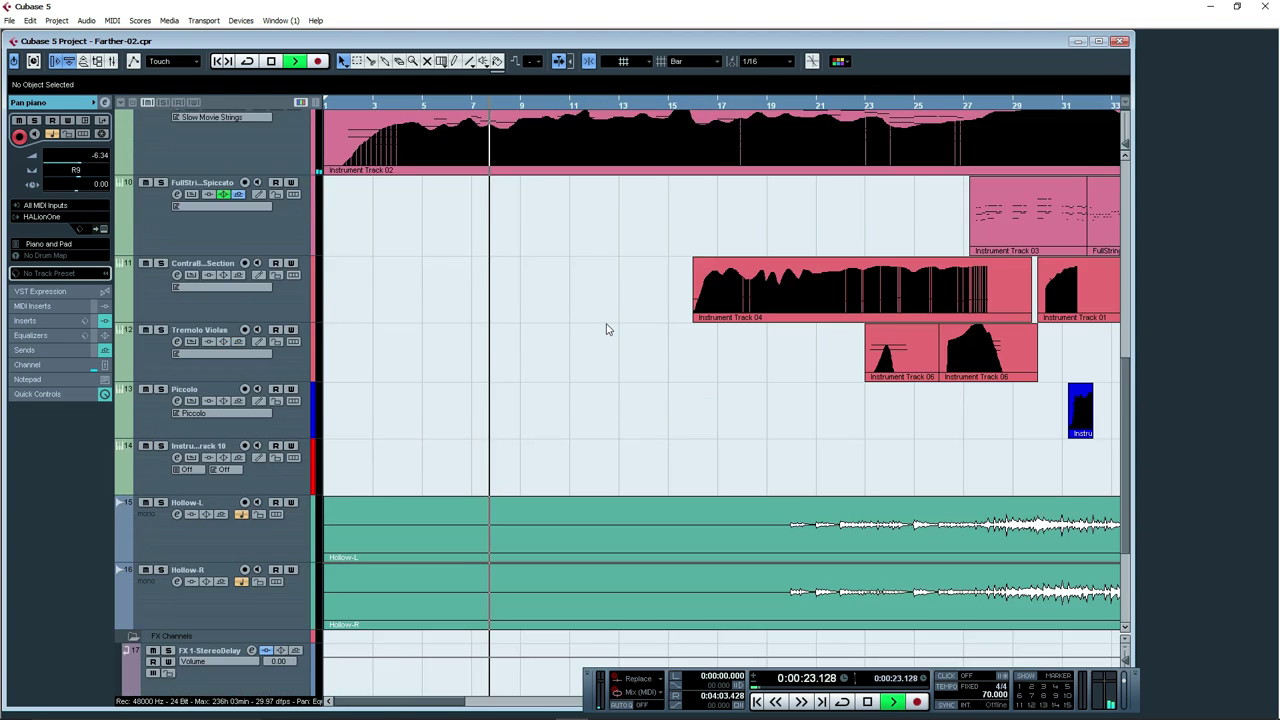
{"action": "scroll", "coordinate": [607, 328], "scroll_direction": "up", "scroll_amount": 3}
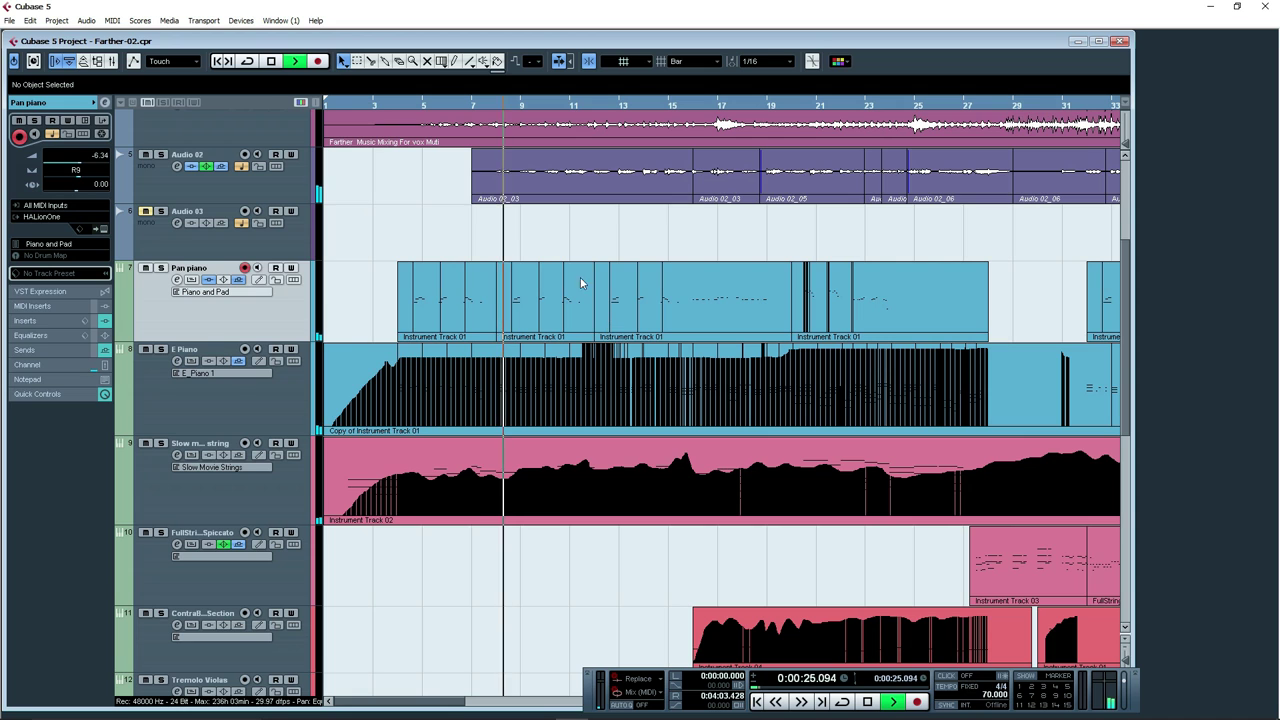
{"action": "key", "text": "g"}
{"action": "key", "text": "g"}
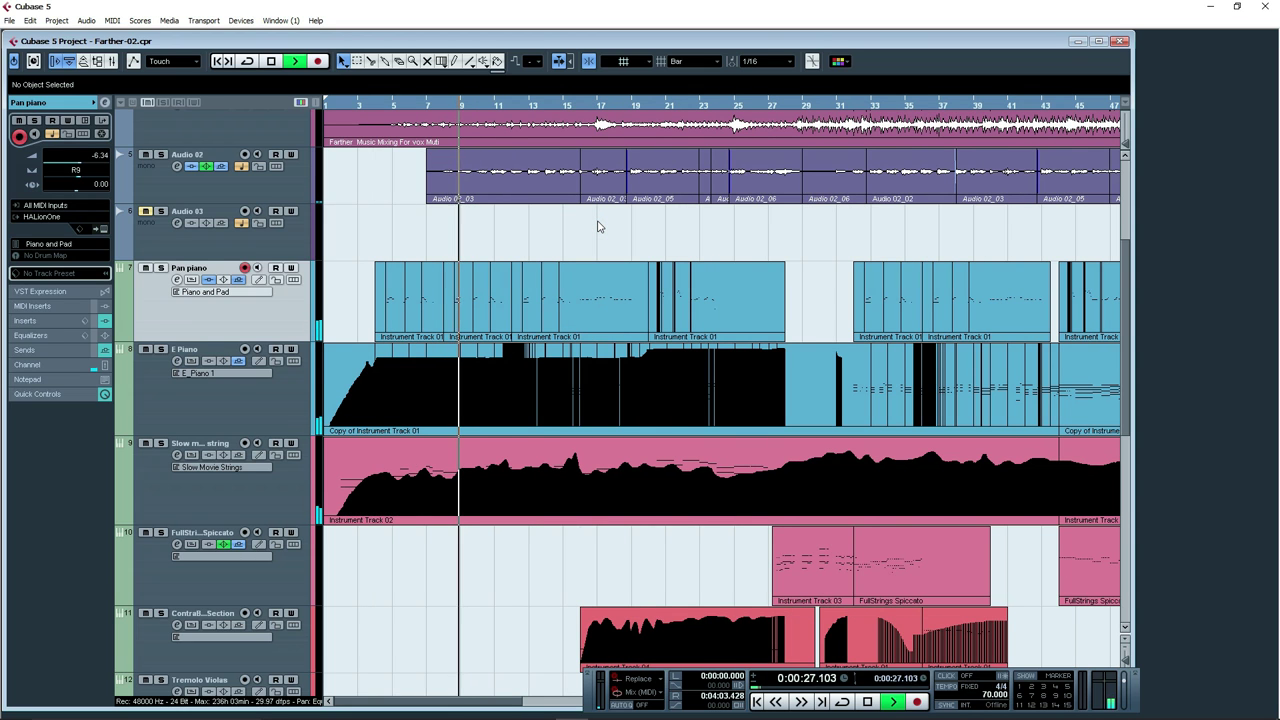
{"action": "key", "text": "g"}
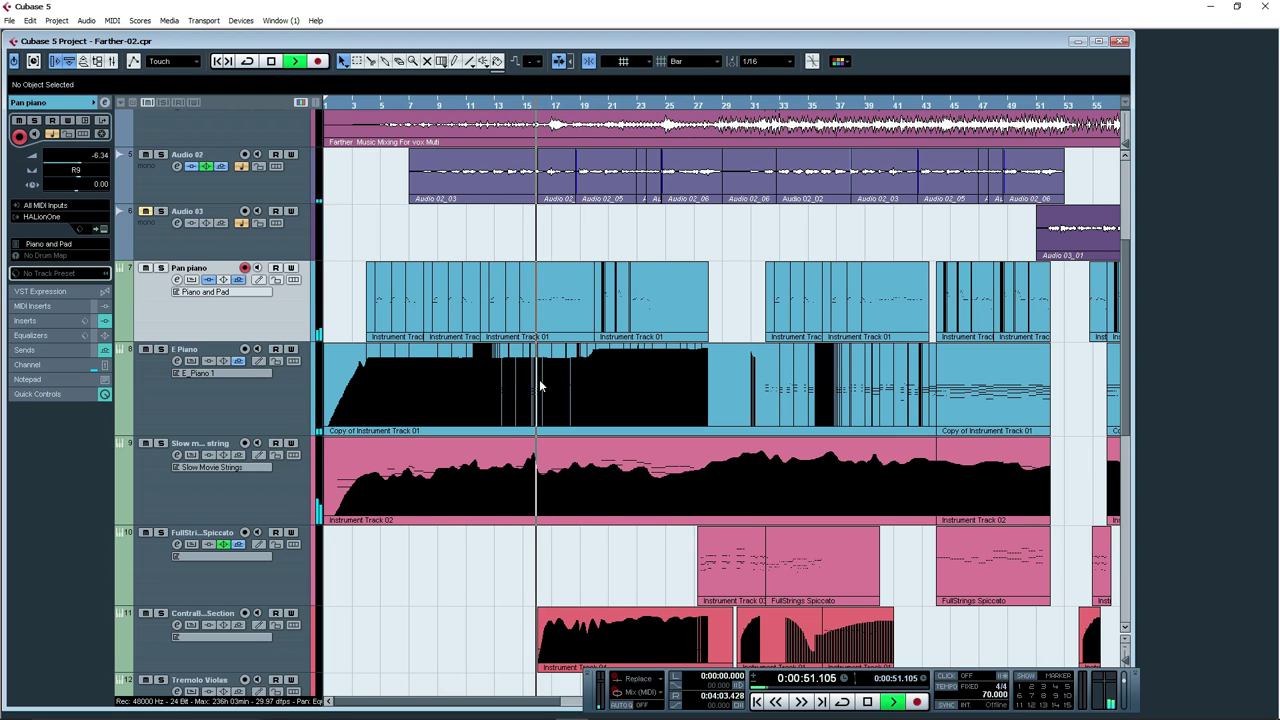
{"action": "key", "text": "space"}
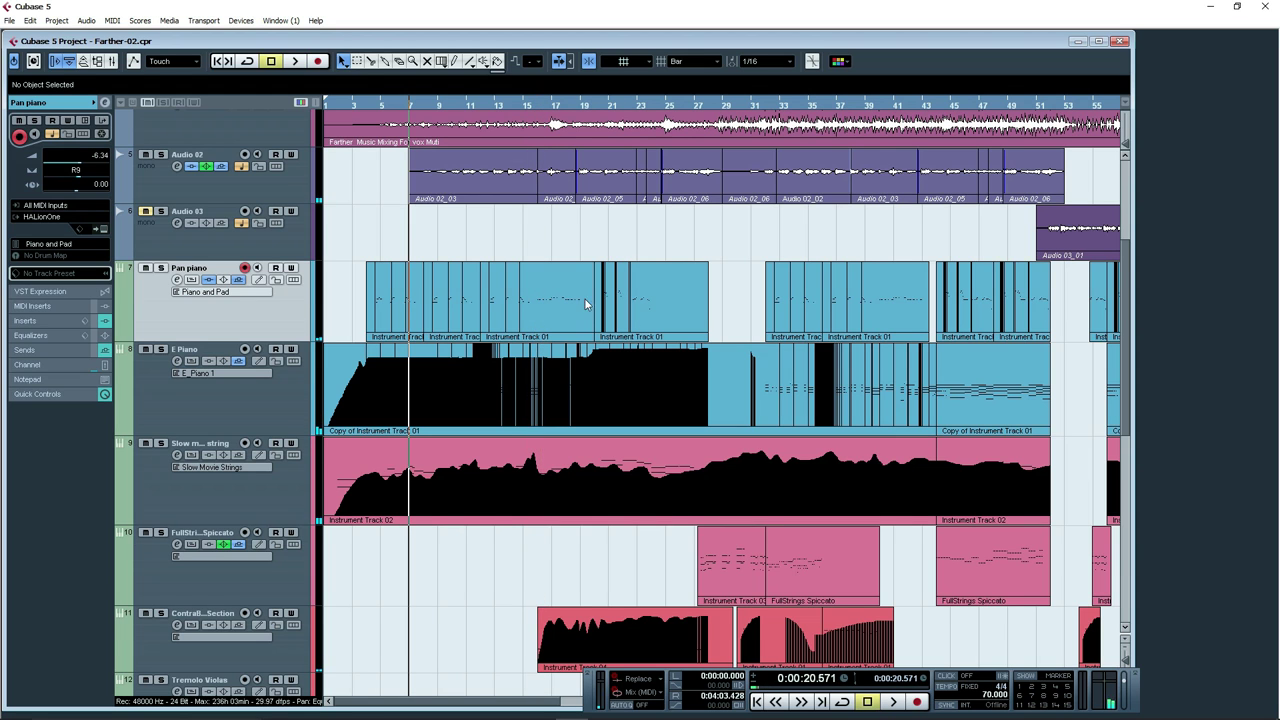
Place the project cursor at bar 15 and select the Orchestra Kit track, bringing its part there into close view.
{"action": "scroll", "coordinate": [650, 342], "scroll_direction": "down", "scroll_amount": 4}
{"action": "scroll", "coordinate": [663, 354], "scroll_direction": "up", "scroll_amount": 2}
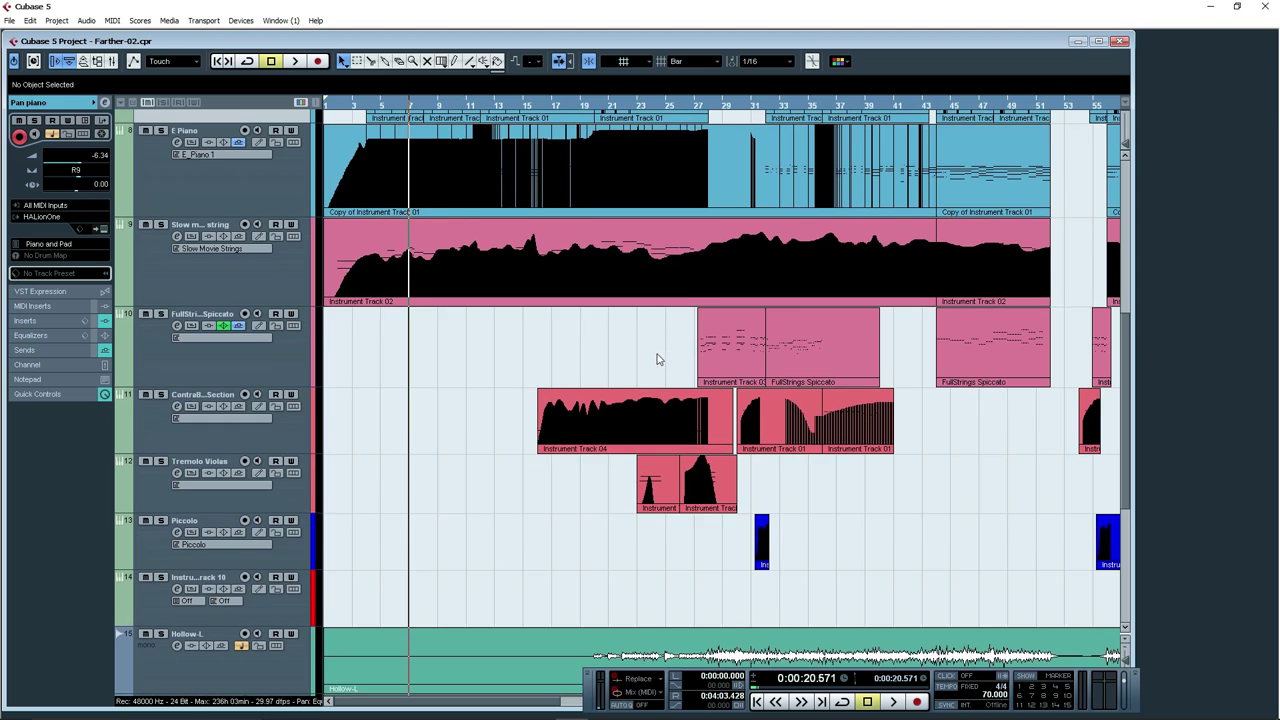
{"action": "left_click", "coordinate": [522, 110]}
{"action": "key", "text": "h"}
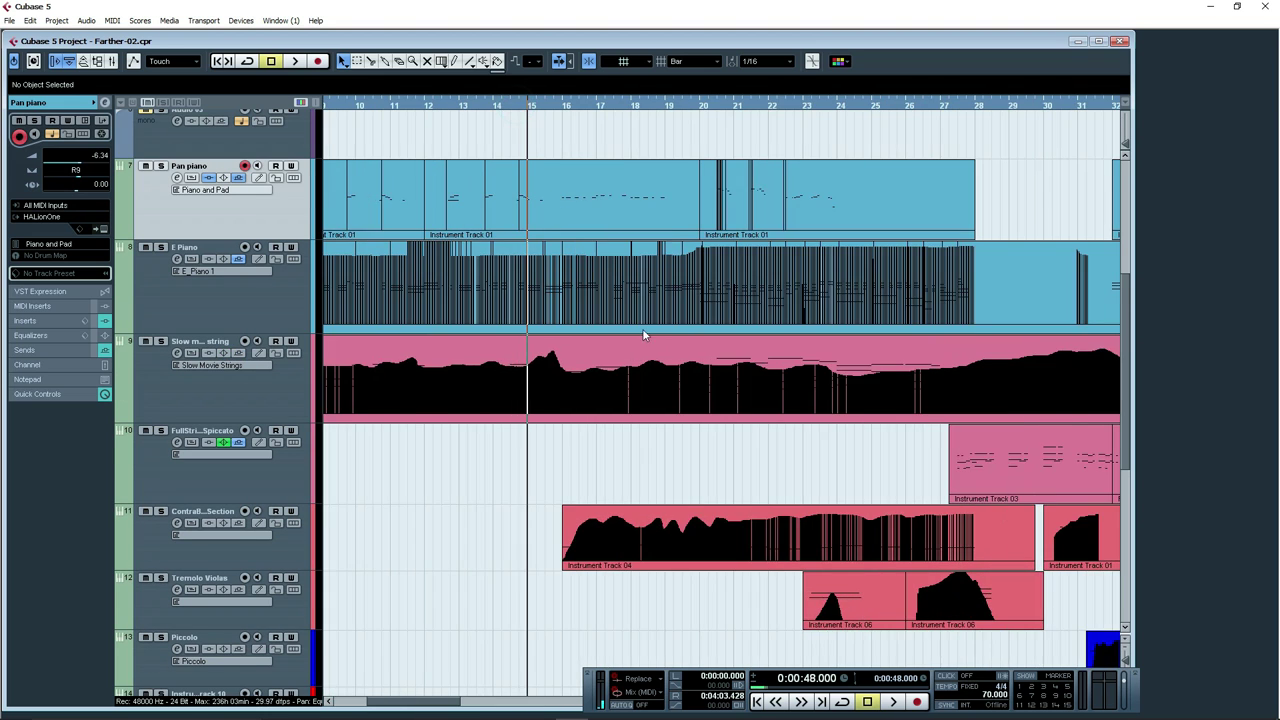
{"action": "scroll", "coordinate": [645, 335], "scroll_direction": "up", "scroll_amount": 5}
{"action": "left_click", "coordinate": [269, 246]}
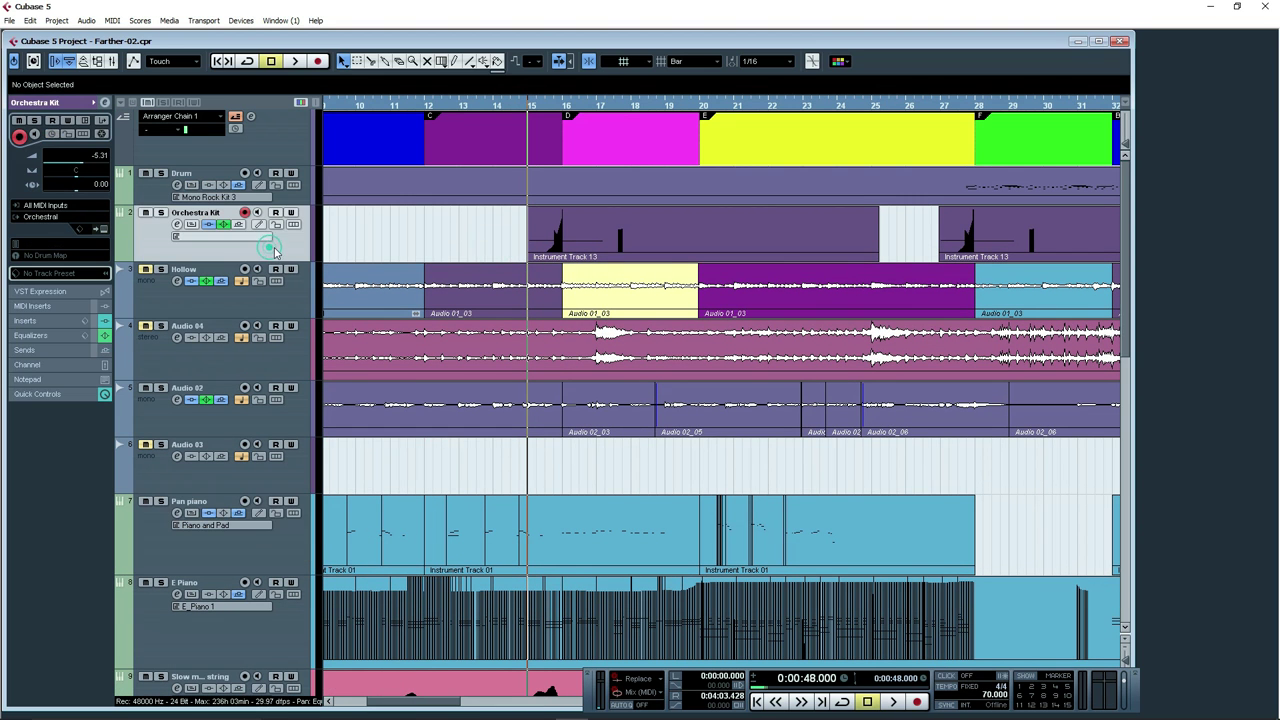
{"action": "key", "text": "h"}
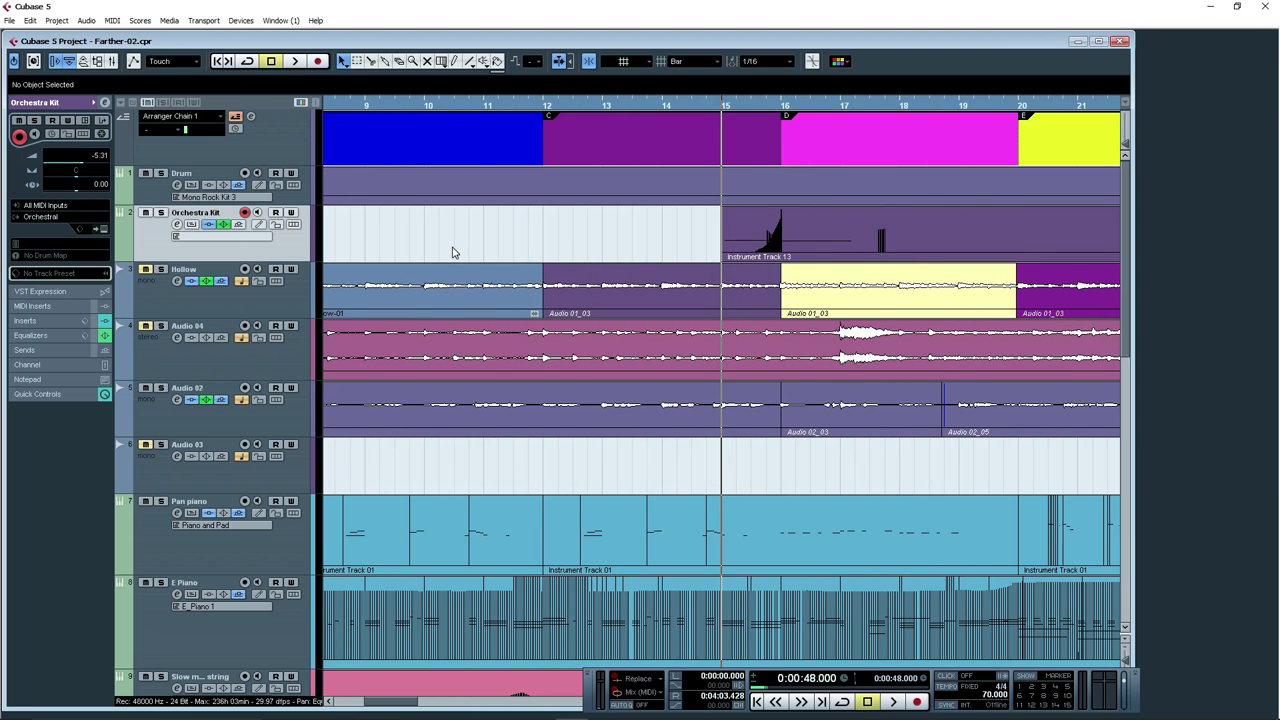
{"action": "left_click", "coordinate": [721, 106]}
{"action": "left_click_drag", "start_coordinate": [932, 455], "coordinate": [675, 430]}
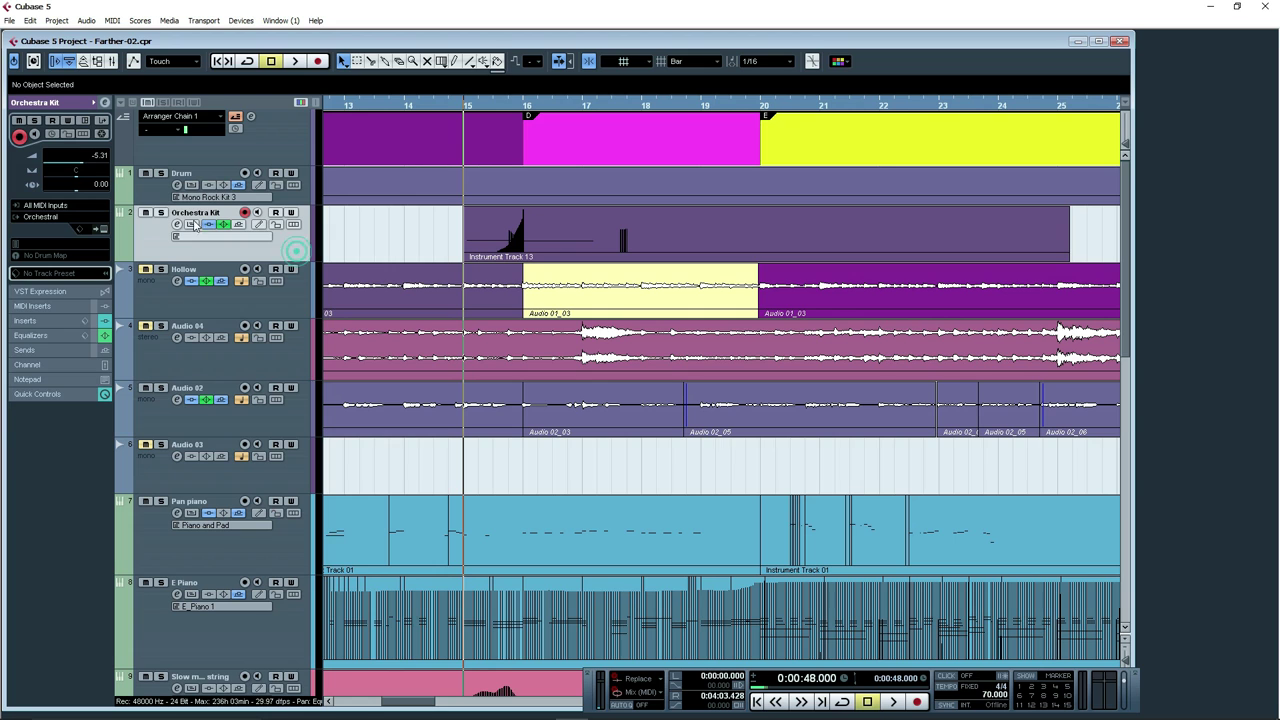
Solo the Orchestra Kit track and set part 1 of its Orchestral instrument to the Orchestra Kit rhythm set.
{"action": "left_click", "coordinate": [160, 213]}
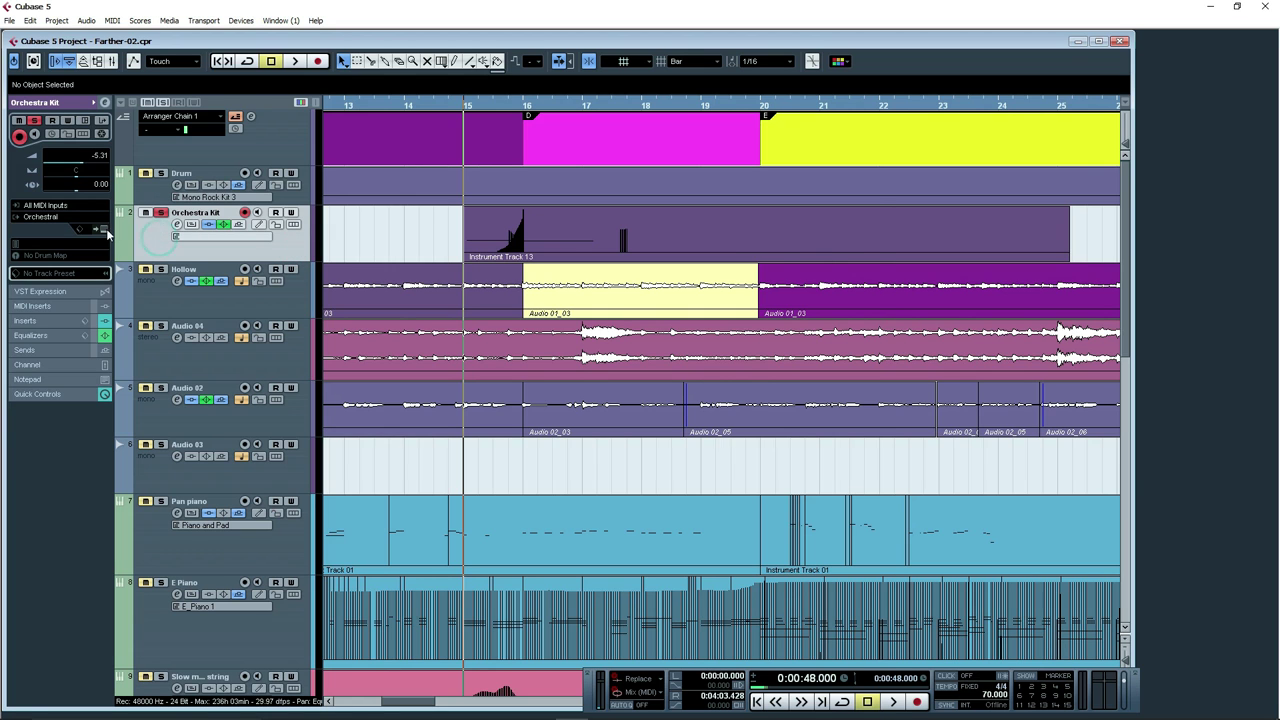
{"action": "left_click", "coordinate": [104, 230]}
{"action": "left_click", "coordinate": [493, 224]}
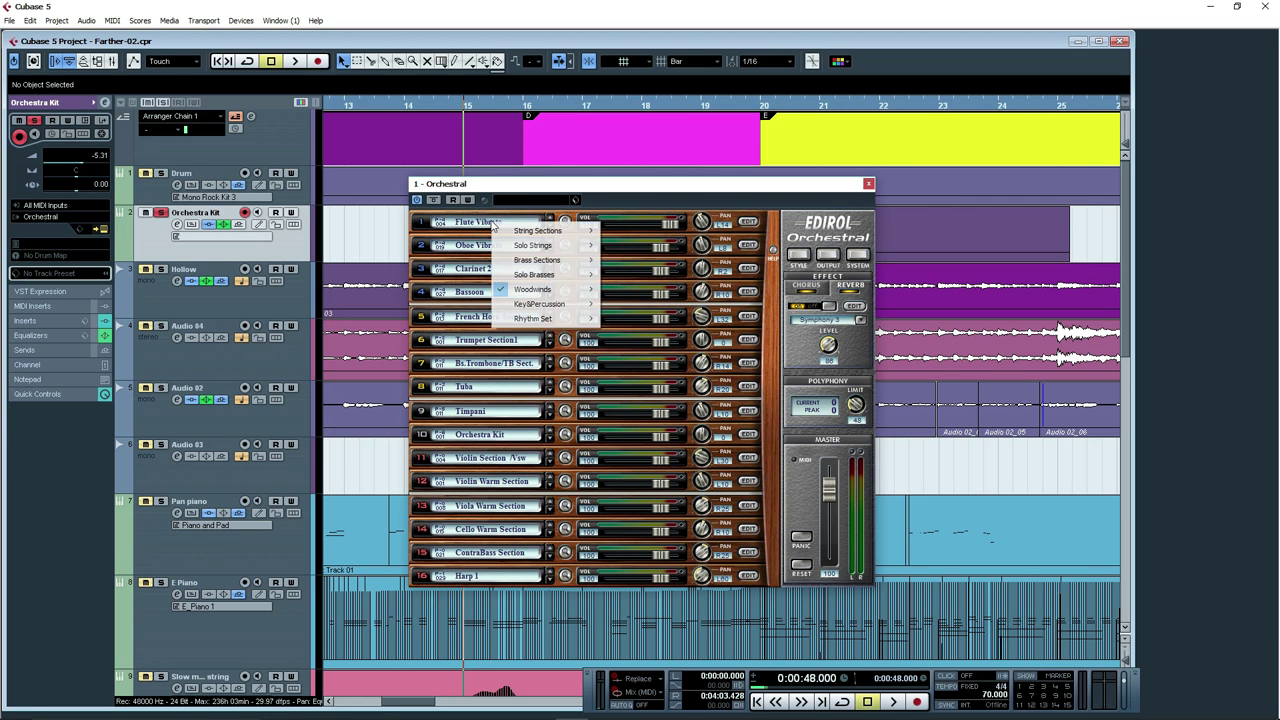
{"action": "mouse_move", "coordinate": [540, 303]}
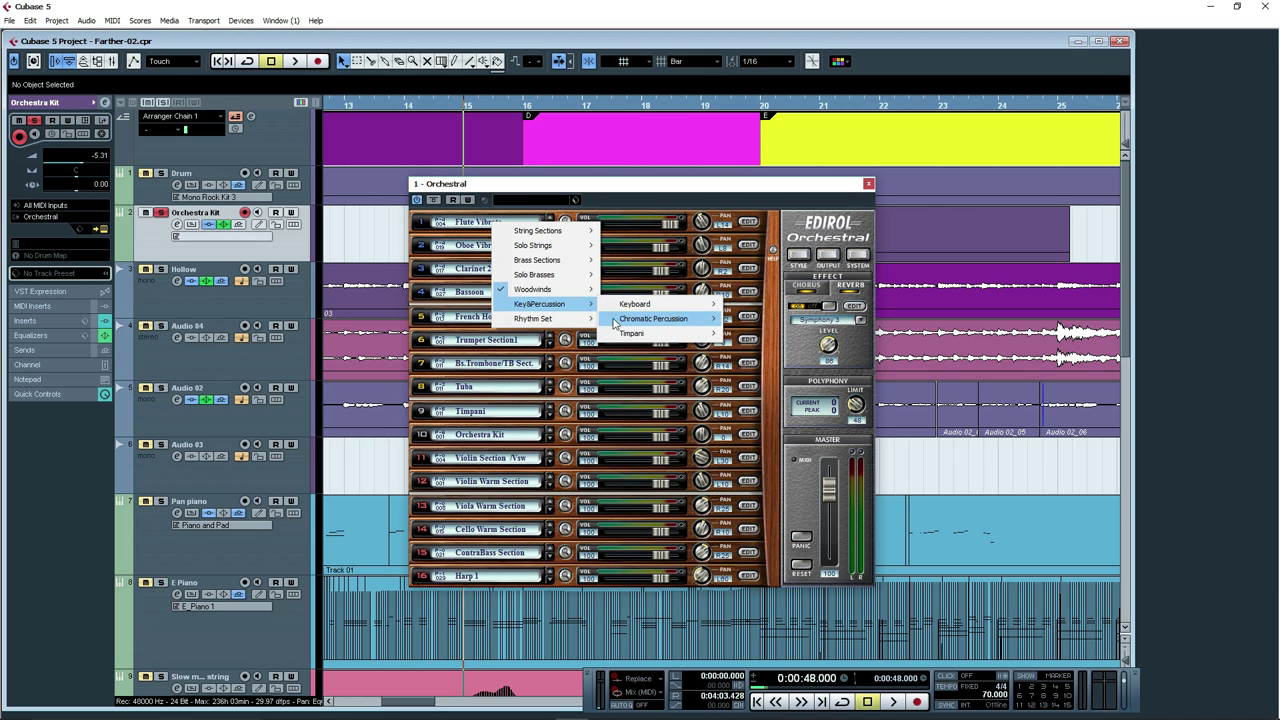
{"action": "left_click", "coordinate": [632, 319]}
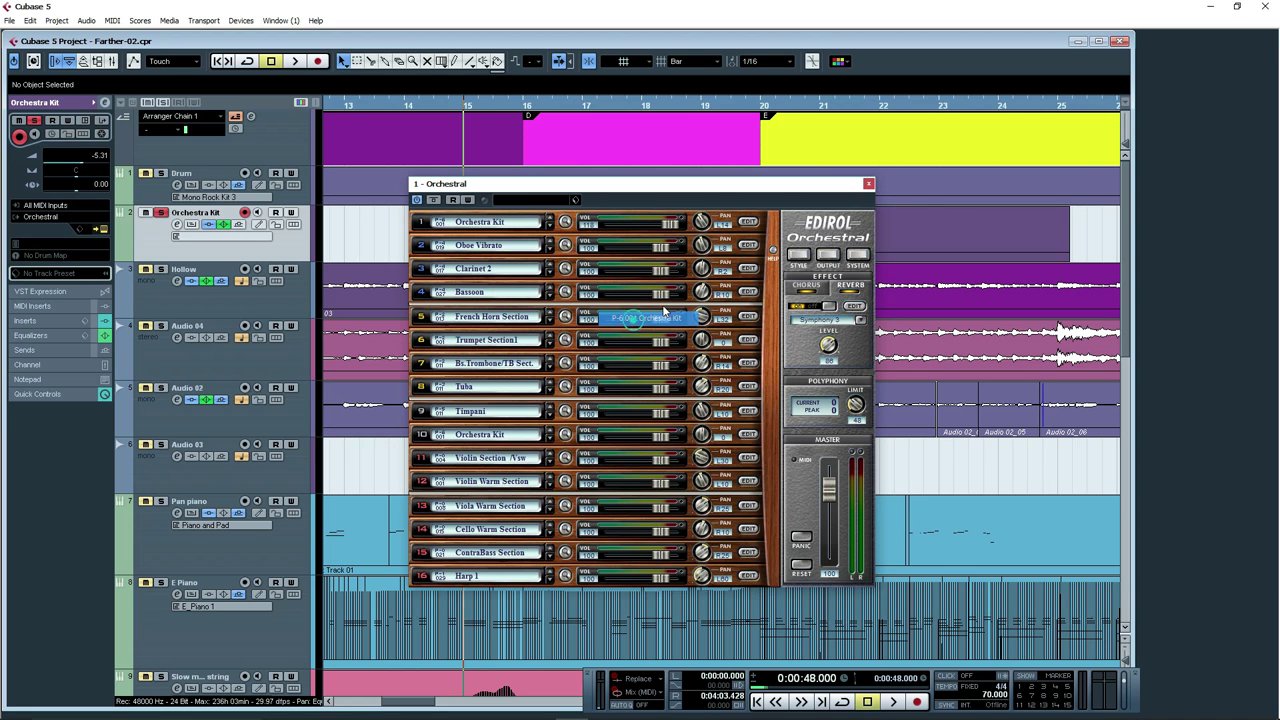
{"action": "left_click", "coordinate": [868, 184]}
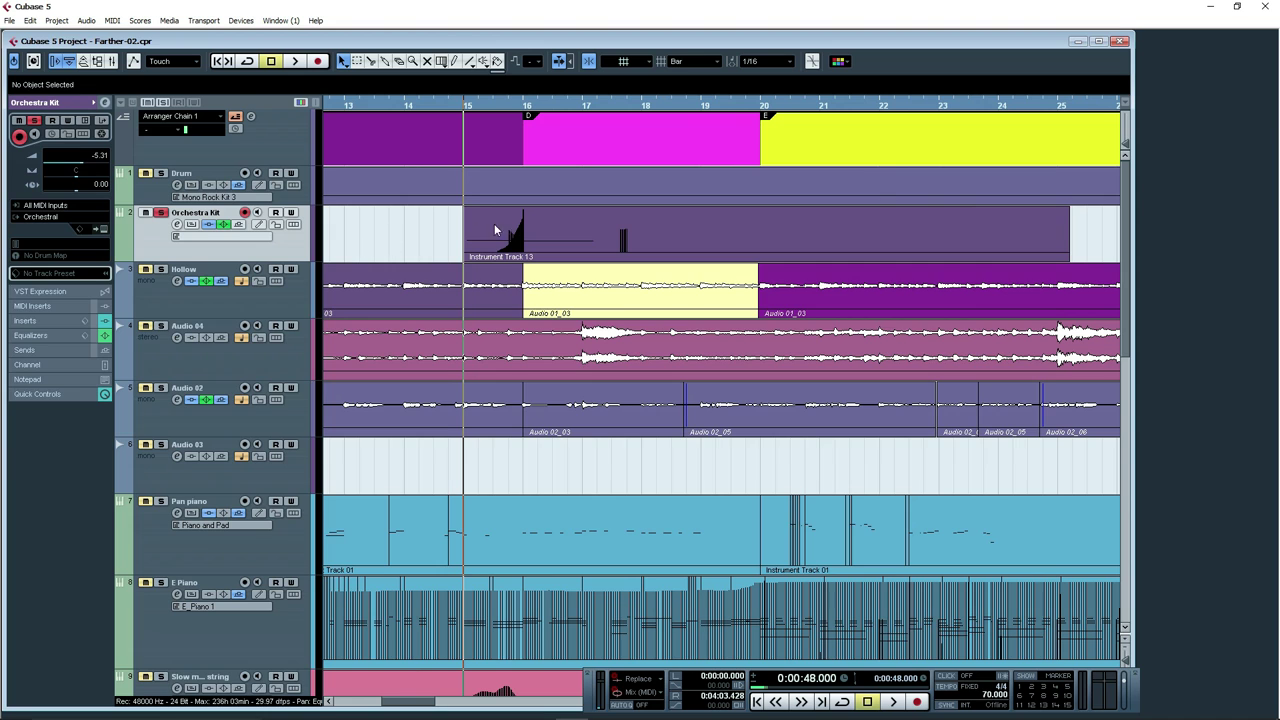
Look over the Orchestra Kit part's notes in the Key Editor, repositioning the editor window to reach its controls, and close it.
{"action": "double_click", "coordinate": [494, 230]}
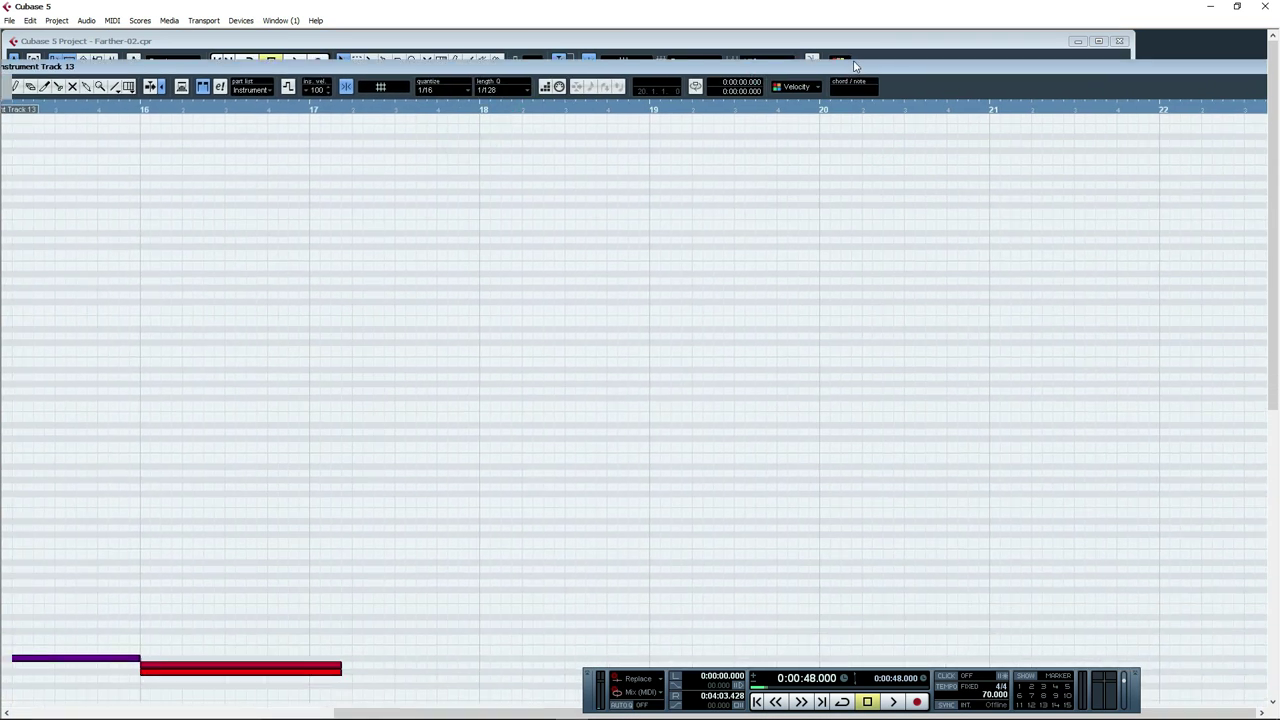
{"action": "left_click", "coordinate": [190, 87]}
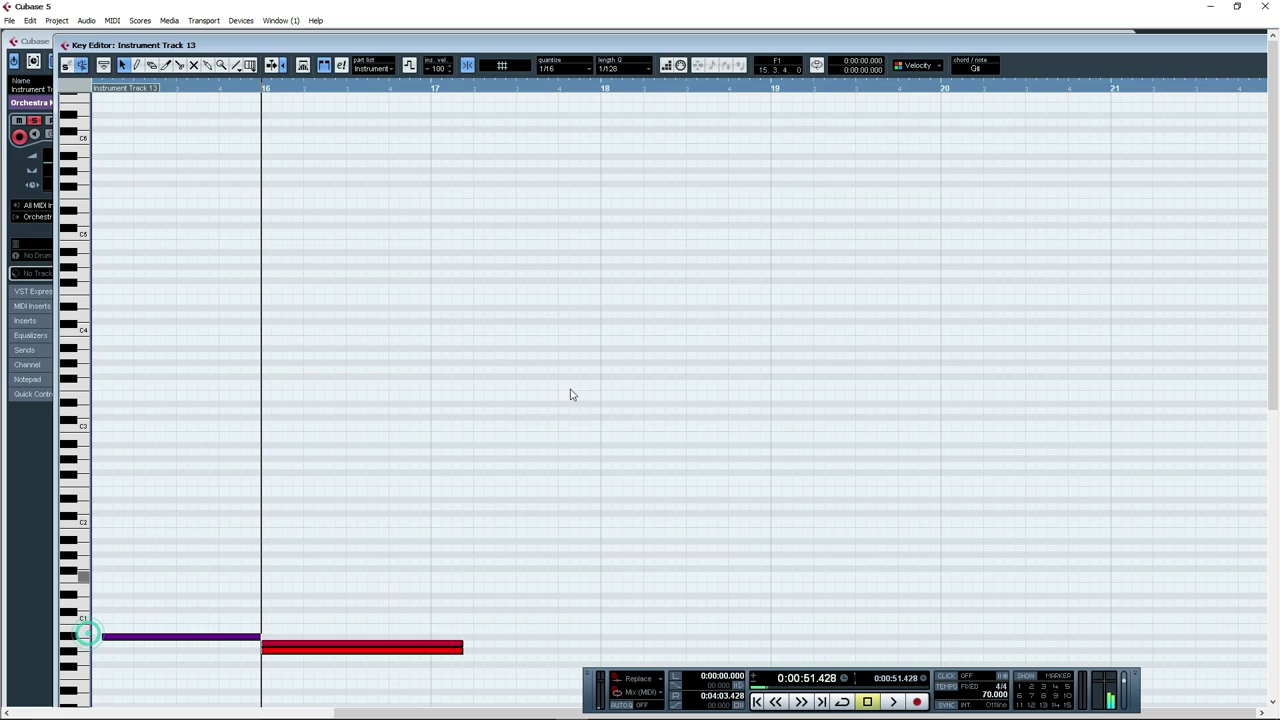
{"action": "left_click_drag", "start_coordinate": [1085, 43], "coordinate": [868, 67]}
{"action": "left_click_drag", "start_coordinate": [1157, 68], "coordinate": [966, 79]}
{"action": "left_click_drag", "start_coordinate": [1133, 111], "coordinate": [459, 122]}
{"action": "left_click", "coordinate": [507, 81]}
Play the soloed Orchestra Kit from bar 15, reopen its part in the Key Editor, and stop to examine the low notes.
{"action": "key", "text": "space"}
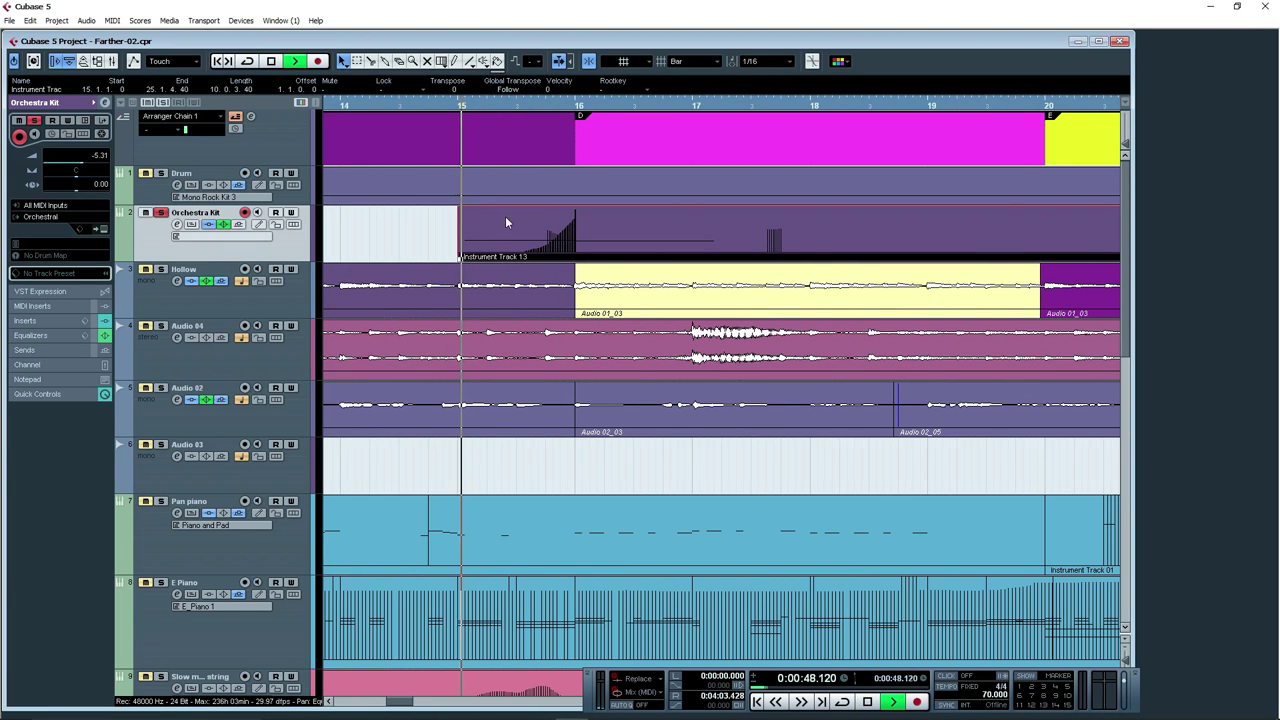
{"action": "double_click", "coordinate": [581, 220]}
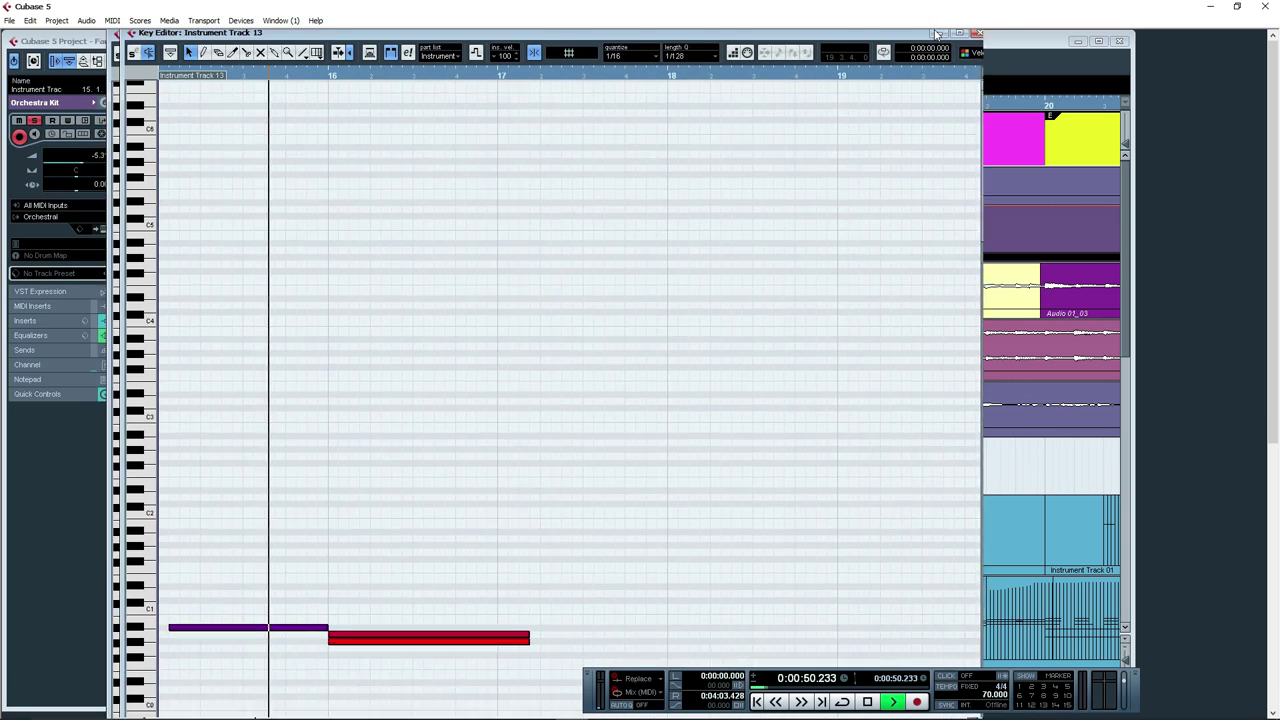
{"action": "left_click_drag", "start_coordinate": [937, 35], "coordinate": [982, 28]}
{"action": "key", "text": "space"}
{"action": "left_click_drag", "start_coordinate": [334, 71], "coordinate": [209, 84]}
{"action": "left_click_drag", "start_coordinate": [457, 326], "coordinate": [688, 199]}
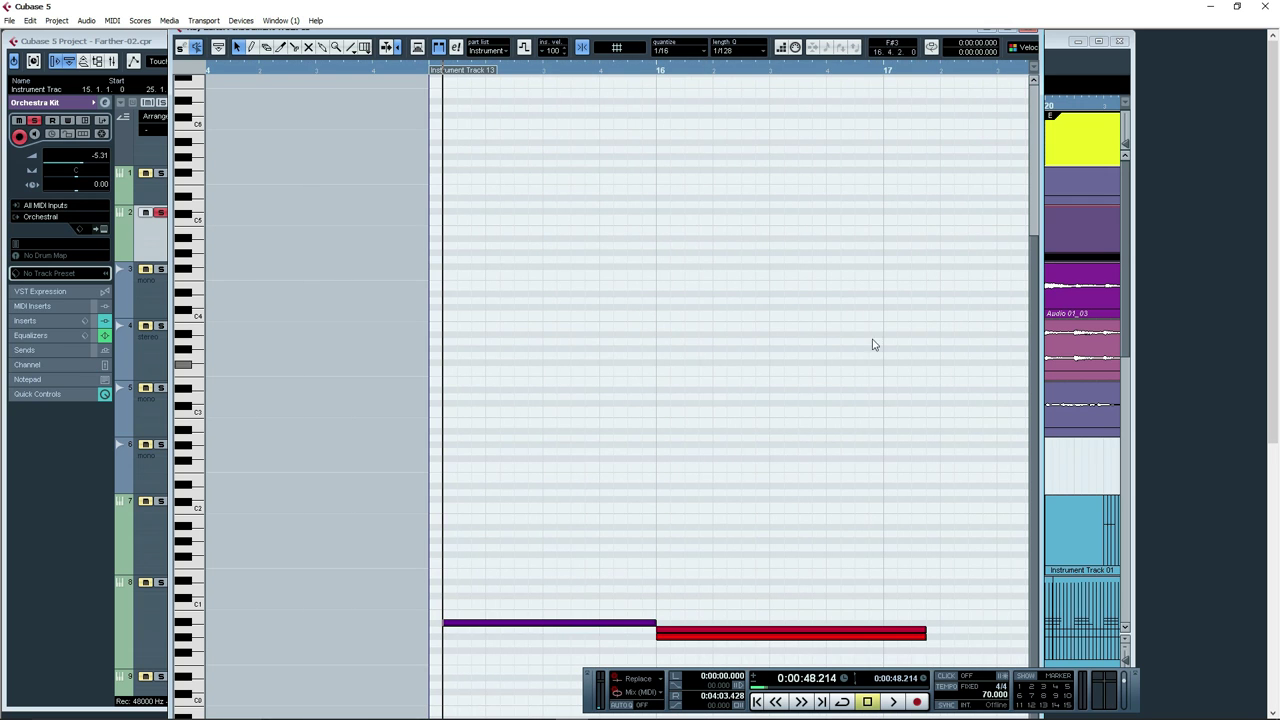
Play the Orchestra Kit notes from bar 15 in the Key Editor, close it, and stop playback with the solo cleared.
{"action": "left_click_drag", "start_coordinate": [785, 68], "coordinate": [757, 46]}
{"action": "key", "text": "space"}
{"action": "scroll", "coordinate": [646, 600], "scroll_direction": "down", "scroll_amount": 3}
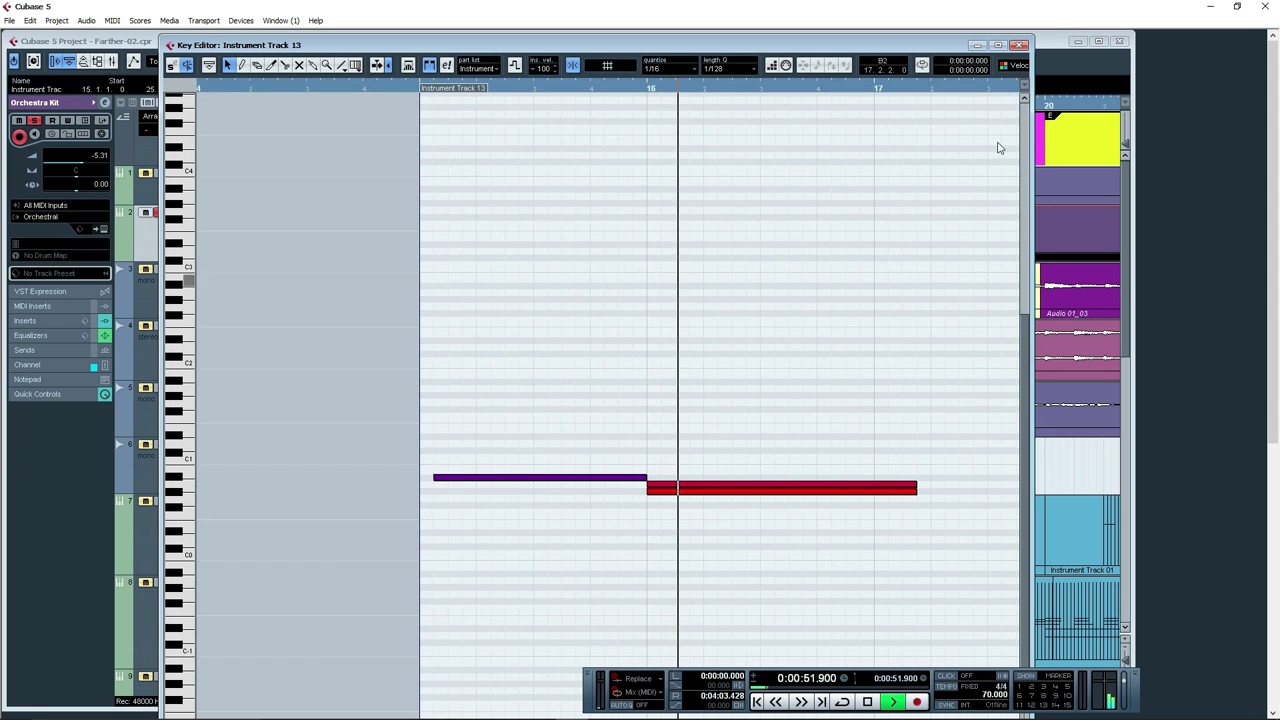
{"action": "left_click", "coordinate": [1019, 45]}
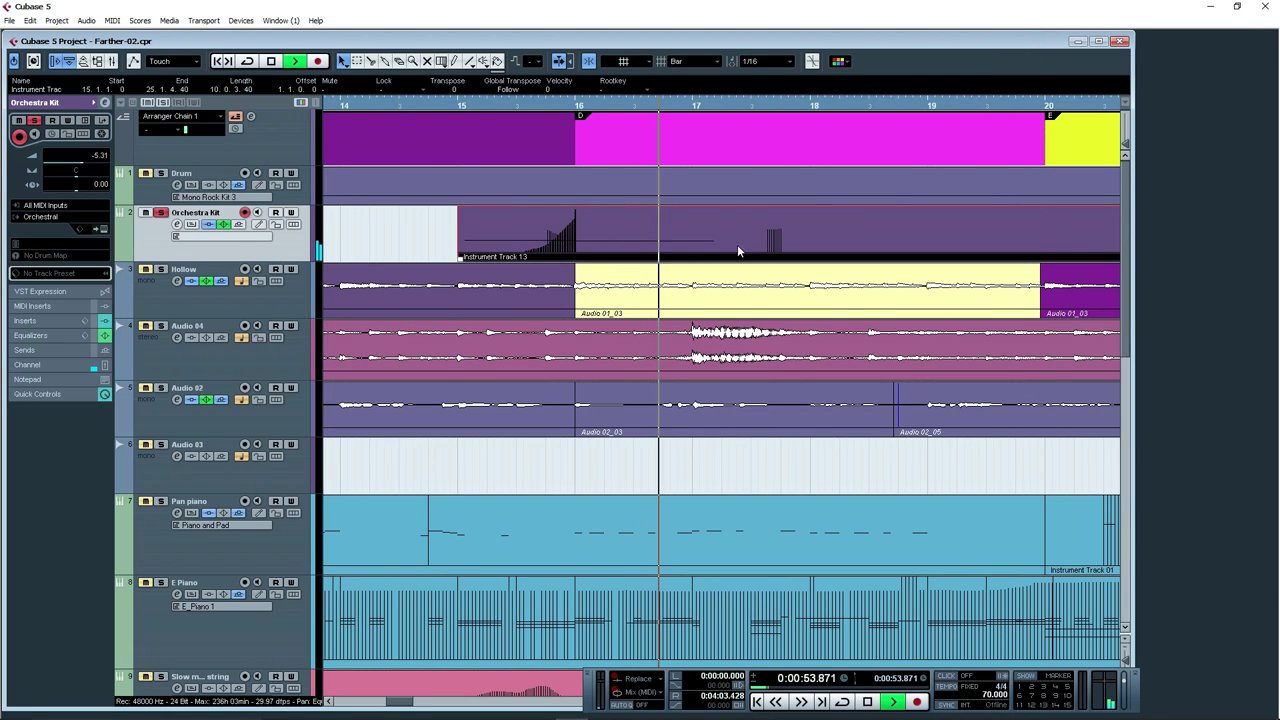
{"action": "key", "text": "space"}
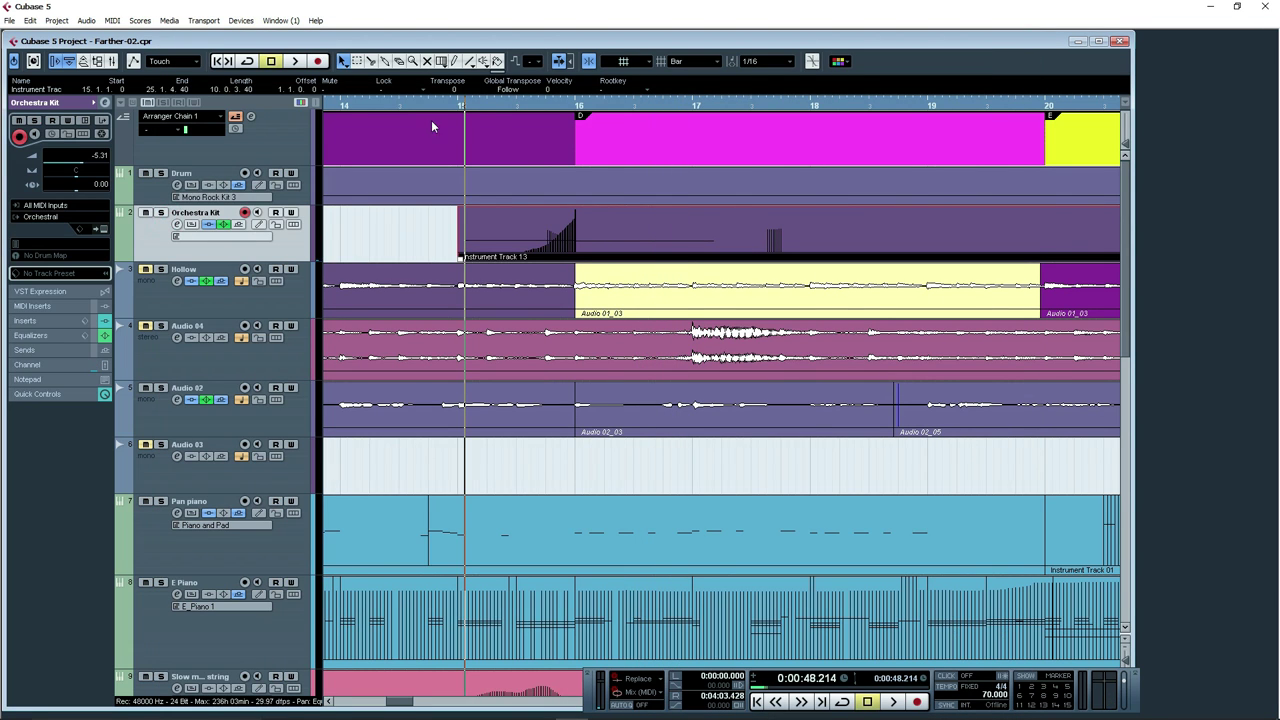
Place the project cursor at bar 16, where the first ContraBass Section part starts.
{"action": "scroll", "coordinate": [612, 398], "scroll_direction": "down", "scroll_amount": 8}
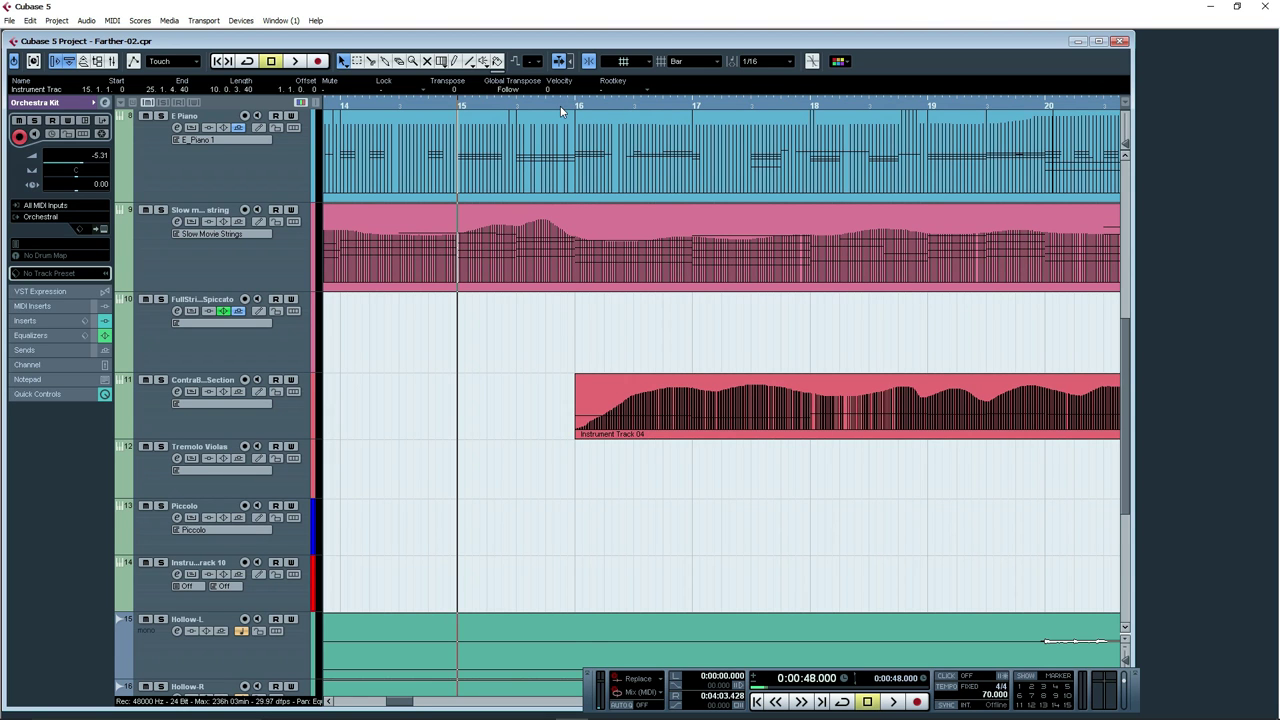
{"action": "left_click_drag", "start_coordinate": [560, 105], "coordinate": [556, 172]}
{"action": "key", "text": "g"}
{"action": "key", "text": "g"}
{"action": "key", "text": "g"}
{"action": "key", "text": "g"}
{"action": "key", "text": "g"}
{"action": "left_click", "coordinate": [783, 338]}
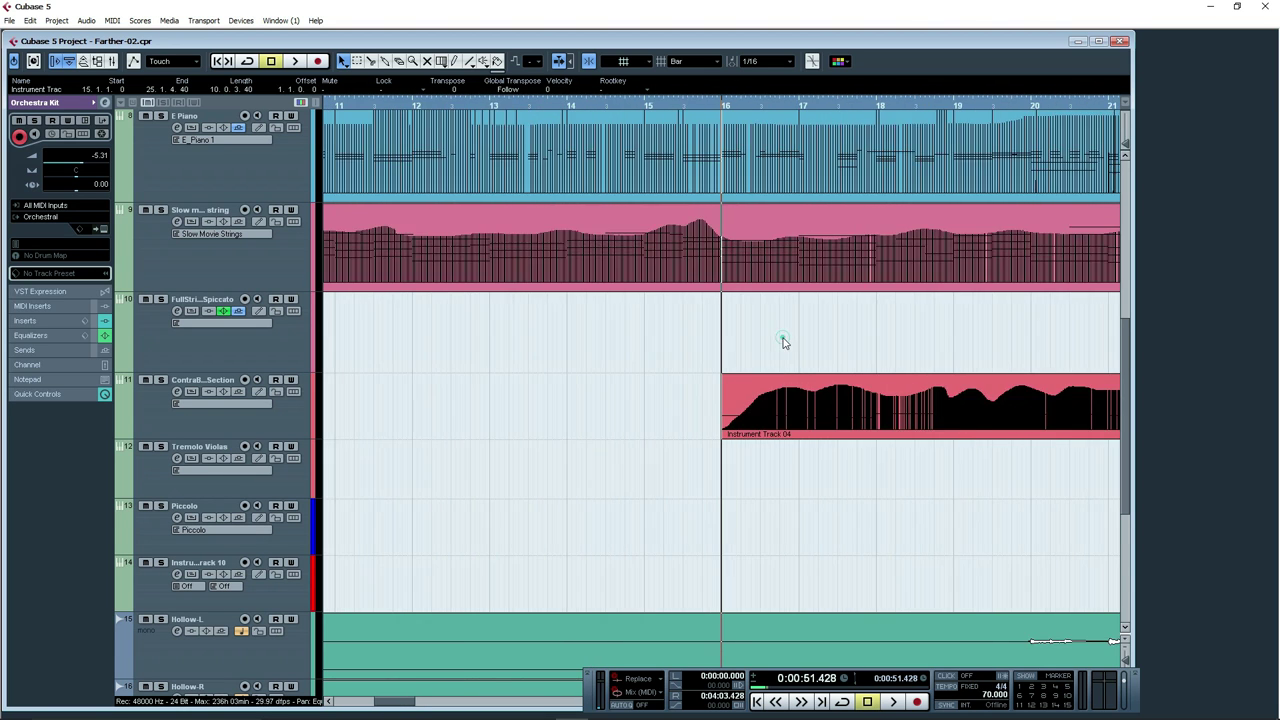
{"action": "key", "text": "g"}
Widen the track list and select the ContraBass Section track, with all of its early parts in view.
{"action": "left_click_drag", "start_coordinate": [322, 400], "coordinate": [468, 401]}
{"action": "left_click", "coordinate": [364, 413]}
{"action": "key", "text": "g"}
{"action": "key", "text": "g"}
{"action": "key", "text": "g"}
{"action": "key", "text": "g"}
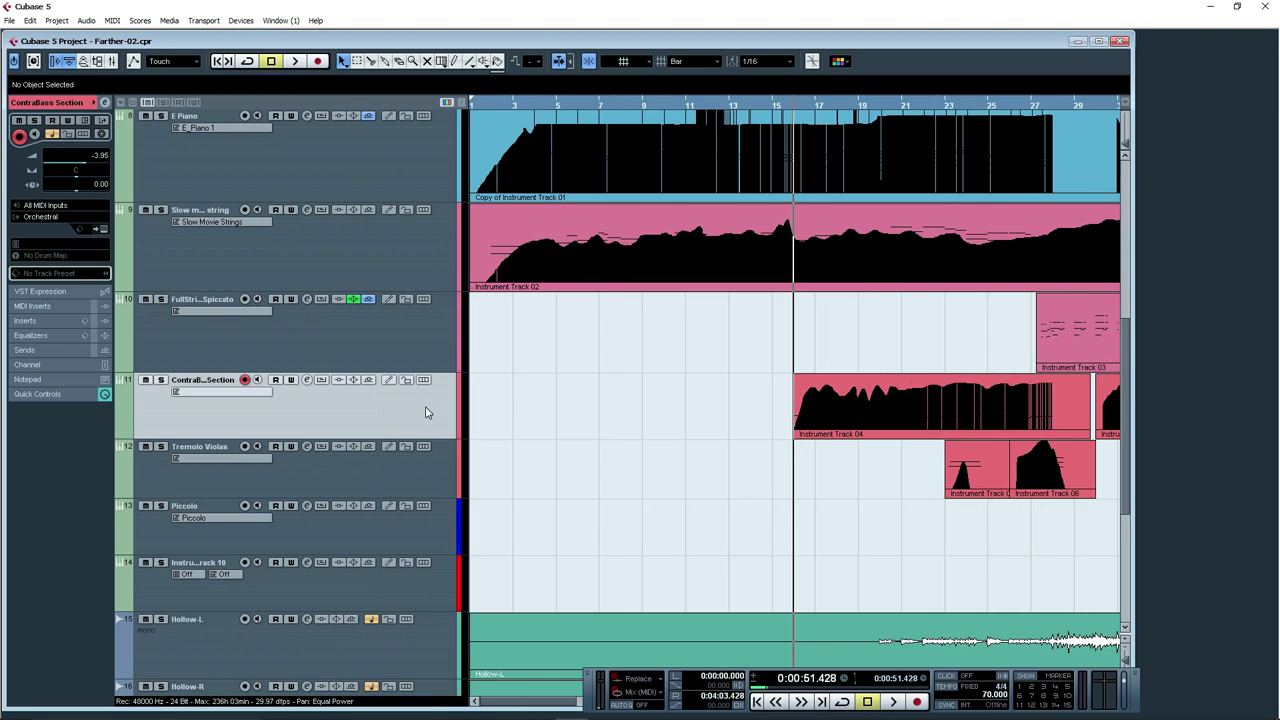
{"action": "key", "text": "g"}
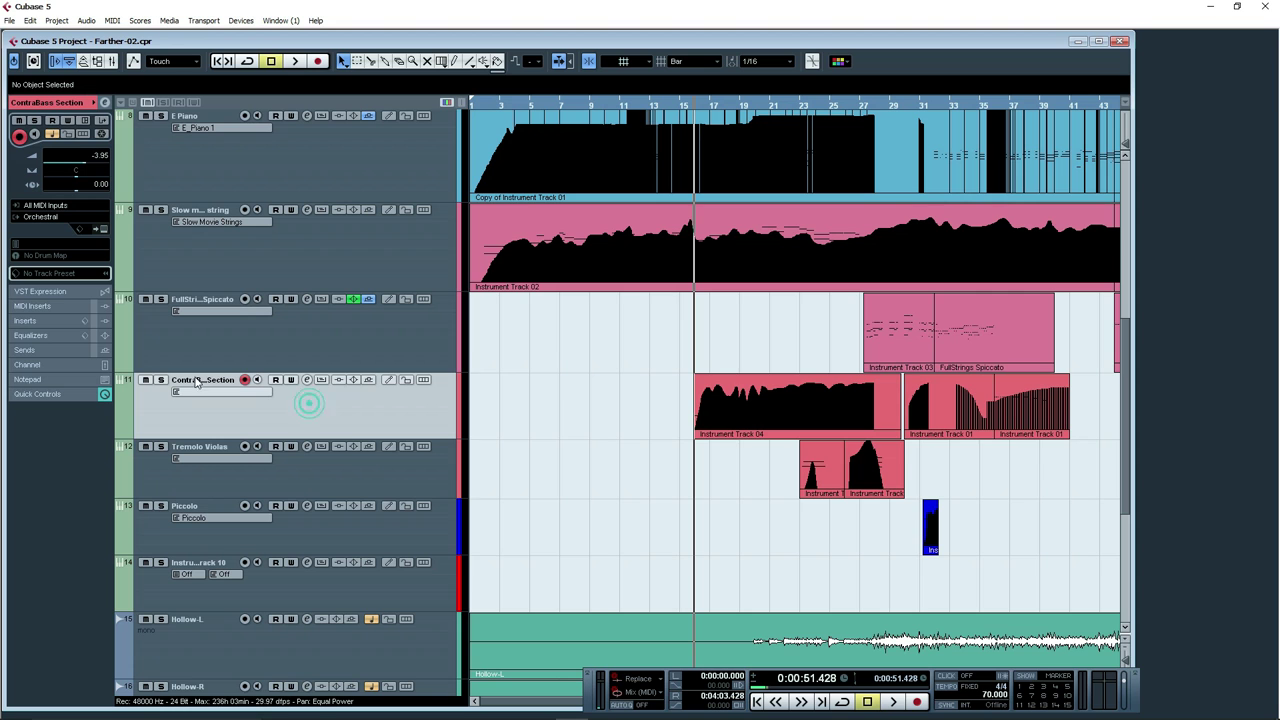
Inspect the ContraBass Section patch and its string section alternatives in the Orchestral instrument, and close the instrument.
{"action": "left_click", "coordinate": [104, 229]}
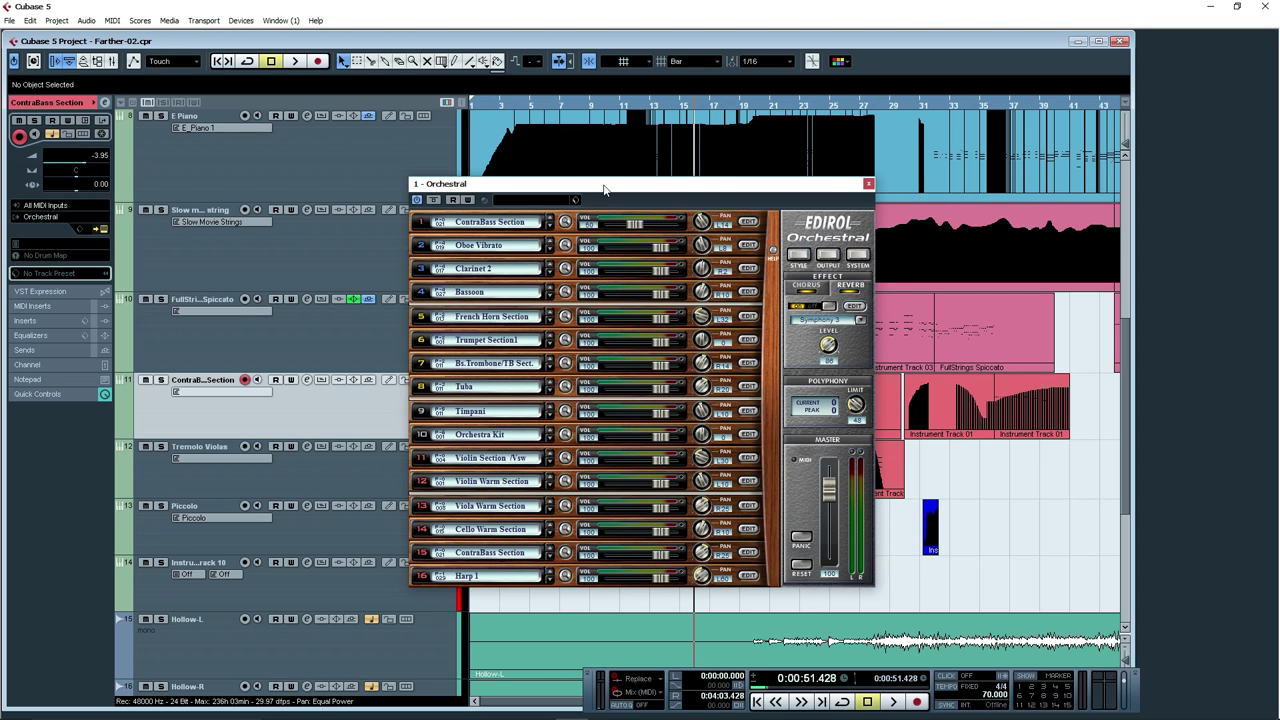
{"action": "left_click_drag", "start_coordinate": [604, 190], "coordinate": [483, 191]}
{"action": "left_click", "coordinate": [395, 223]}
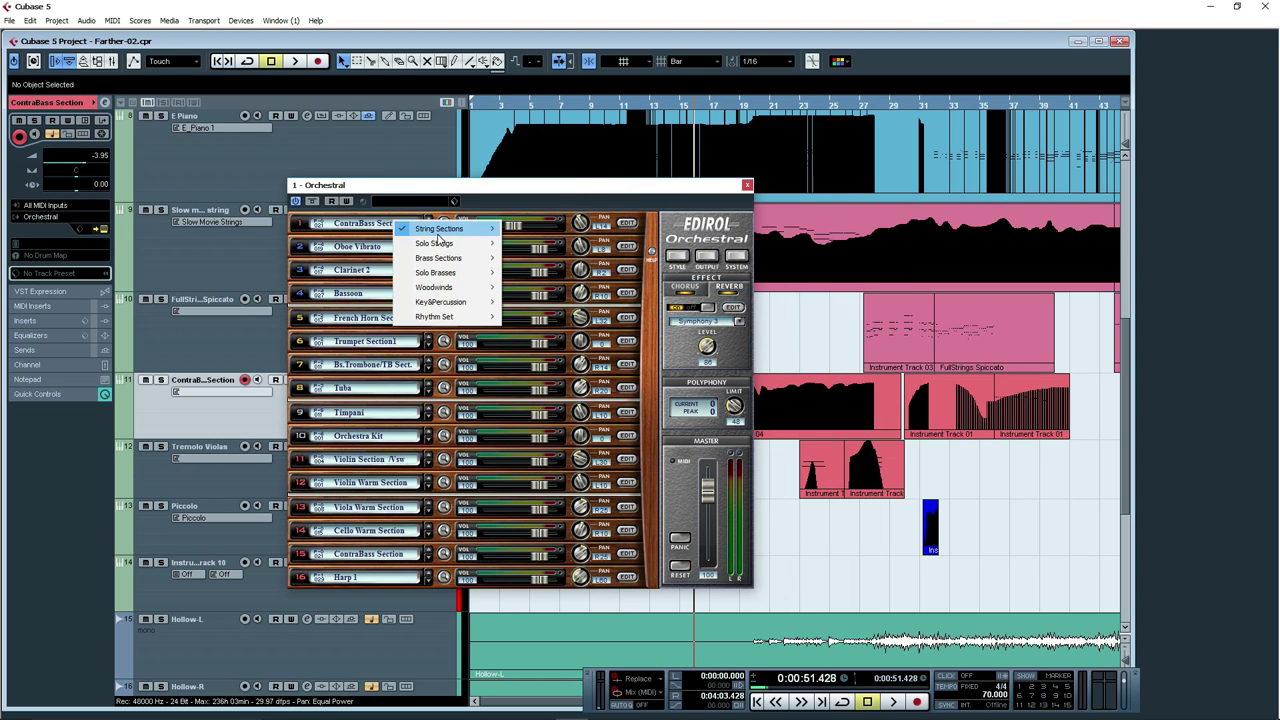
{"action": "mouse_move", "coordinate": [445, 229]}
{"action": "mouse_move", "coordinate": [587, 279]}
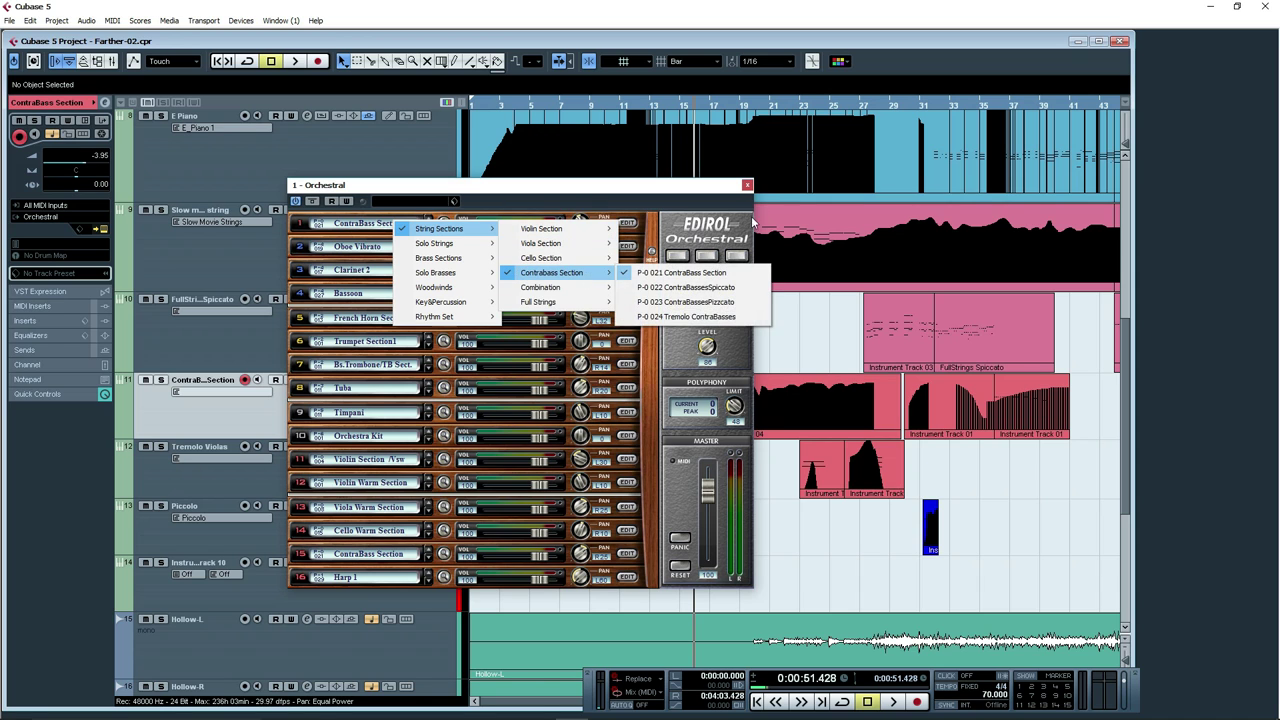
{"action": "left_click", "coordinate": [749, 185]}
Play the arrangement from bar 16, looking over the ContraBass Section parts alongside the other strings.
{"action": "key", "text": "space"}
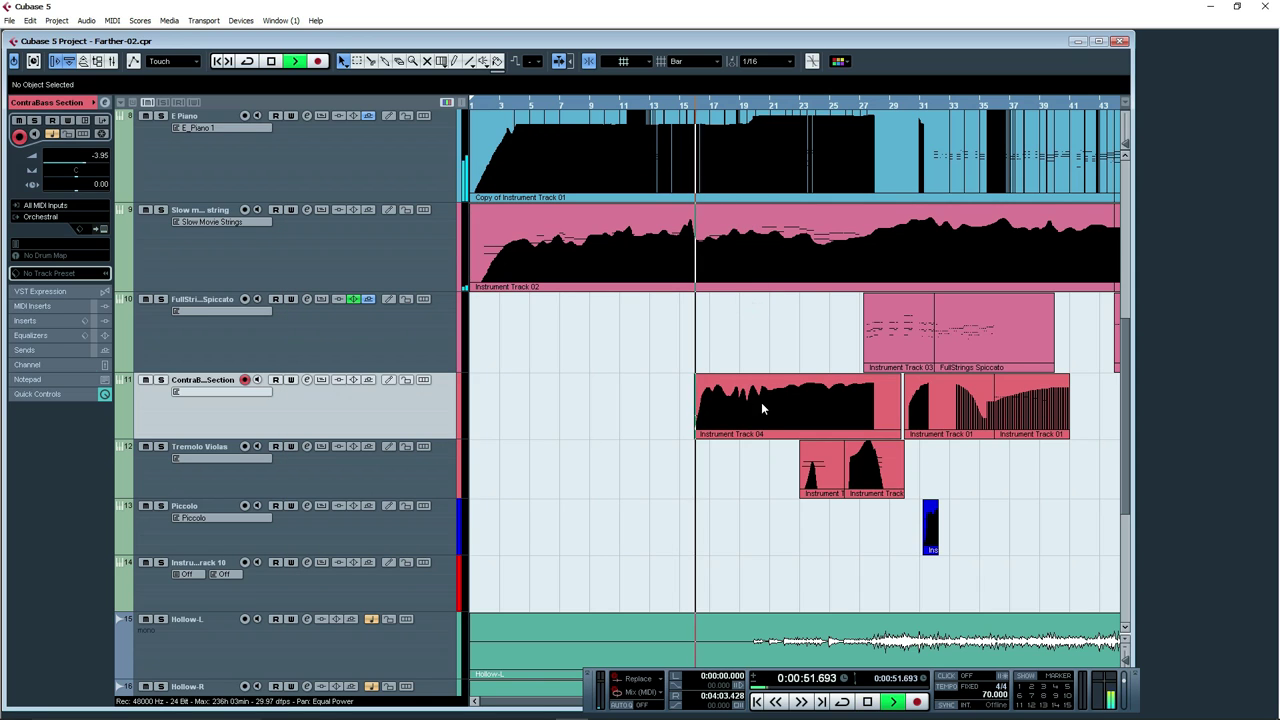
{"action": "key", "text": "g"}
{"action": "key", "text": "g"}
{"action": "key", "text": "g"}
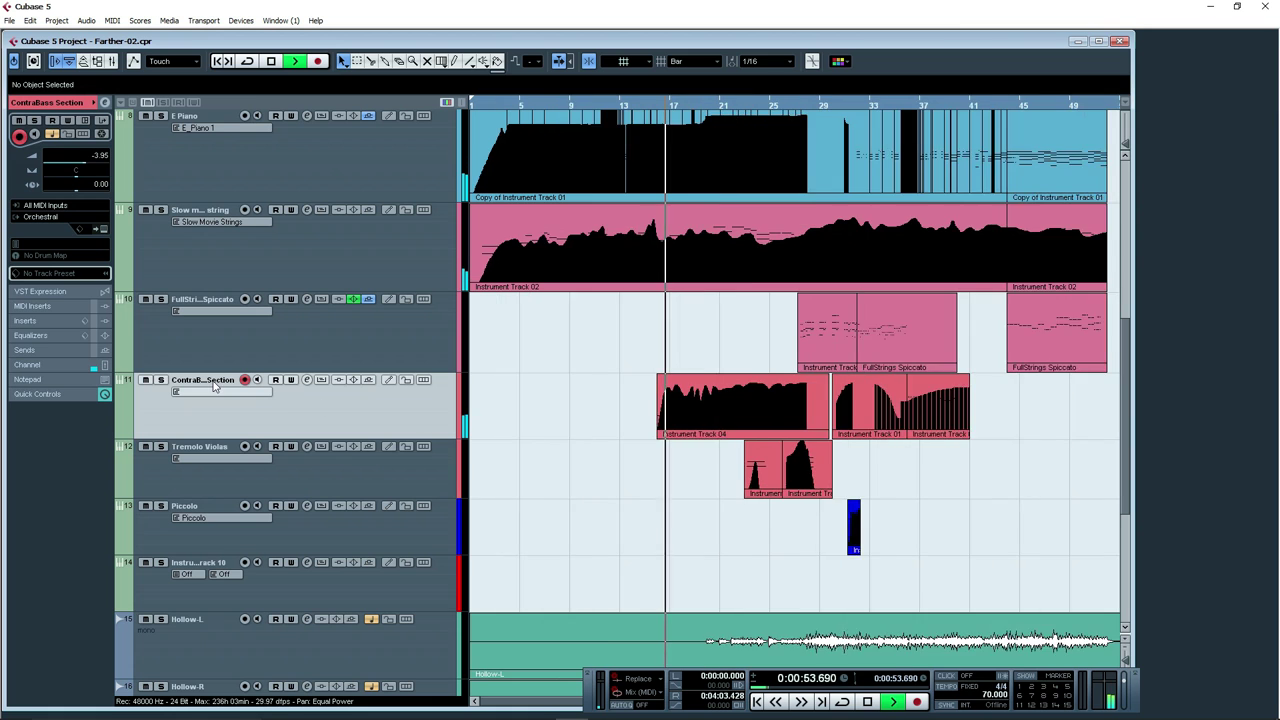
{"action": "key", "text": "h"}
{"action": "key", "text": "h"}
{"action": "key", "text": "h"}
{"action": "key", "text": "h"}
{"action": "key", "text": "h"}
{"action": "key", "text": "h"}
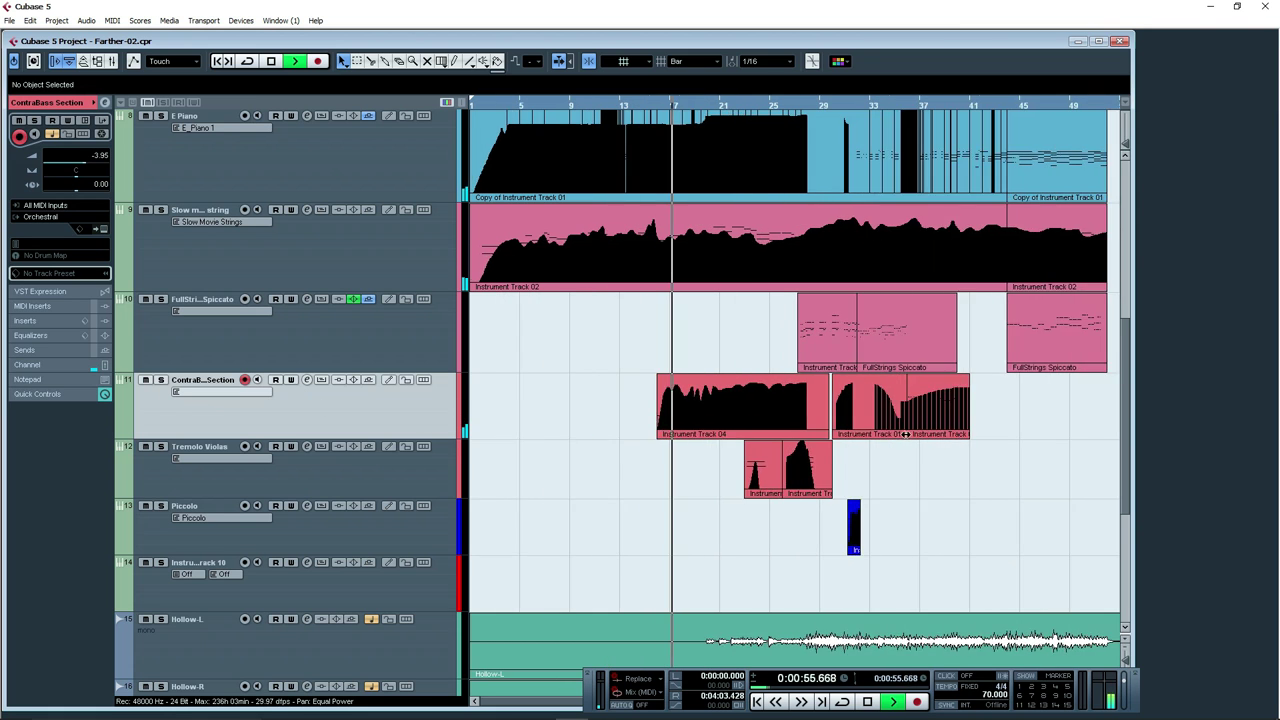
Examine the first ContraBass Section part's notes in the Key Editor, stop playback, audition its pitches, and close the editor.
{"action": "double_click", "coordinate": [877, 400]}
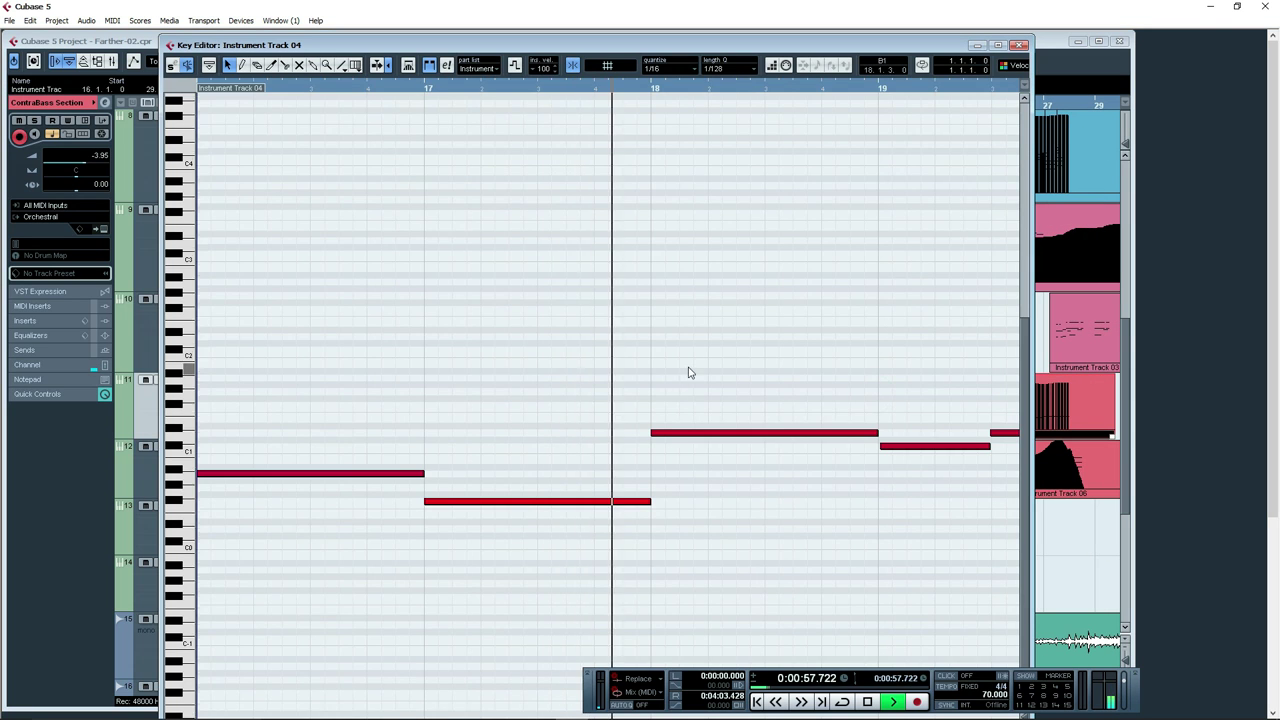
{"action": "key", "text": "g"}
{"action": "key", "text": "space"}
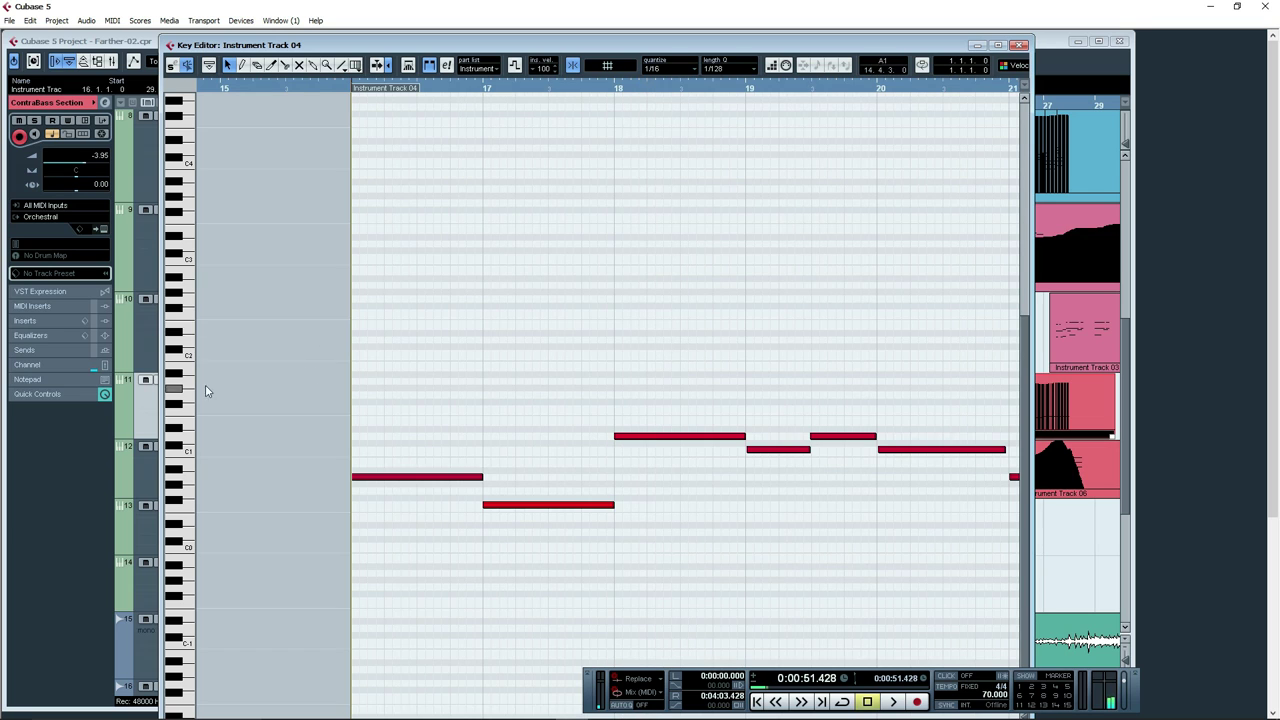
{"action": "left_click", "coordinate": [433, 87]}
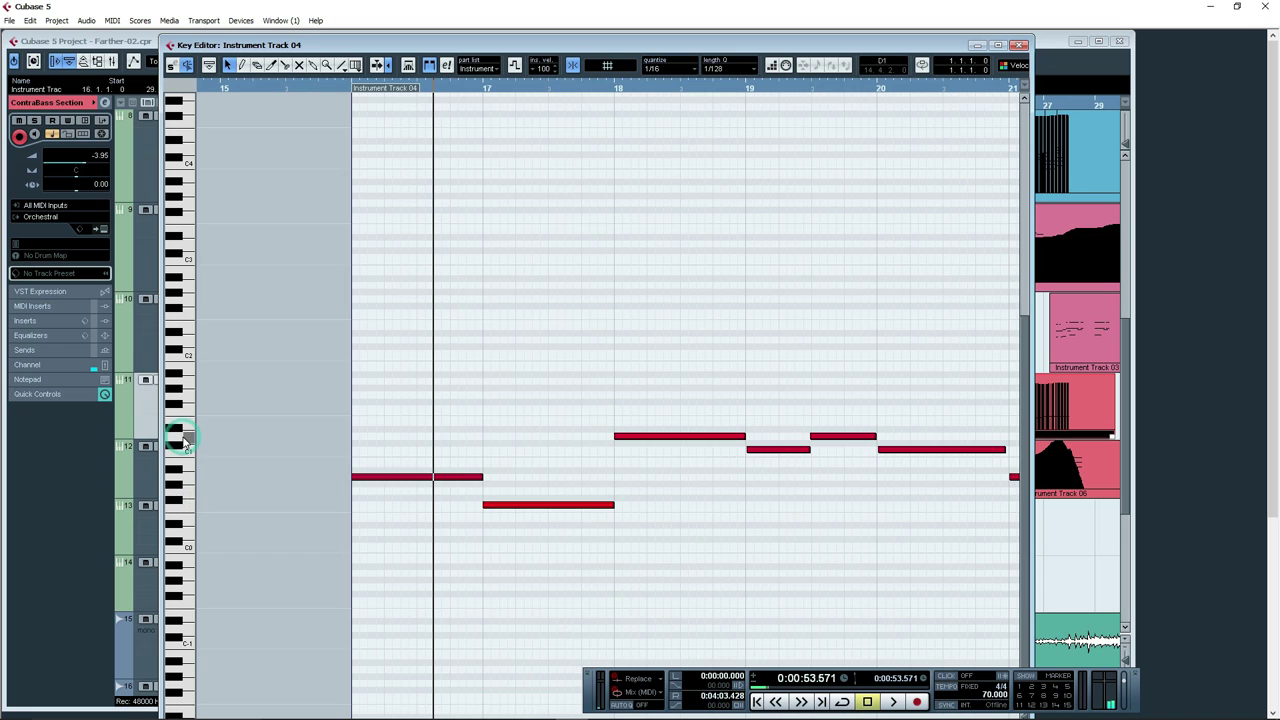
{"action": "left_click", "coordinate": [1019, 45]}
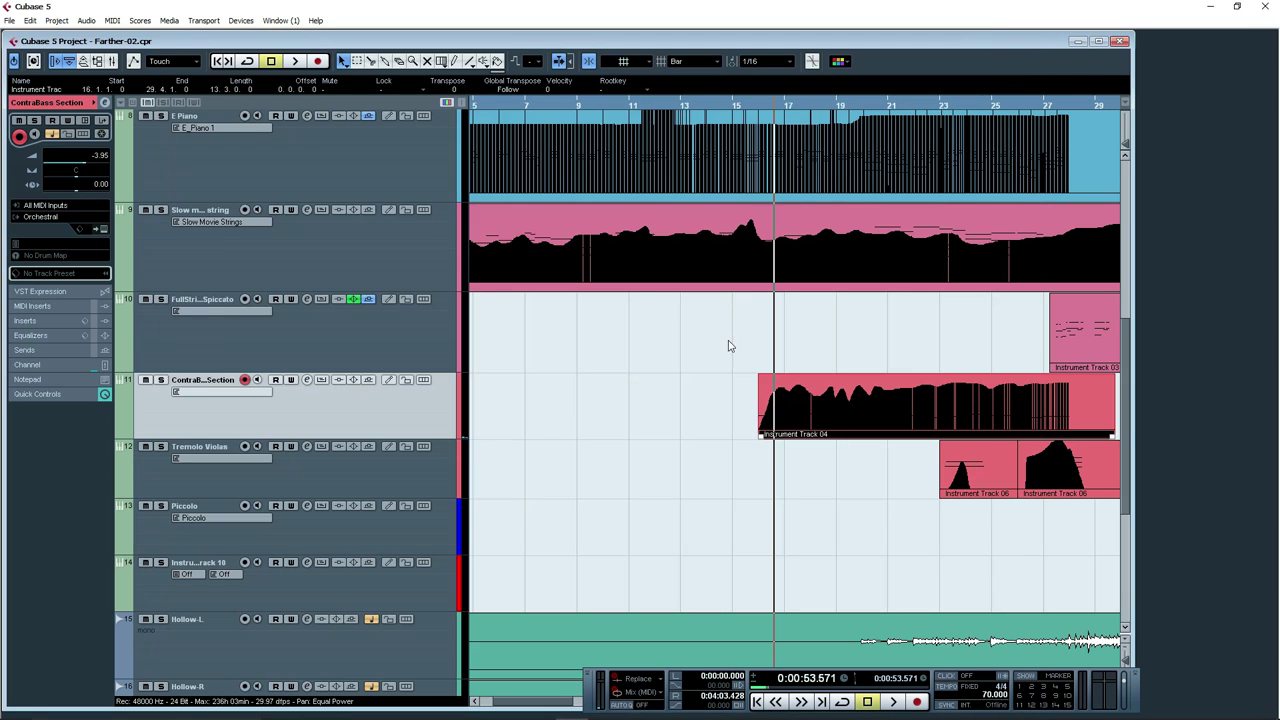
Play the ContraBass Section soloed from bar 16, following the whole first part's notes in the Key Editor.
{"action": "left_click", "coordinate": [760, 104]}
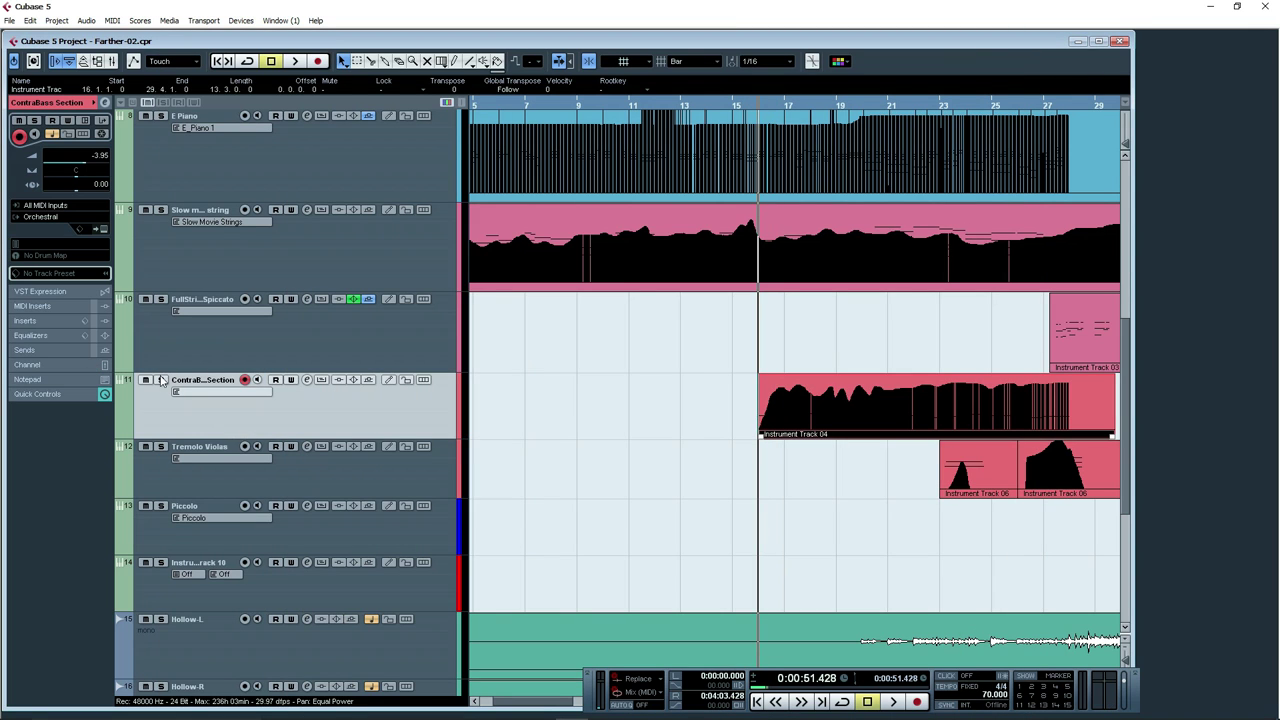
{"action": "double_click", "coordinate": [866, 396]}
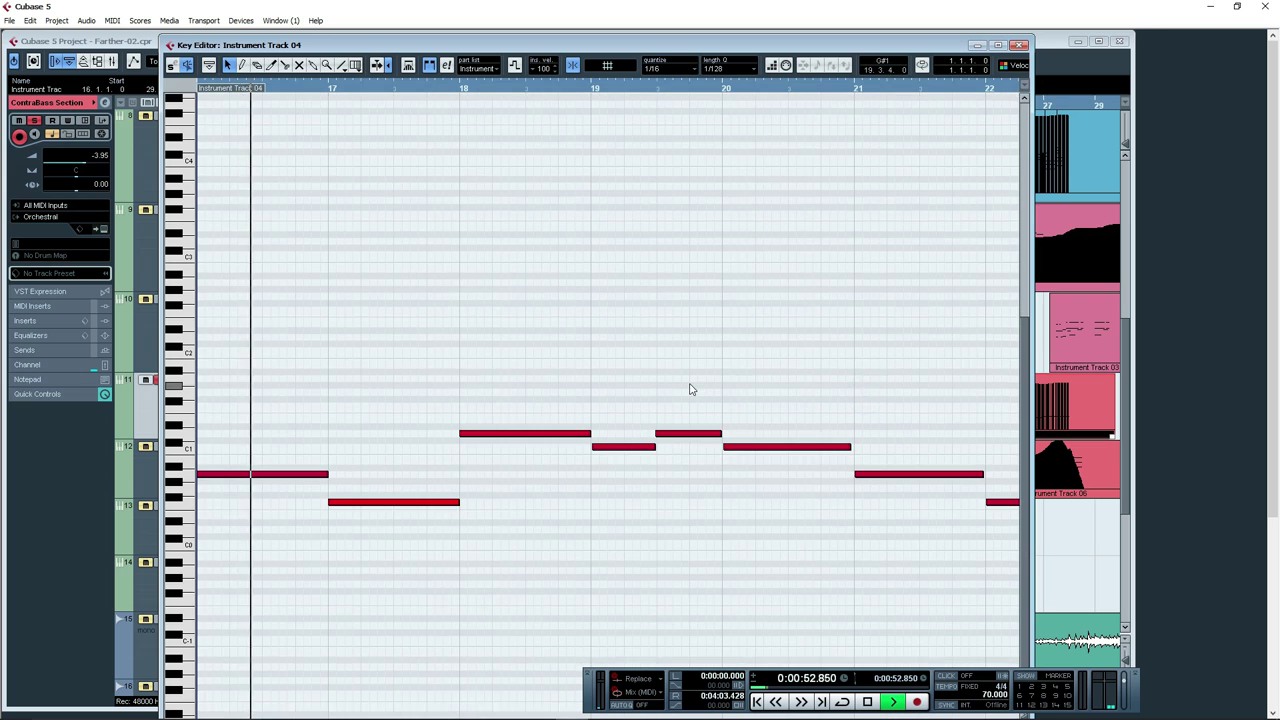
{"action": "key", "text": "g"}
{"action": "key", "text": "g"}
{"action": "key", "text": "g"}
{"action": "key", "text": "g"}
{"action": "left_click_drag", "start_coordinate": [855, 396], "coordinate": [575, 390]}
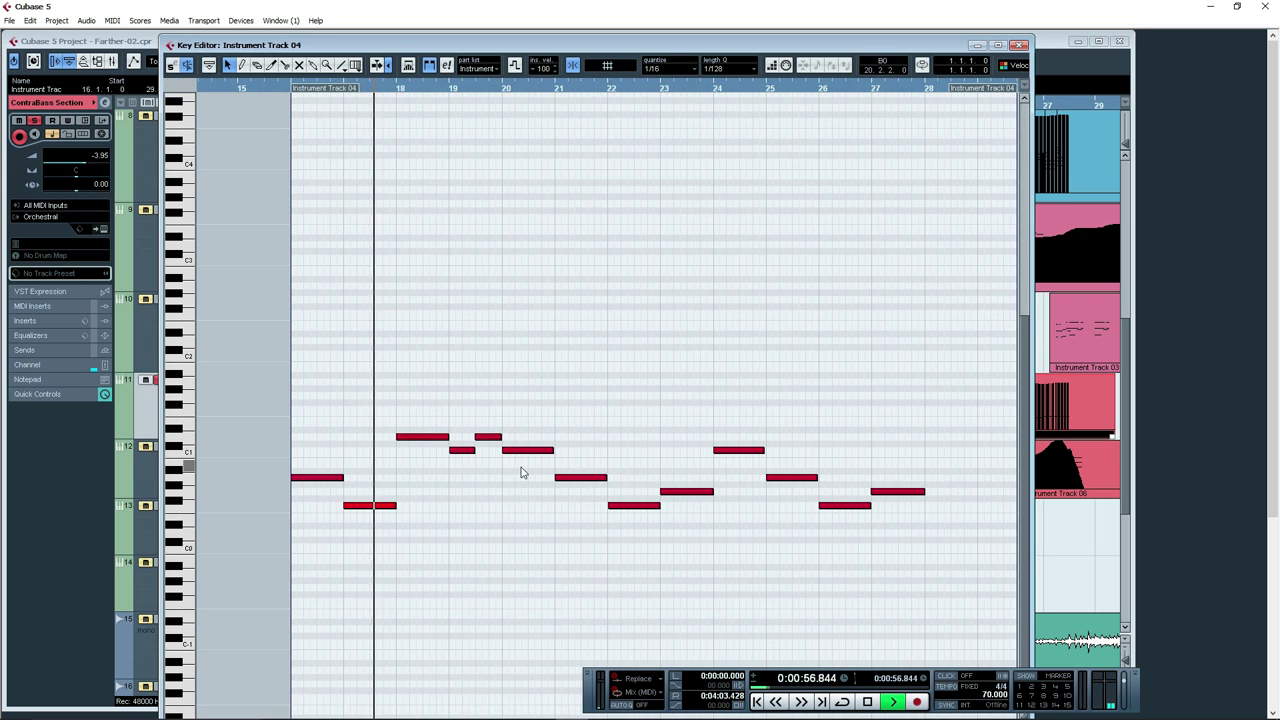
Close the Key Editor, stop playback, and clear the ContraBass Section solo.
{"action": "left_click", "coordinate": [1019, 45]}
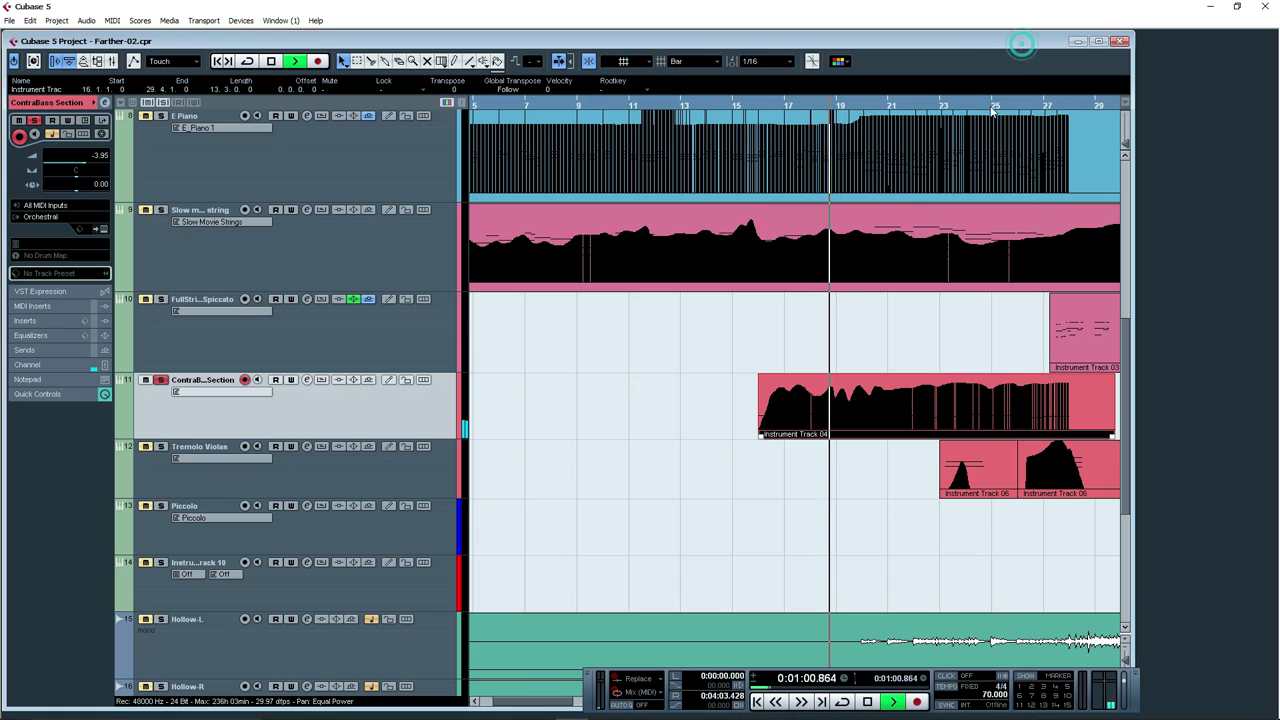
{"action": "key", "text": "space"}
{"action": "left_click", "coordinate": [160, 380]}
Play the full arrangement from bar 16, look over the tracks through the FX channels, and maximize the project window.
{"action": "key", "text": "g"}
{"action": "key", "text": "g"}
{"action": "key", "text": "g"}
{"action": "key", "text": "g"}
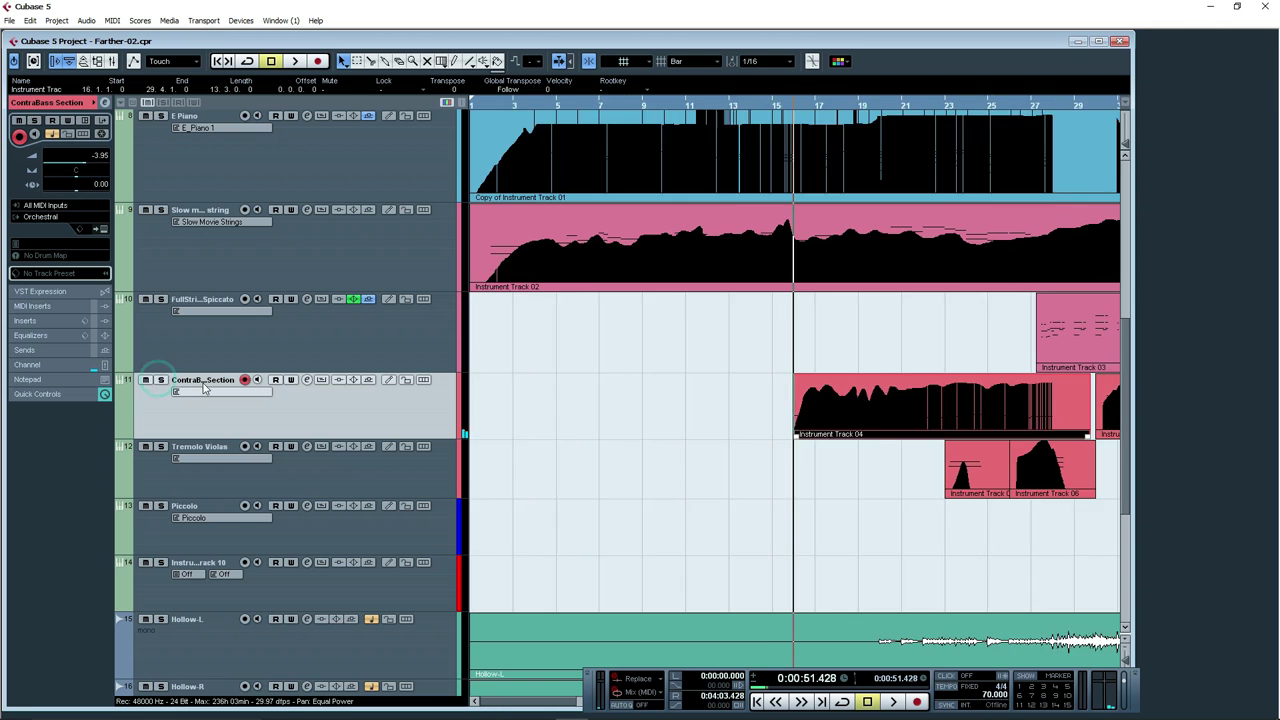
{"action": "key", "text": "space"}
{"action": "scroll", "coordinate": [768, 411], "scroll_direction": "down", "scroll_amount": 5}
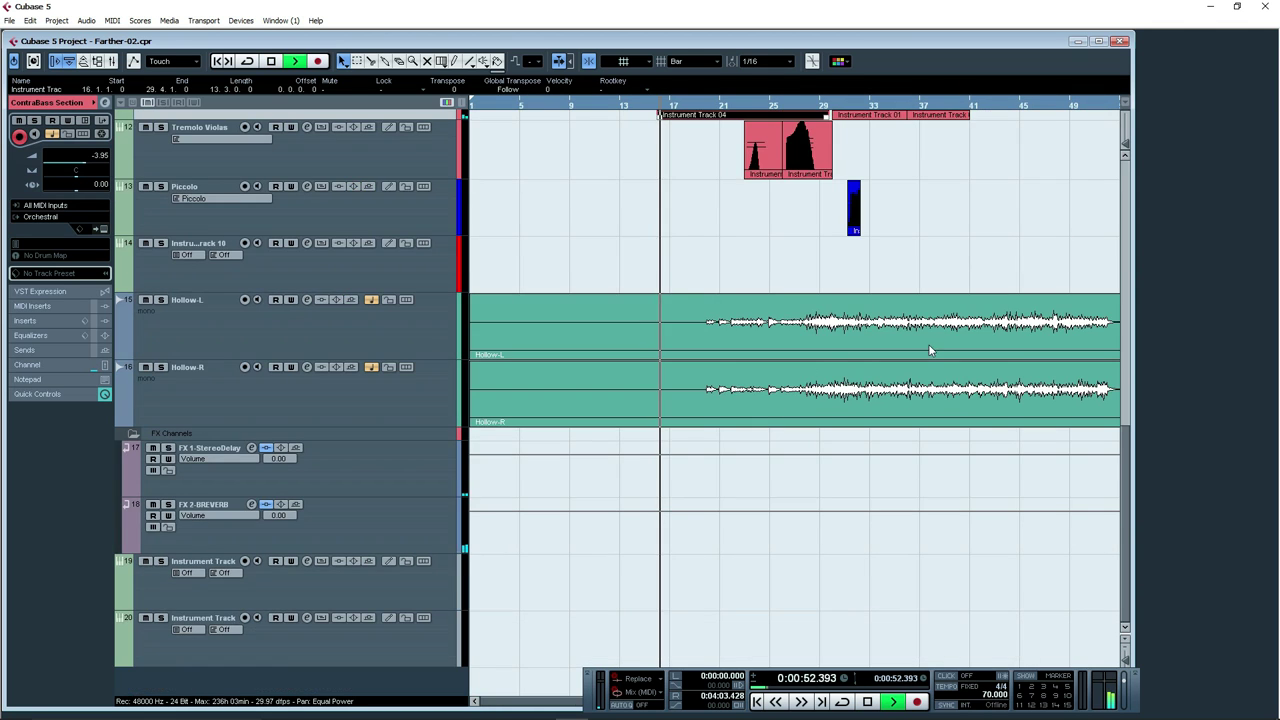
{"action": "scroll", "coordinate": [768, 411], "scroll_direction": "up", "scroll_amount": 6}
{"action": "scroll", "coordinate": [762, 383], "scroll_direction": "right", "scroll_amount": 4}
{"action": "scroll", "coordinate": [762, 383], "scroll_direction": "down", "scroll_amount": 2}
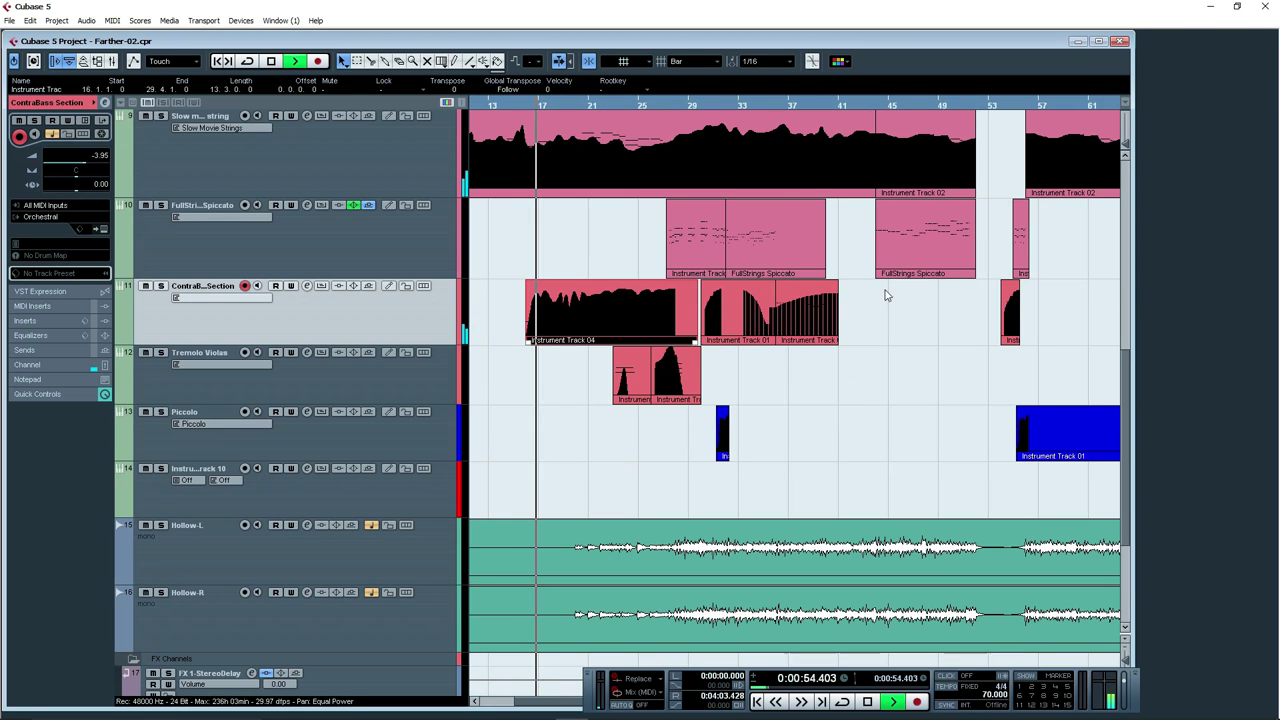
{"action": "left_click", "coordinate": [1098, 41]}
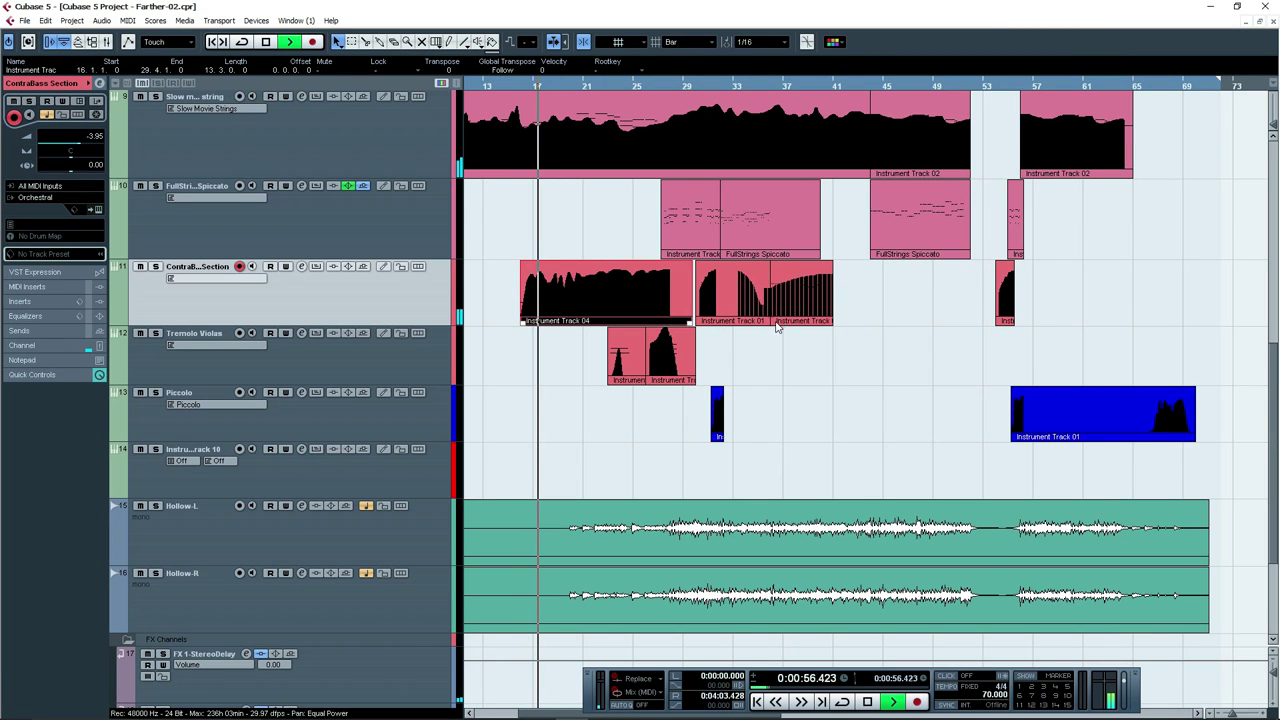
Look over the arrangement's tracks, from the FX channels up to the Hollow audio, while the full arrangement plays.
{"action": "scroll", "coordinate": [912, 370], "scroll_direction": "left", "scroll_amount": 2}
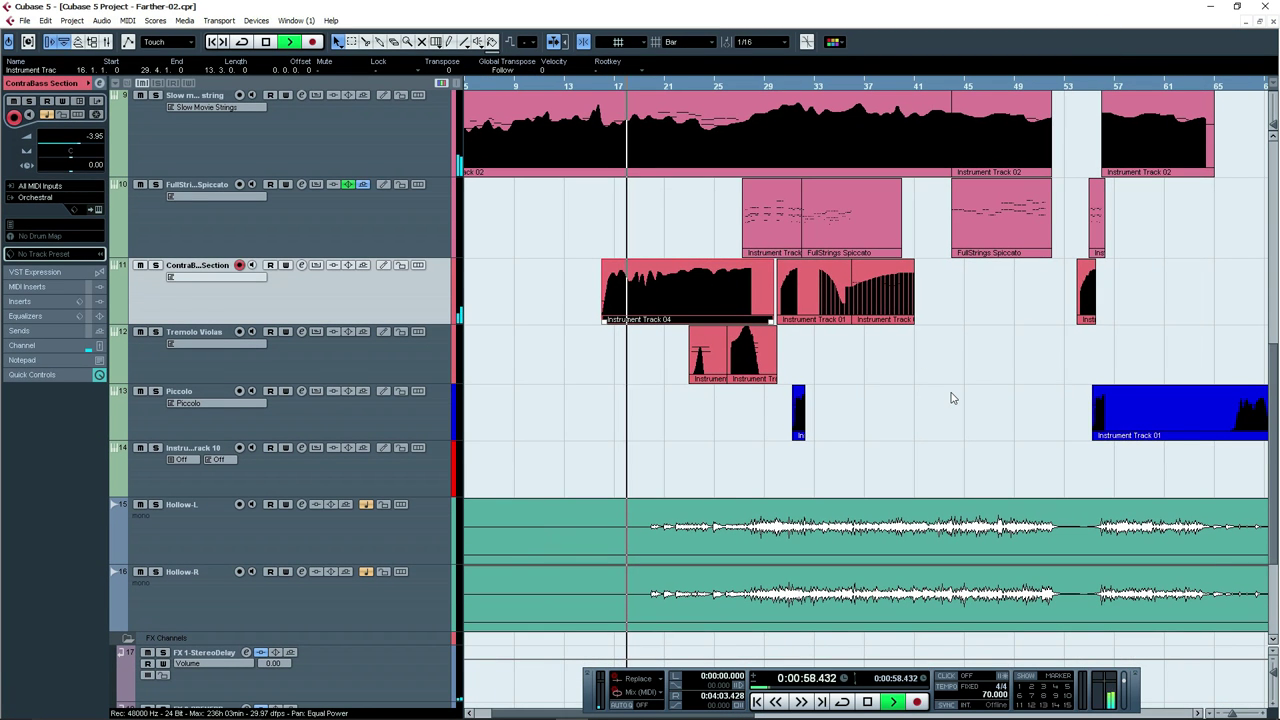
{"action": "scroll", "coordinate": [952, 396], "scroll_direction": "up", "scroll_amount": 5}
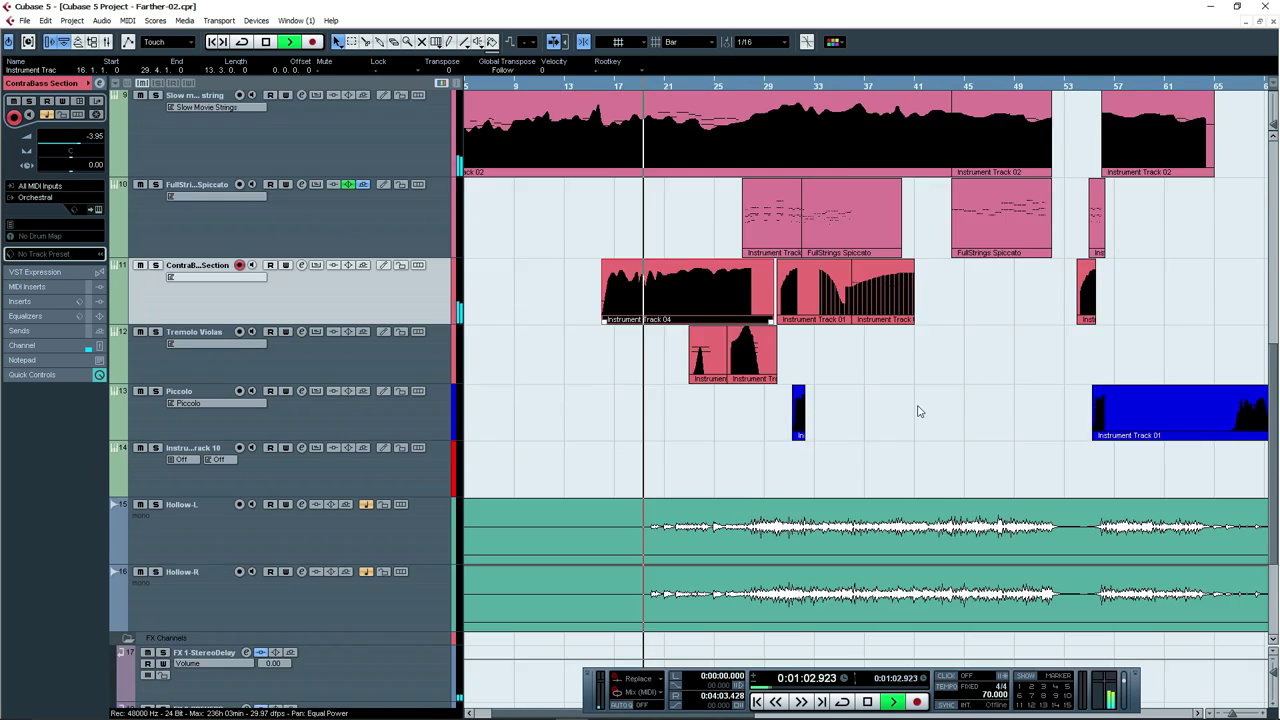
{"action": "scroll", "coordinate": [950, 382], "scroll_direction": "down", "scroll_amount": 7}
{"action": "left_click_drag", "start_coordinate": [919, 365], "coordinate": [905, 372]}
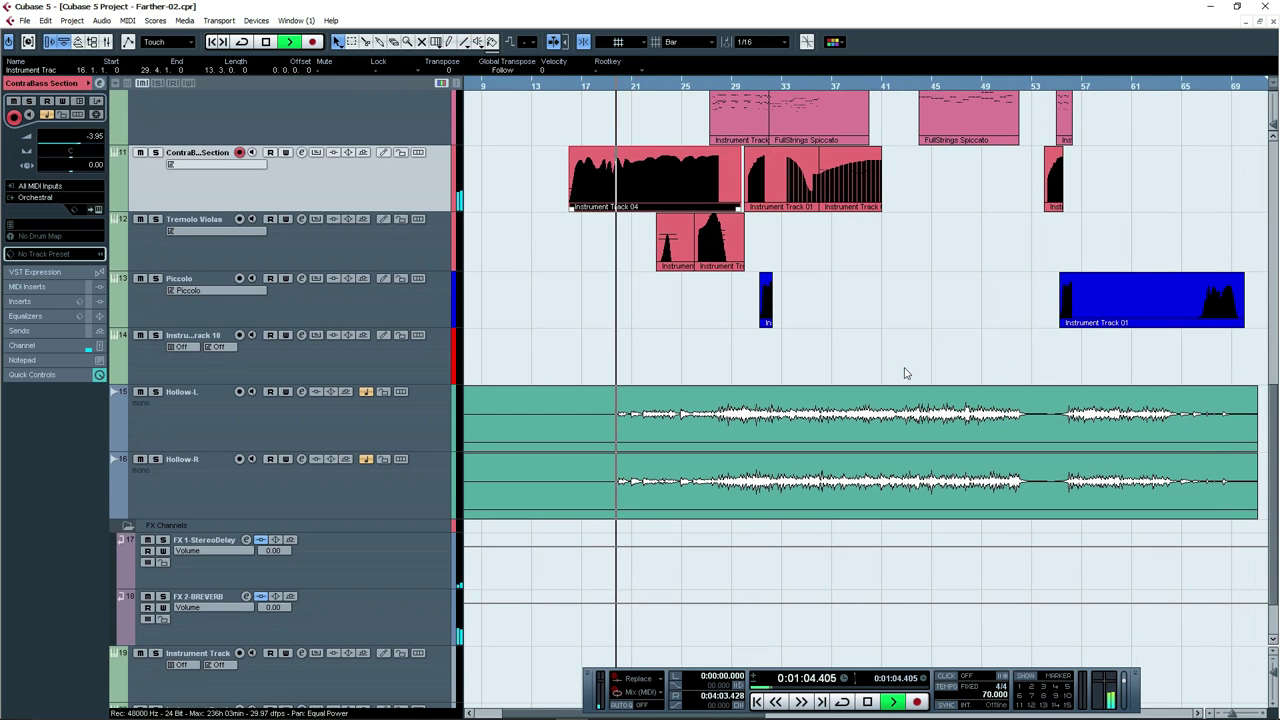
{"action": "key", "text": "g"}
{"action": "key", "text": "g"}
{"action": "key", "text": "g"}
{"action": "key", "text": "h"}
{"action": "key", "text": "h"}
{"action": "key", "text": "h"}
{"action": "key", "text": "h"}
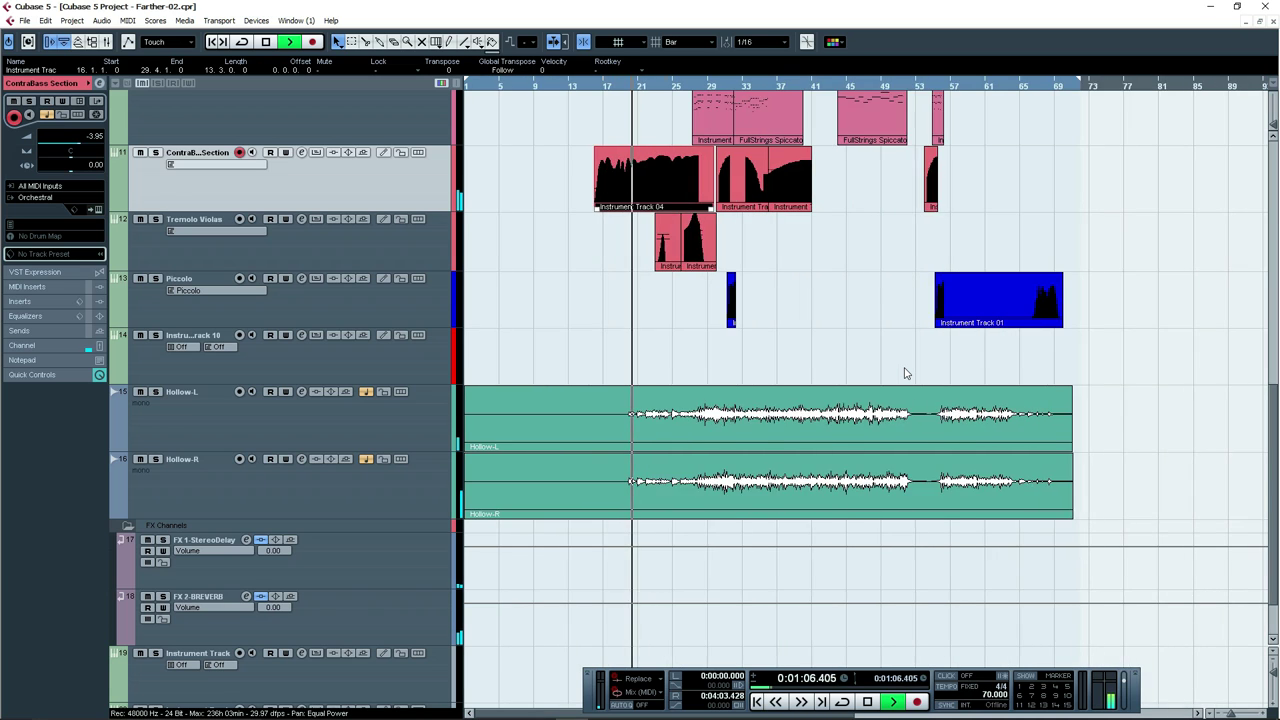
{"action": "key", "text": "h"}
{"action": "scroll", "coordinate": [1000, 337], "scroll_direction": "up", "scroll_amount": 3}
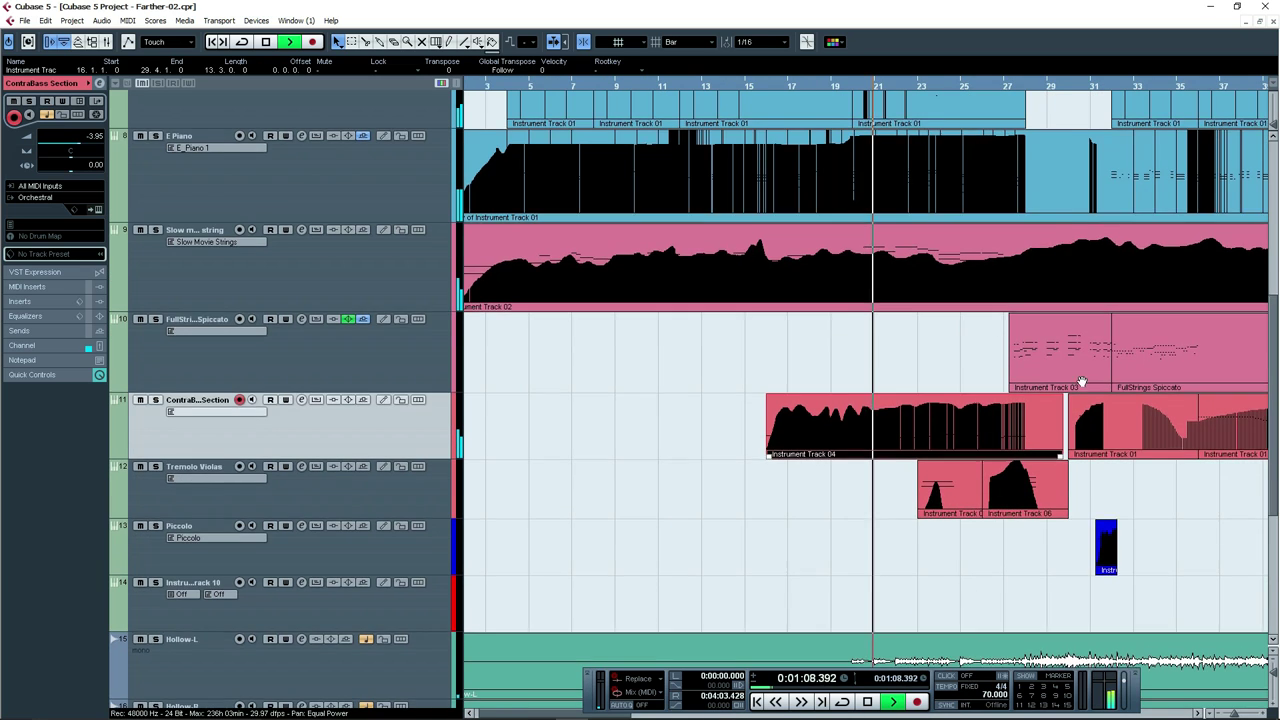
{"action": "left_click_drag", "start_coordinate": [1080, 380], "coordinate": [892, 397]}
{"action": "scroll", "coordinate": [892, 397], "scroll_direction": "up", "scroll_amount": 3}
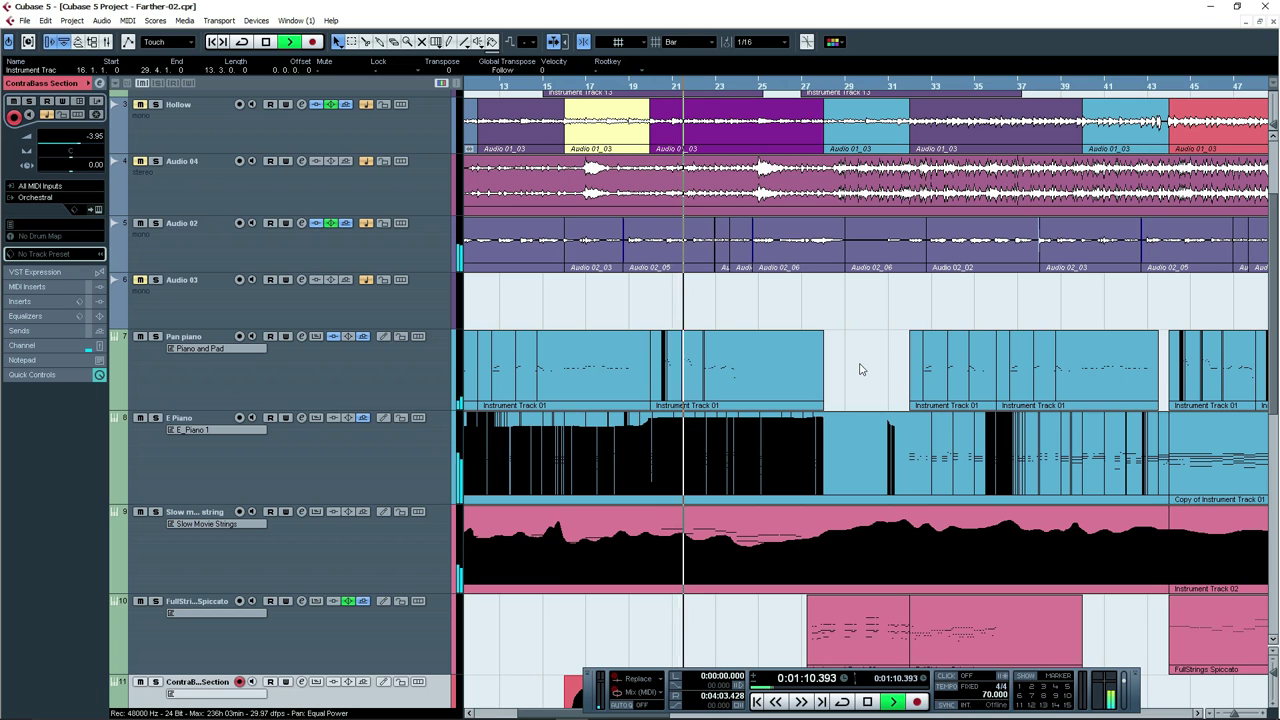
Stop playback, place the cursor at bar 20, and trim the start of the Hollow-L and Hollow-R events to bar 19.
{"action": "key", "text": "space"}
{"action": "left_click", "coordinate": [648, 88]}
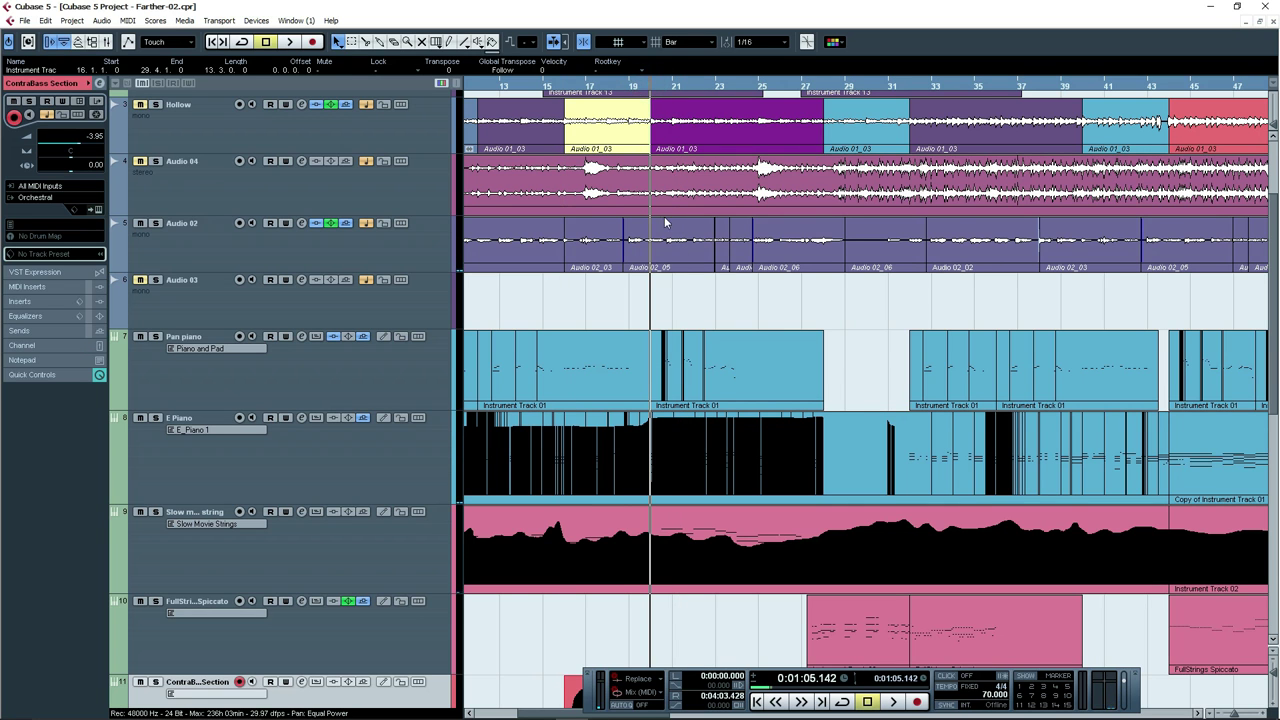
{"action": "scroll", "coordinate": [760, 330], "scroll_direction": "down", "scroll_amount": 7}
{"action": "key", "text": "g"}
{"action": "key", "text": "g"}
{"action": "key", "text": "g"}
{"action": "key", "text": "g"}
{"action": "left_click_drag", "start_coordinate": [742, 280], "coordinate": [782, 392]}
{"action": "left_click_drag", "start_coordinate": [465, 369], "coordinate": [651, 369]}
{"action": "left_click", "coordinate": [651, 253]}
Solo the Hollow-L and Hollow-R tracks and play them from bar 20.
{"action": "scroll", "coordinate": [661, 271], "scroll_direction": "up", "scroll_amount": 8}
{"action": "left_click_drag", "start_coordinate": [651, 92], "coordinate": [740, 375]}
{"action": "scroll", "coordinate": [763, 430], "scroll_direction": "down", "scroll_amount": 7}
{"action": "left_click_drag", "start_coordinate": [603, 95], "coordinate": [710, 390]}
{"action": "left_click", "coordinate": [622, 92]}
{"action": "left_click", "coordinate": [190, 461]}
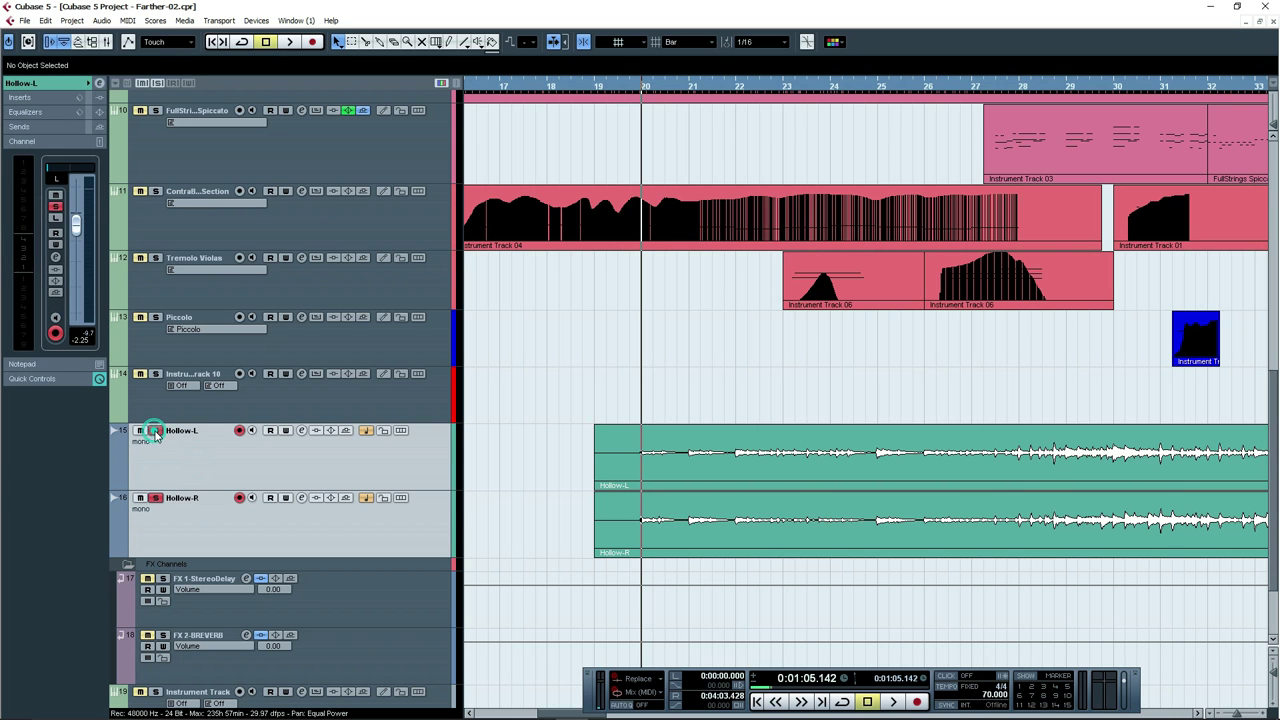
{"action": "left_click_drag", "start_coordinate": [894, 393], "coordinate": [813, 318]}
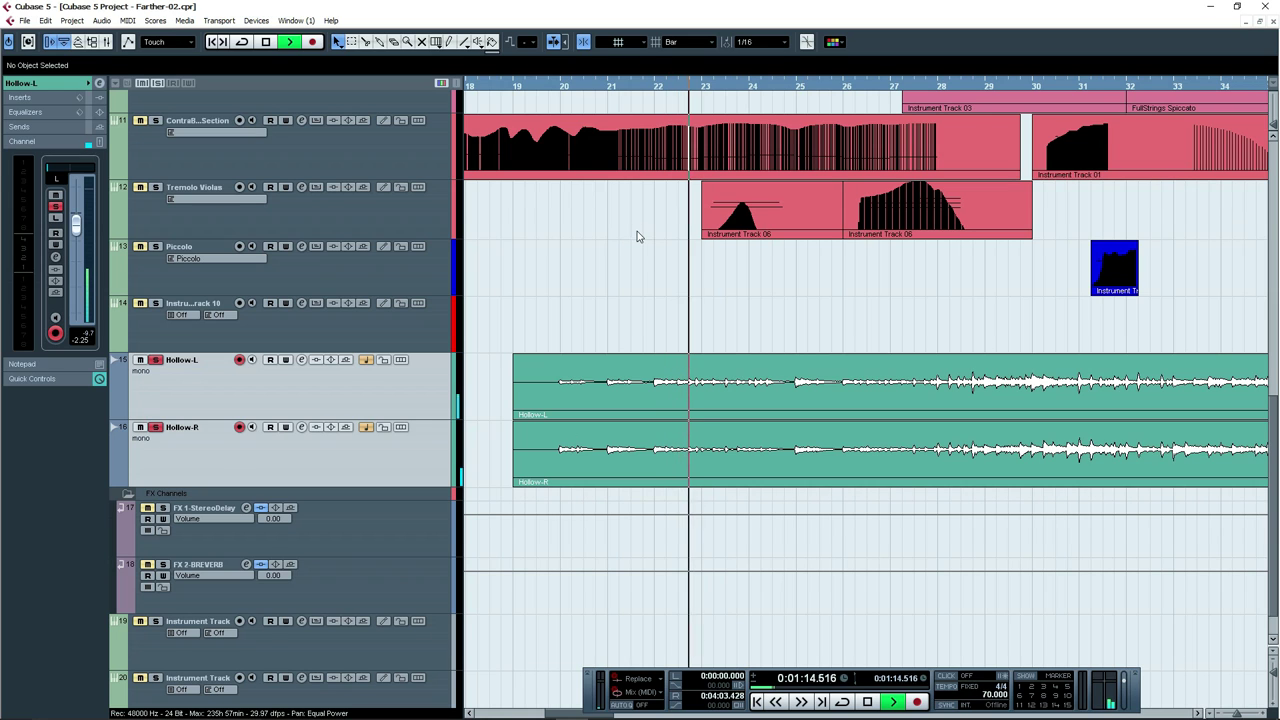
Clear the Hollow-L and Hollow-R solos, play the full arrangement from bar 19, and look over the tracks.
{"action": "left_click", "coordinate": [519, 86]}
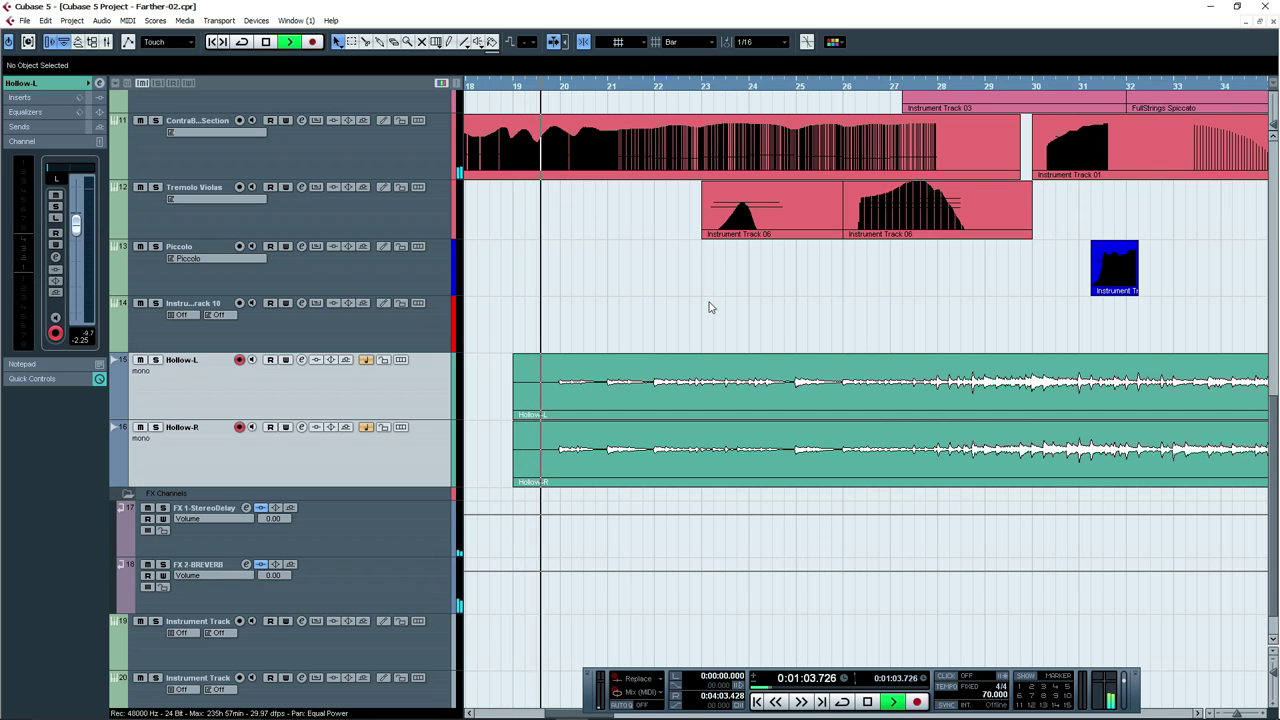
{"action": "scroll", "coordinate": [749, 337], "scroll_direction": "left", "scroll_amount": 2}
{"action": "scroll", "coordinate": [749, 337], "scroll_direction": "up", "scroll_amount": 10}
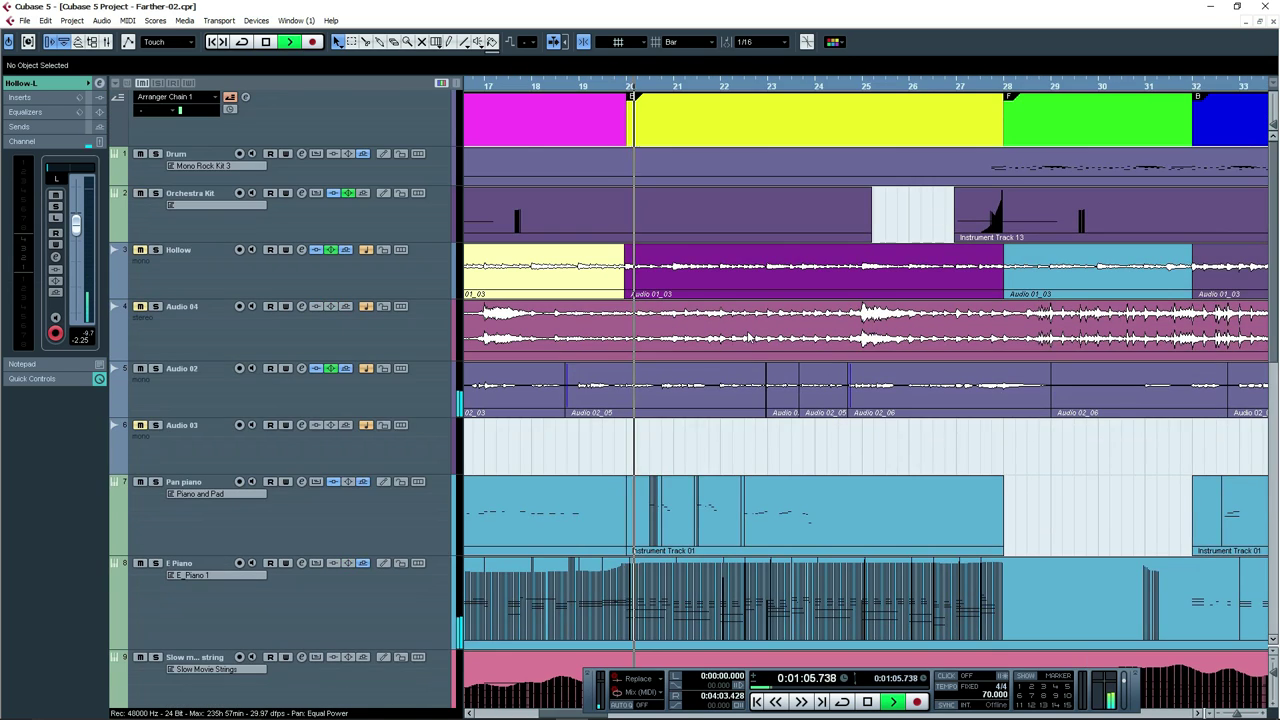
{"action": "scroll", "coordinate": [748, 337], "scroll_direction": "down", "scroll_amount": 3}
{"action": "key", "text": "g"}
{"action": "key", "text": "g"}
{"action": "key", "text": "g"}
{"action": "key", "text": "g"}
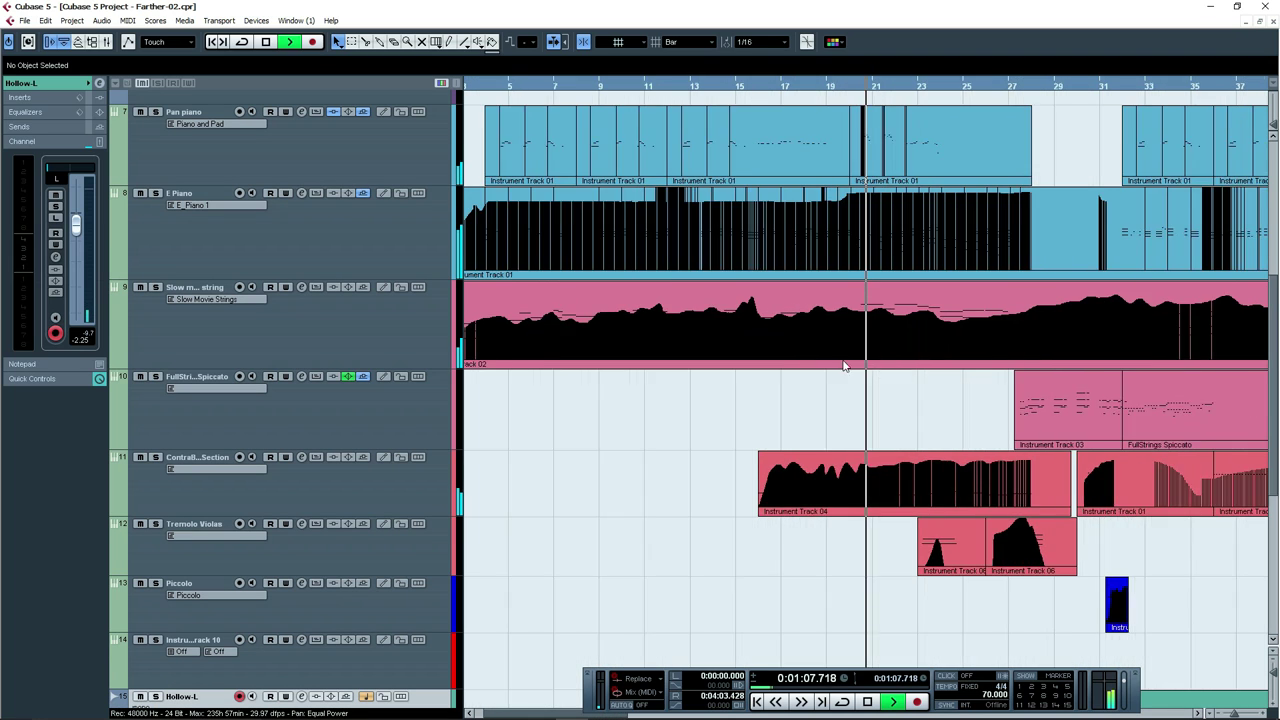
{"action": "key", "text": "g"}
{"action": "key", "text": "g"}
{"action": "scroll", "coordinate": [916, 373], "scroll_direction": "down", "scroll_amount": 5}
{"action": "scroll", "coordinate": [983, 258], "scroll_direction": "up", "scroll_amount": 2}
{"action": "scroll", "coordinate": [911, 326], "scroll_direction": "right", "scroll_amount": 5}
{"action": "scroll", "coordinate": [826, 423], "scroll_direction": "up", "scroll_amount": 4}
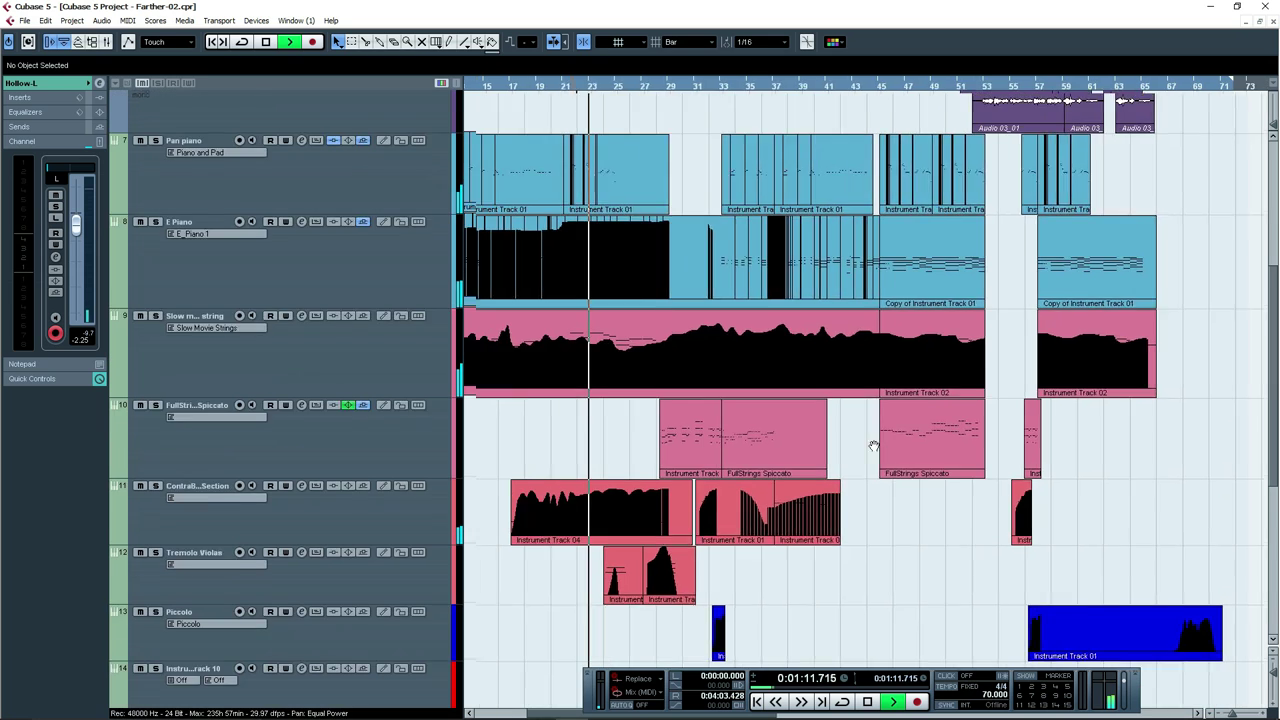
{"action": "scroll", "coordinate": [873, 445], "scroll_direction": "left", "scroll_amount": 1}
Open the Slow movie string part in the Score Editor, examine its notation during playback, and close the editor.
{"action": "double_click", "coordinate": [622, 335]}
{"action": "scroll", "coordinate": [657, 325], "scroll_direction": "up", "scroll_amount": 5}
{"action": "left_click", "coordinate": [155, 20]}
{"action": "left_click", "coordinate": [185, 34]}
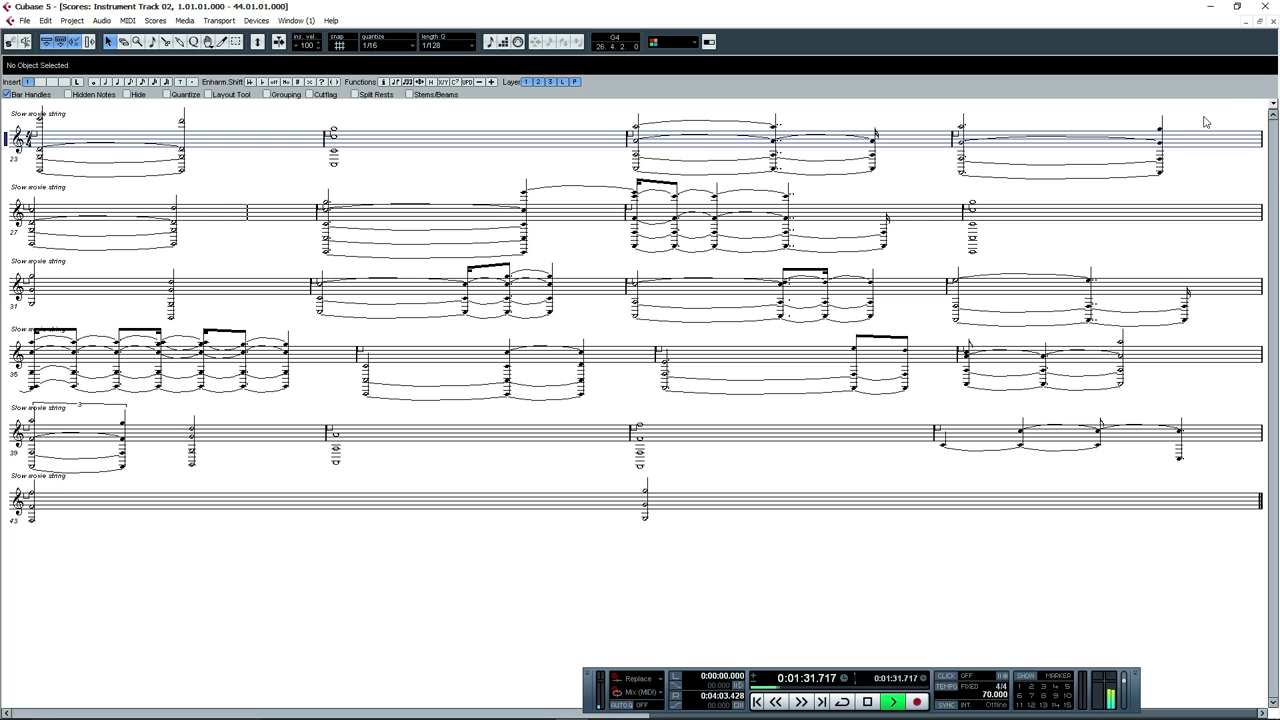
{"action": "left_click", "coordinate": [1273, 22]}
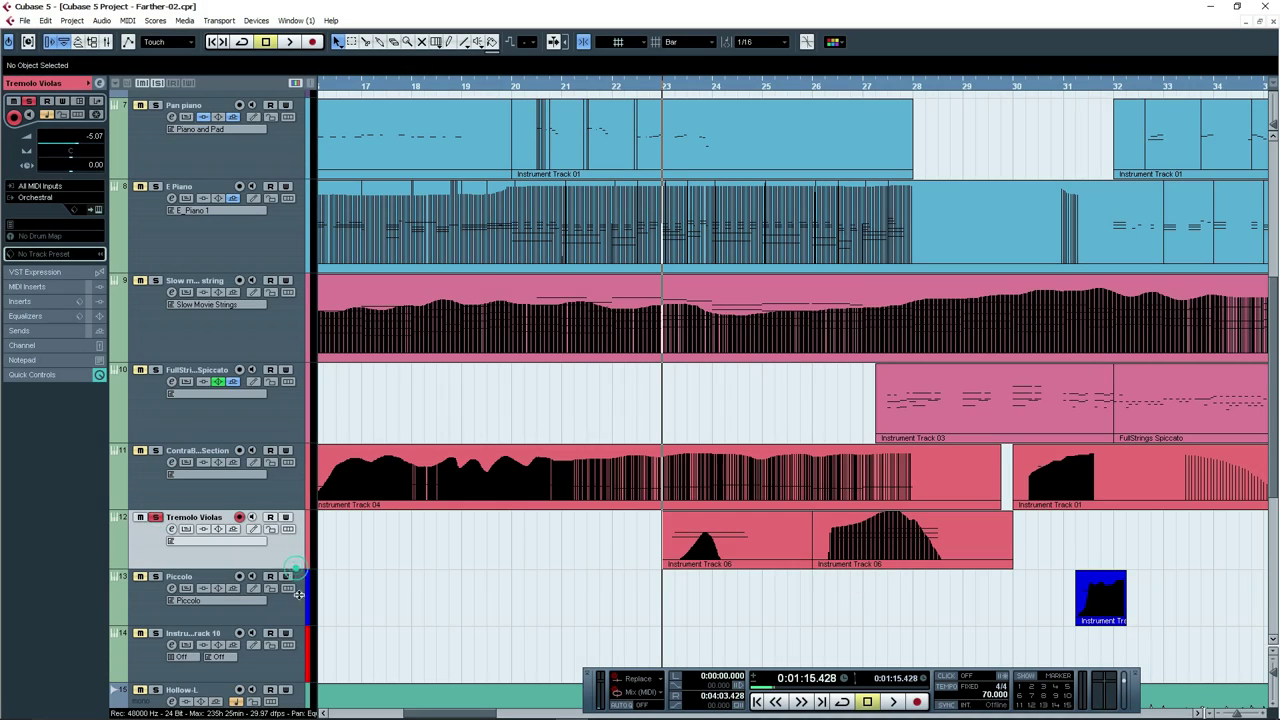
Play the first Tremolo Violas part soloed from bar 23, then stop playback.
{"action": "scroll", "coordinate": [470, 585], "scroll_direction": "down", "scroll_amount": 8}
{"action": "key", "text": "space"}
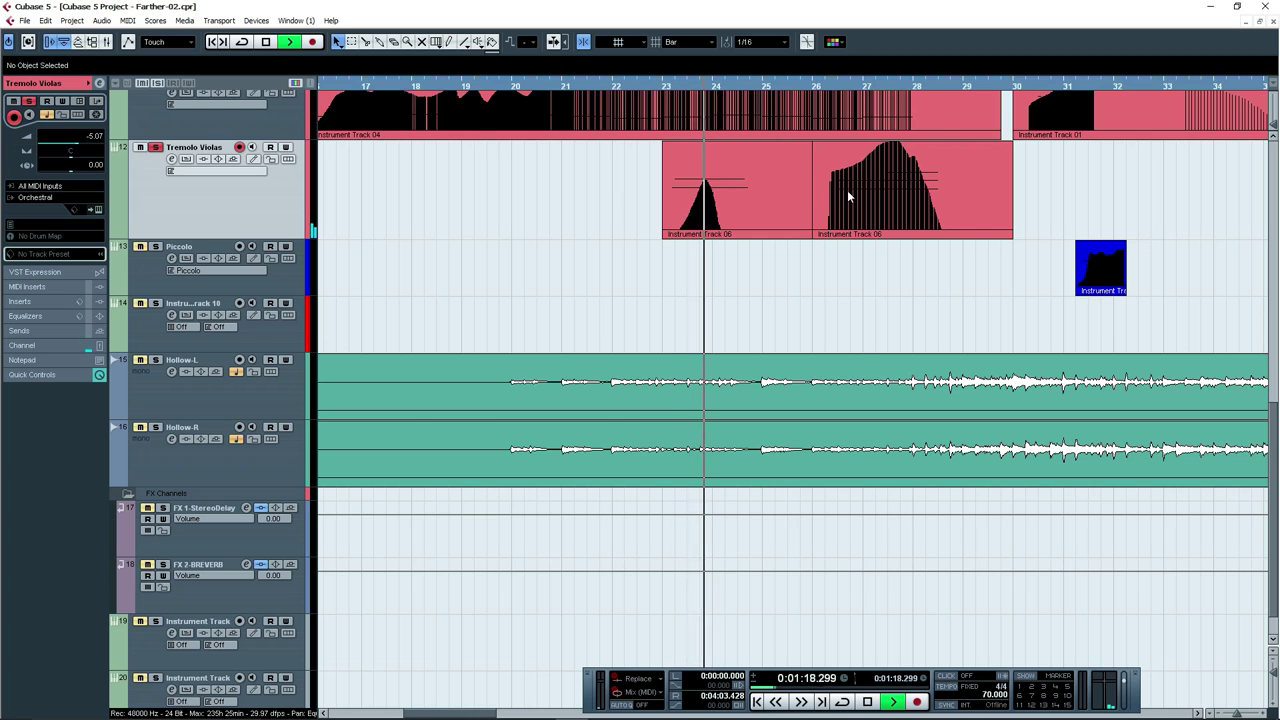
{"action": "key", "text": "space"}
Play the second Tremolo Violas part soloed from bar 26, examine its notes and volume curve in the Key Editor, and close it.
{"action": "left_click", "coordinate": [829, 86]}
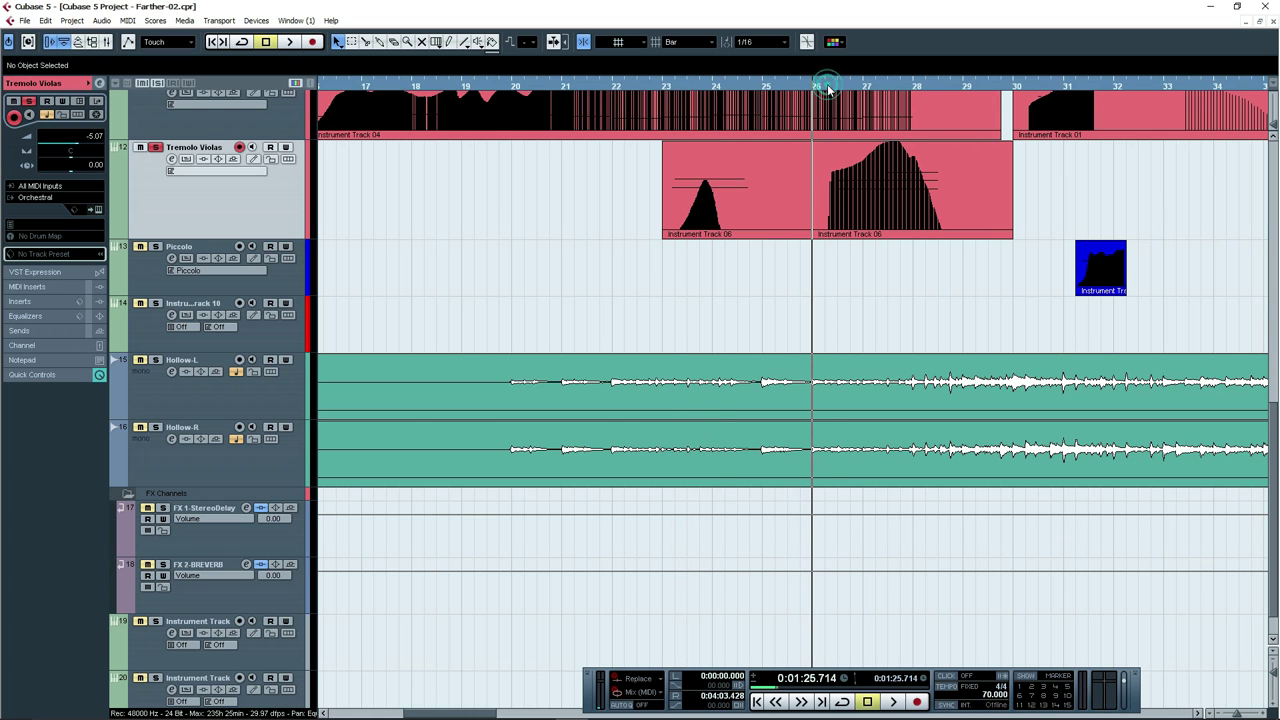
{"action": "key", "text": "h"}
{"action": "key", "text": "h"}
{"action": "key", "text": "h"}
{"action": "key", "text": "h"}
{"action": "left_click_drag", "start_coordinate": [958, 306], "coordinate": [654, 356]}
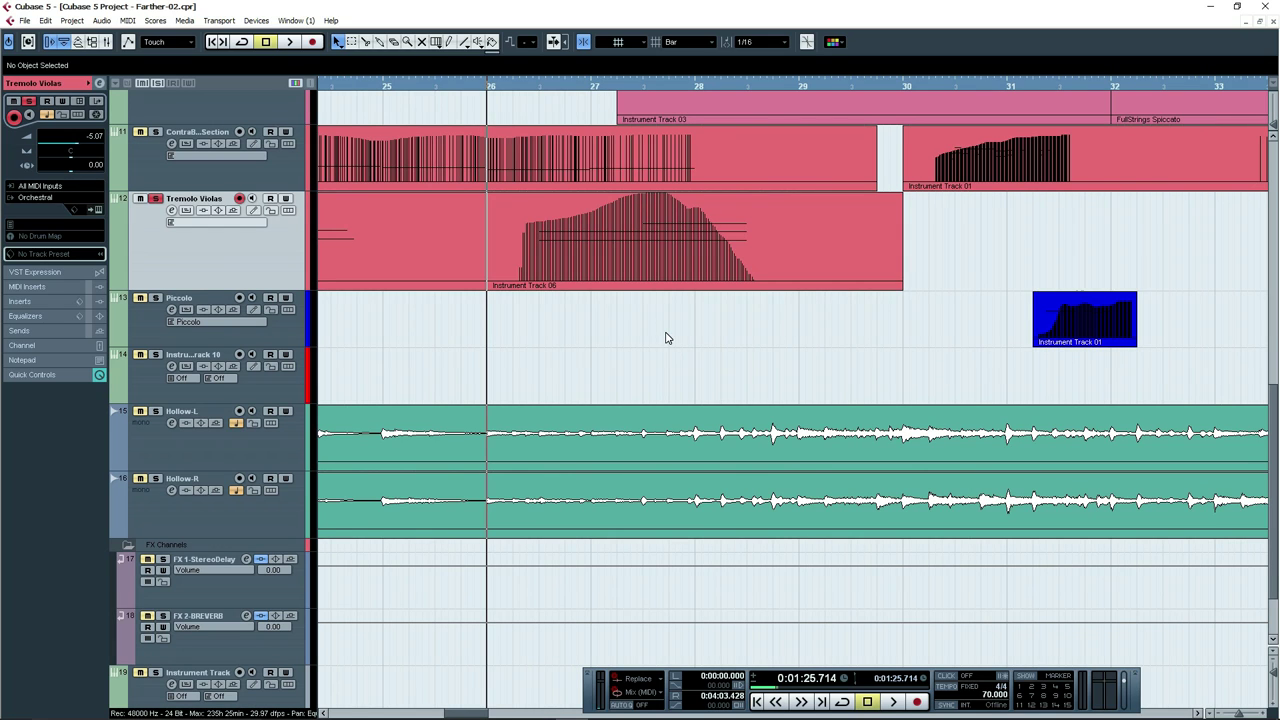
{"action": "key", "text": "space"}
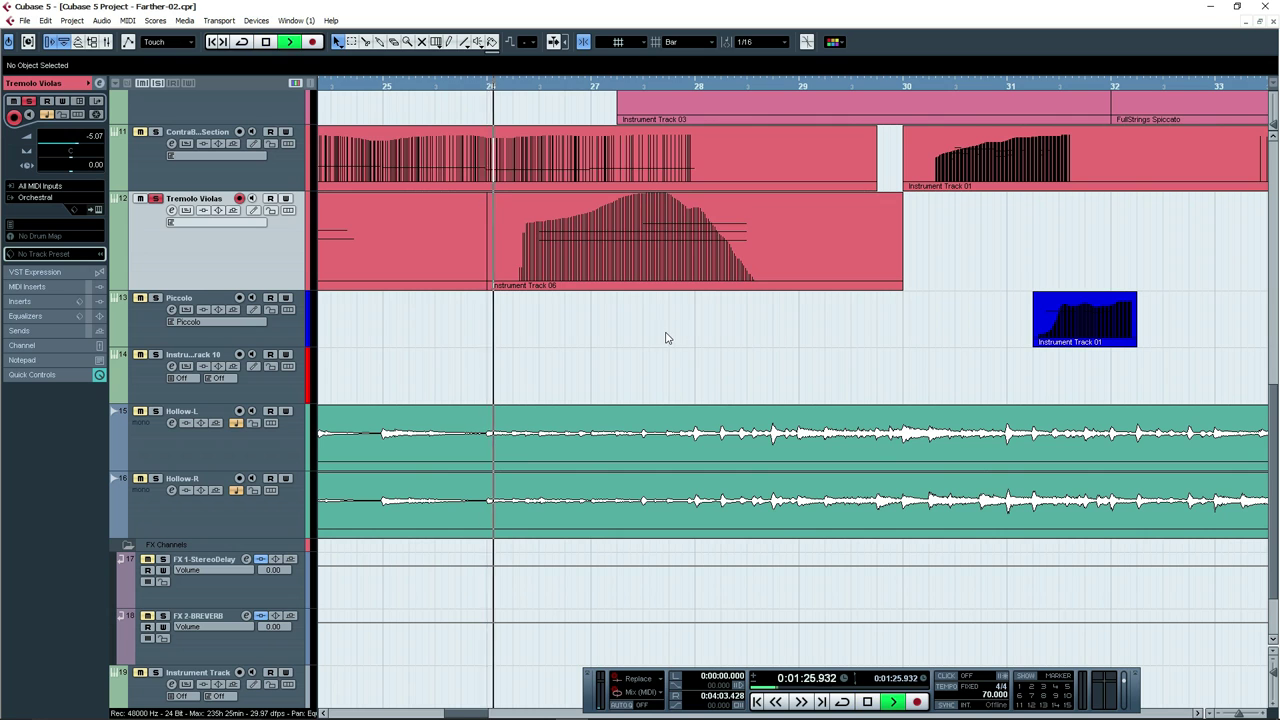
{"action": "double_click", "coordinate": [706, 238]}
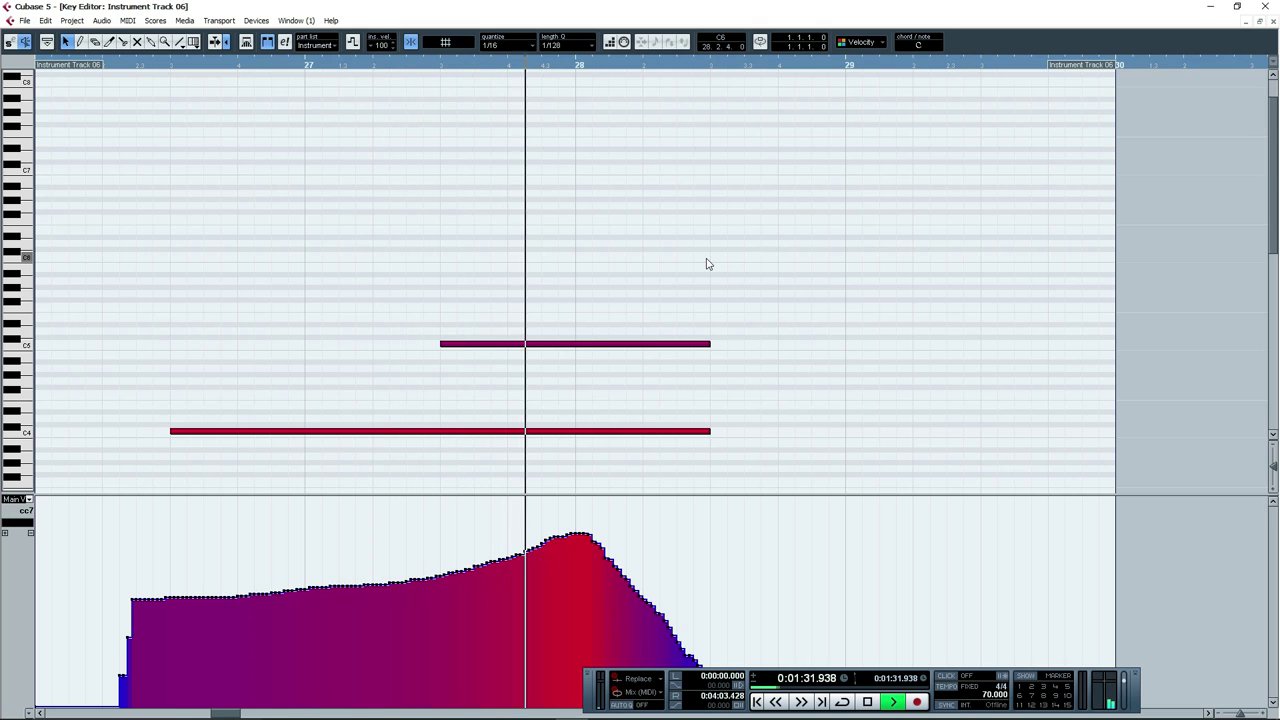
{"action": "key", "text": "space"}
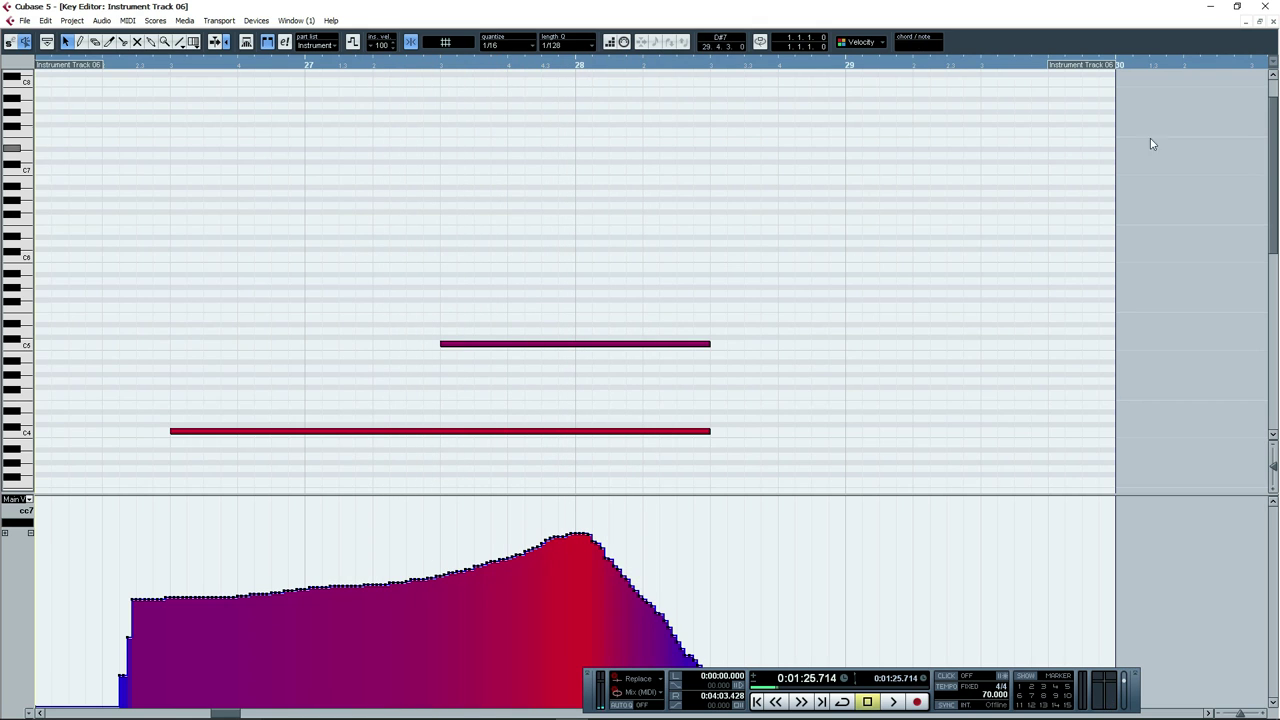
{"action": "left_click", "coordinate": [1273, 21]}
{"action": "left_click", "coordinate": [796, 345]}
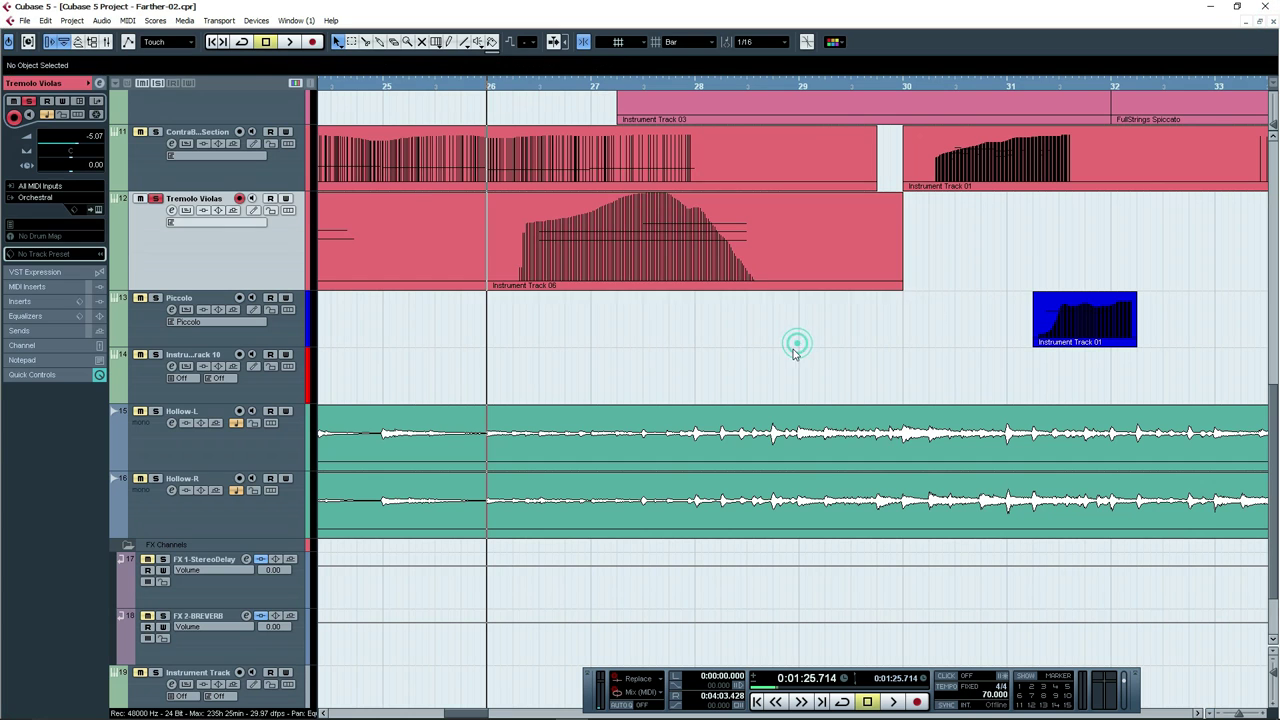
Clear the Tremolo Violas solo and look over the parts on the neighbouring string tracks.
{"action": "key", "text": "h"}
{"action": "key", "text": "h"}
{"action": "key", "text": "h"}
{"action": "key", "text": "h"}
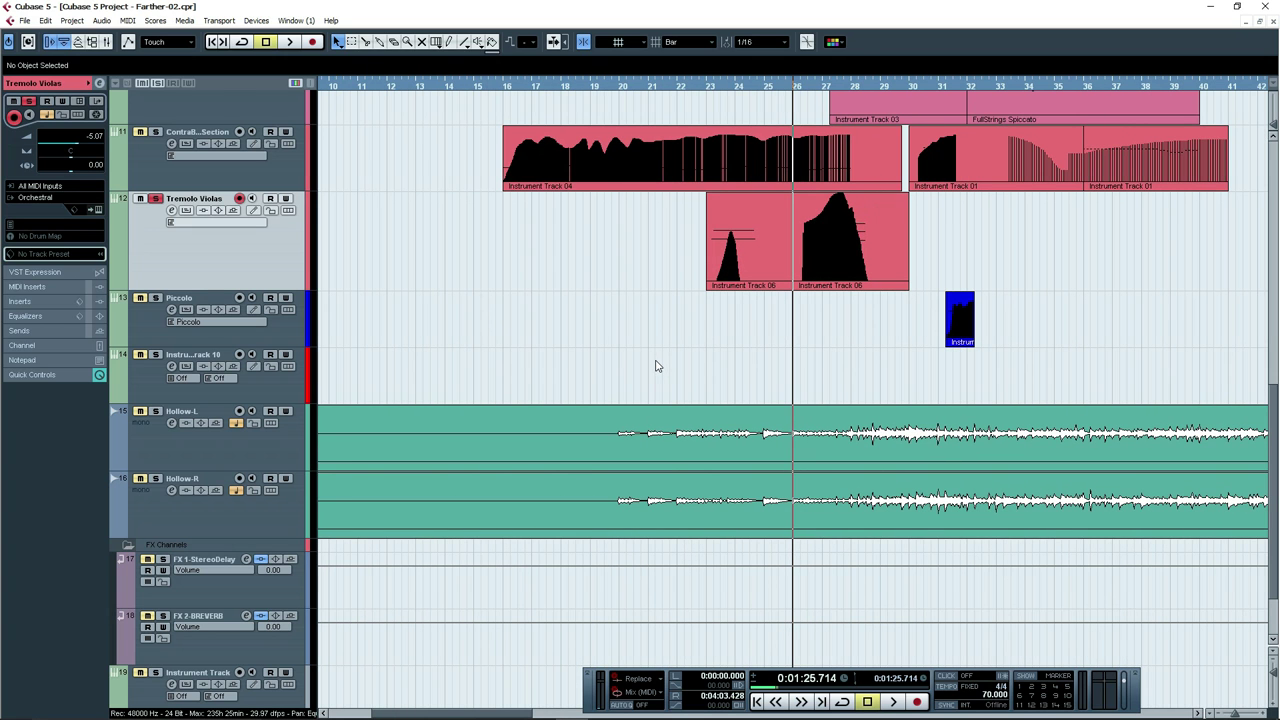
{"action": "key", "text": "h"}
{"action": "key", "text": "g"}
{"action": "key", "text": "g"}
{"action": "key", "text": "g"}
{"action": "scroll", "coordinate": [1041, 292], "scroll_direction": "up", "scroll_amount": 3}
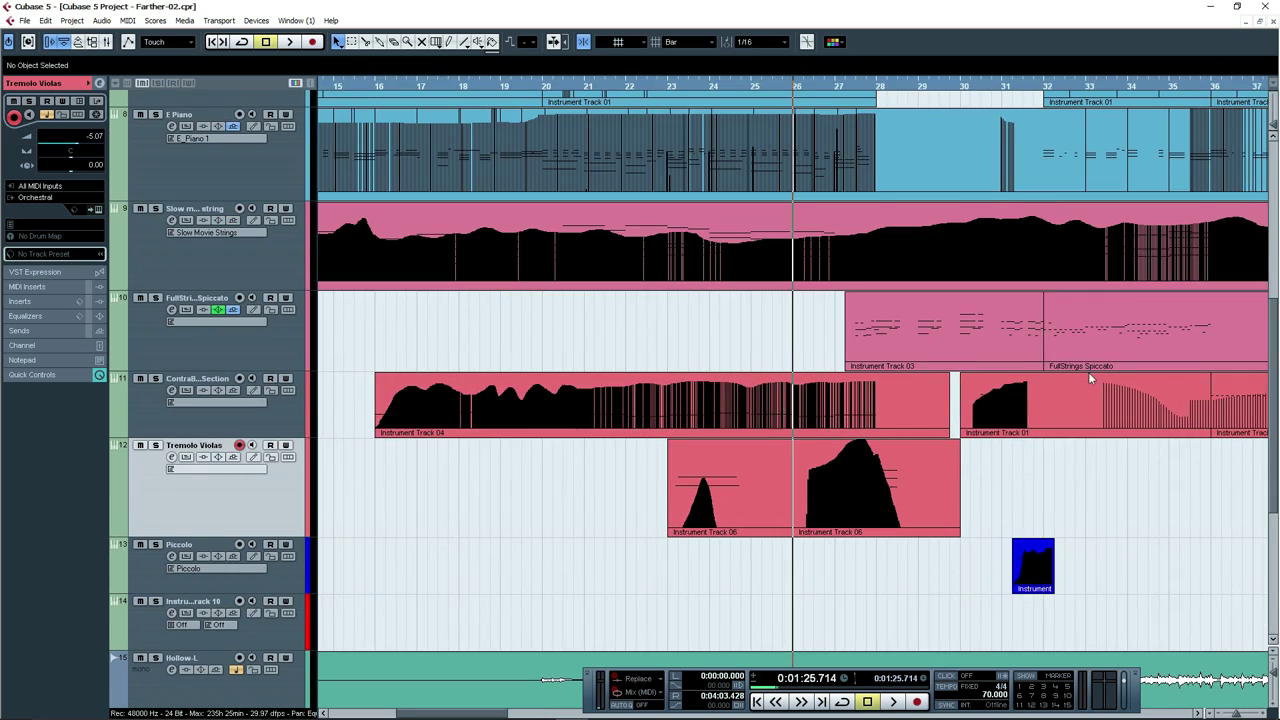
Place the cursor at bar 27, solo the FullStrings Spiccato track, and increase its track height.
{"action": "scroll", "coordinate": [1088, 372], "scroll_direction": "right", "scroll_amount": 5}
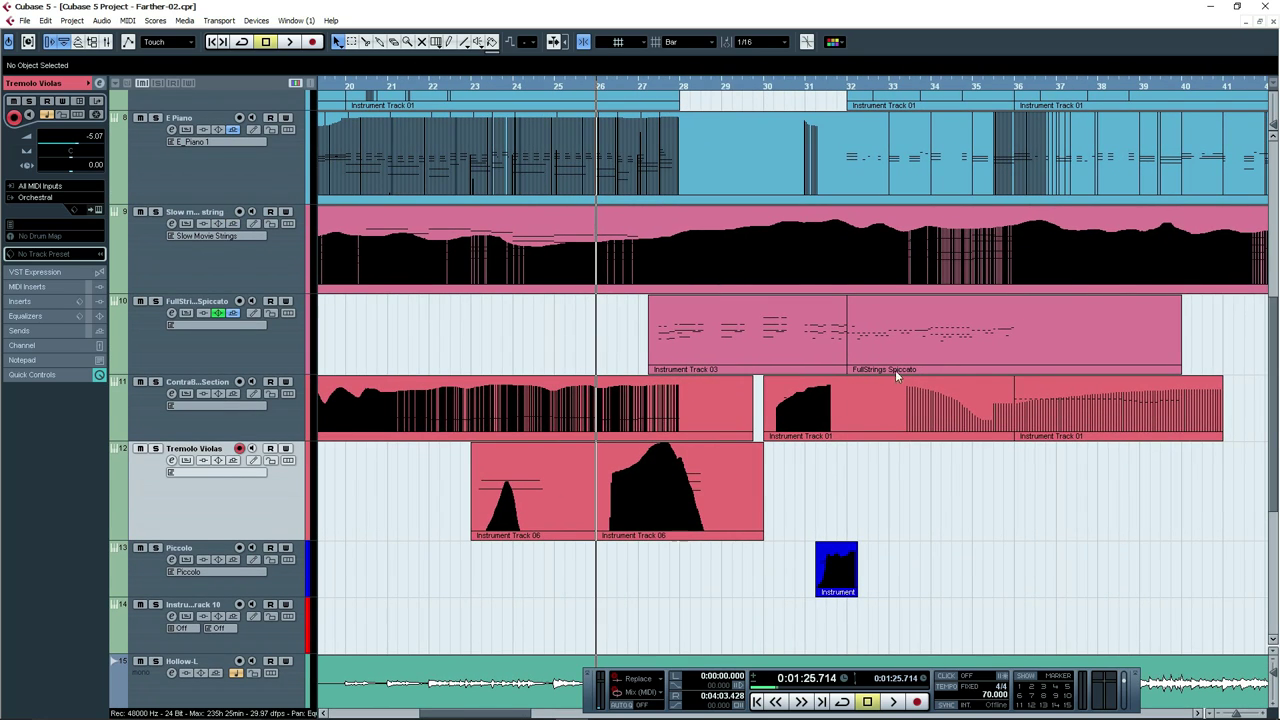
{"action": "key", "text": "g"}
{"action": "key", "text": "g"}
{"action": "scroll", "coordinate": [1074, 412], "scroll_direction": "right", "scroll_amount": 5}
{"action": "left_click", "coordinate": [588, 93]}
{"action": "key", "text": "h"}
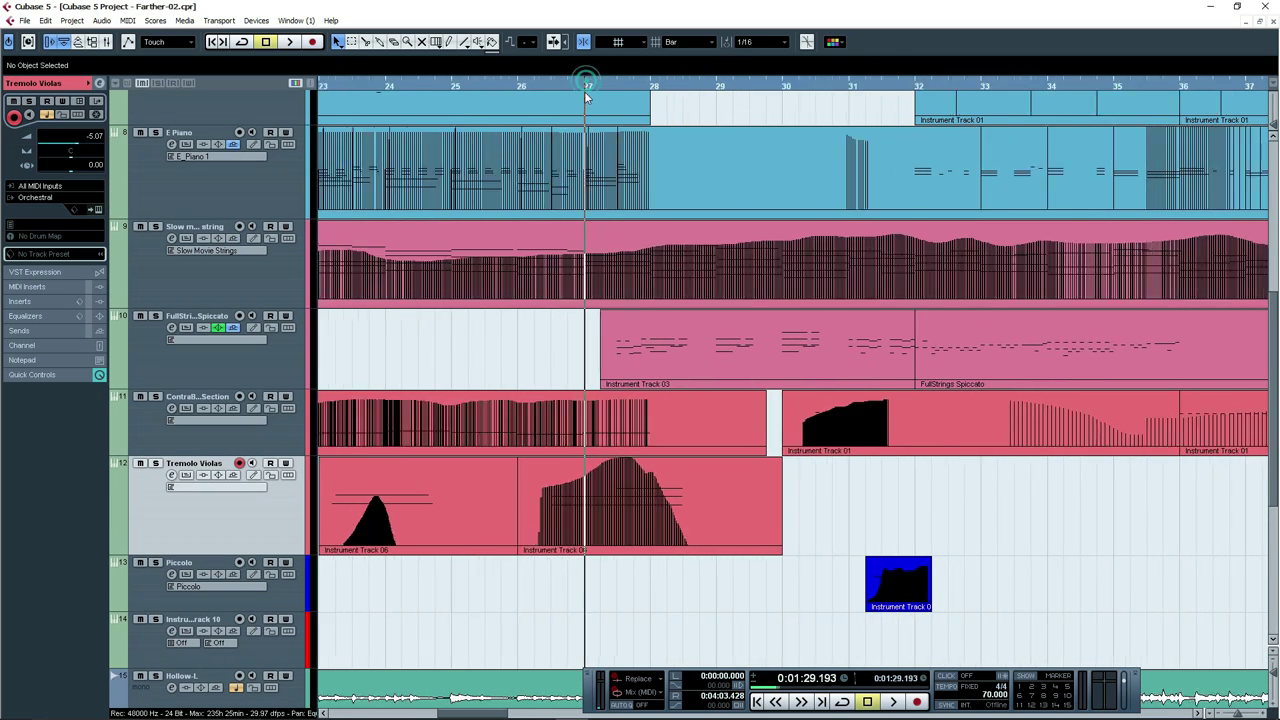
{"action": "left_click", "coordinate": [265, 356]}
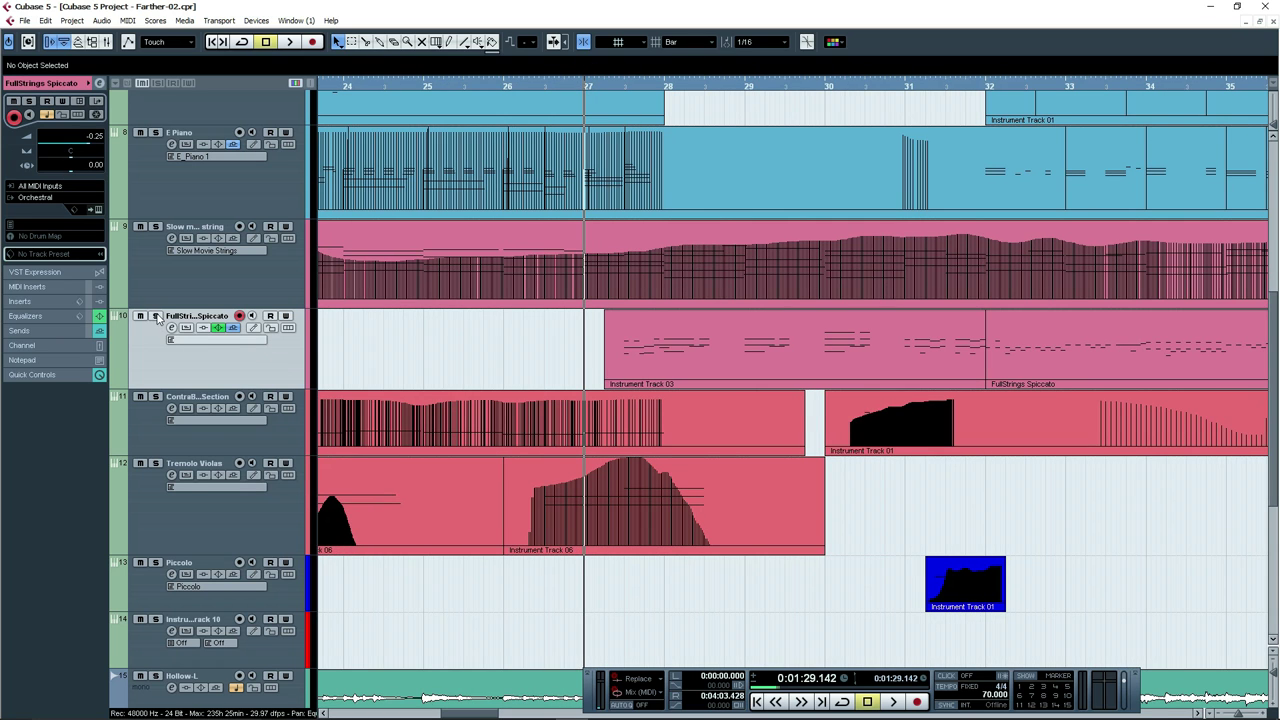
{"action": "left_click_drag", "start_coordinate": [277, 388], "coordinate": [294, 463]}
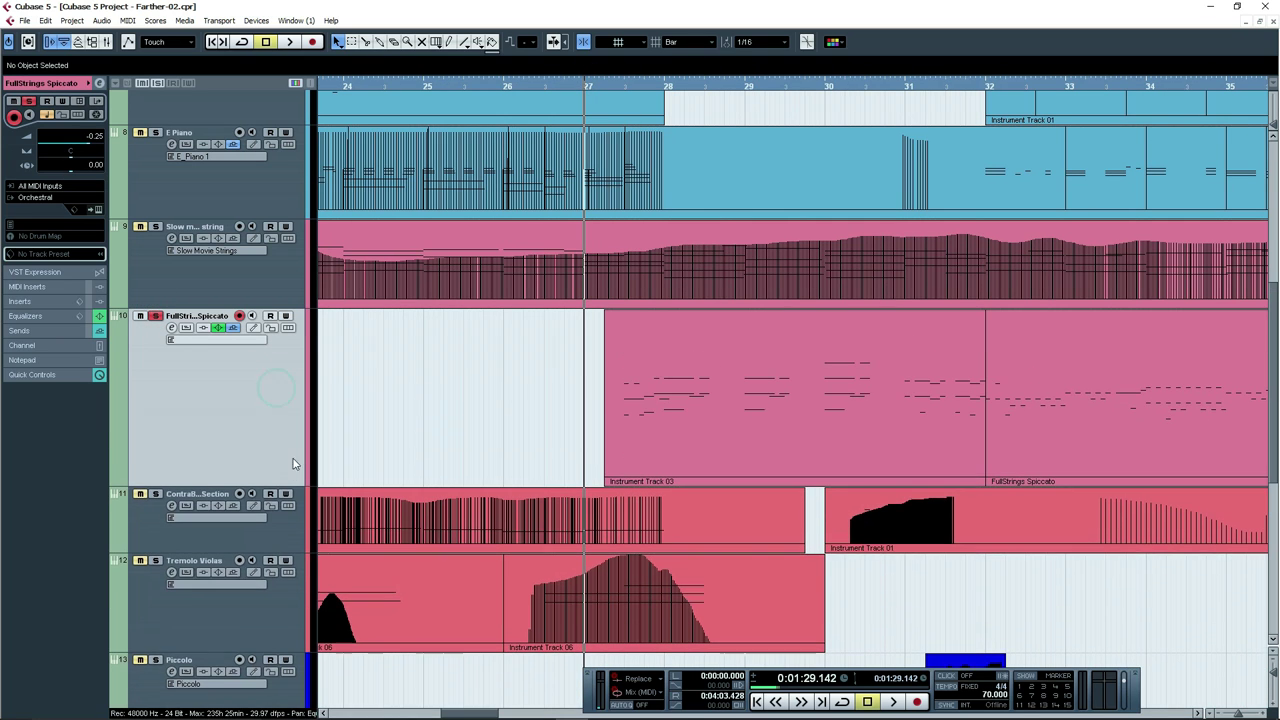
Open the first FullStrings Spiccato part in the Key Editor and play its opening notes from mid bar 27, then stop.
{"action": "double_click", "coordinate": [737, 395]}
{"action": "scroll", "coordinate": [430, 266], "scroll_direction": "down", "scroll_amount": 5}
{"action": "scroll", "coordinate": [420, 266], "scroll_direction": "up", "scroll_amount": 1}
{"action": "scroll", "coordinate": [691, 309], "scroll_direction": "left", "scroll_amount": 5}
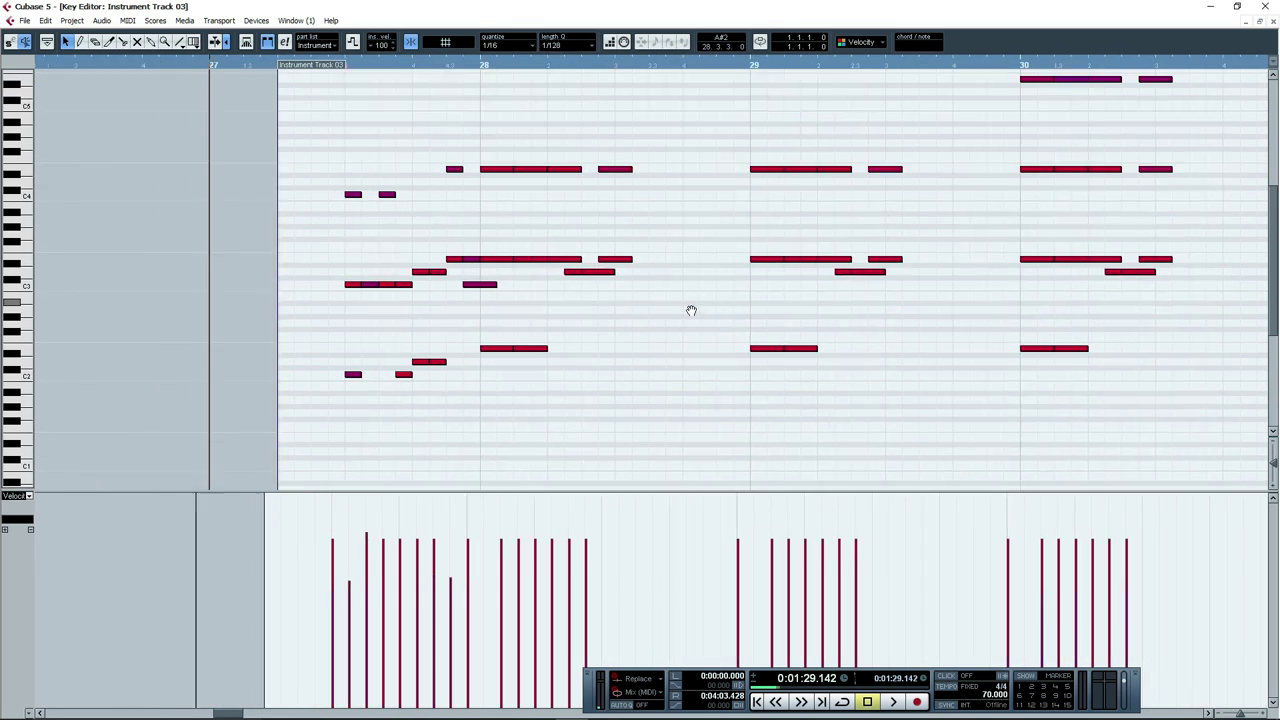
{"action": "left_click", "coordinate": [393, 68]}
{"action": "left_click_drag", "start_coordinate": [391, 68], "coordinate": [370, 88]}
{"action": "key", "text": "space"}
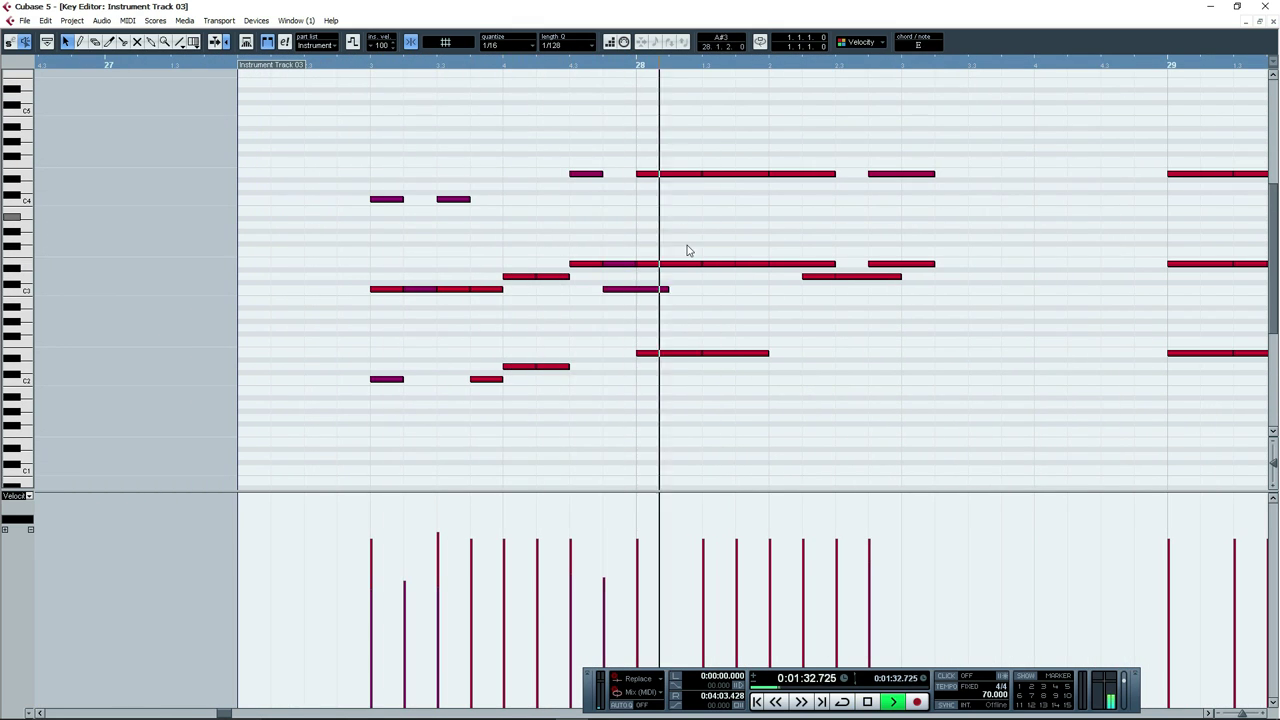
{"action": "key", "text": "space"}
Replay the soloed FullStrings Spiccato part from its first notes, following the whole part in the Key Editor.
{"action": "key", "text": "g"}
{"action": "key", "text": "g"}
{"action": "key", "text": "g"}
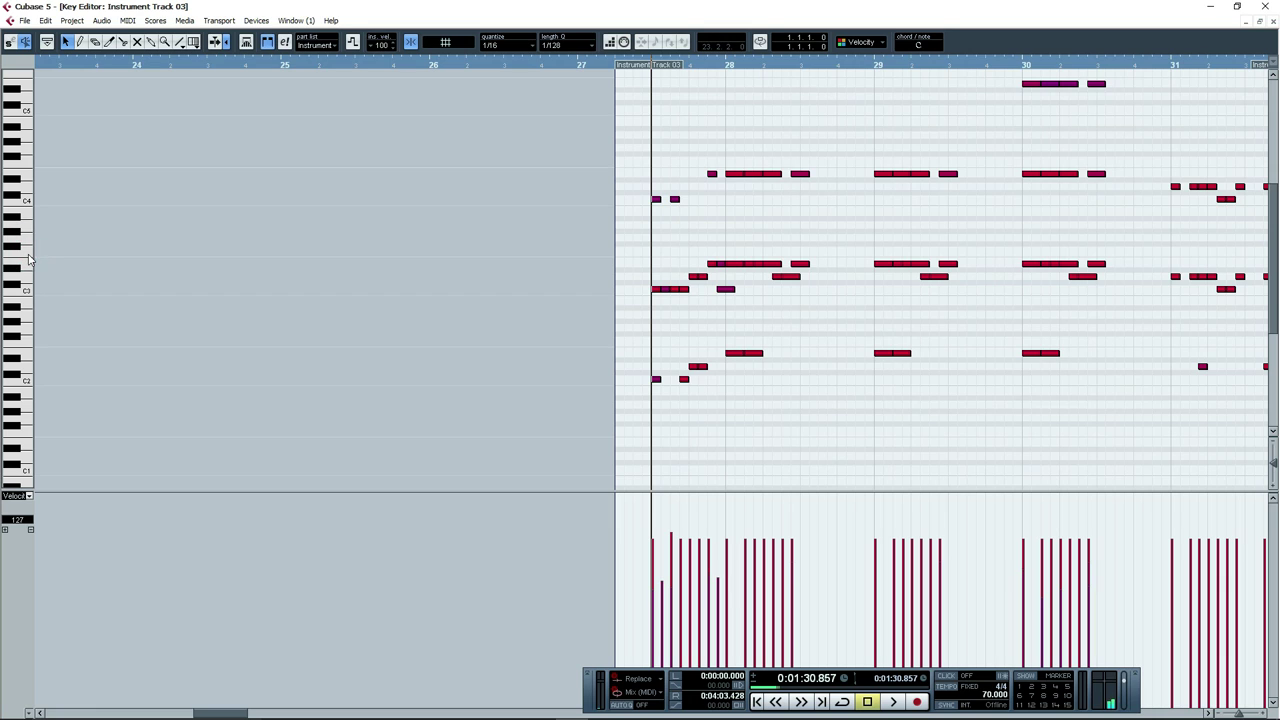
{"action": "key", "text": "space"}
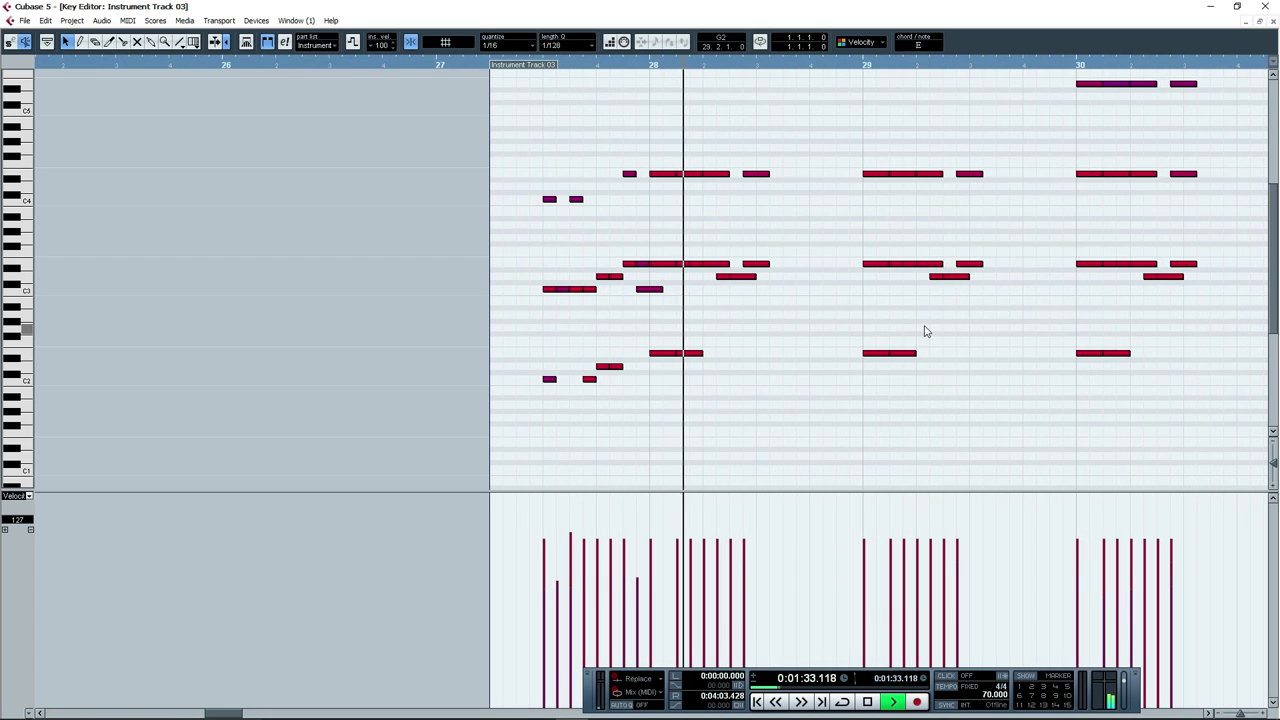
{"action": "key", "text": "g"}
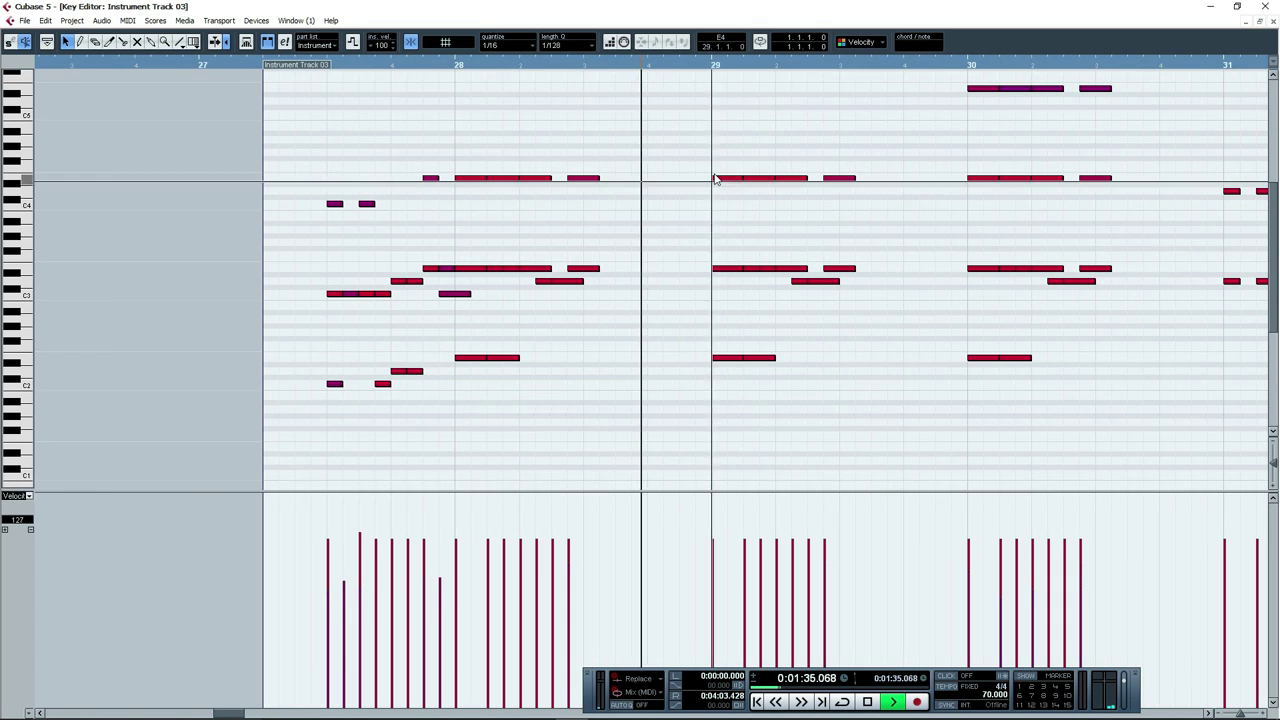
{"action": "key", "text": "g"}
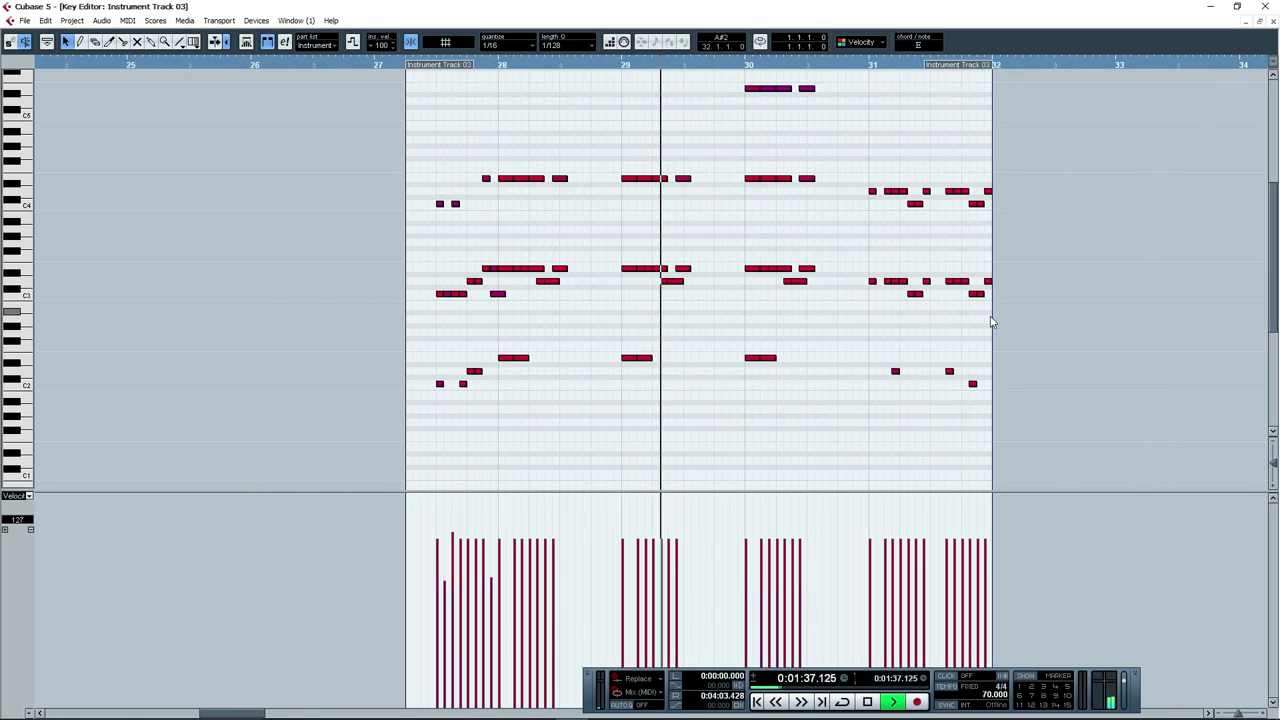
{"action": "scroll", "coordinate": [900, 272], "scroll_direction": "up", "scroll_amount": 2}
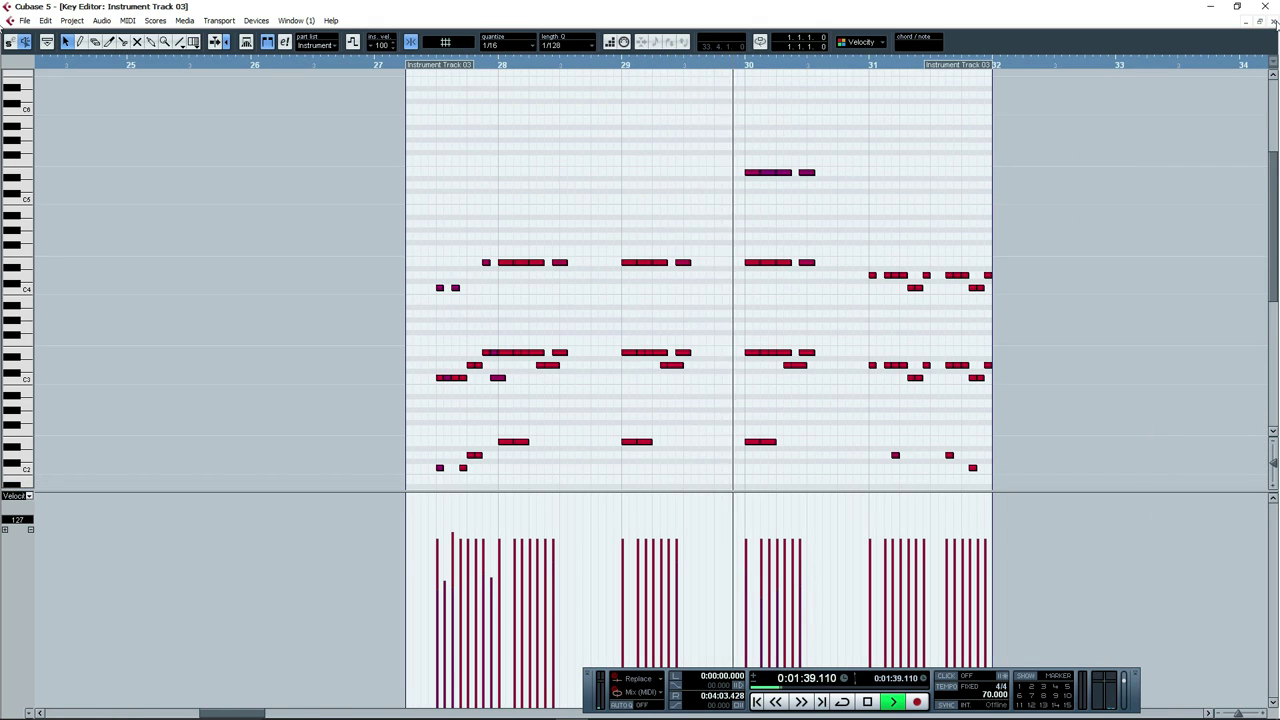
Close the Key Editor, stop playback, and return the project cursor to bar 27.
{"action": "left_click", "coordinate": [1273, 21]}
{"action": "key", "text": "g"}
{"action": "key", "text": "h"}
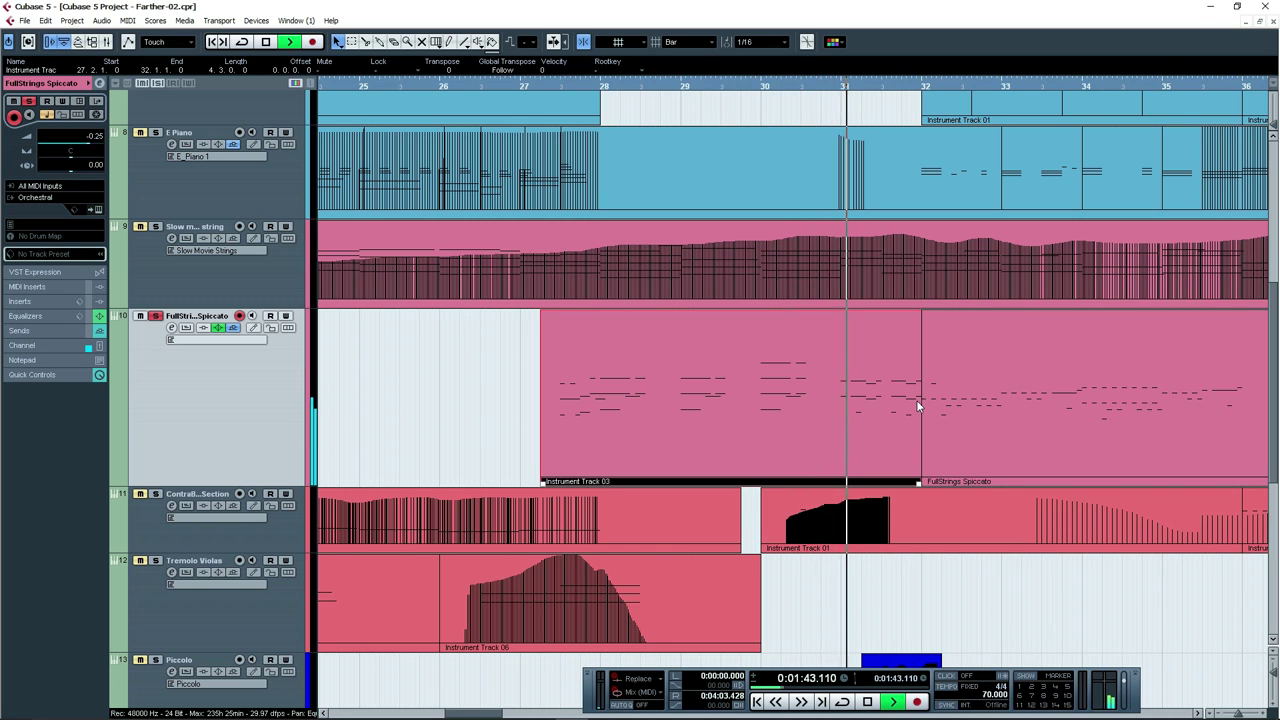
{"action": "key", "text": "space"}
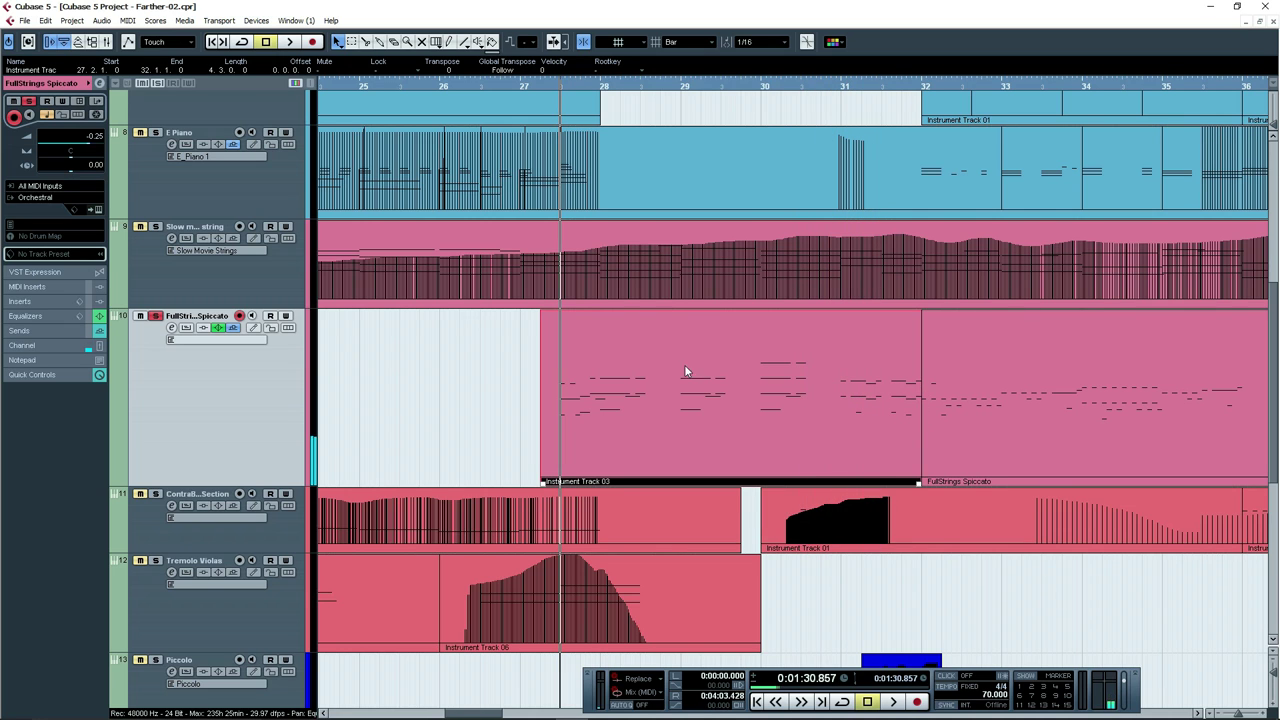
{"action": "left_click", "coordinate": [549, 90]}
Clear the FullStrings Spiccato solo, deselect its part, and look over the other tracks around bars 25 to 36.
{"action": "scroll", "coordinate": [750, 293], "scroll_direction": "up", "scroll_amount": 6}
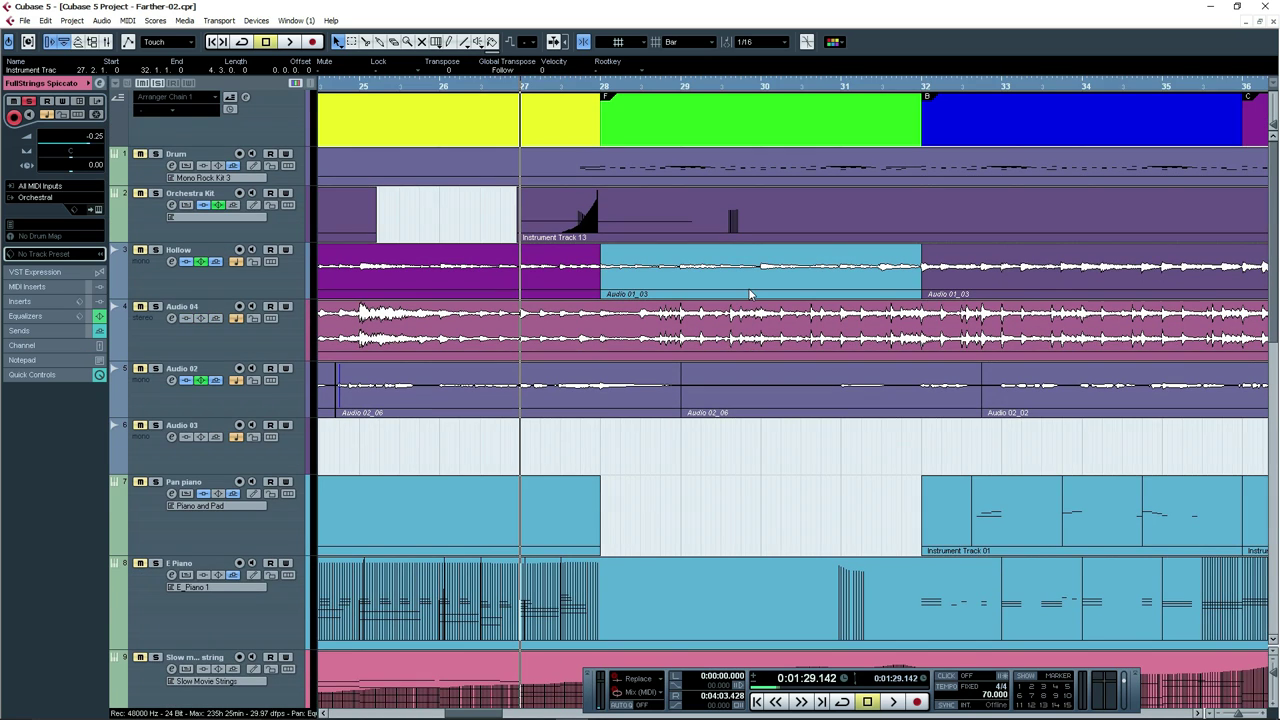
{"action": "scroll", "coordinate": [750, 293], "scroll_direction": "down", "scroll_amount": 6}
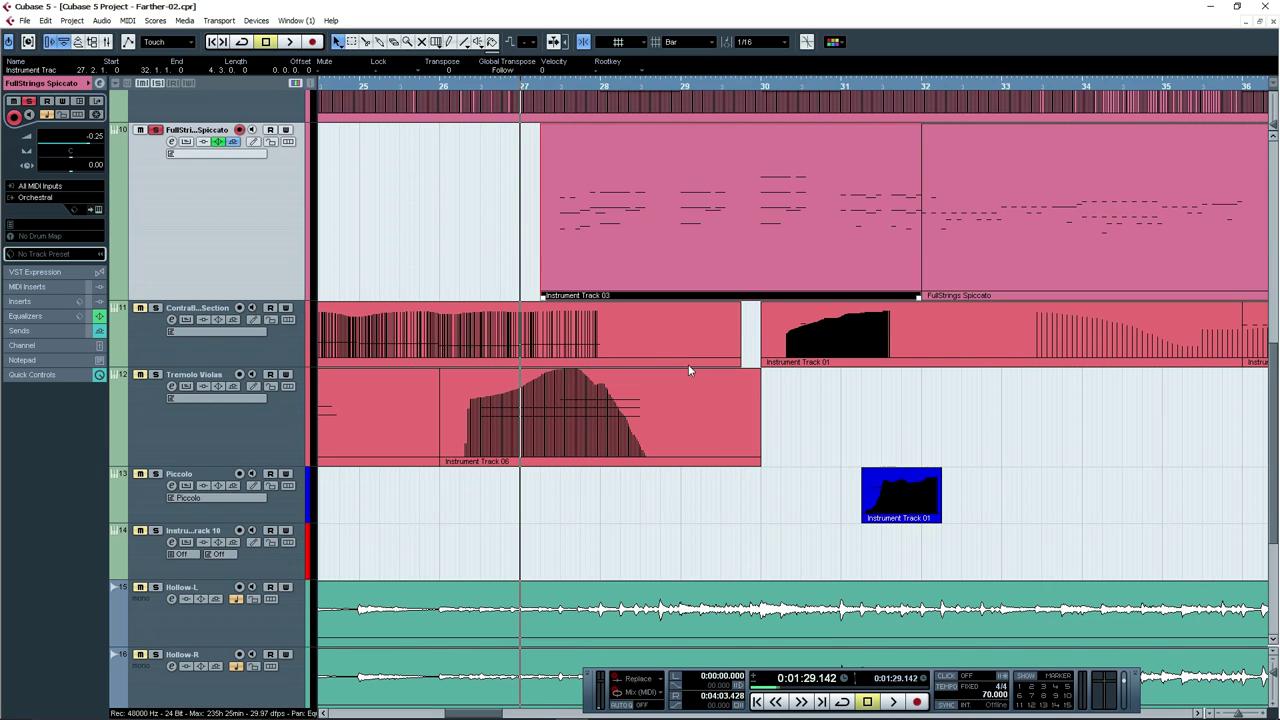
{"action": "scroll", "coordinate": [783, 530], "scroll_direction": "up", "scroll_amount": 5}
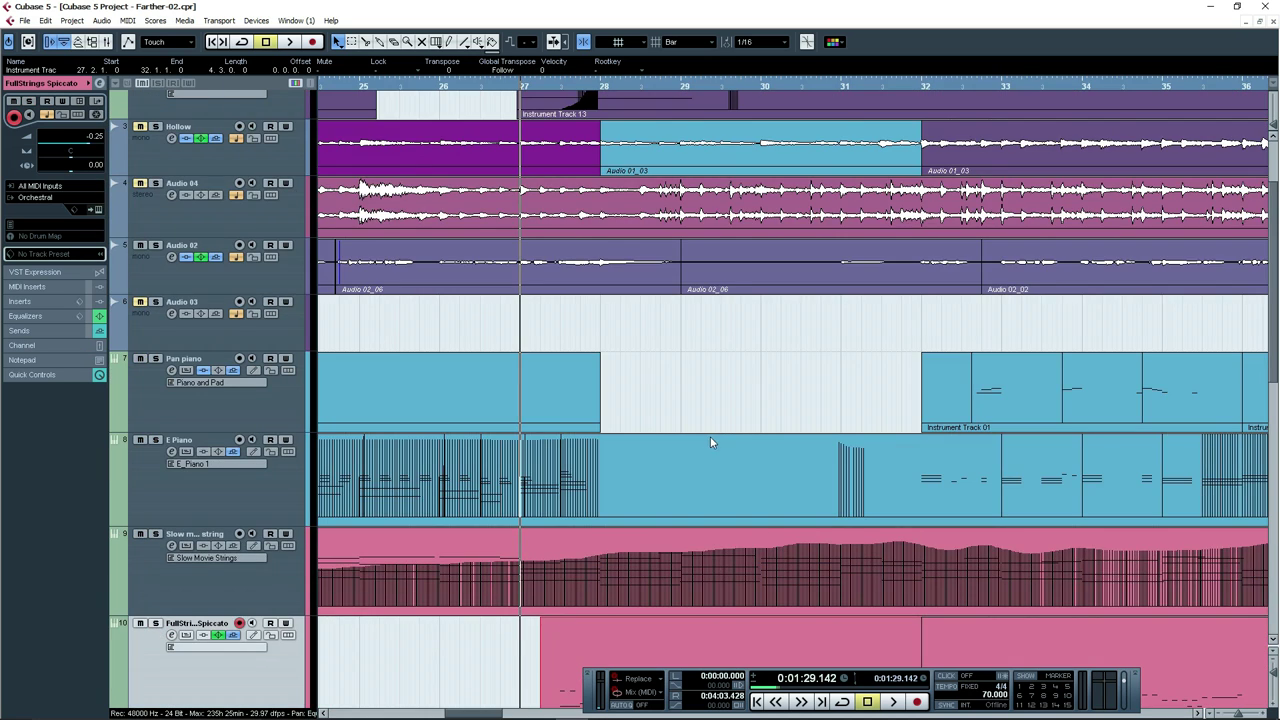
{"action": "left_click", "coordinate": [700, 398]}
{"action": "scroll", "coordinate": [720, 397], "scroll_direction": "up", "scroll_amount": 2}
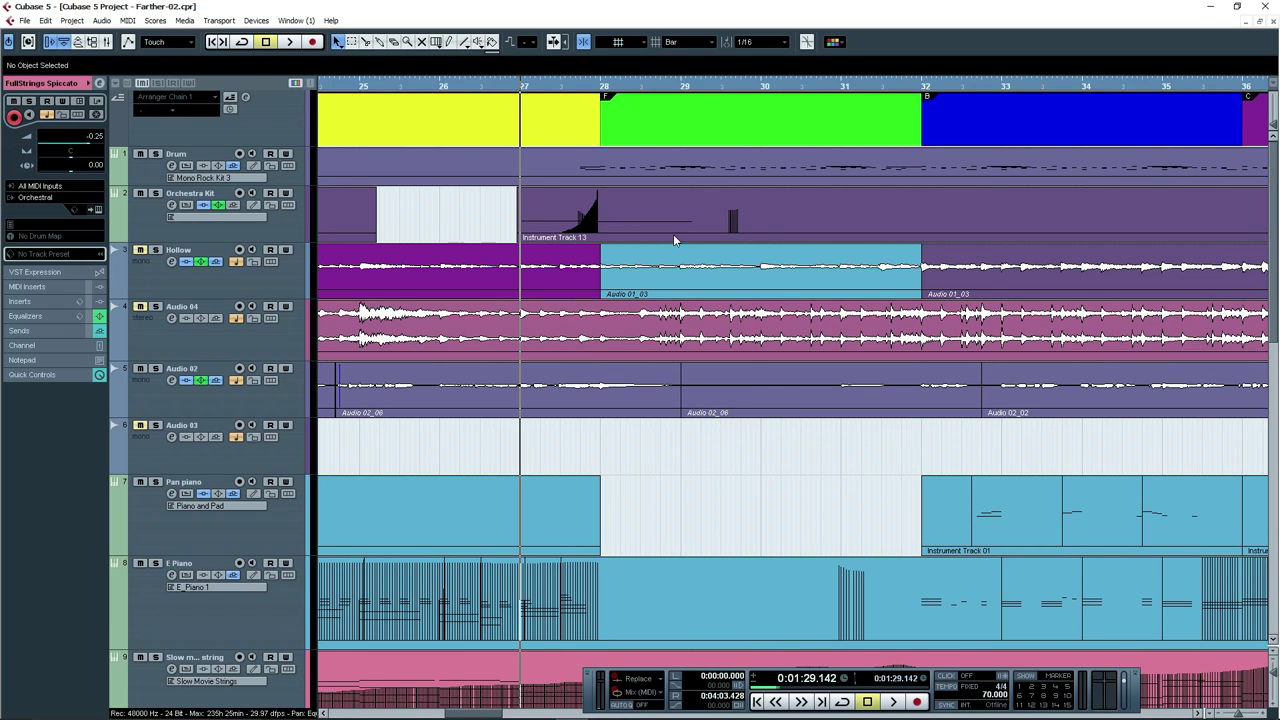
Play the arrangement from bar 27, increase the Drum track's height, then stop and place the cursor at bar 28.
{"action": "key", "text": "space"}
{"action": "scroll", "coordinate": [768, 398], "scroll_direction": "down", "scroll_amount": 3}
{"action": "scroll", "coordinate": [768, 398], "scroll_direction": "up", "scroll_amount": 3}
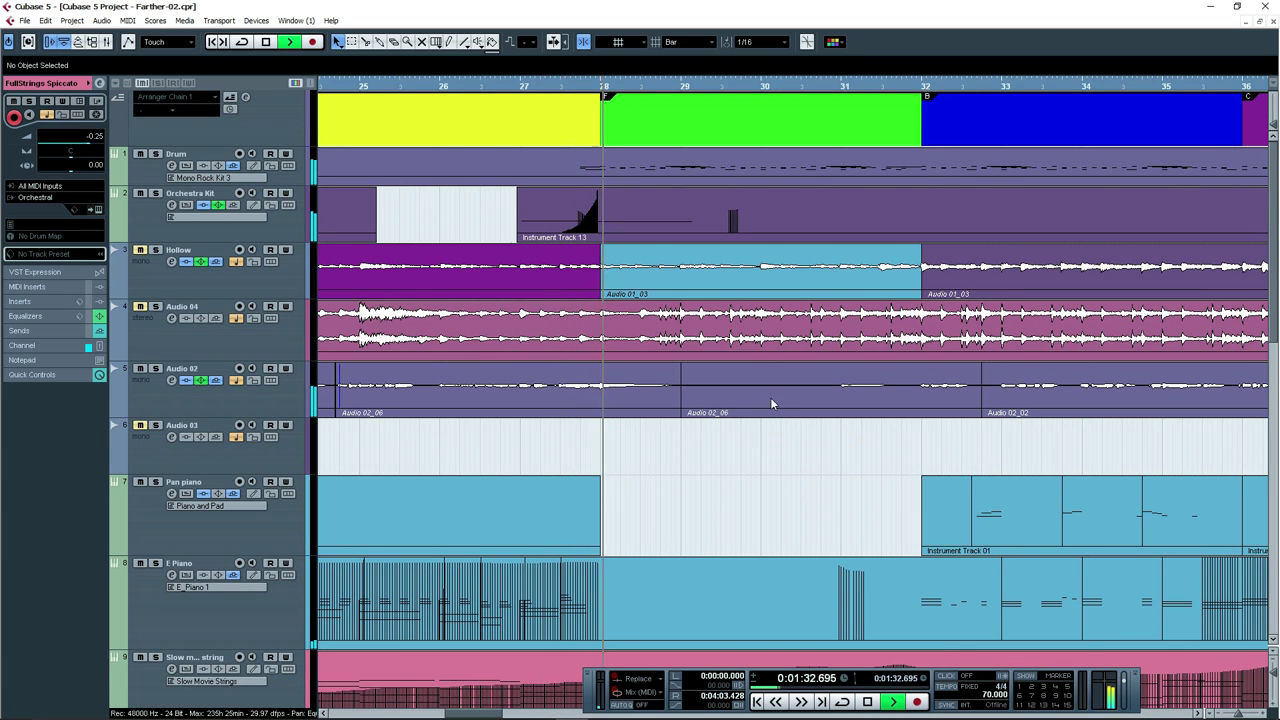
{"action": "left_click_drag", "start_coordinate": [298, 183], "coordinate": [311, 270]}
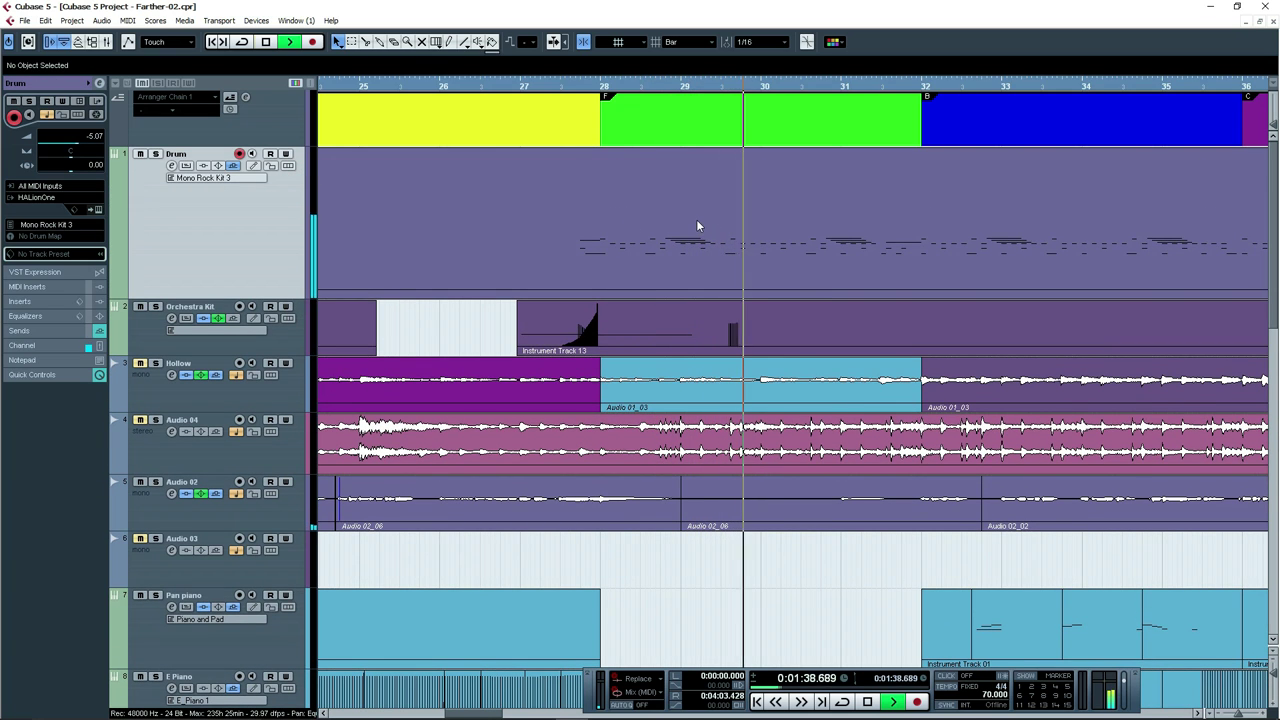
{"action": "key", "text": "space"}
{"action": "left_click", "coordinate": [559, 85]}
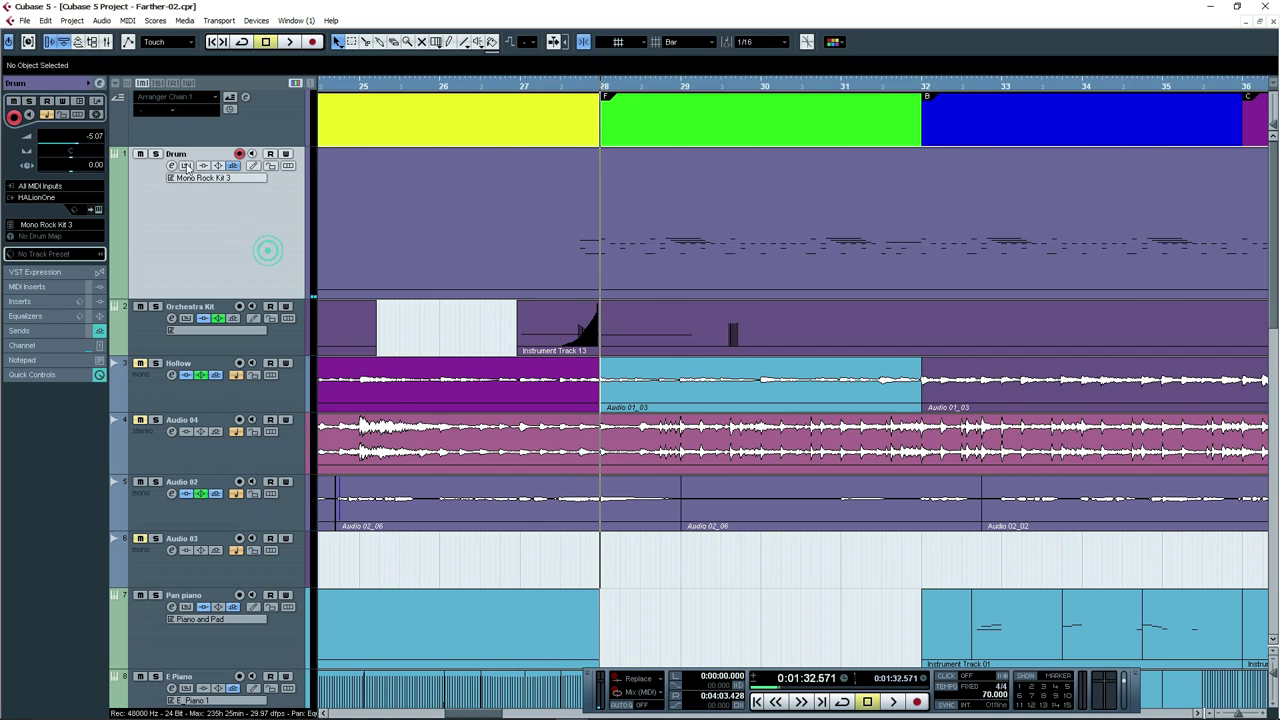
Solo the Drum track, inspect its HALionOne Mono Rock Kit 3 instrument and the preset browser, and close both windows.
{"action": "left_click", "coordinate": [97, 211]}
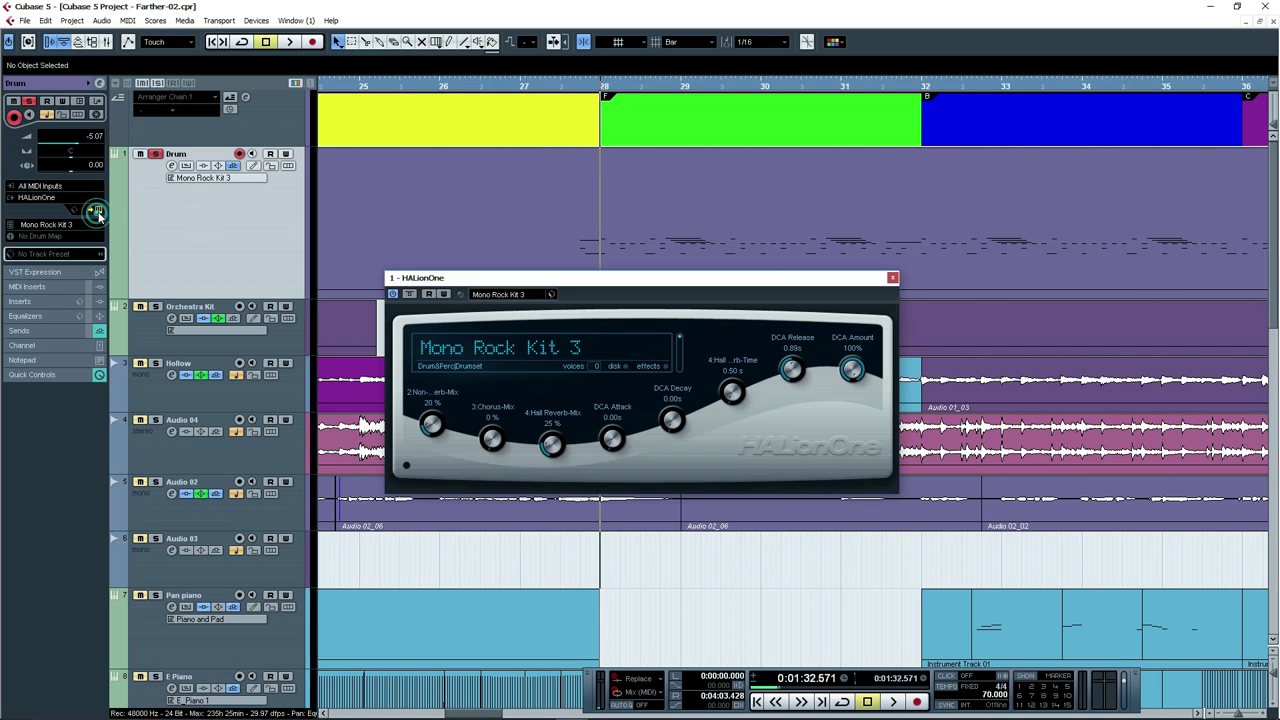
{"action": "left_click", "coordinate": [525, 296]}
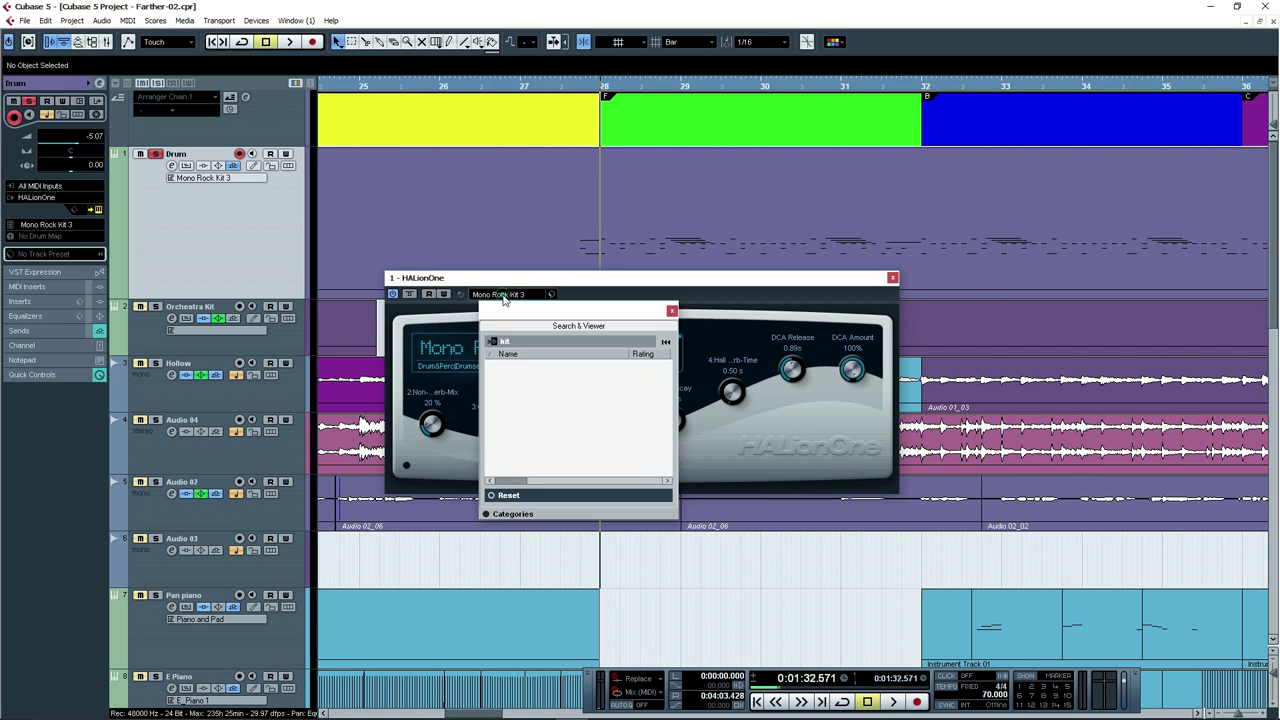
{"action": "left_click", "coordinate": [675, 311]}
{"action": "left_click", "coordinate": [891, 277]}
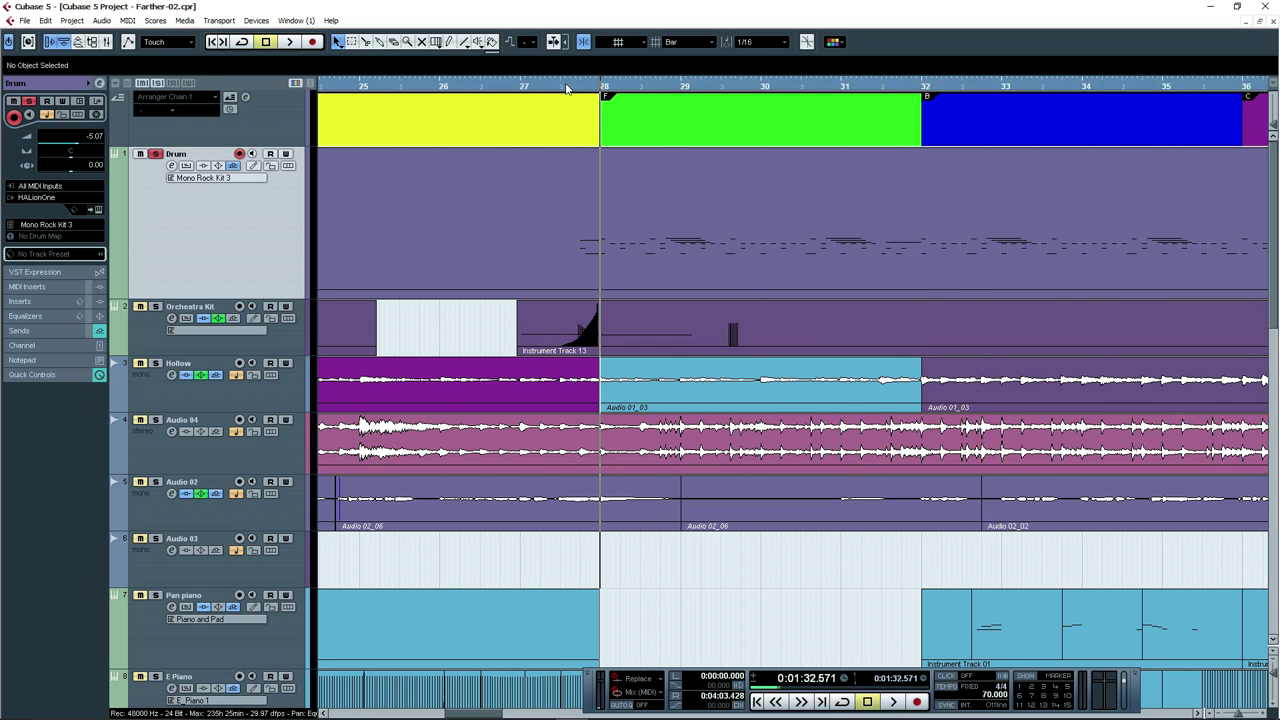
Open the Drum part in the Key Editor with the cursor at bar 27 and examine the notes of bars 27 to 32 closely.
{"action": "double_click", "coordinate": [669, 174]}
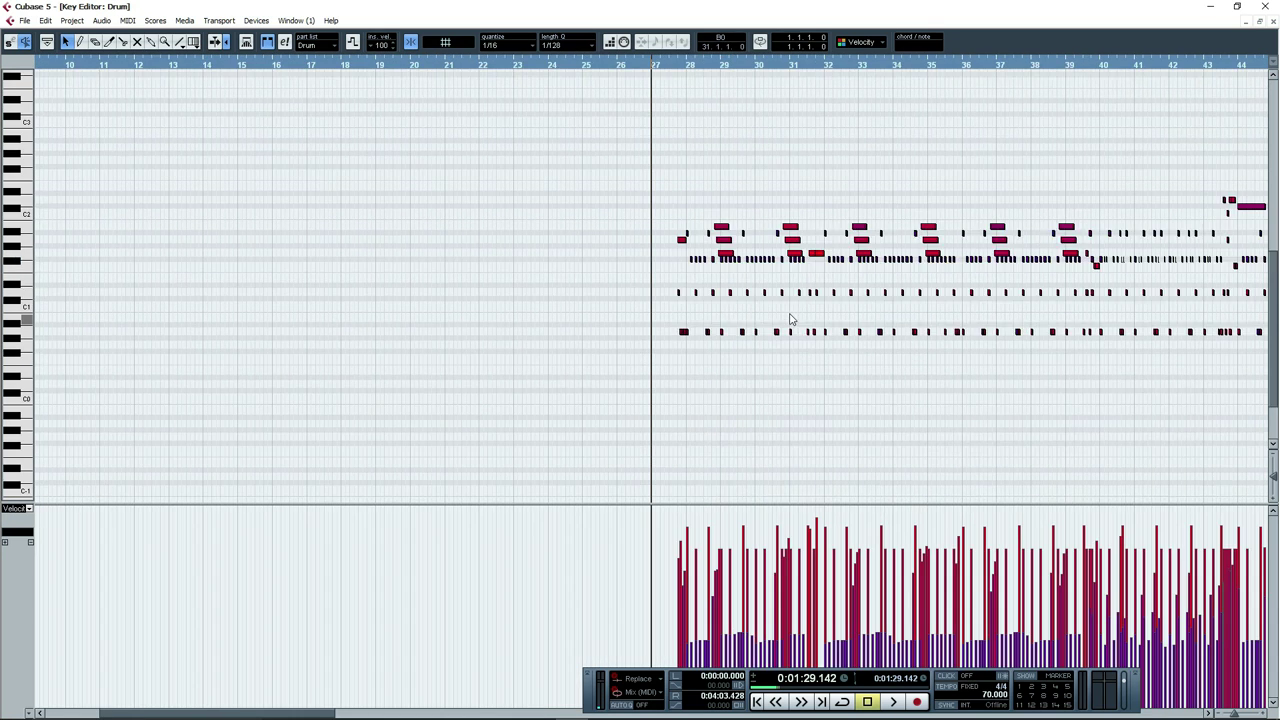
{"action": "scroll", "coordinate": [800, 314], "scroll_direction": "down", "scroll_amount": 2}
{"action": "key", "text": "h"}
{"action": "key", "text": "h"}
{"action": "key", "text": "h"}
{"action": "key", "text": "h"}
{"action": "key", "text": "h"}
{"action": "key", "text": "h"}
{"action": "key", "text": "h"}
{"action": "key", "text": "h"}
{"action": "key", "text": "h"}
{"action": "left_click_drag", "start_coordinate": [985, 334], "coordinate": [545, 388]}
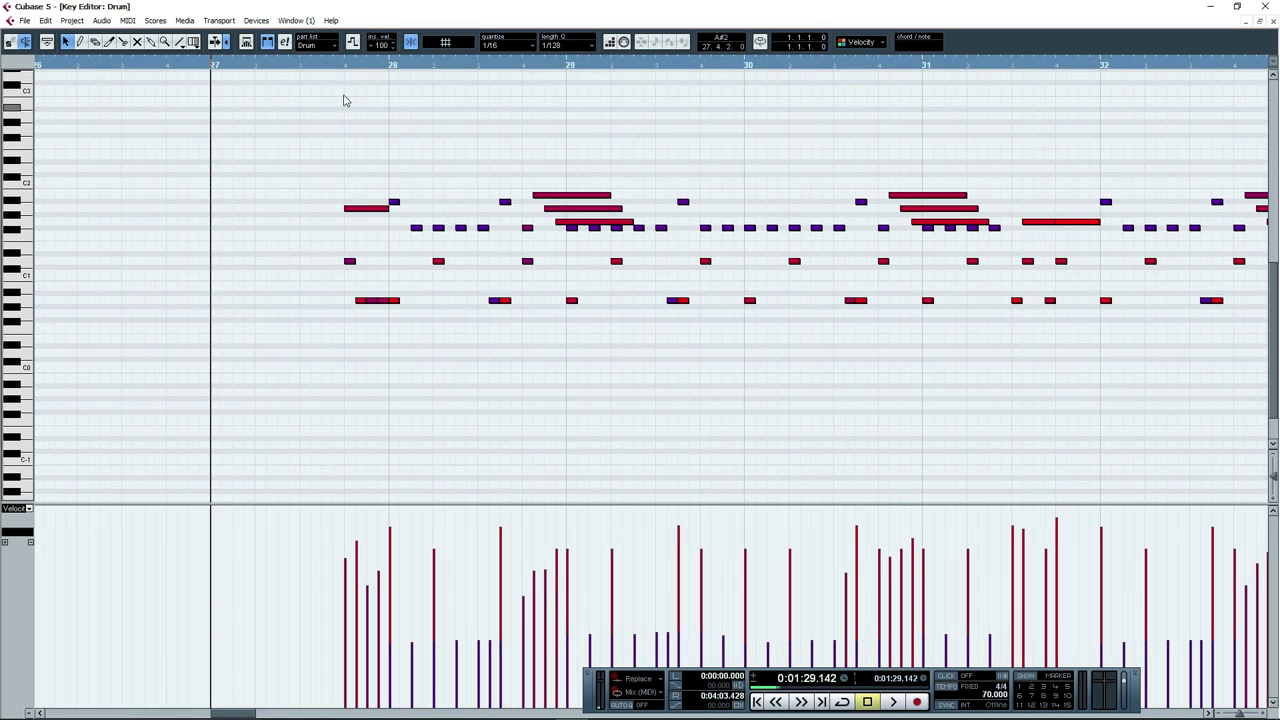
Play the soloed Drum part from just before its first notes in bar 27, following the pattern in the Key Editor.
{"action": "left_click", "coordinate": [335, 69]}
{"action": "key", "text": "space"}
{"action": "left_click_drag", "start_coordinate": [812, 352], "coordinate": [734, 349]}
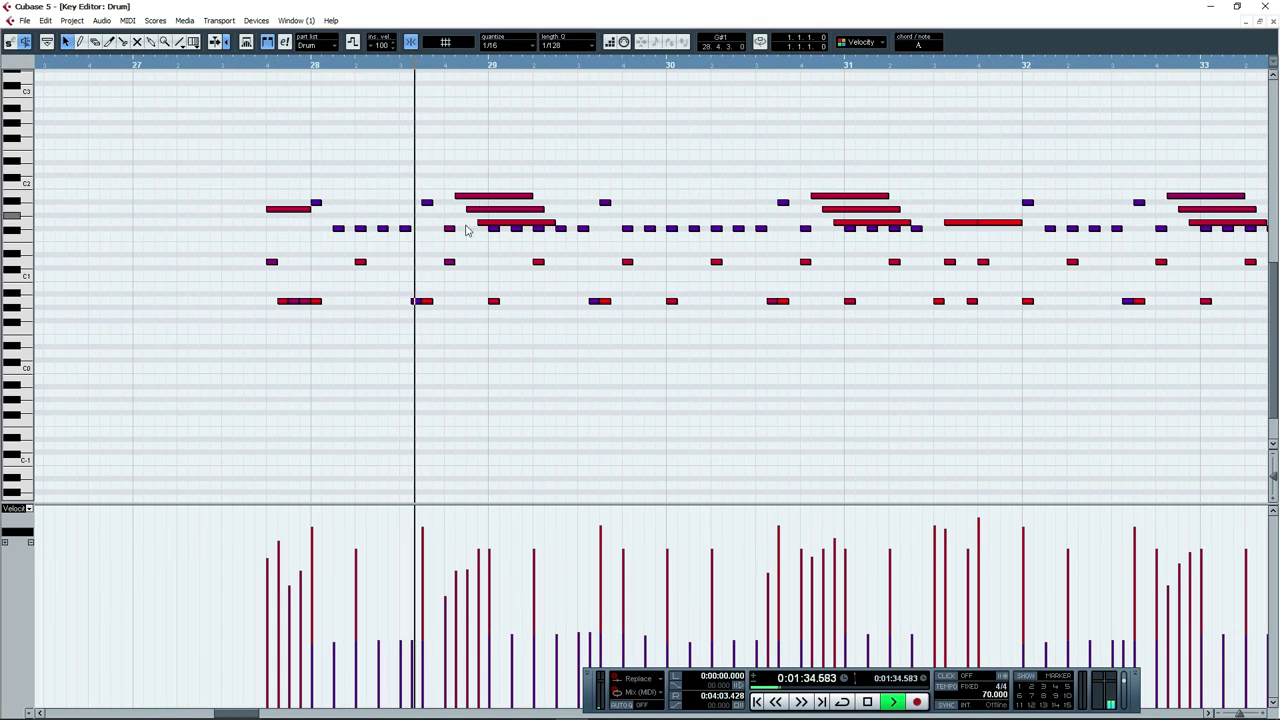
{"action": "left_click_drag", "start_coordinate": [734, 370], "coordinate": [652, 345]}
{"action": "key", "text": "g"}
{"action": "key", "text": "g"}
{"action": "key", "text": "g"}
{"action": "left_click_drag", "start_coordinate": [940, 368], "coordinate": [809, 363]}
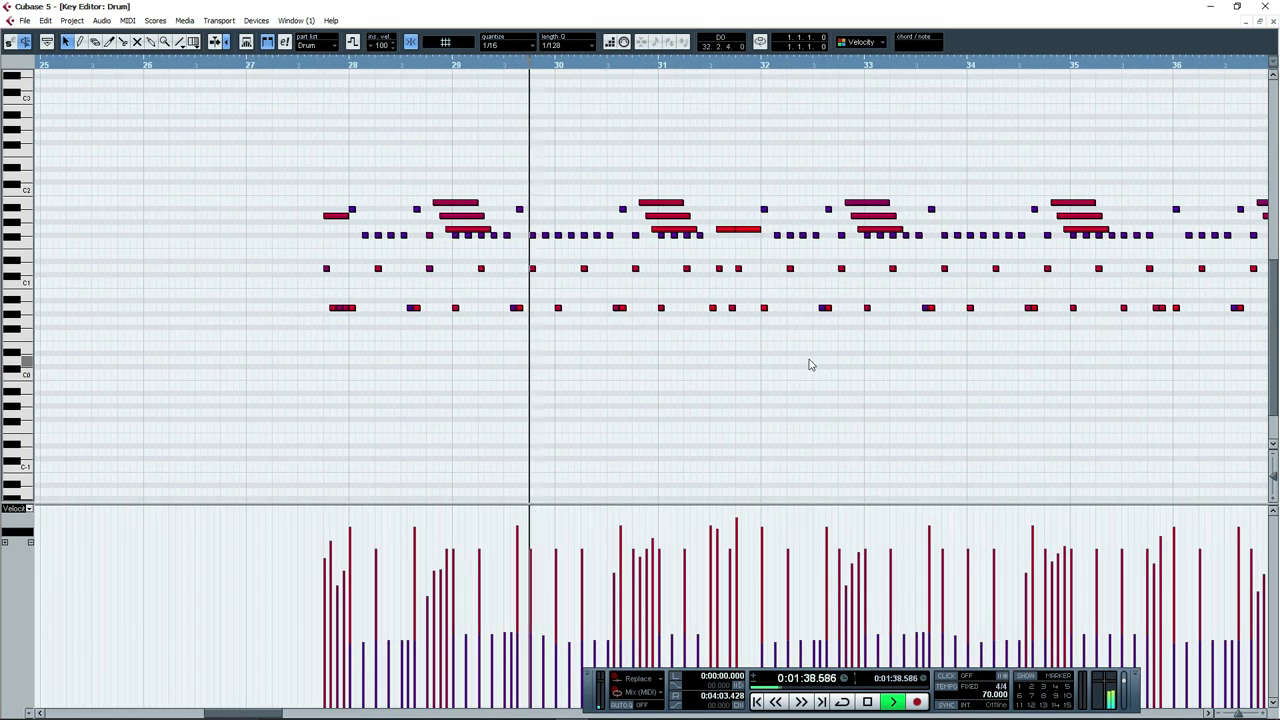
{"action": "left_click_drag", "start_coordinate": [966, 374], "coordinate": [811, 374]}
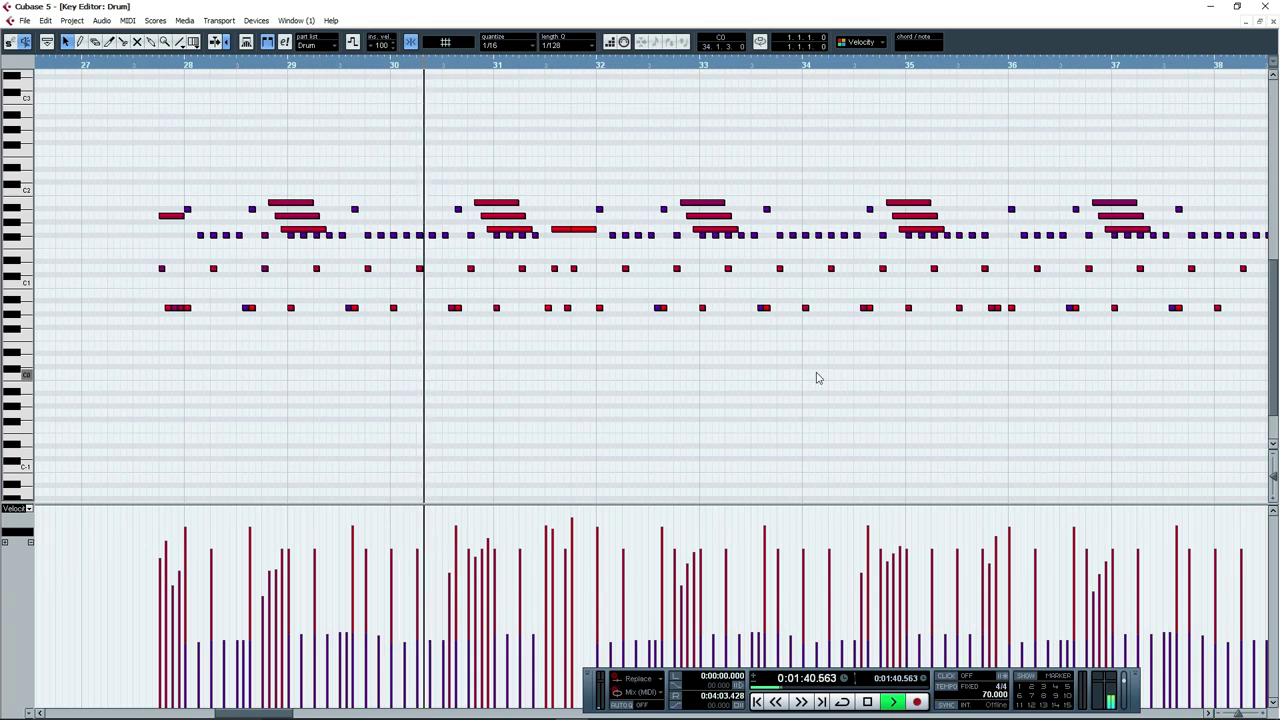
{"action": "key", "text": "g"}
{"action": "key", "text": "g"}
{"action": "left_click_drag", "start_coordinate": [974, 358], "coordinate": [751, 374]}
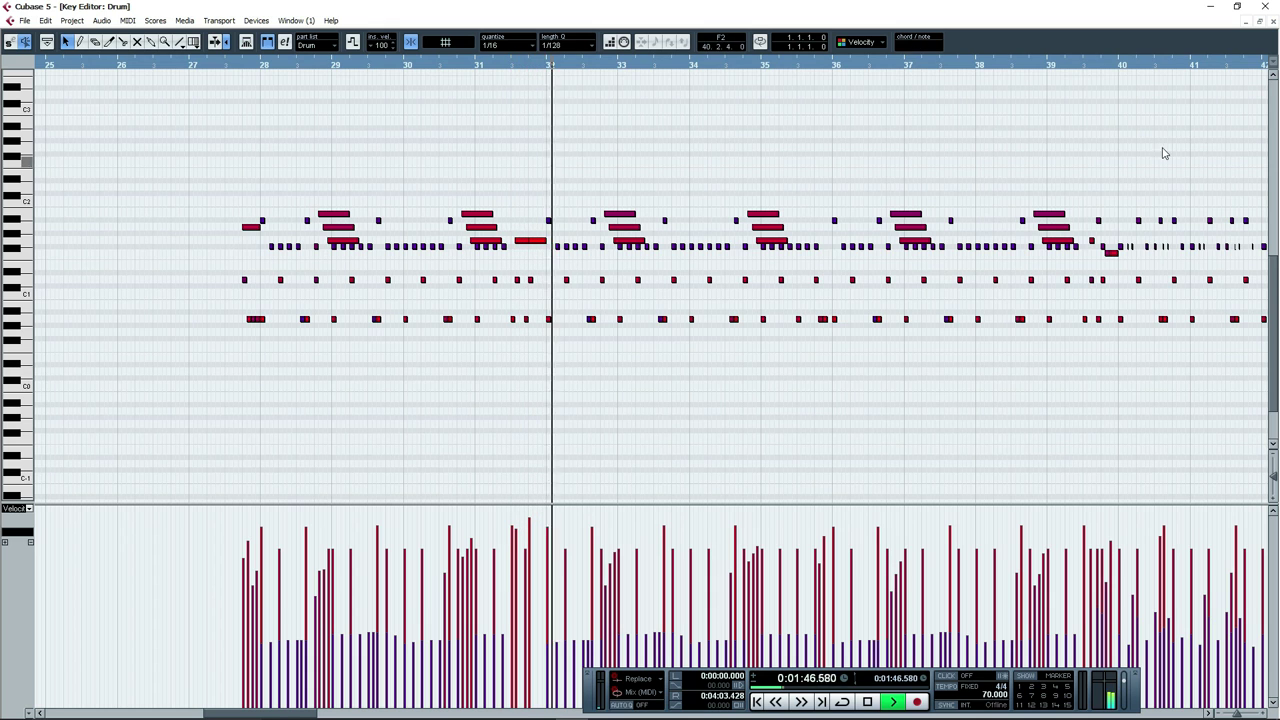
Close the Drum Key Editor, clear the Drum solo, and replay the full mix from around bar 27 while reviewing the tracks.
{"action": "left_click", "coordinate": [1273, 21]}
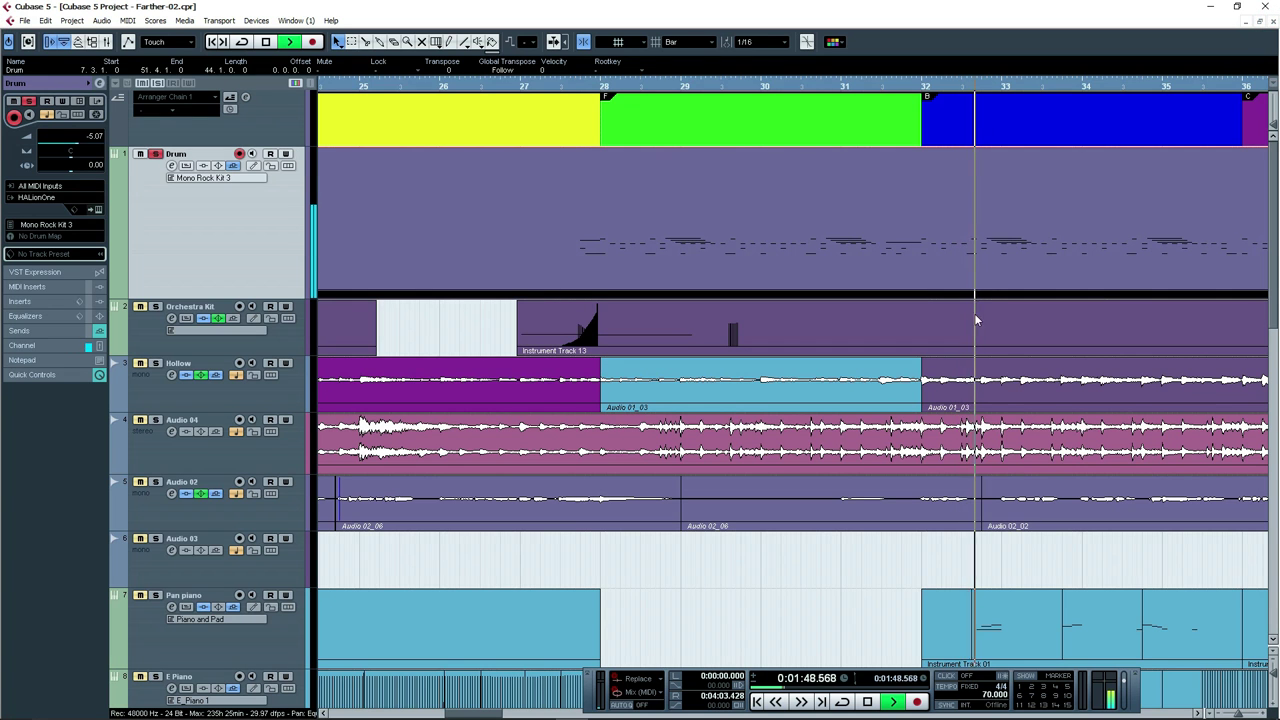
{"action": "key", "text": "space"}
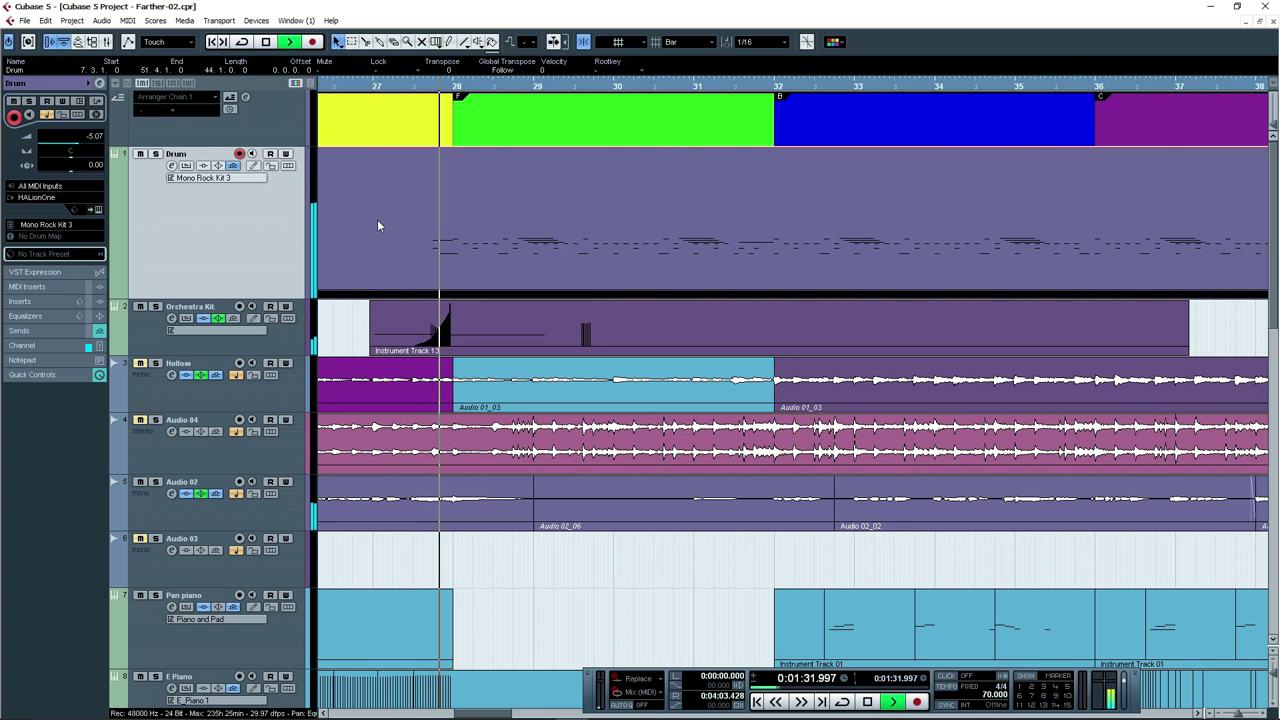
{"action": "scroll", "coordinate": [600, 369], "scroll_direction": "down", "scroll_amount": 5}
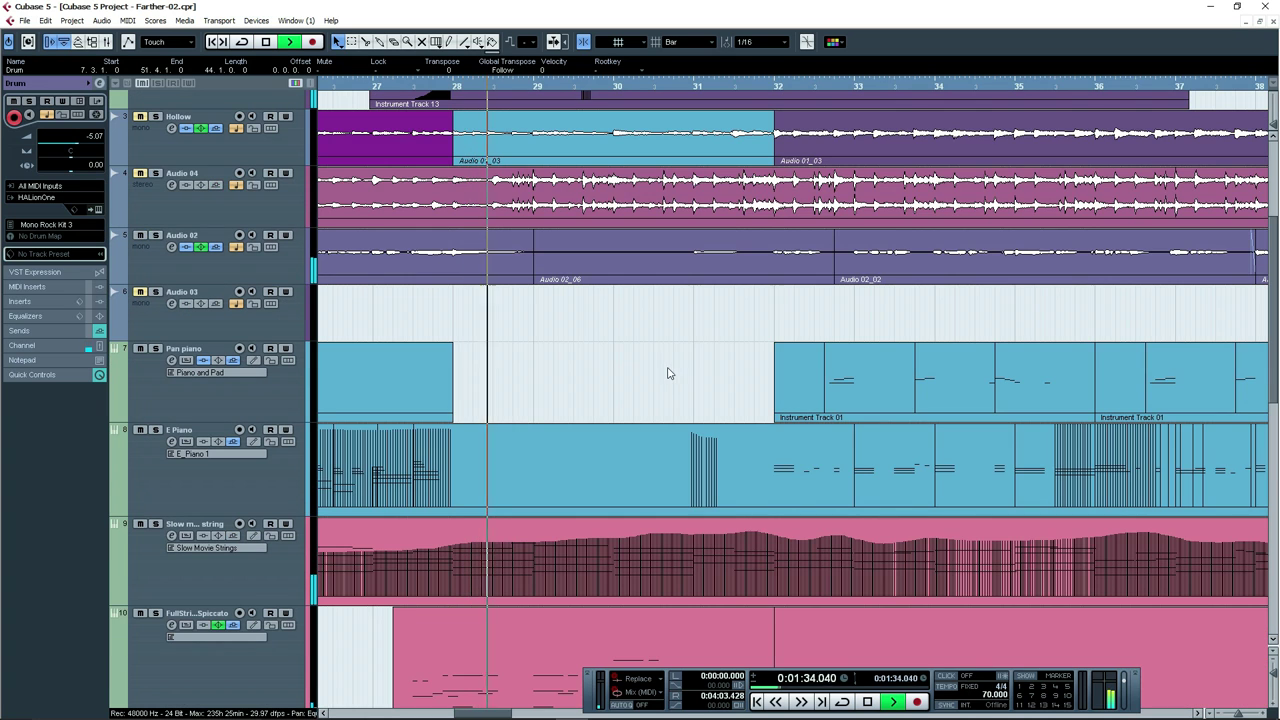
{"action": "scroll", "coordinate": [670, 370], "scroll_direction": "down", "scroll_amount": 10}
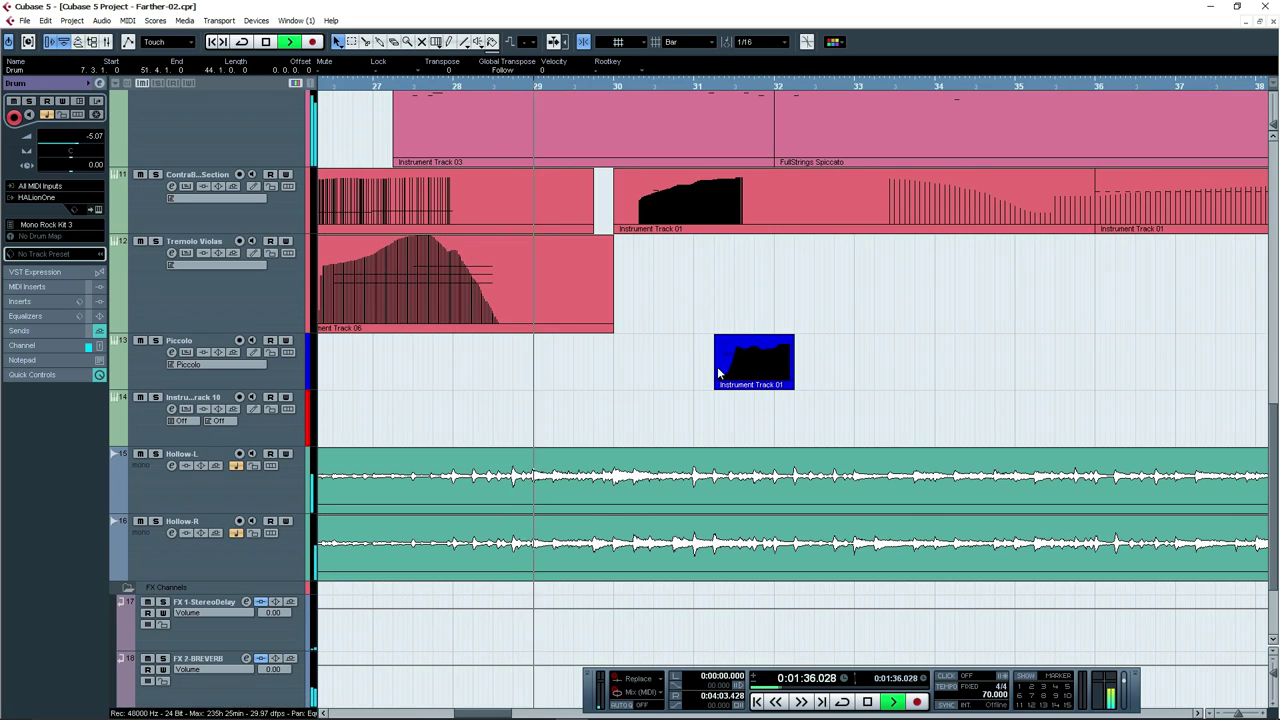
{"action": "left_click_drag", "start_coordinate": [919, 365], "coordinate": [783, 378]}
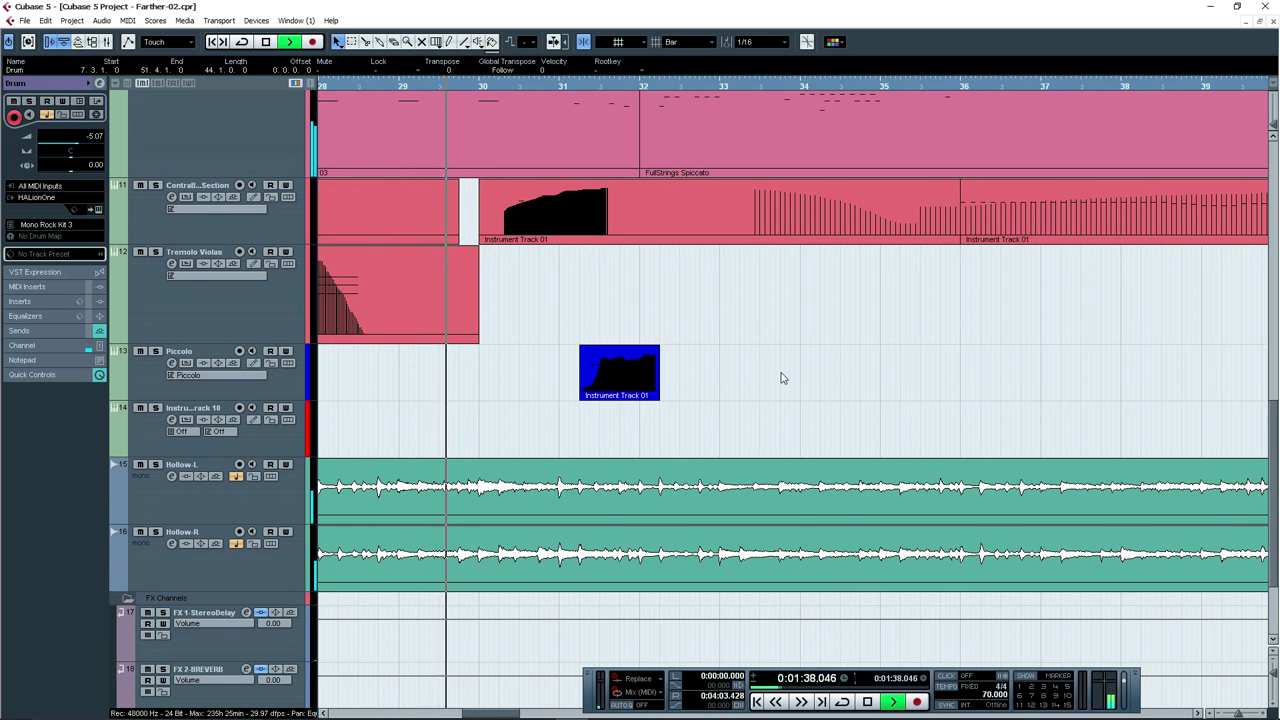
{"action": "scroll", "coordinate": [784, 377], "scroll_direction": "up", "scroll_amount": 2}
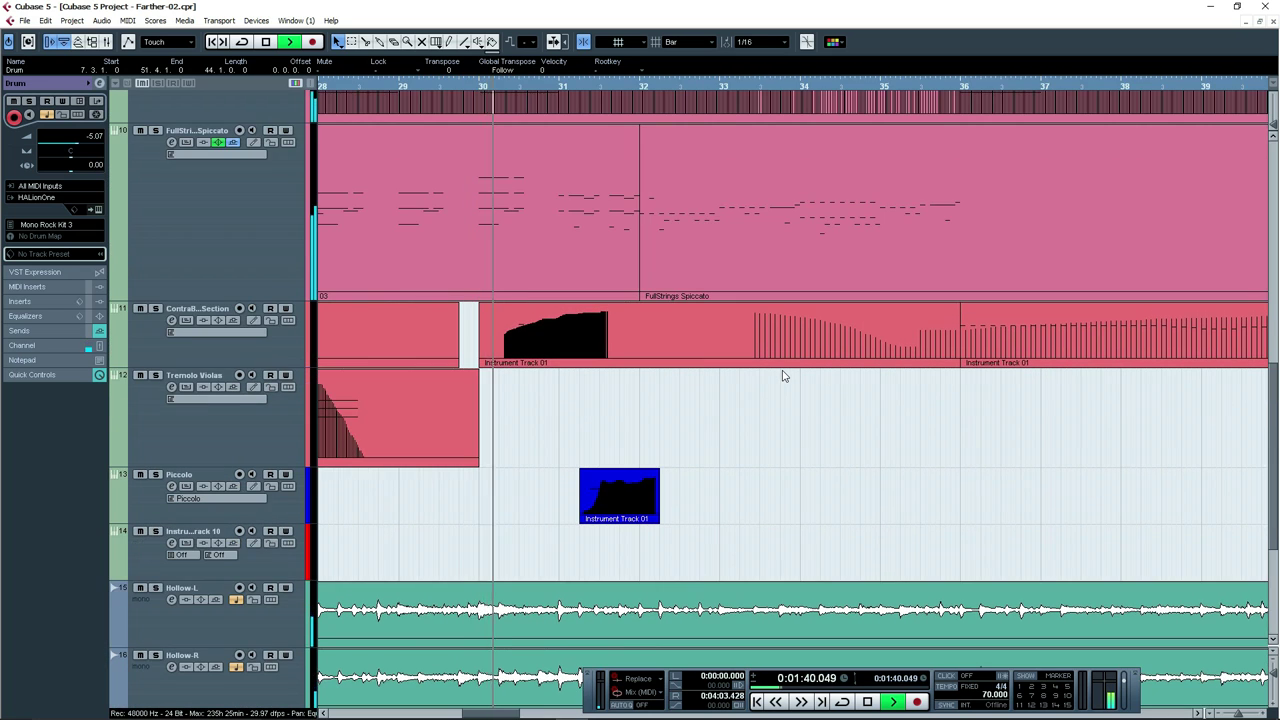
During playback, inspect the notes and main volume curve of the ContraBass part starting at bar 30 in the Key Editor, then close it.
{"action": "key", "text": "g"}
{"action": "key", "text": "g"}
{"action": "key", "text": "g"}
{"action": "key", "text": "g"}
{"action": "left_click_drag", "start_coordinate": [962, 420], "coordinate": [764, 428]}
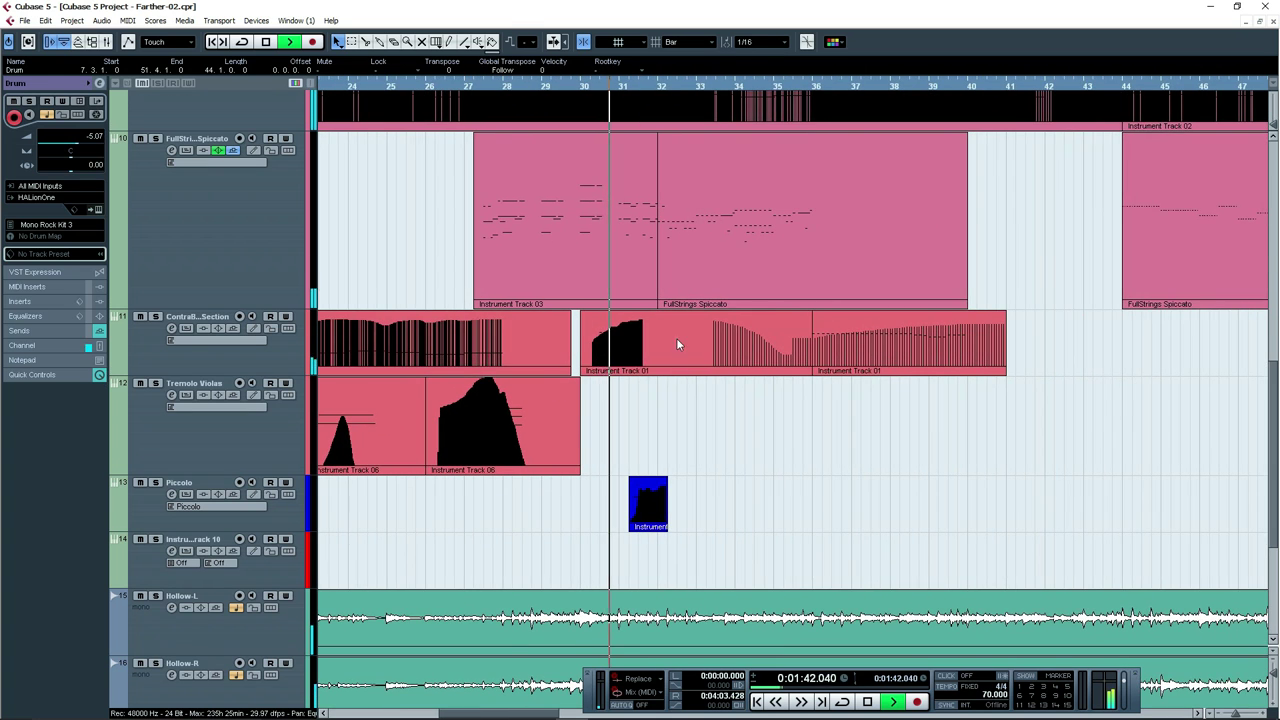
{"action": "double_click", "coordinate": [676, 338]}
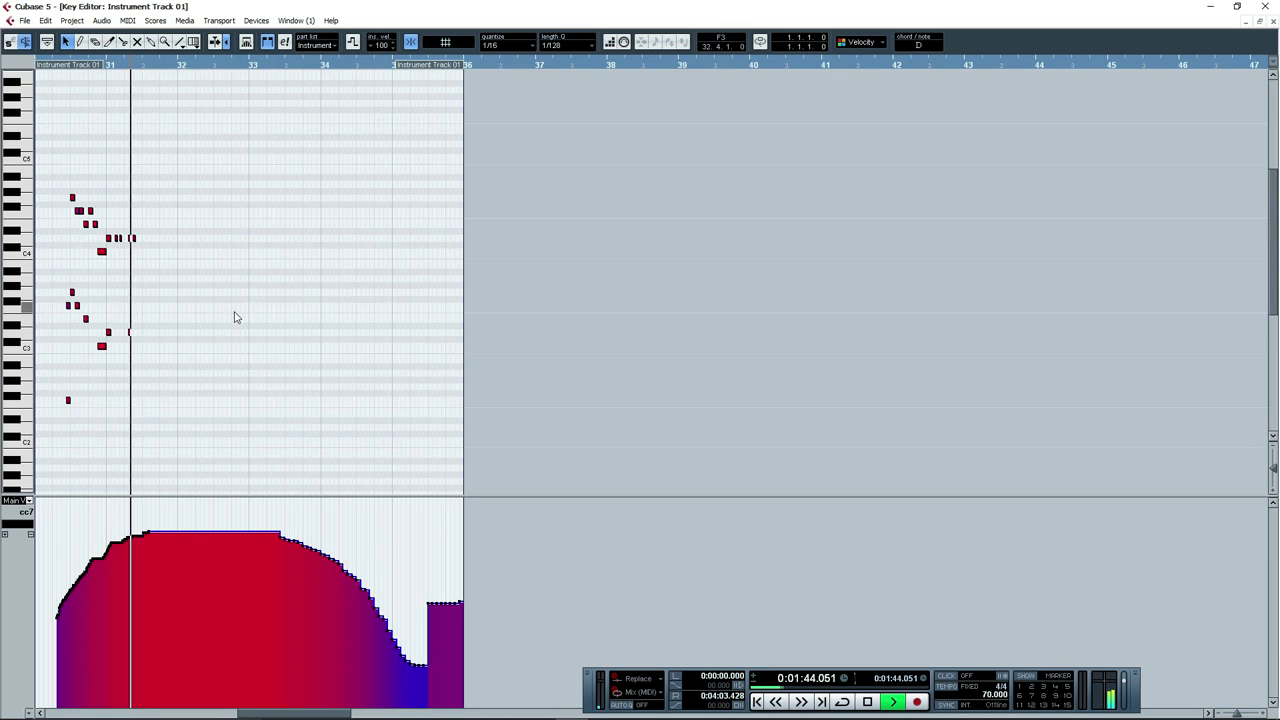
{"action": "left_click", "coordinate": [1273, 21]}
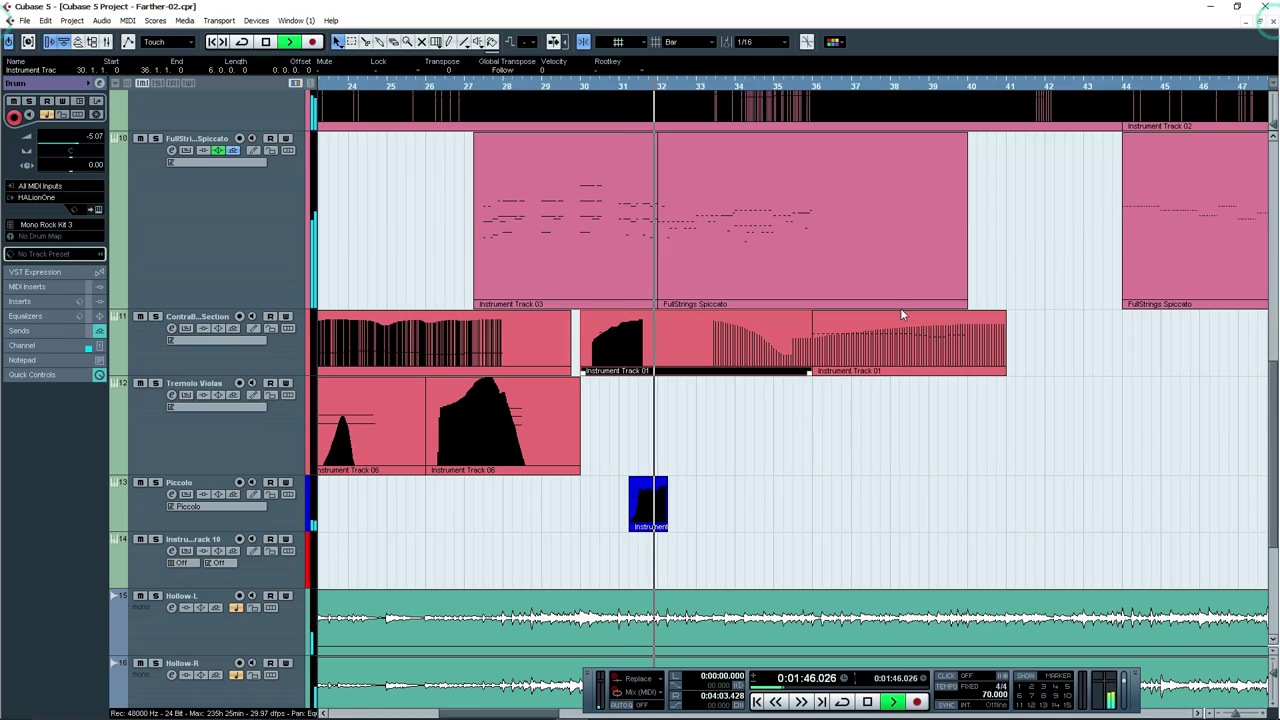
Follow the playing mix across the piano, string and audio tracks from bar 32 onward, then stop playback.
{"action": "scroll", "coordinate": [860, 403], "scroll_direction": "up", "scroll_amount": 2}
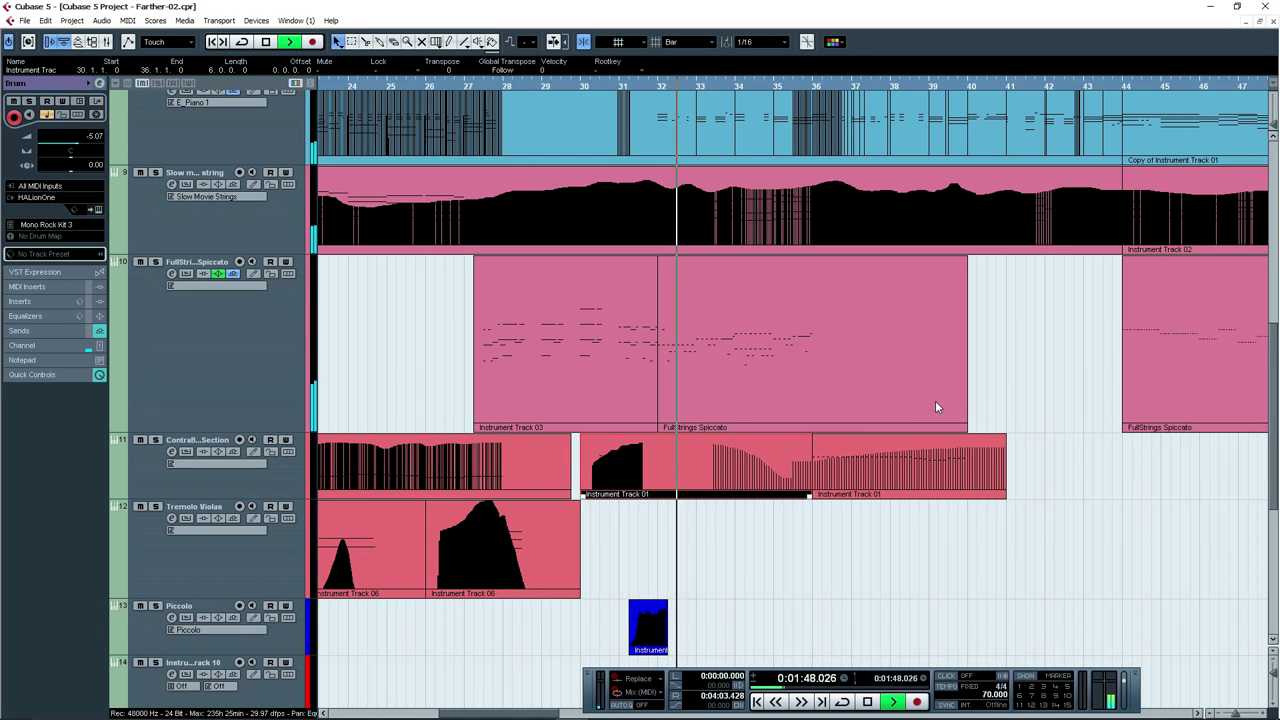
{"action": "scroll", "coordinate": [960, 400], "scroll_direction": "up", "scroll_amount": 2}
{"action": "scroll", "coordinate": [1029, 471], "scroll_direction": "down", "scroll_amount": 2, "text": "ctrl"}
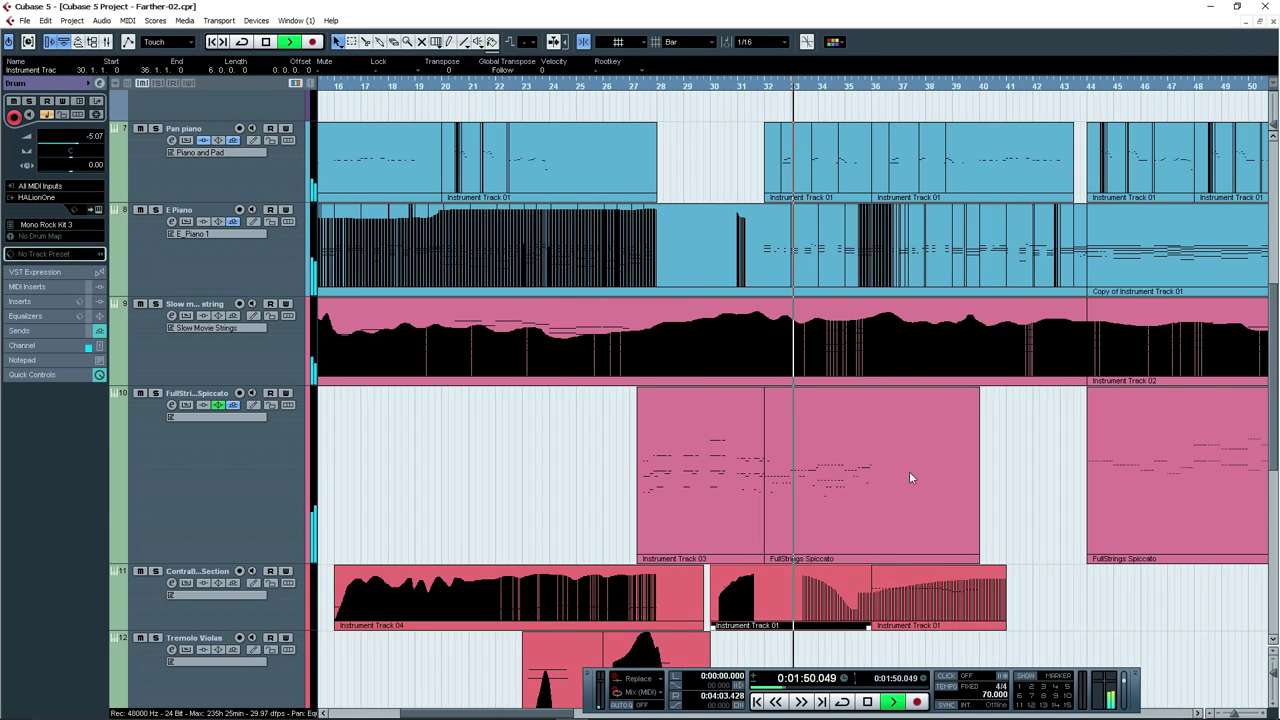
{"action": "scroll", "coordinate": [911, 472], "scroll_direction": "down", "scroll_amount": 1, "text": "ctrl"}
{"action": "scroll", "coordinate": [946, 462], "scroll_direction": "up", "scroll_amount": 2}
{"action": "scroll", "coordinate": [948, 464], "scroll_direction": "up", "scroll_amount": 5, "text": "ctrl"}
{"action": "scroll", "coordinate": [949, 465], "scroll_direction": "down", "scroll_amount": 1}
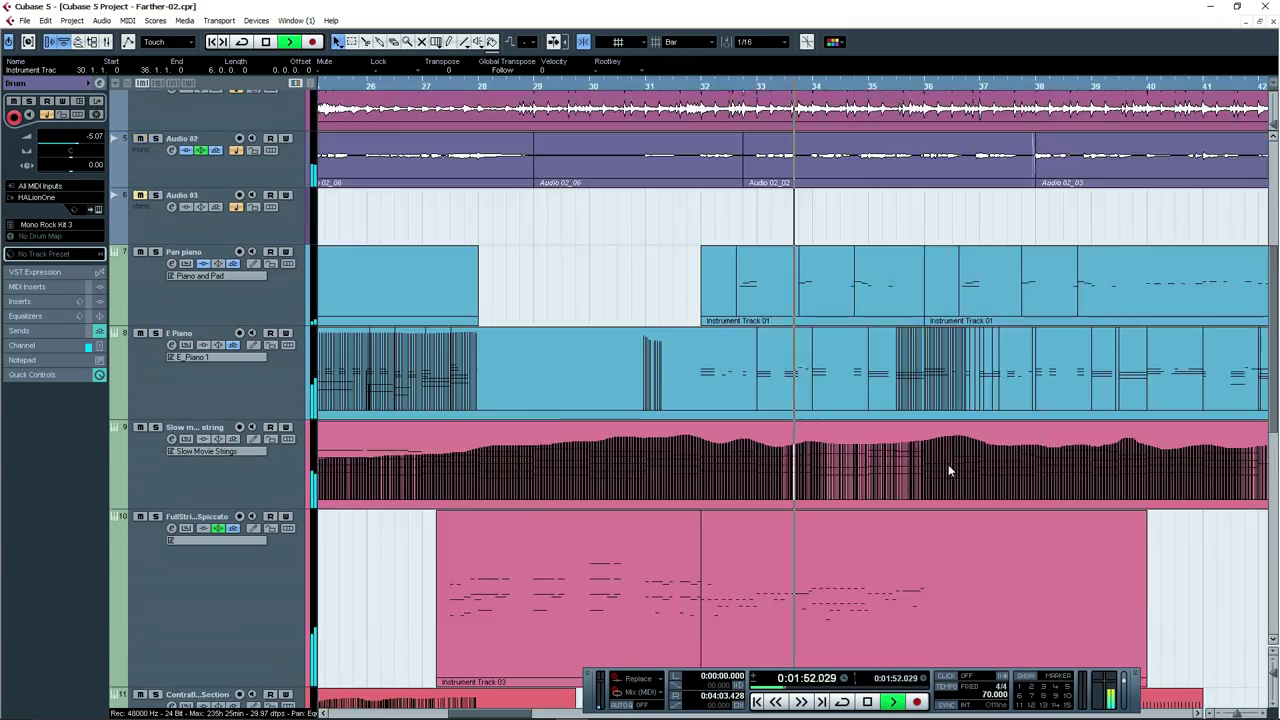
{"action": "scroll", "coordinate": [950, 468], "scroll_direction": "down", "scroll_amount": 2}
{"action": "key", "text": "g"}
{"action": "key", "text": "g"}
{"action": "key", "text": "g"}
{"action": "scroll", "coordinate": [990, 470], "scroll_direction": "down", "scroll_amount": 4}
{"action": "key", "text": "h"}
{"action": "key", "text": "h"}
{"action": "left_click_drag", "start_coordinate": [1075, 453], "coordinate": [849, 530]}
{"action": "scroll", "coordinate": [880, 420], "scroll_direction": "up", "scroll_amount": 1}
{"action": "key", "text": "space"}
Open the FullStrings Spiccato part starting at bar 32 in the Key Editor and place the cursor at its start.
{"action": "scroll", "coordinate": [760, 345], "scroll_direction": "up", "scroll_amount": 1}
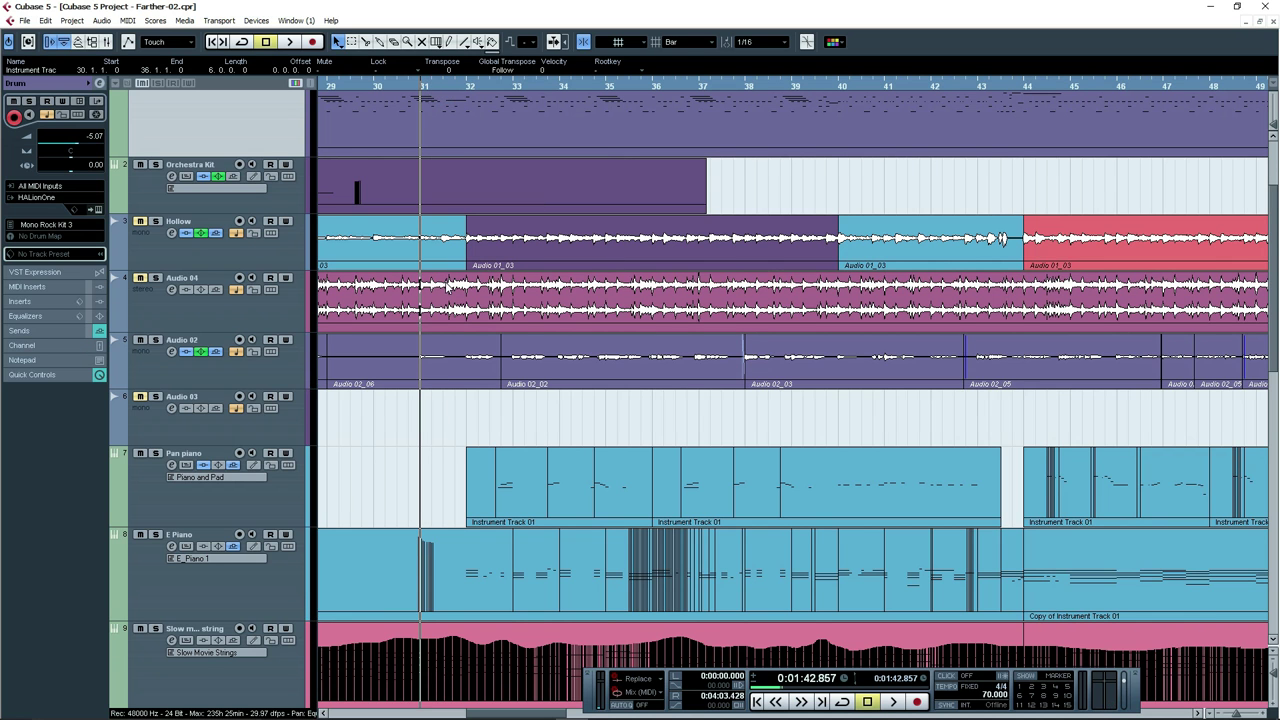
{"action": "scroll", "coordinate": [474, 298], "scroll_direction": "down", "scroll_amount": 1}
{"action": "scroll", "coordinate": [510, 338], "scroll_direction": "up", "scroll_amount": 3}
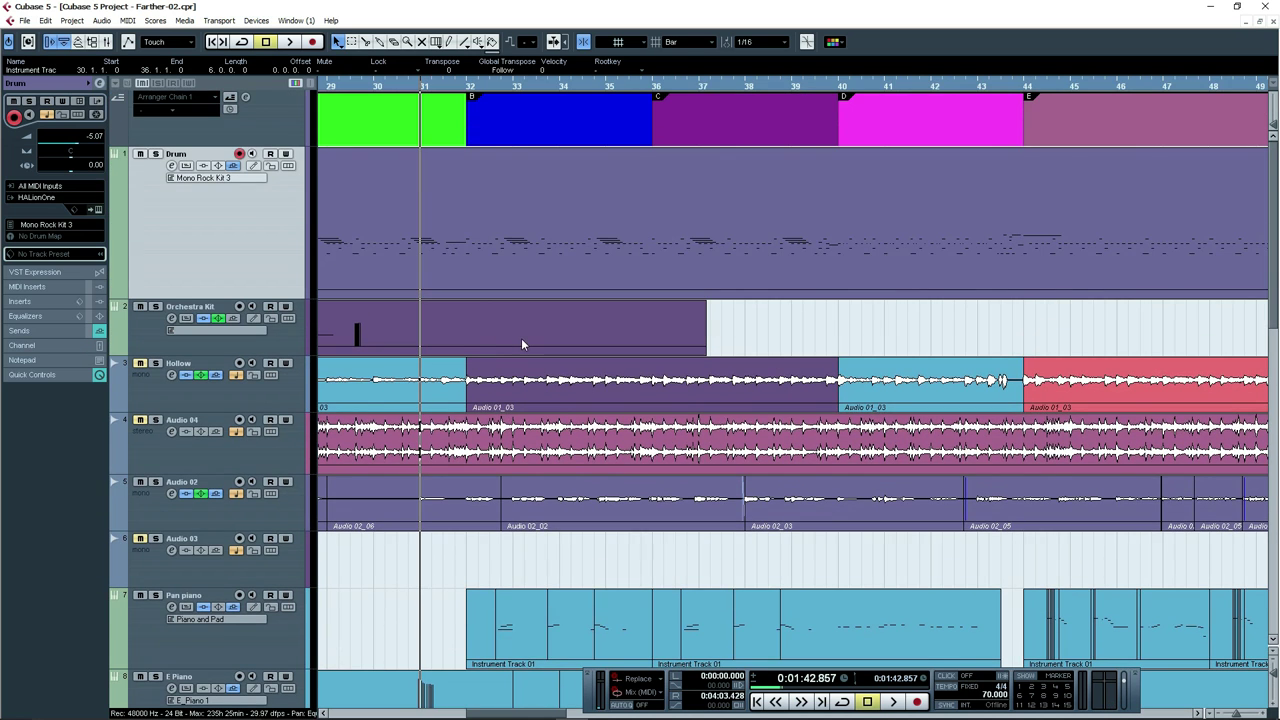
{"action": "scroll", "coordinate": [522, 343], "scroll_direction": "down", "scroll_amount": 3}
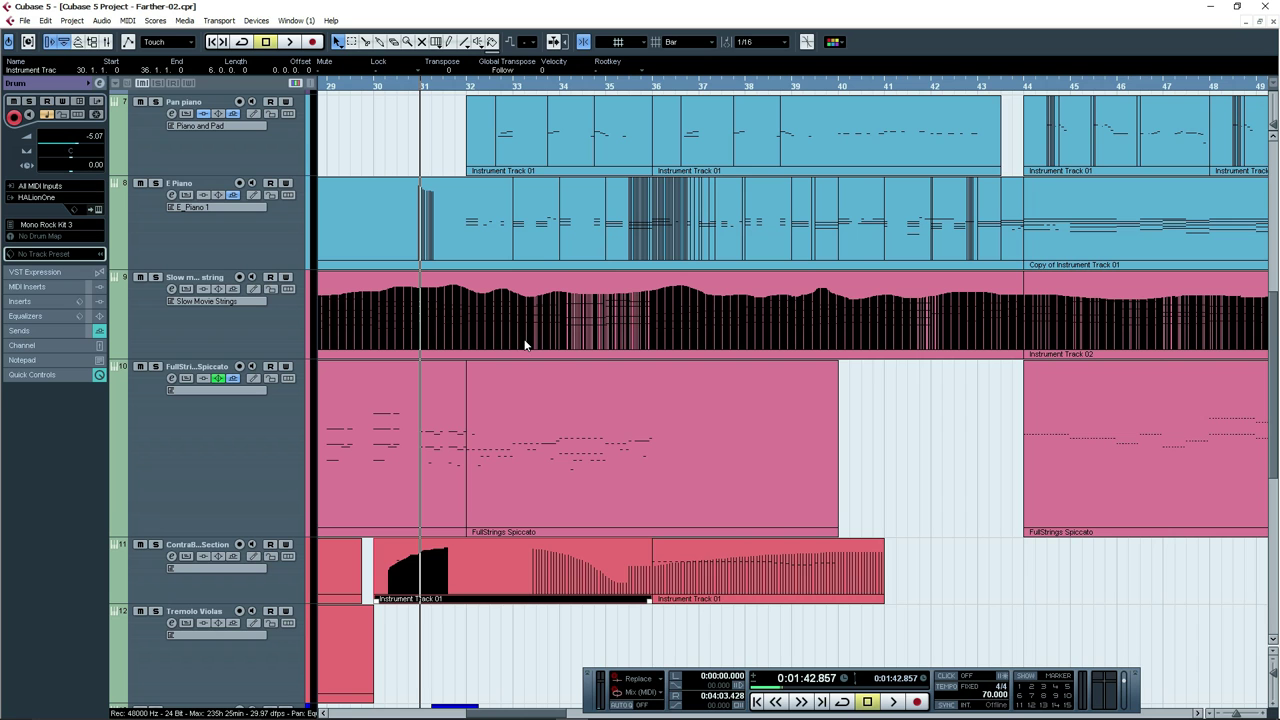
{"action": "left_click", "coordinate": [272, 443]}
{"action": "scroll", "coordinate": [400, 437], "scroll_direction": "down", "scroll_amount": 3}
{"action": "double_click", "coordinate": [563, 194]}
{"action": "left_click_drag", "start_coordinate": [142, 68], "coordinate": [191, 81]}
Play the soloed FullStrings Spiccato part from bar 32 while inspecting its notes and velocities in the Key Editor, then close the editor.
{"action": "key", "text": "space"}
{"action": "scroll", "coordinate": [400, 205], "scroll_direction": "down", "scroll_amount": 5}
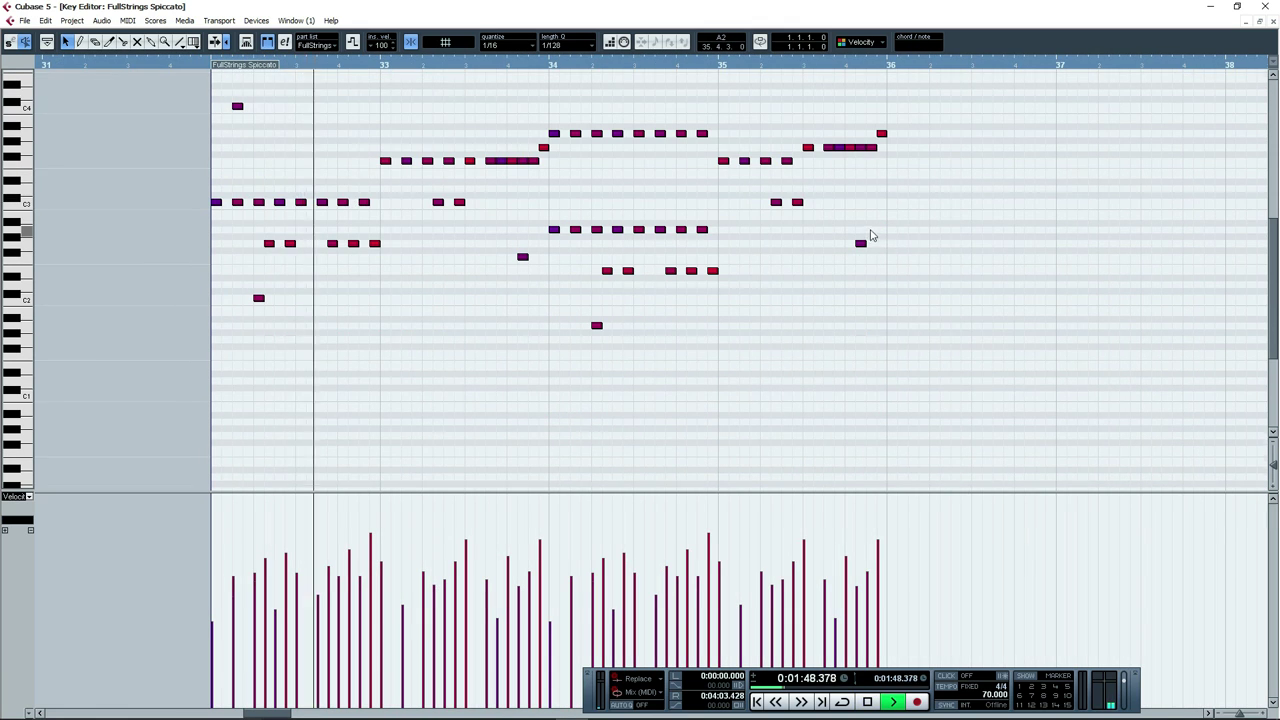
{"action": "scroll", "coordinate": [694, 290], "scroll_direction": "up", "scroll_amount": 2}
{"action": "scroll", "coordinate": [714, 288], "scroll_direction": "down", "scroll_amount": 2}
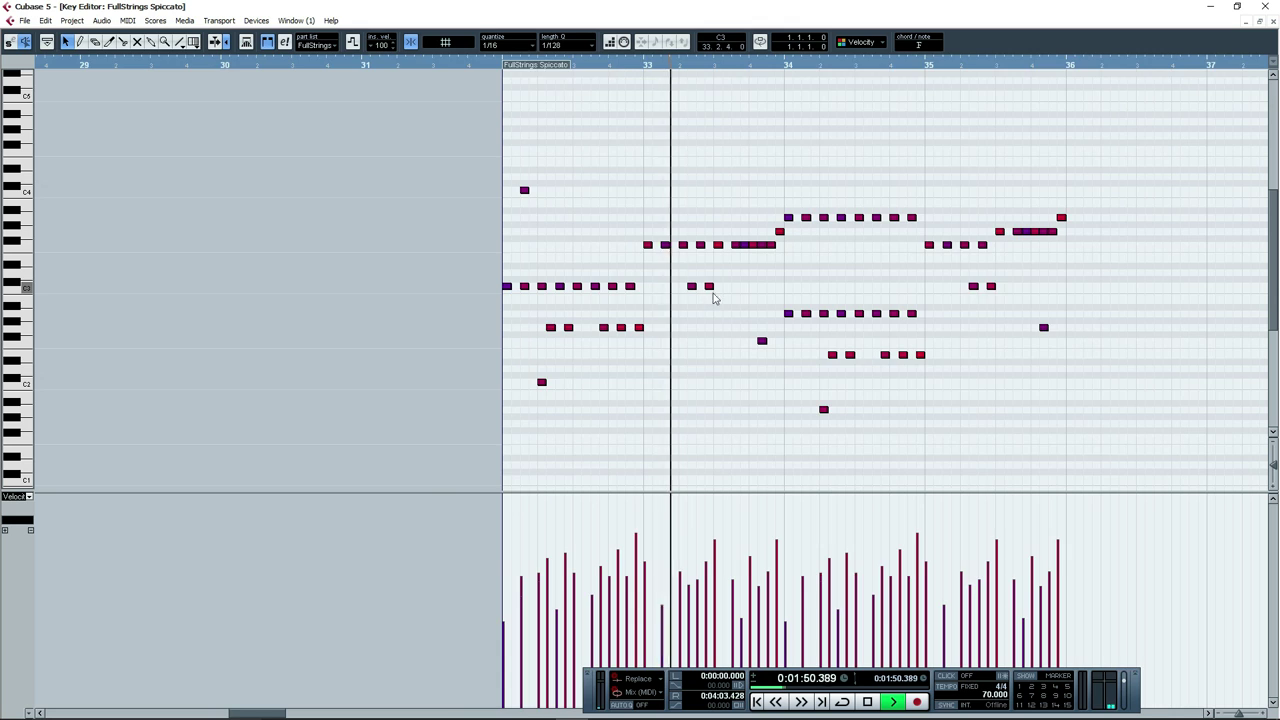
{"action": "scroll", "coordinate": [740, 297], "scroll_direction": "up", "scroll_amount": 1}
{"action": "scroll", "coordinate": [760, 297], "scroll_direction": "down", "scroll_amount": 1}
{"action": "key", "text": "g"}
{"action": "key", "text": "g"}
{"action": "key", "text": "g"}
{"action": "key", "text": "h"}
{"action": "key", "text": "h"}
{"action": "key", "text": "h"}
{"action": "key", "text": "h"}
{"action": "key", "text": "h"}
{"action": "left_click_drag", "start_coordinate": [925, 348], "coordinate": [880, 323]}
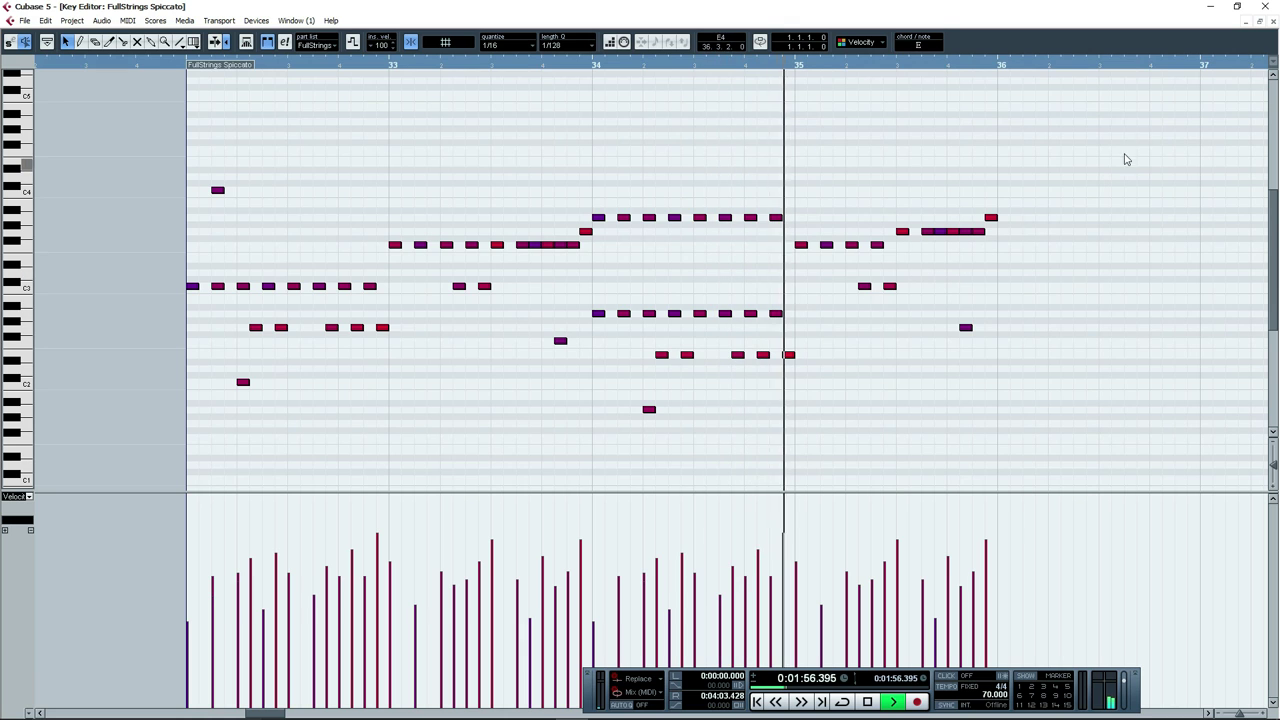
{"action": "left_click", "coordinate": [1273, 21]}
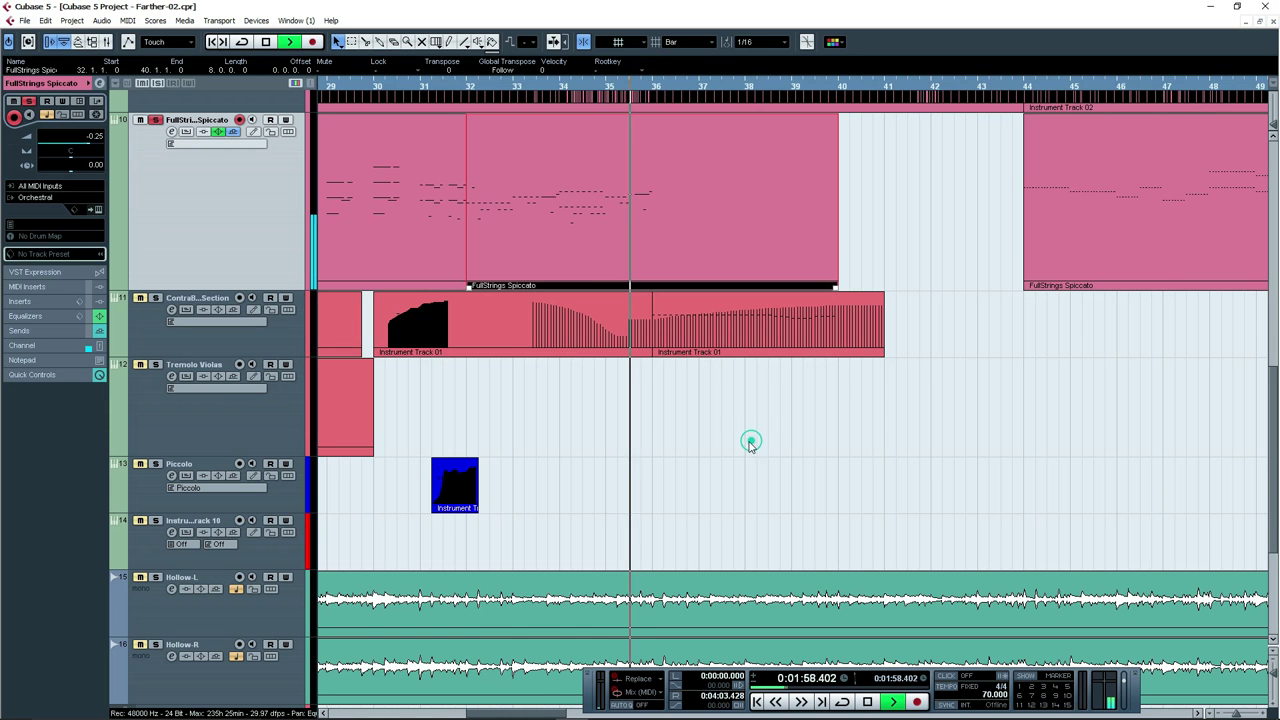
Deselect the FullStrings Spiccato part, follow its soloed playback to about bar 36 in the arrangement, and stop playback.
{"action": "left_click", "coordinate": [755, 432]}
{"action": "key", "text": "g"}
{"action": "key", "text": "g"}
{"action": "scroll", "coordinate": [860, 430], "scroll_direction": "up", "scroll_amount": 2}
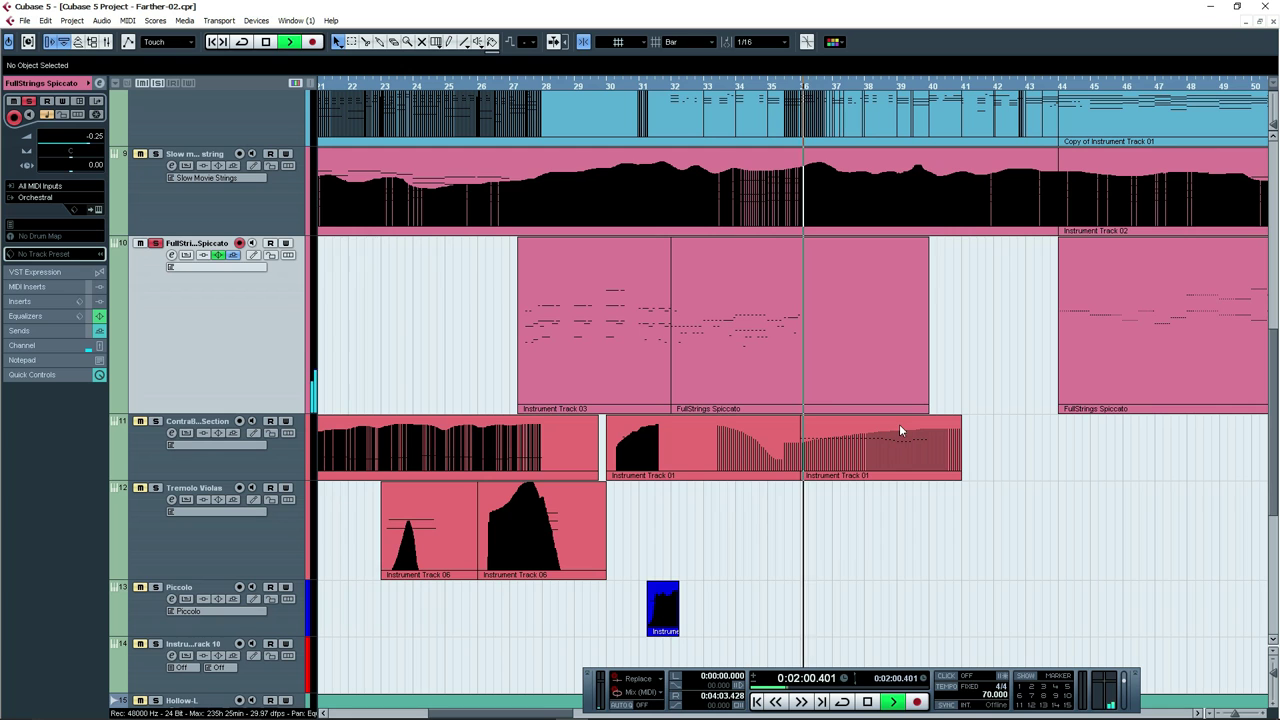
{"action": "key", "text": "space"}
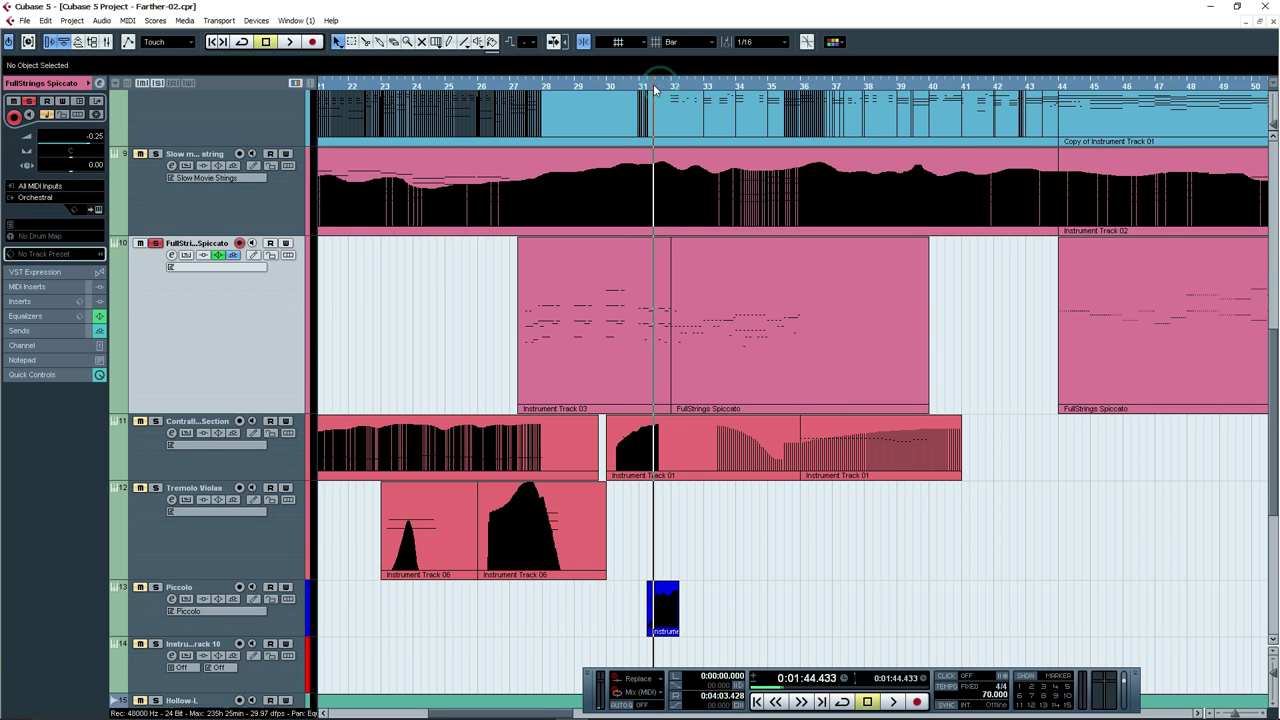
Clear the FullStrings Spiccato solo and play the full mix from bar 31, following the string, bass, piano and audio tracks.
{"action": "key", "text": "h"}
{"action": "key", "text": "h"}
{"action": "key", "text": "h"}
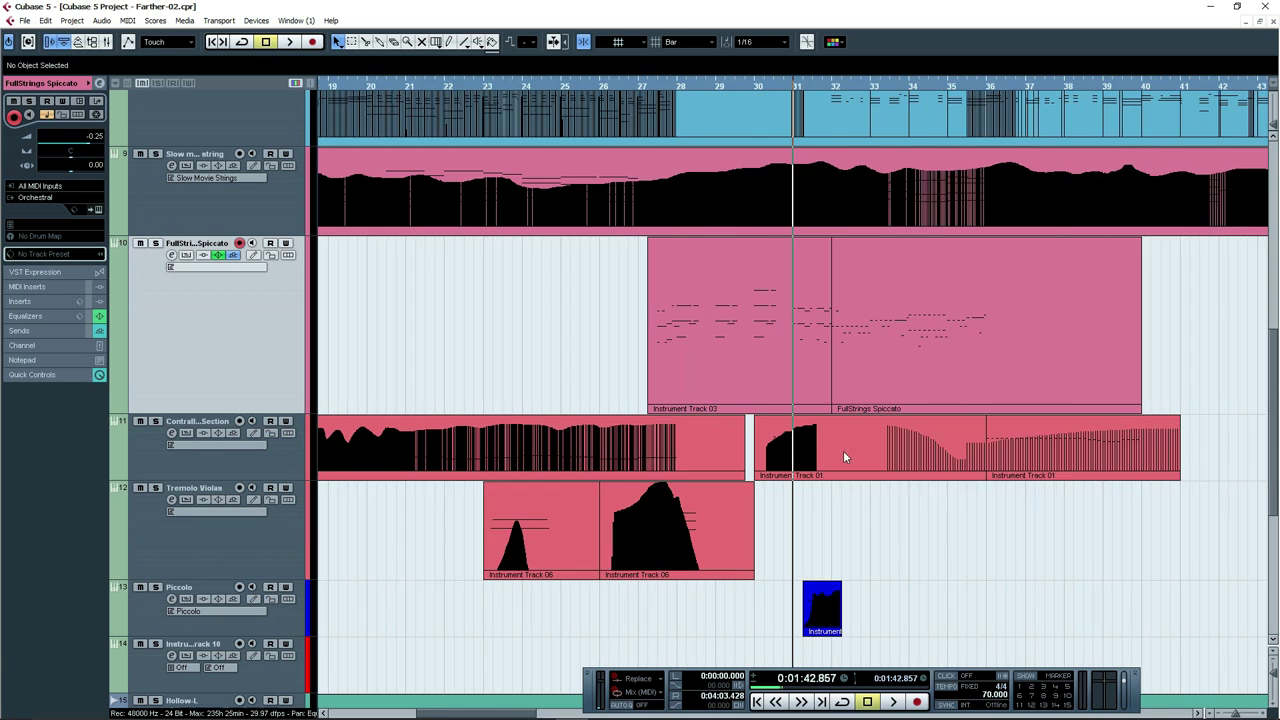
{"action": "key", "text": "space"}
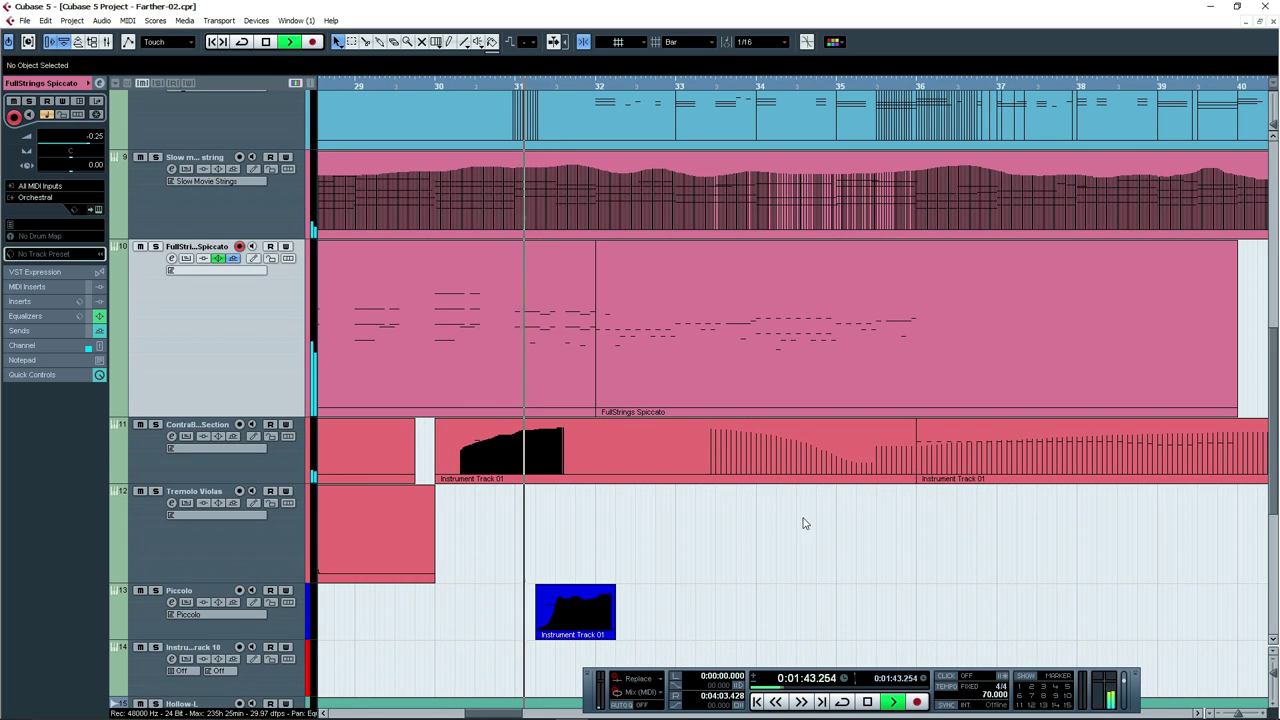
{"action": "left_click_drag", "start_coordinate": [970, 543], "coordinate": [828, 547]}
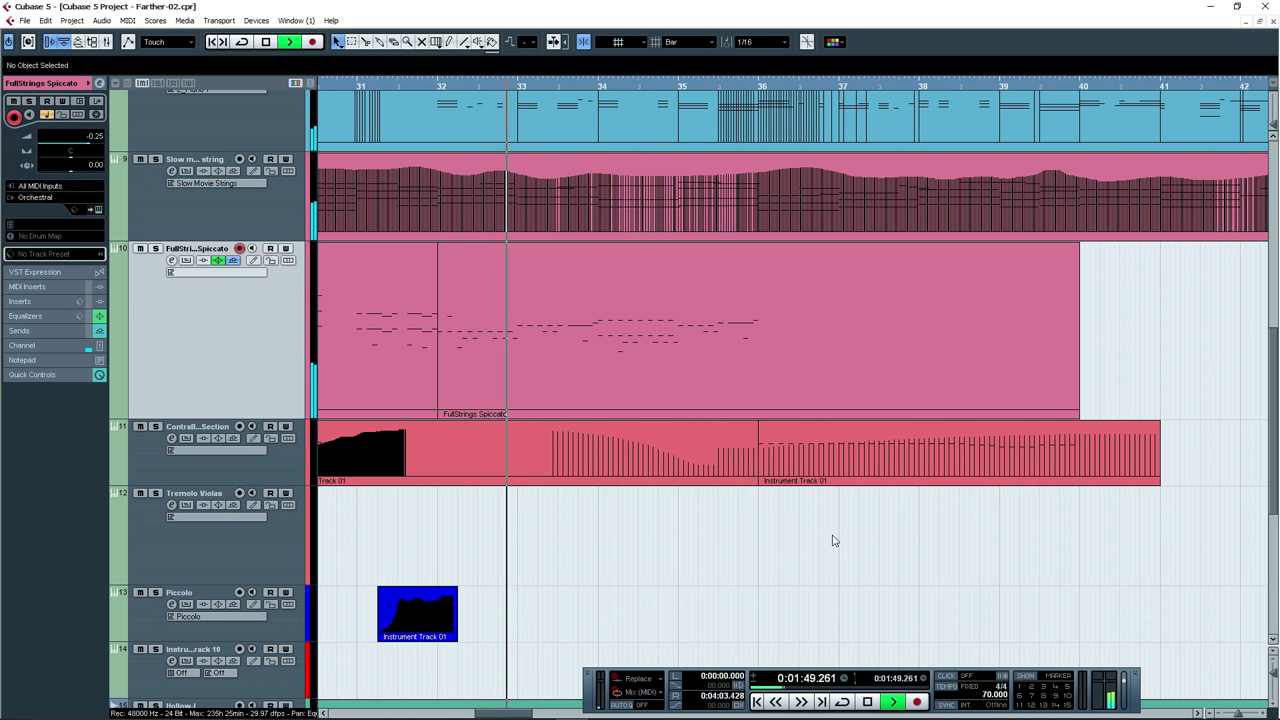
{"action": "scroll", "coordinate": [835, 541], "scroll_direction": "down", "scroll_amount": 2}
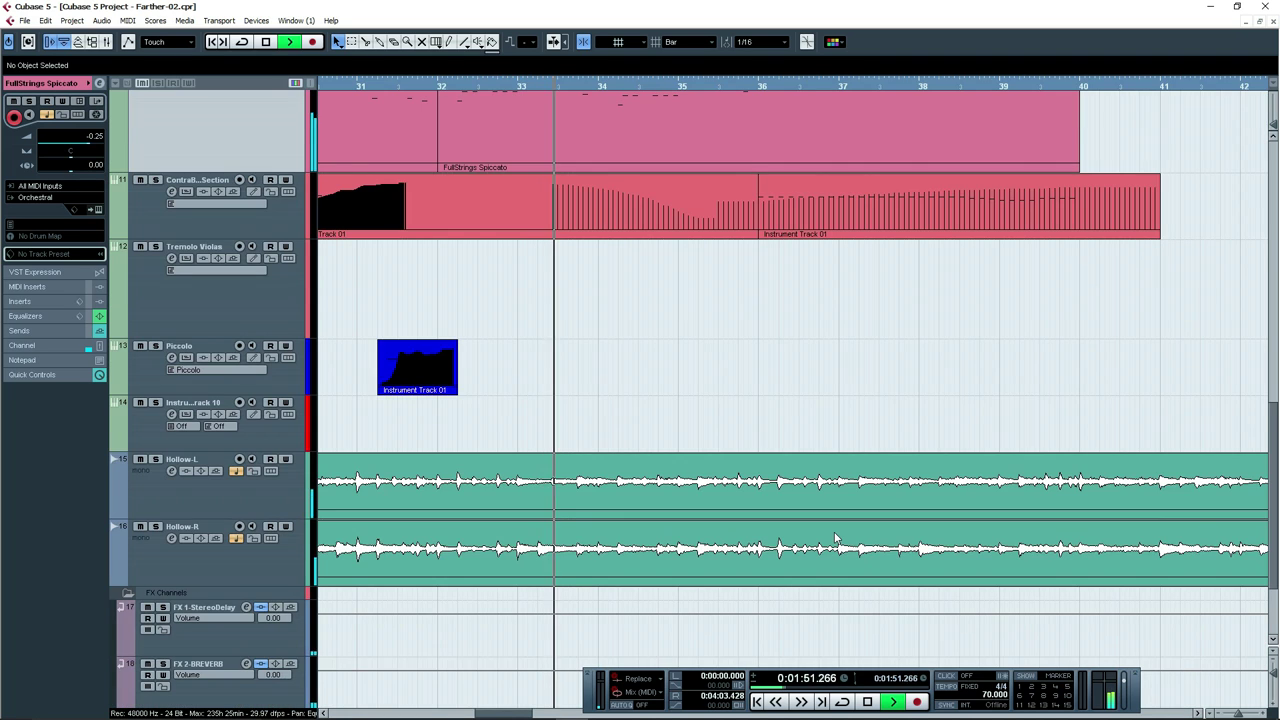
{"action": "scroll", "coordinate": [837, 538], "scroll_direction": "up", "scroll_amount": 4}
{"action": "key", "text": "g"}
{"action": "key", "text": "g"}
{"action": "key", "text": "g"}
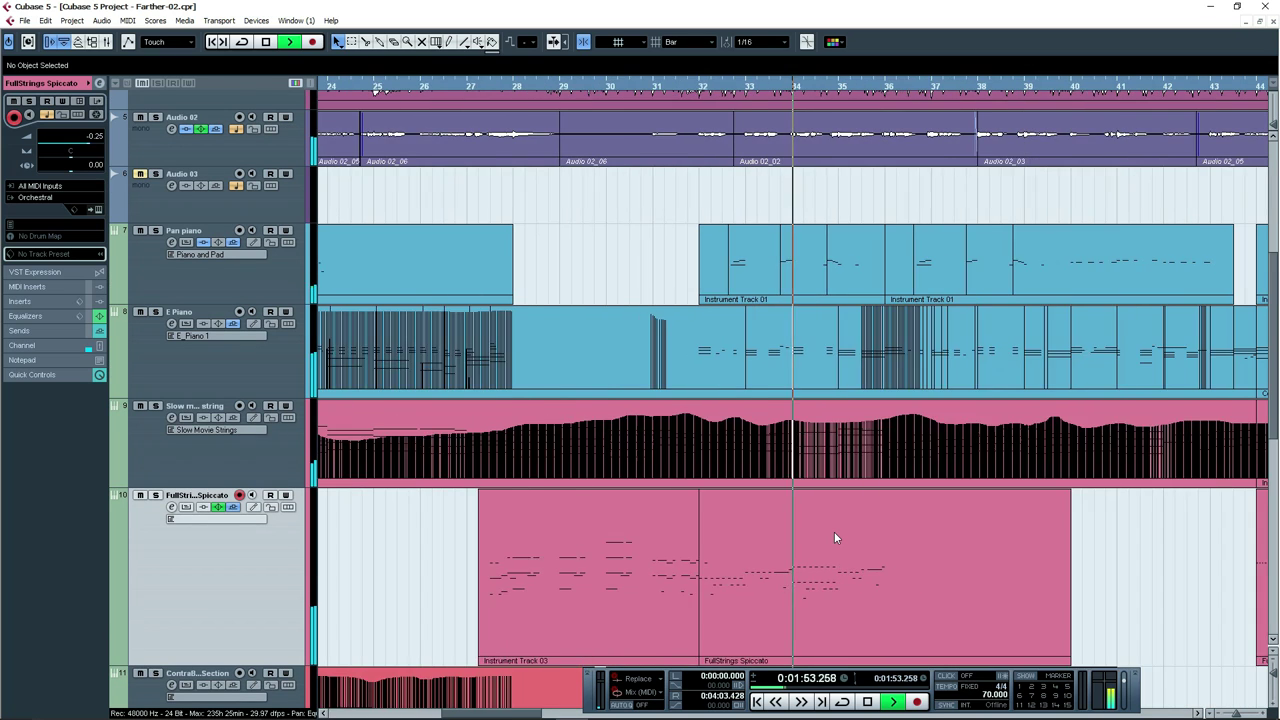
{"action": "key", "text": "g"}
{"action": "key", "text": "g"}
{"action": "key", "text": "g"}
{"action": "left_click_drag", "start_coordinate": [973, 549], "coordinate": [812, 542]}
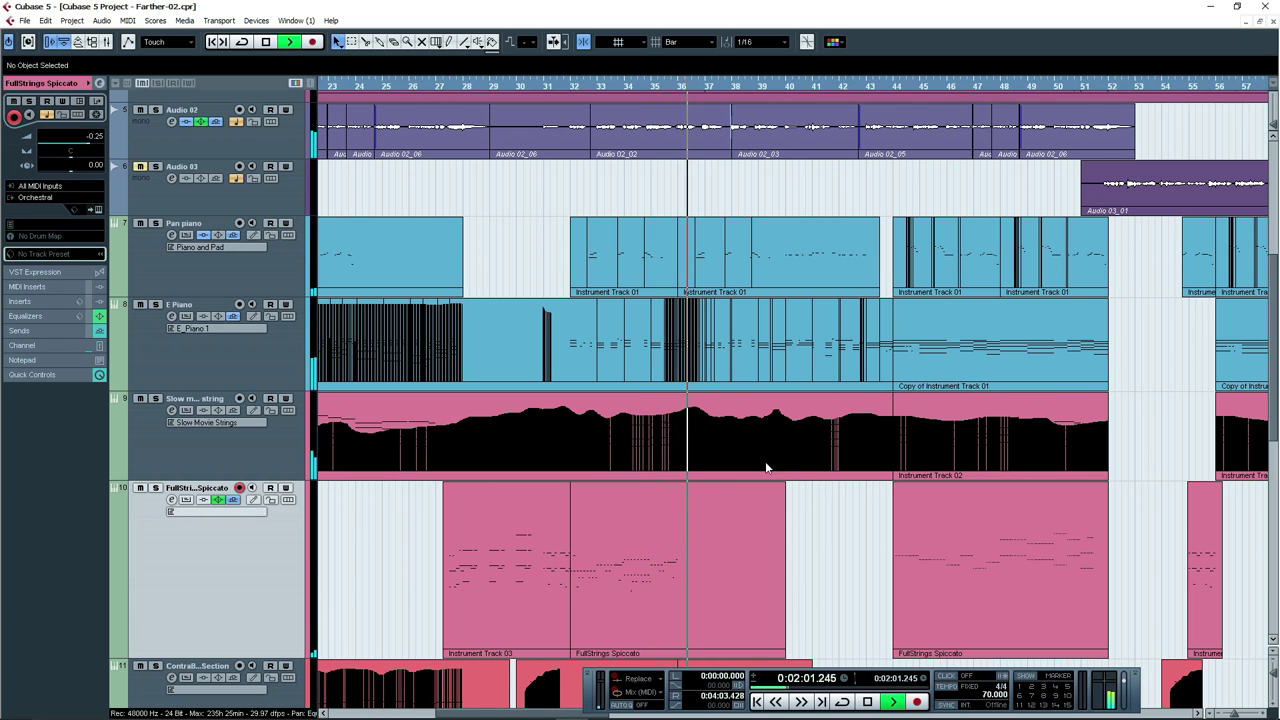
Follow the playing mix from about bar 36 to bar 39 across the whole arrangement, then stop playback.
{"action": "key", "text": "g"}
{"action": "key", "text": "g"}
{"action": "key", "text": "g"}
{"action": "key", "text": "g"}
{"action": "key", "text": "g"}
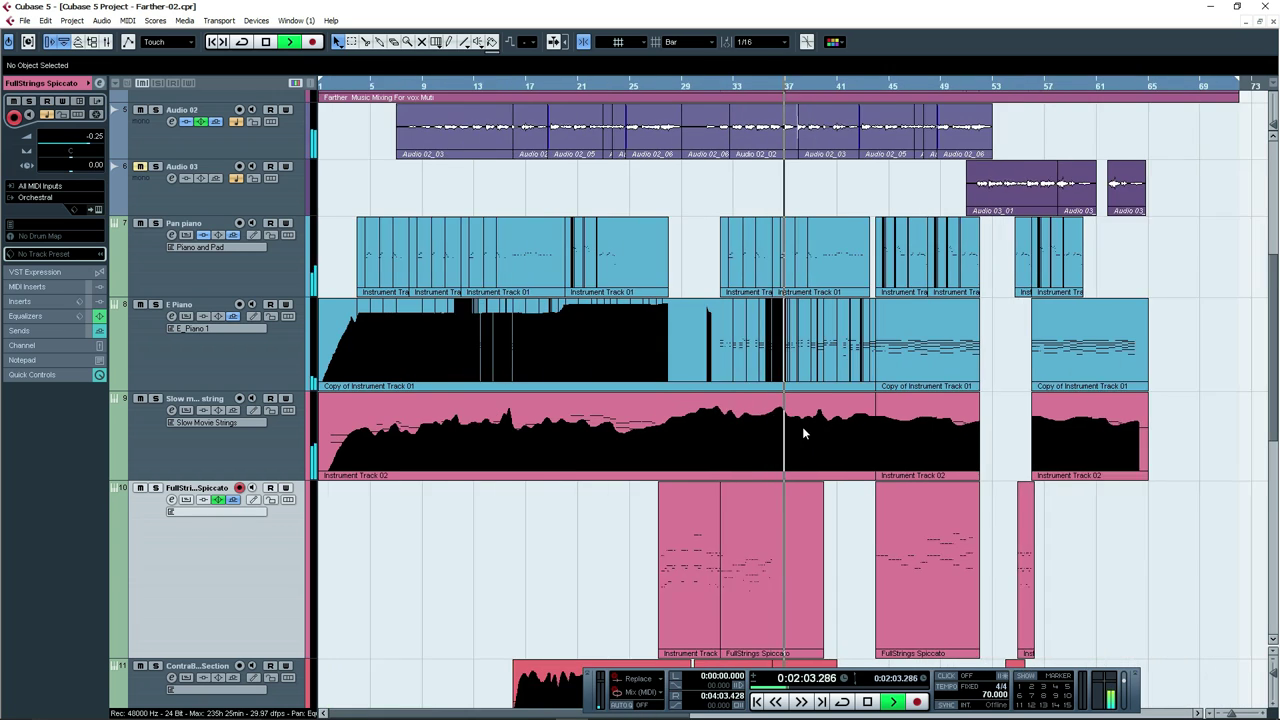
{"action": "scroll", "coordinate": [803, 428], "scroll_direction": "down", "scroll_amount": 4}
{"action": "key", "text": "h"}
{"action": "key", "text": "h"}
{"action": "key", "text": "h"}
{"action": "key", "text": "h"}
{"action": "left_click_drag", "start_coordinate": [967, 465], "coordinate": [656, 469]}
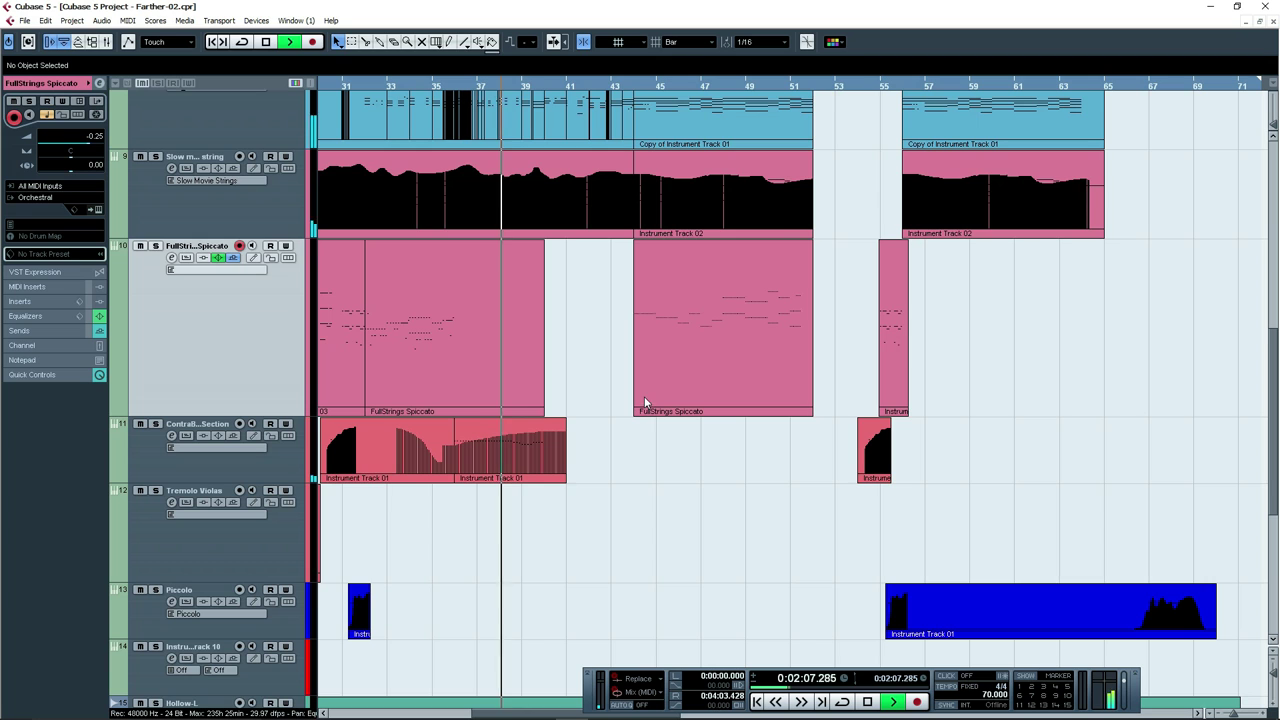
{"action": "scroll", "coordinate": [600, 400], "scroll_direction": "up", "scroll_amount": 2}
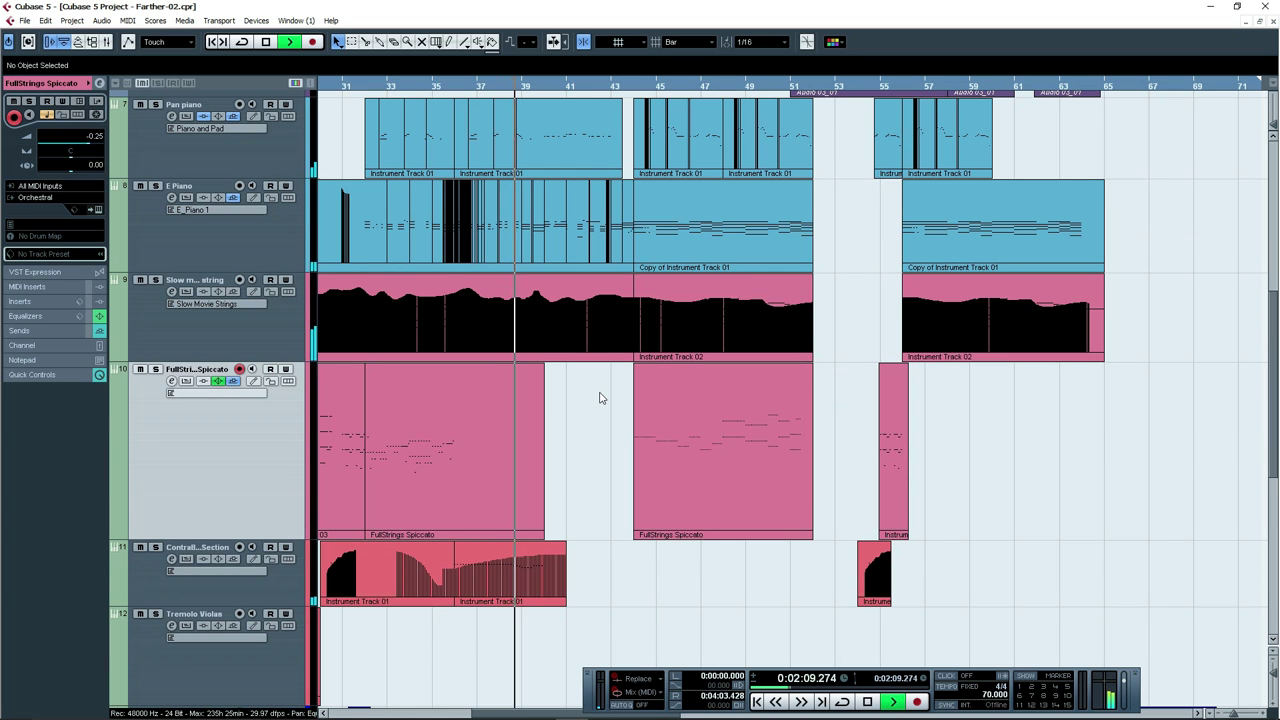
{"action": "key", "text": "g"}
{"action": "key", "text": "h"}
{"action": "key", "text": "h"}
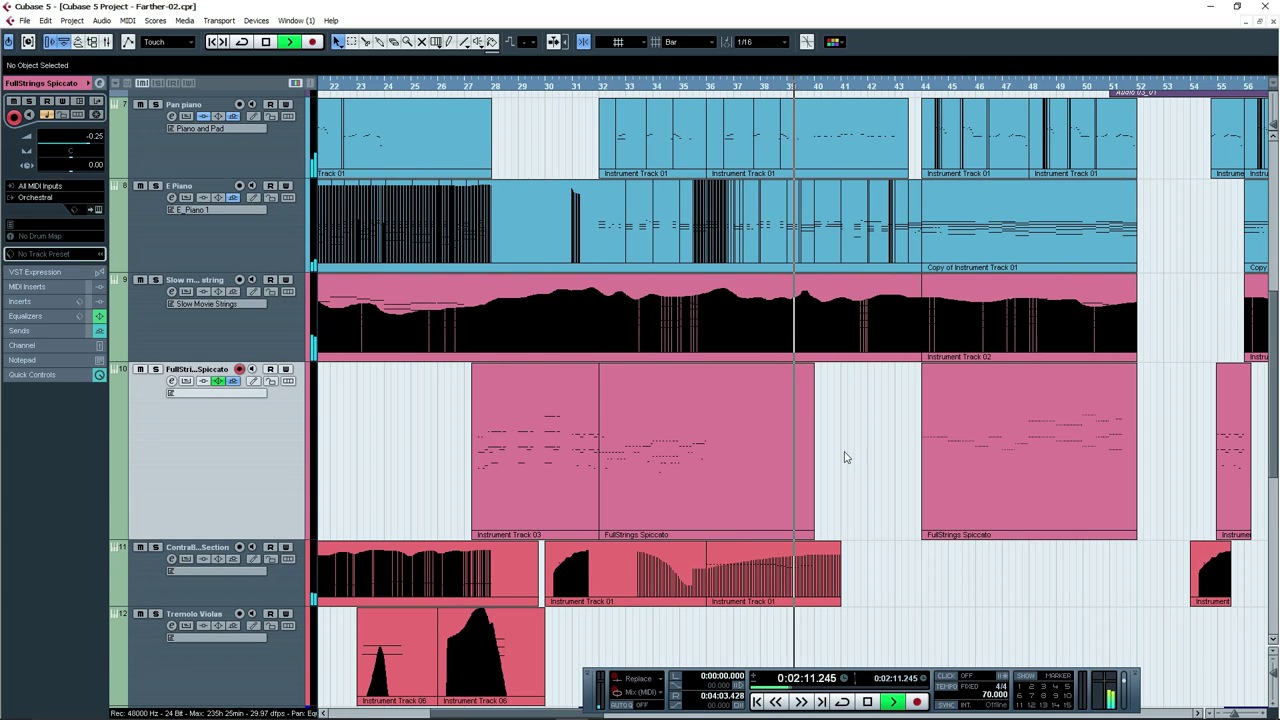
{"action": "key", "text": "space"}
Select the Hollow audio events from bar 32 to the end of the track to examine them, then clear the selection.
{"action": "scroll", "coordinate": [847, 456], "scroll_direction": "up", "scroll_amount": 7}
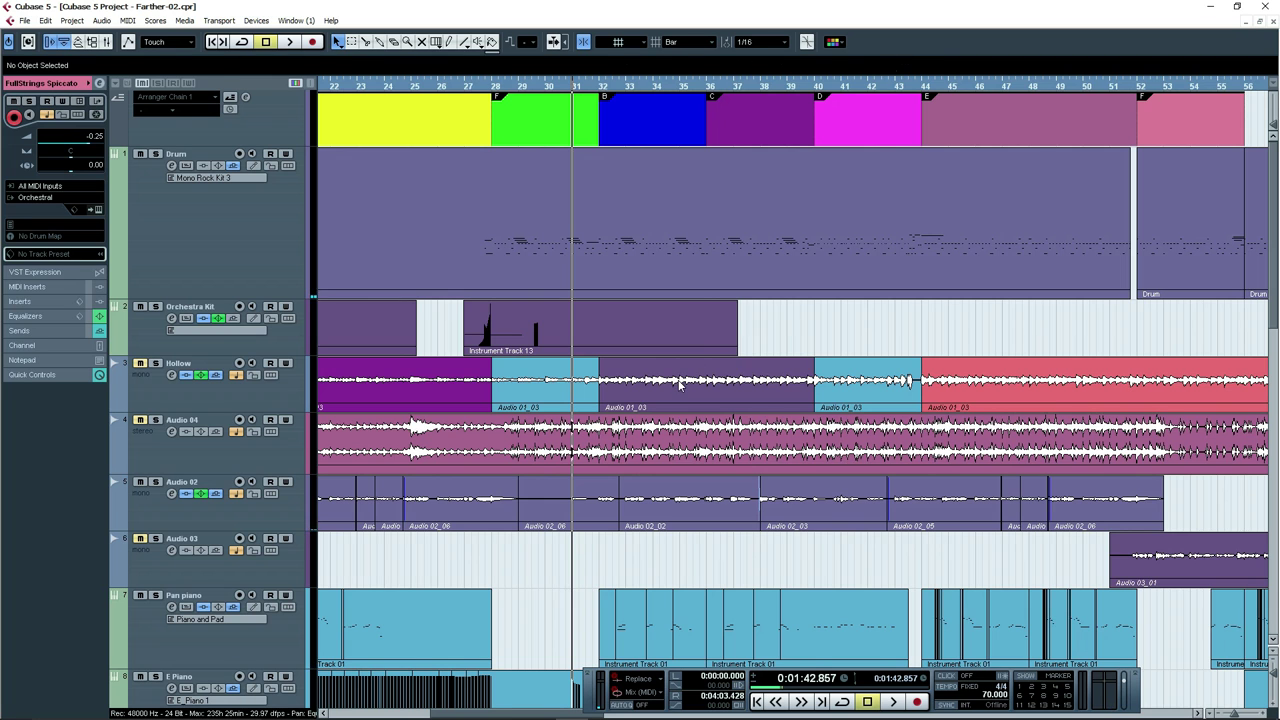
{"action": "left_click", "coordinate": [680, 385]}
{"action": "key", "text": "g"}
{"action": "key", "text": "g"}
{"action": "key", "text": "g"}
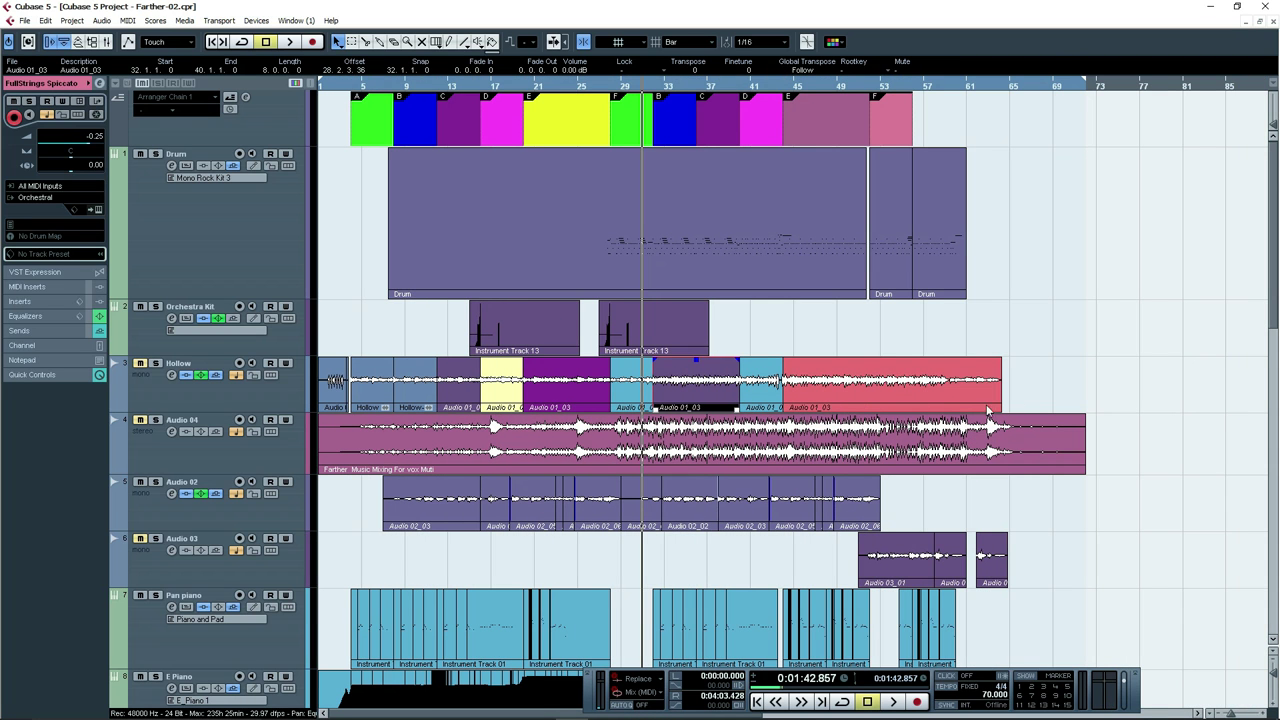
{"action": "left_click", "coordinate": [1037, 390]}
{"action": "left_click_drag", "start_coordinate": [782, 386], "coordinate": [658, 388]}
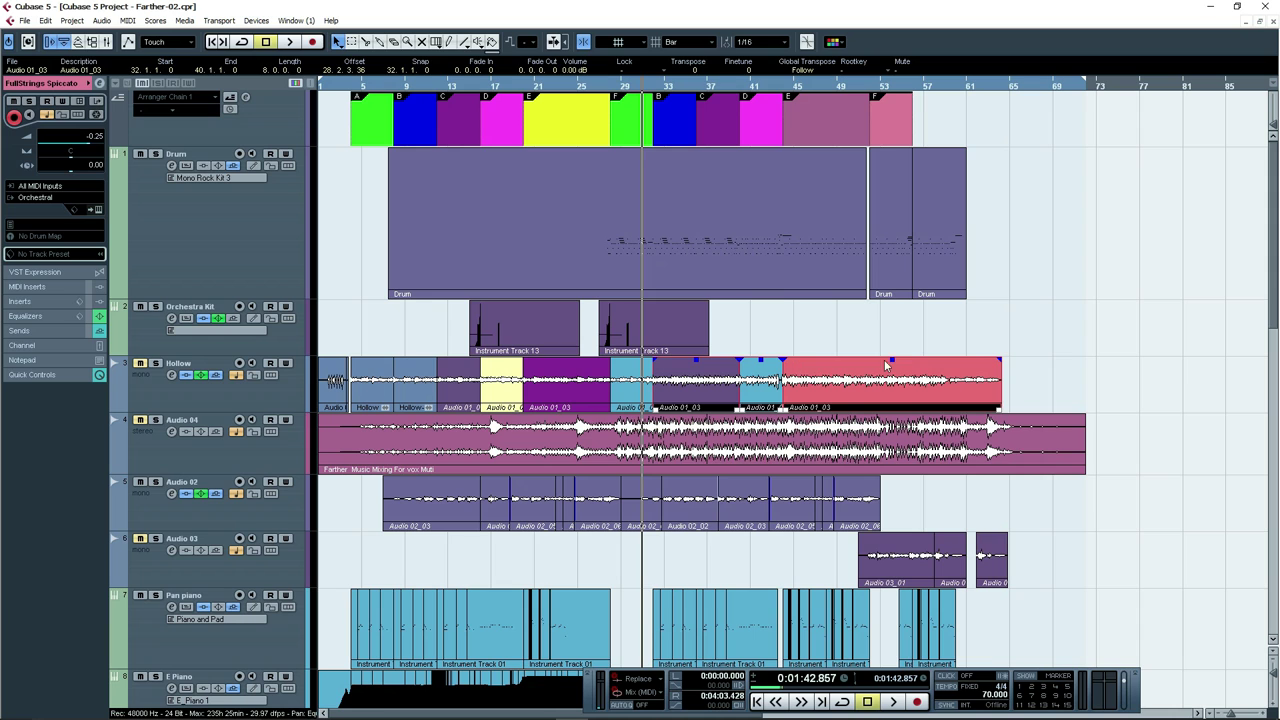
{"action": "left_click", "coordinate": [1063, 352]}
Select the Audio 02 events from bar 29 onward to examine them, then clear the selection.
{"action": "scroll", "coordinate": [996, 389], "scroll_direction": "down", "scroll_amount": 2}
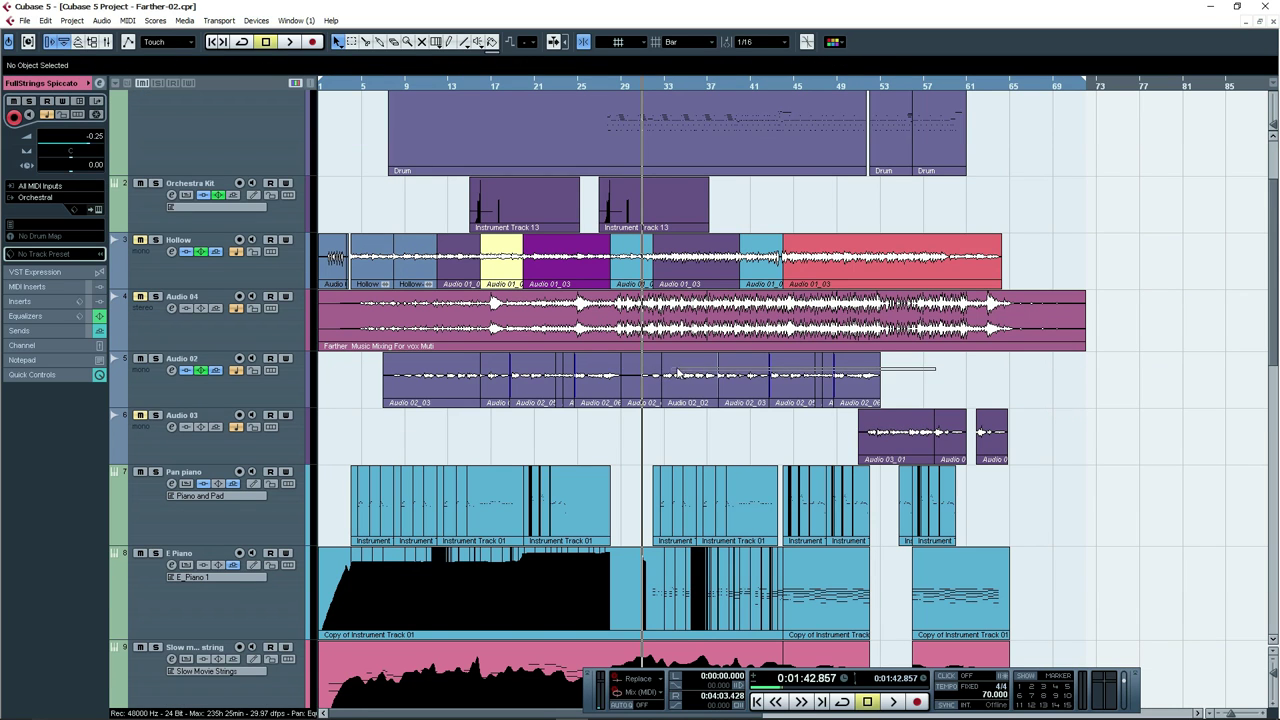
{"action": "left_click_drag", "start_coordinate": [640, 379], "coordinate": [640, 379]}
{"action": "key", "text": "h"}
{"action": "key", "text": "h"}
{"action": "key", "text": "h"}
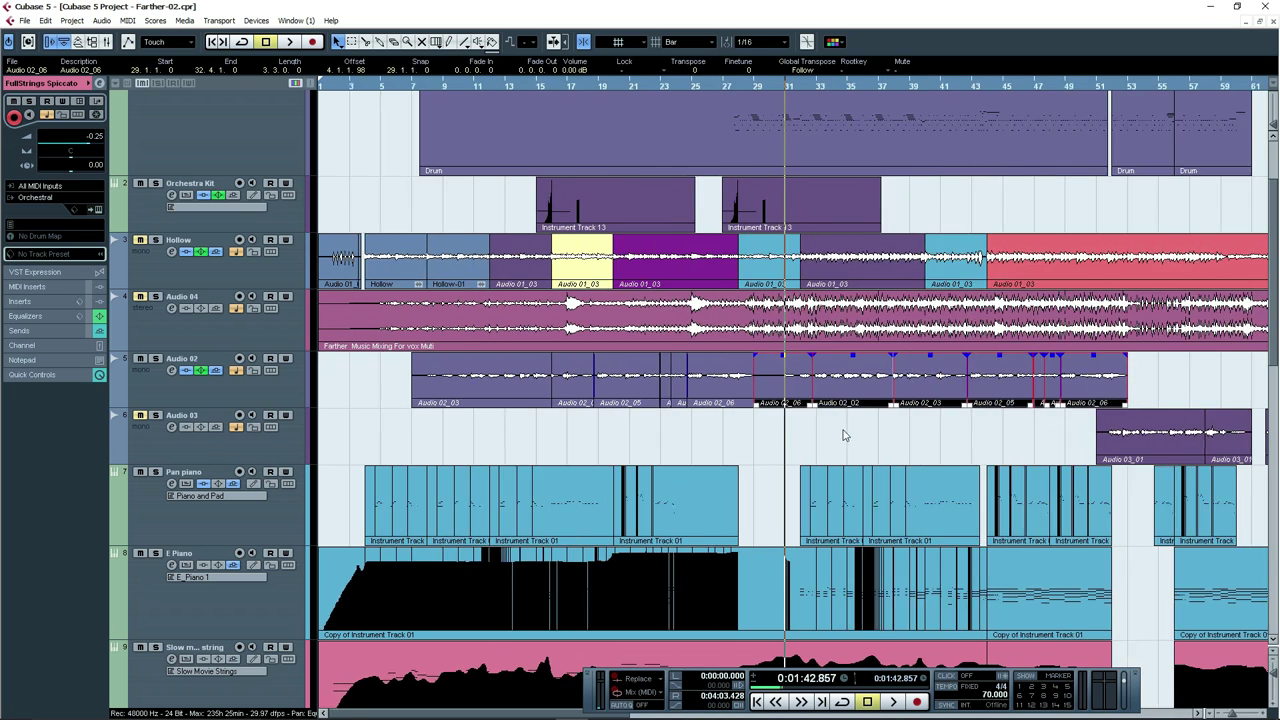
{"action": "left_click", "coordinate": [860, 431]}
Place the cursor at bar 35 and play the mix while viewing the FullStrings Spiccato and ContraBass parts.
{"action": "scroll", "coordinate": [975, 435], "scroll_direction": "down", "scroll_amount": 4}
{"action": "scroll", "coordinate": [774, 411], "scroll_direction": "right", "scroll_amount": 3}
{"action": "scroll", "coordinate": [766, 434], "scroll_direction": "down", "scroll_amount": 3}
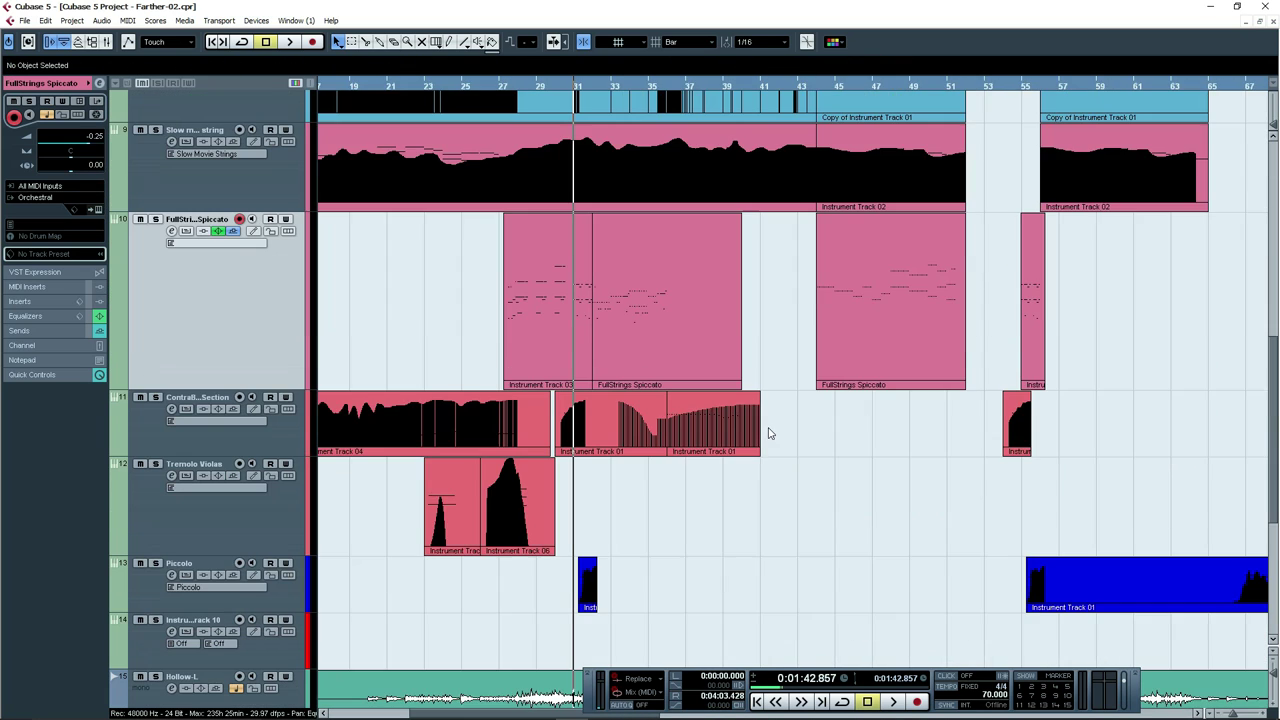
{"action": "scroll", "coordinate": [794, 449], "scroll_direction": "right", "scroll_amount": 1}
{"action": "left_click_drag", "start_coordinate": [521, 86], "coordinate": [661, 130]}
{"action": "scroll", "coordinate": [885, 490], "scroll_direction": "right", "scroll_amount": 3}
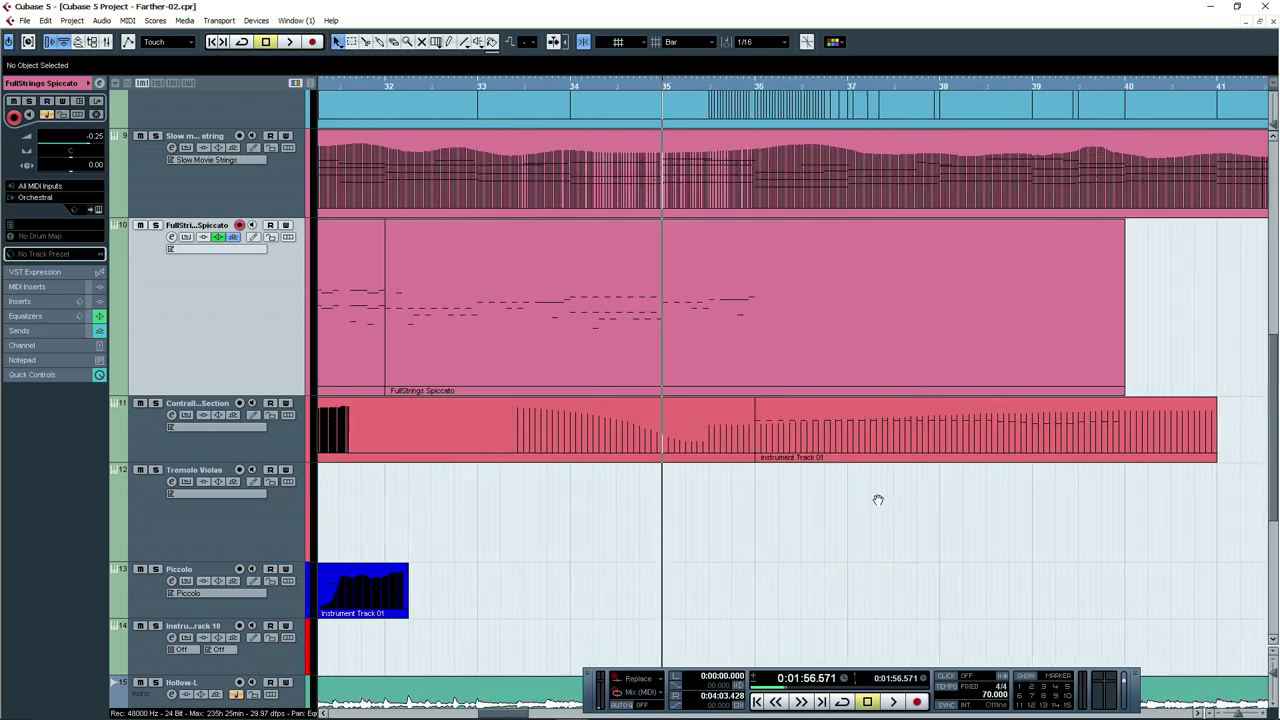
{"action": "scroll", "coordinate": [780, 460], "scroll_direction": "down", "scroll_amount": 1}
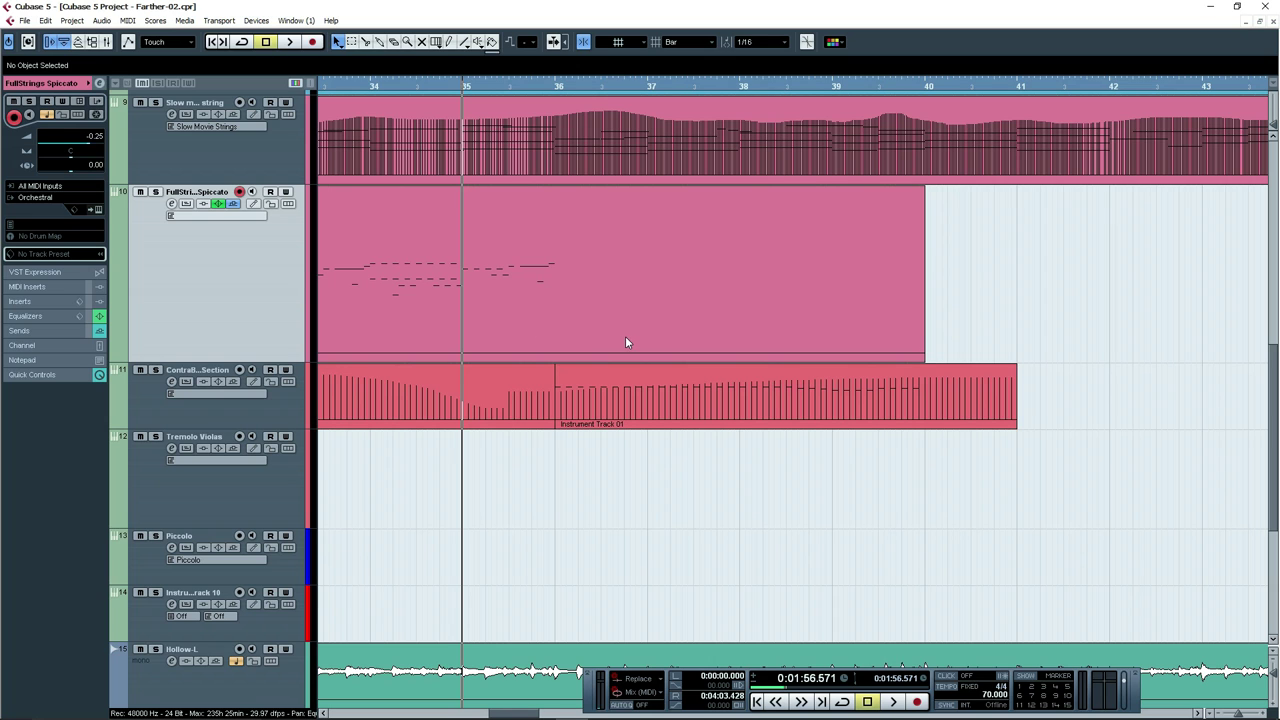
{"action": "key", "text": "space"}
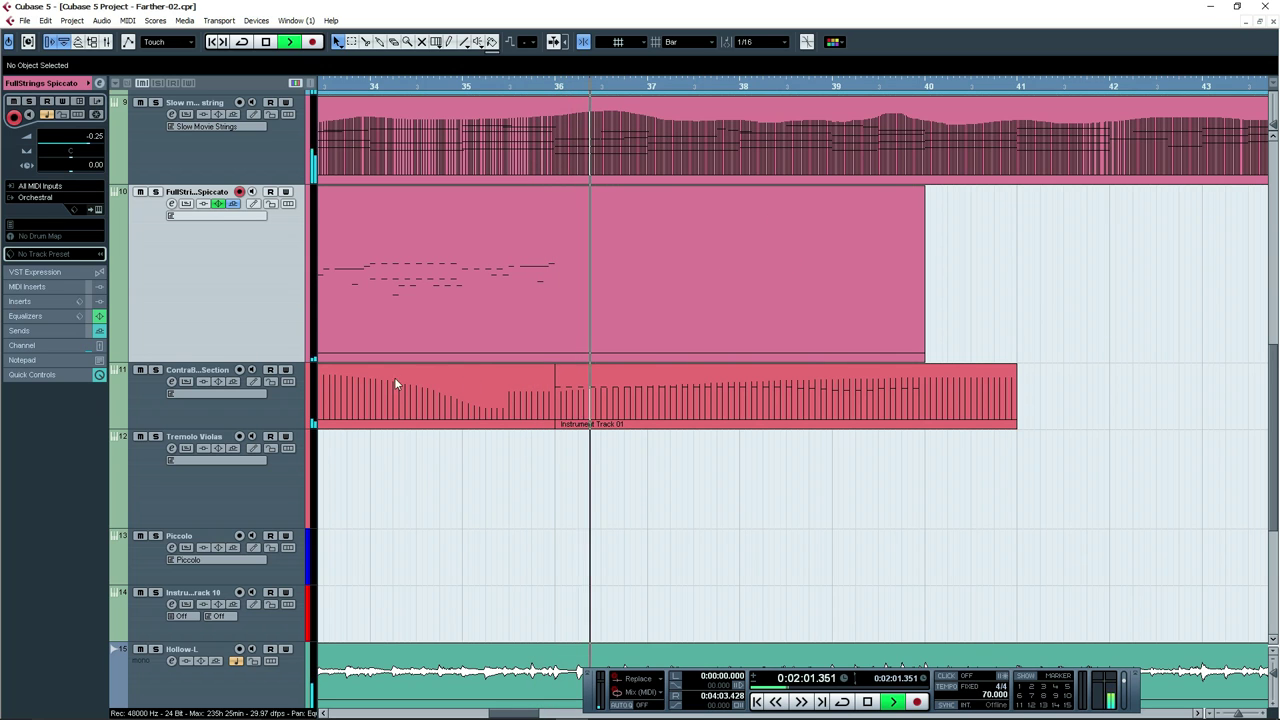
Enlarge the height of the ContraBass Section track and solo it.
{"action": "left_click", "coordinate": [296, 424]}
{"action": "left_click_drag", "start_coordinate": [296, 428], "coordinate": [280, 508]}
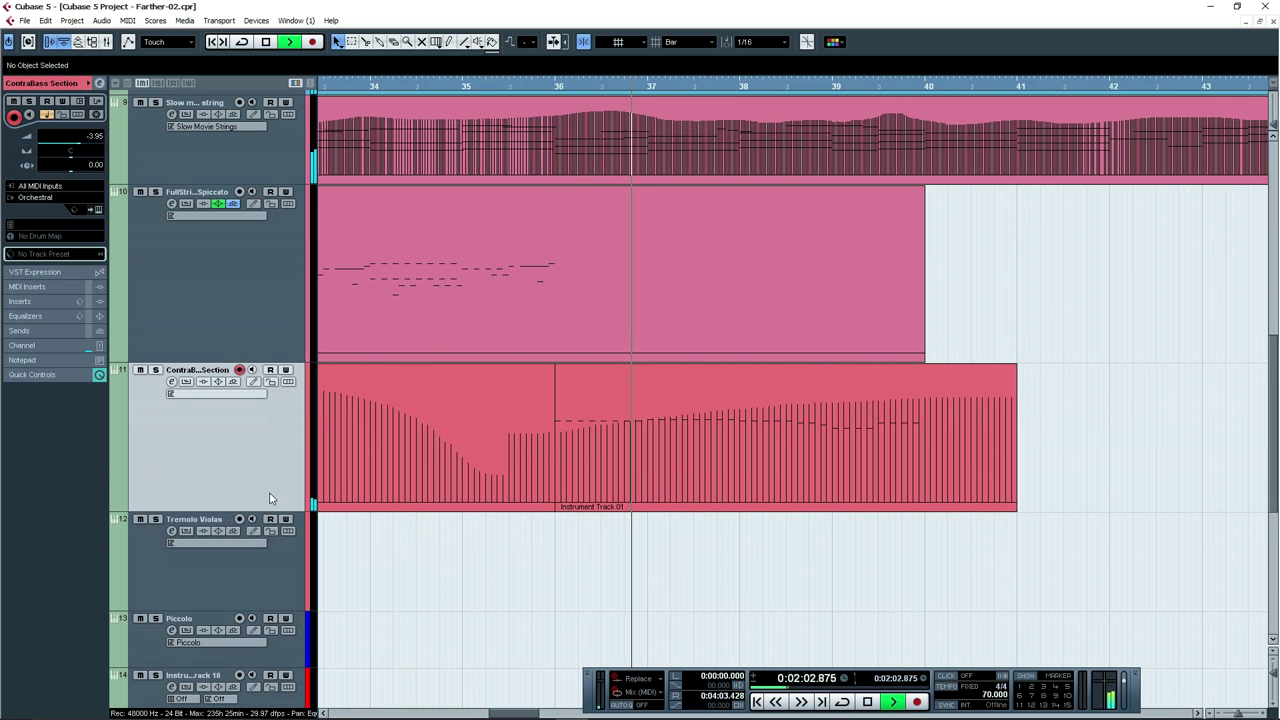
{"action": "left_click", "coordinate": [155, 370]}
Inspect the notes and main volume curve of the ContraBass part starting at bar 36 in the Key Editor, then close it.
{"action": "double_click", "coordinate": [744, 400]}
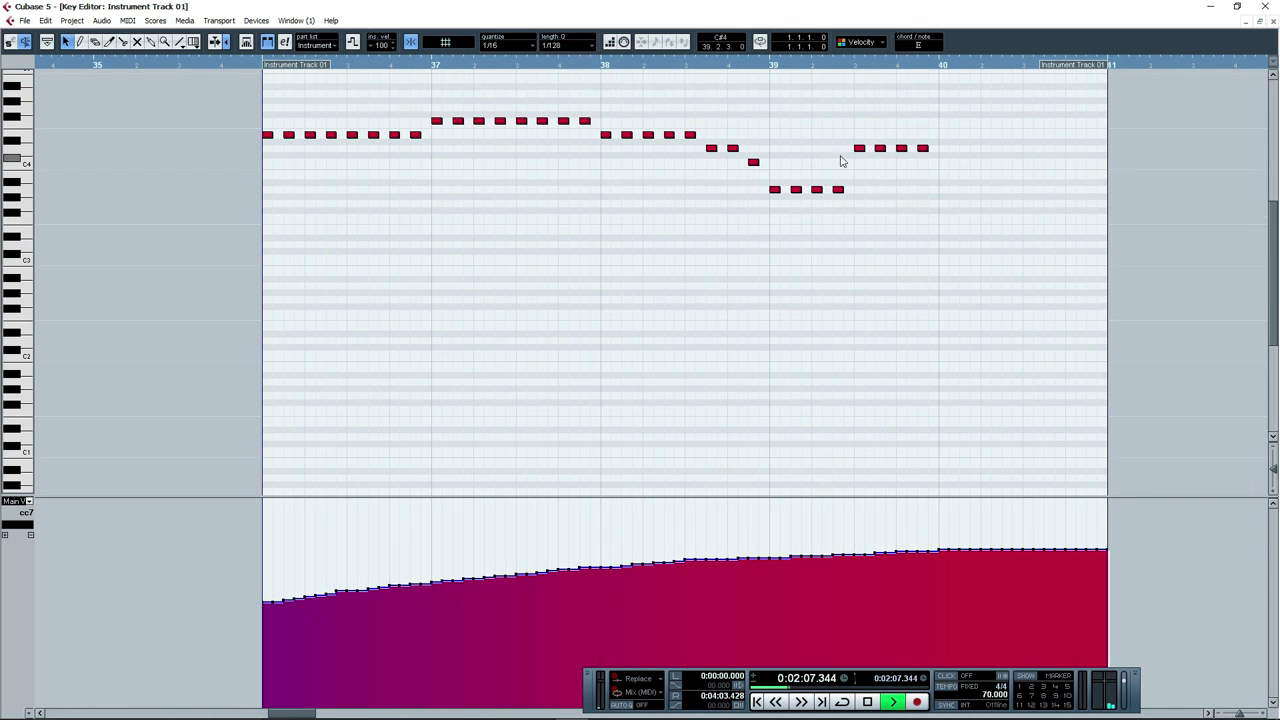
{"action": "left_click", "coordinate": [1273, 21]}
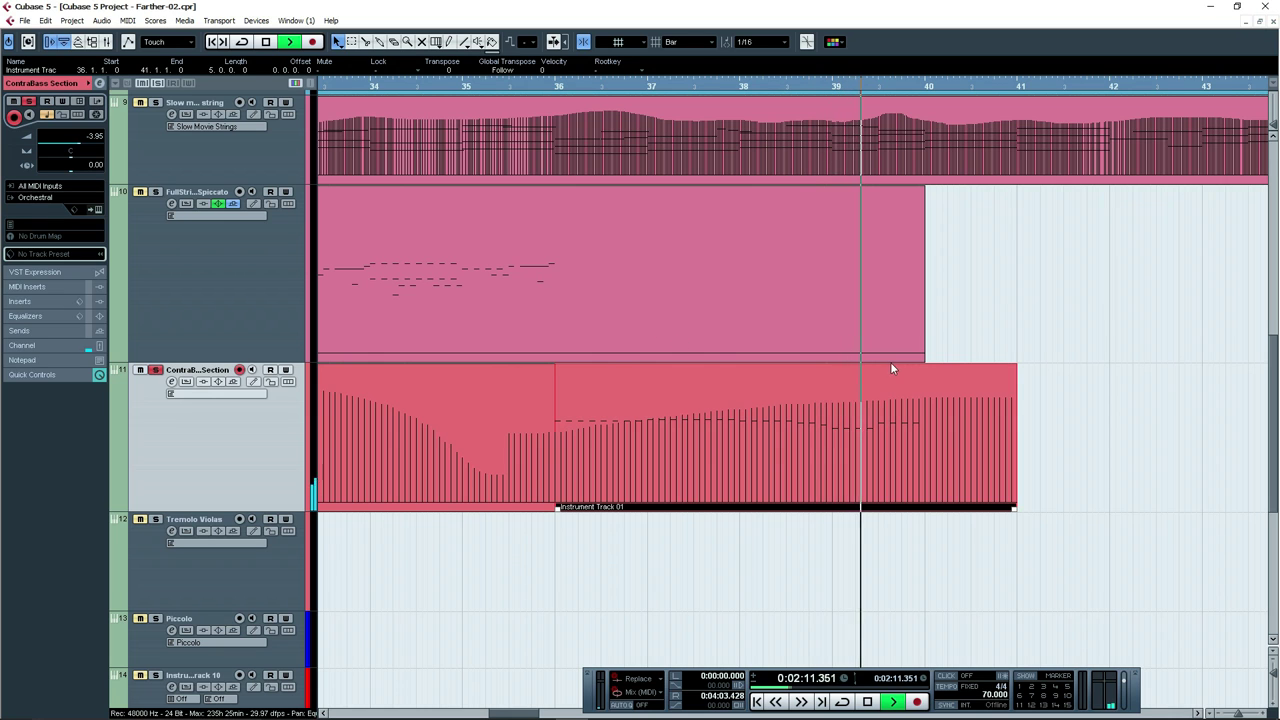
{"action": "key", "text": "g"}
{"action": "key", "text": "g"}
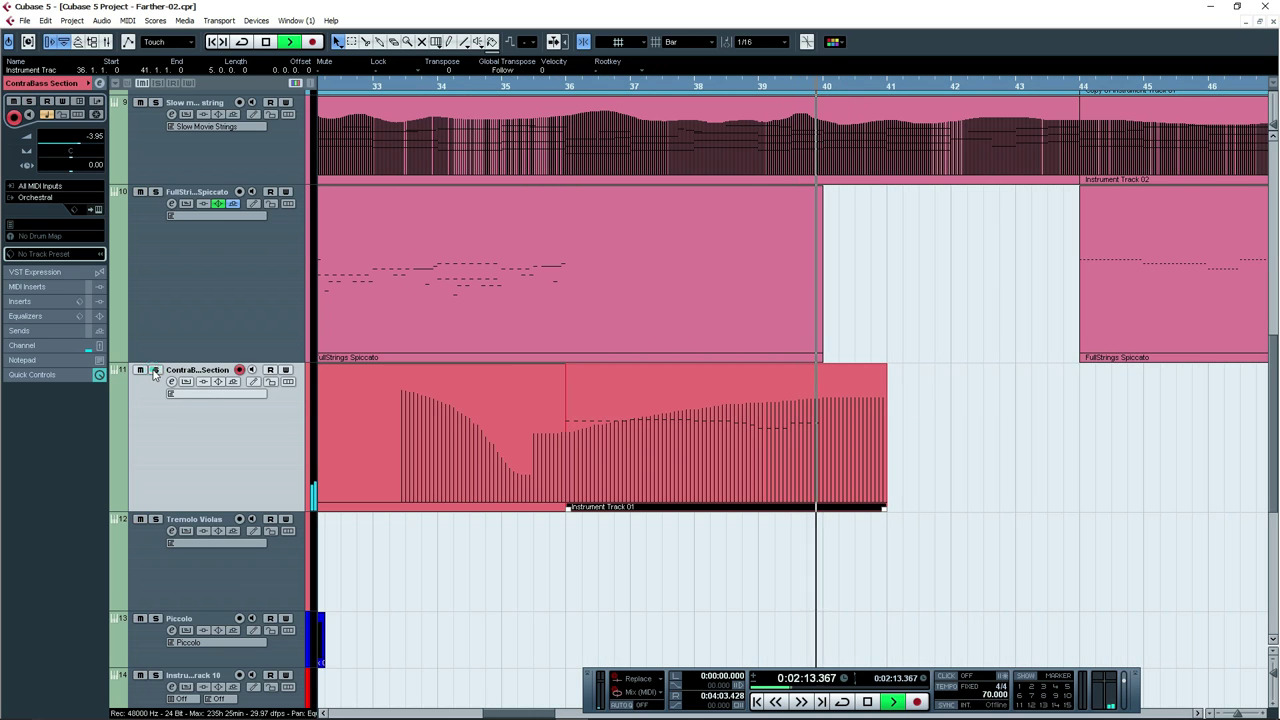
Clear the ContraBass solo and replay the full mix from bar 35 while viewing the wider arrangement.
{"action": "left_click_drag", "start_coordinate": [522, 87], "coordinate": [747, 312]}
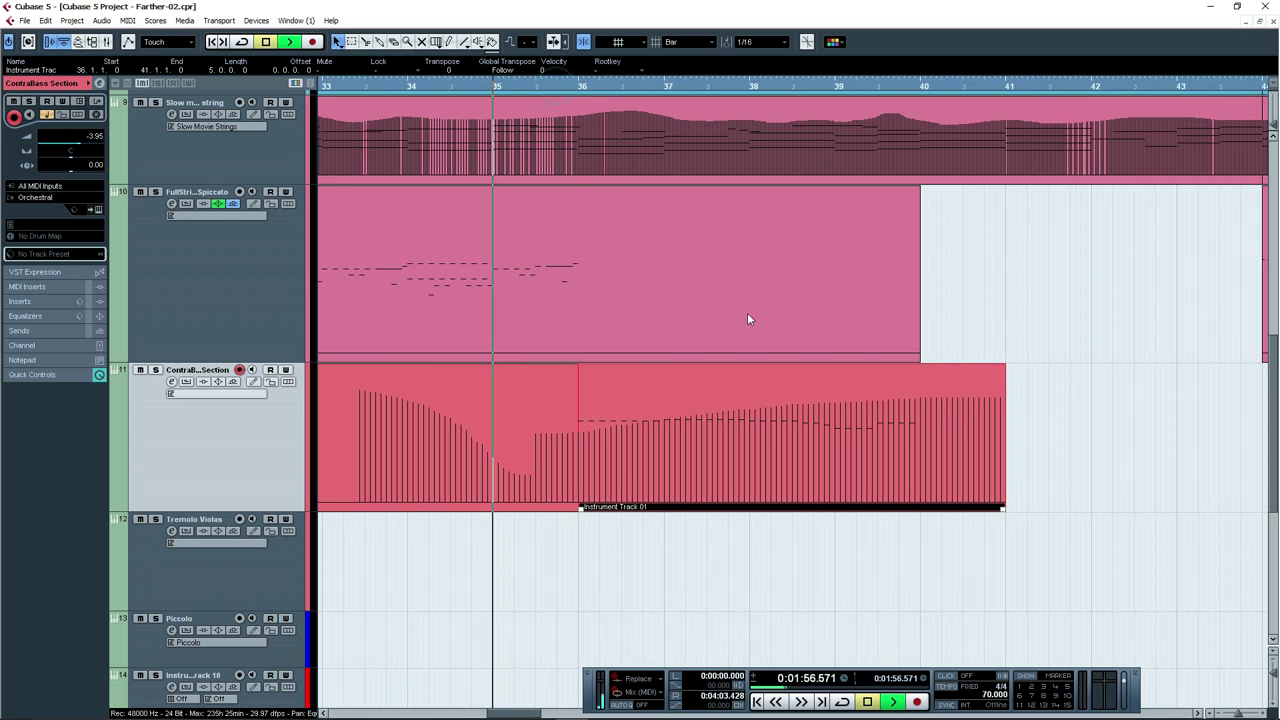
{"action": "key", "text": "g"}
{"action": "key", "text": "g"}
{"action": "key", "text": "g"}
{"action": "key", "text": "g"}
{"action": "key", "text": "g"}
{"action": "key", "text": "g"}
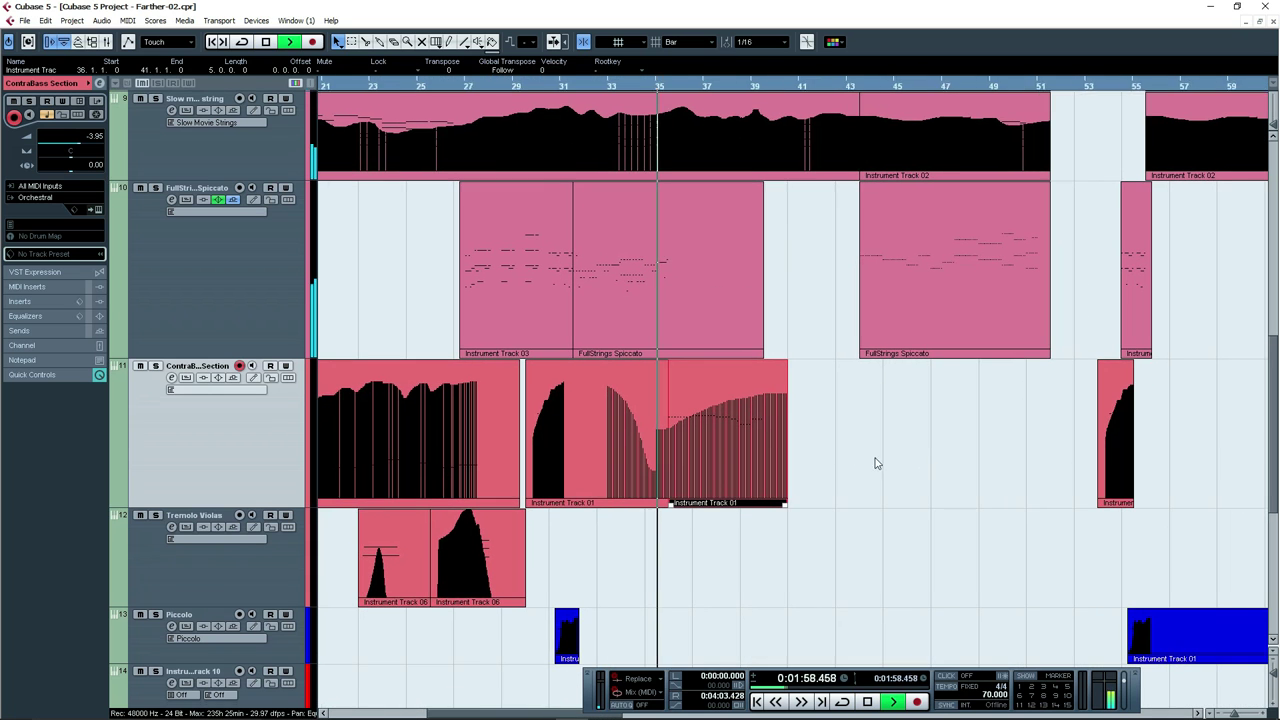
View the ContraBass part starting at bar 36 in the Key Editor and as a score, then close both editors.
{"action": "double_click", "coordinate": [755, 418]}
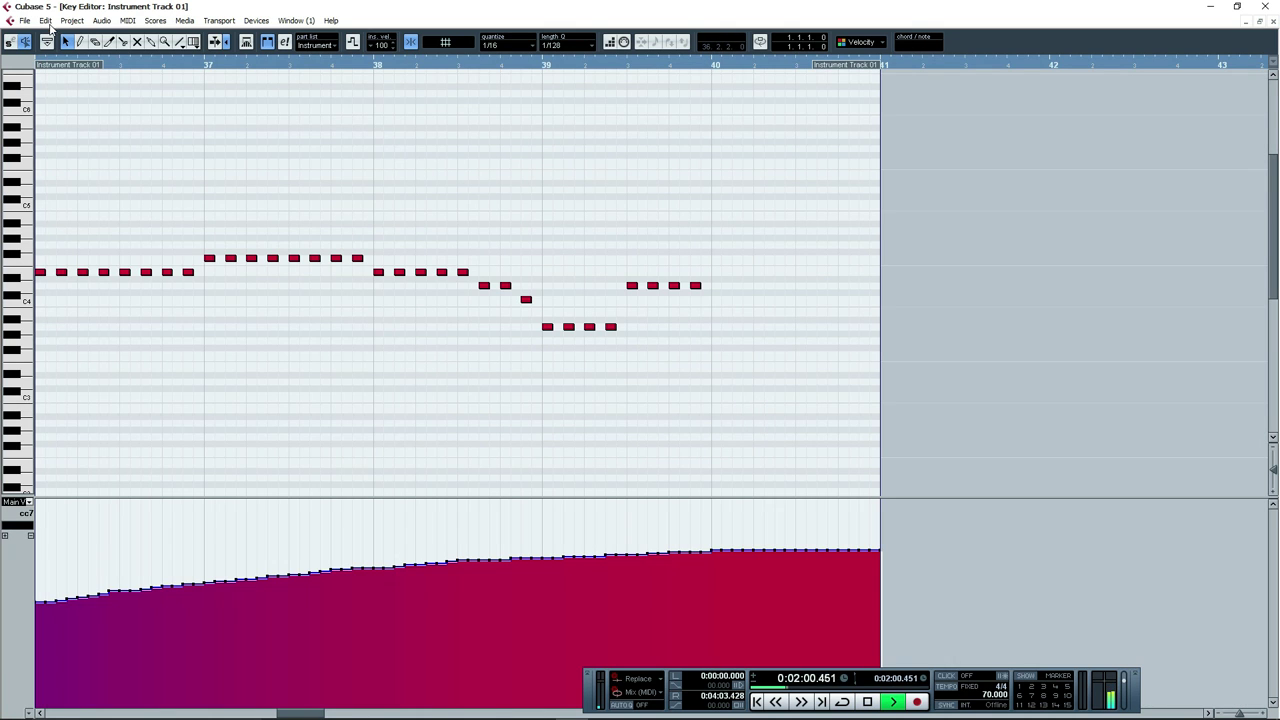
{"action": "left_click", "coordinate": [155, 20]}
{"action": "left_click", "coordinate": [175, 37]}
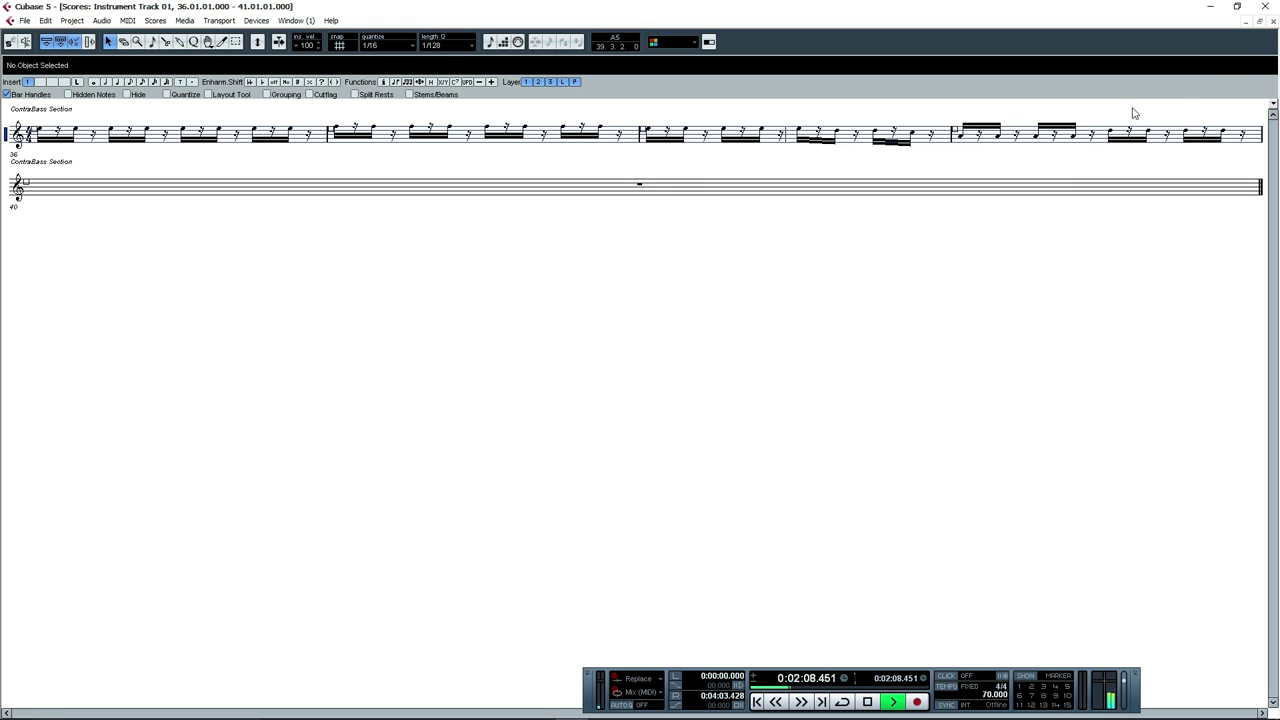
{"action": "left_click", "coordinate": [1272, 21]}
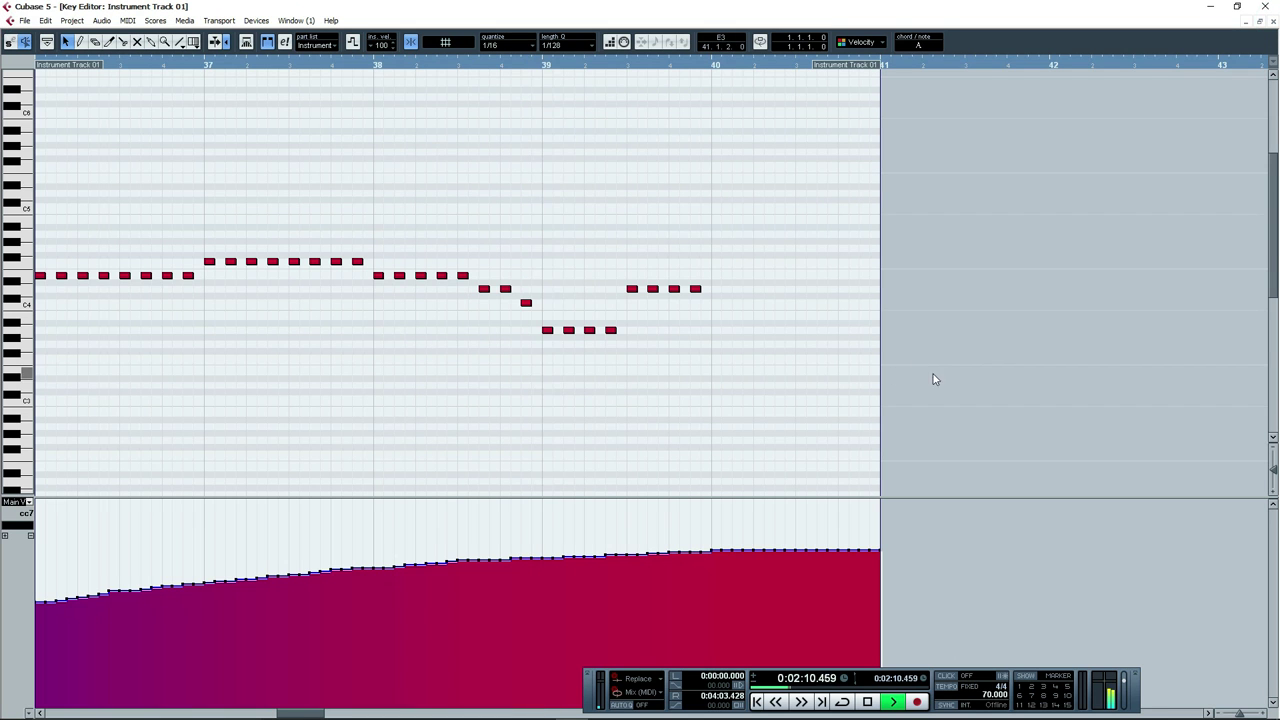
{"action": "key", "text": "Escape"}
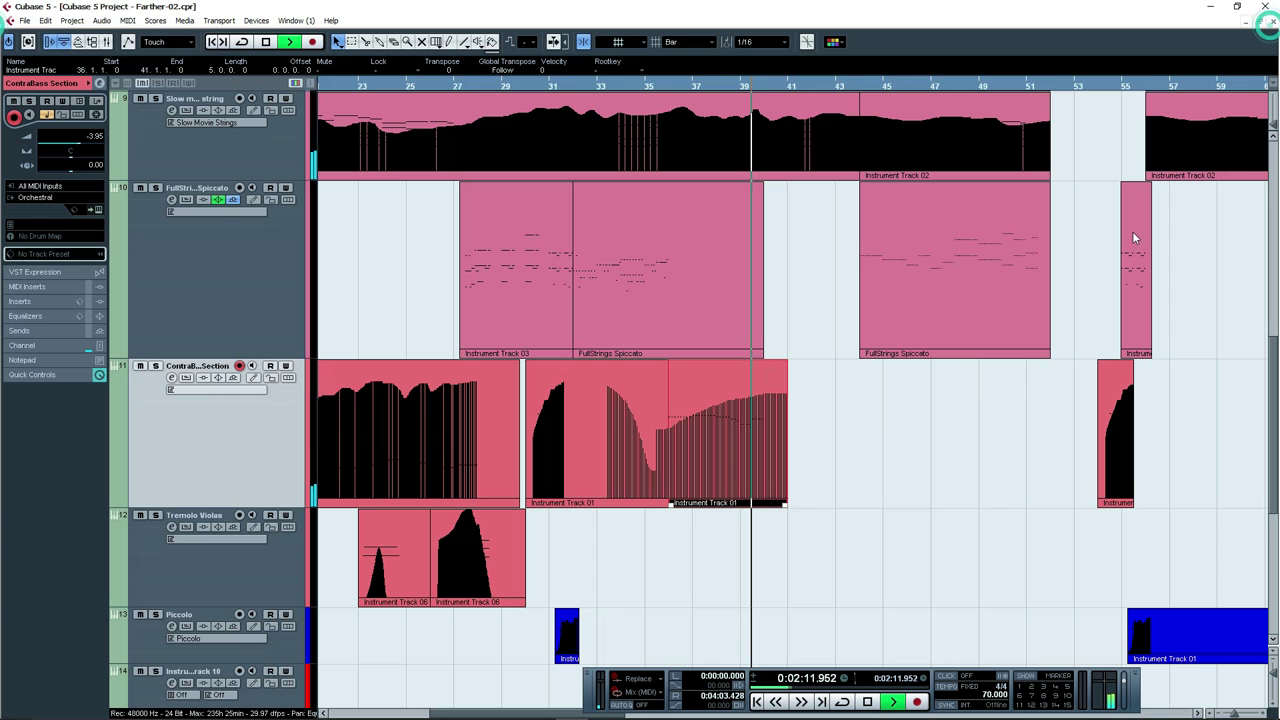
Survey the whole arrangement around bars 39 to 43 during playback, from the audio tracks at the start down to Hollow-L and Hollow-R.
{"action": "left_click", "coordinate": [887, 466]}
{"action": "key", "text": "g"}
{"action": "scroll", "coordinate": [914, 419], "scroll_direction": "up", "scroll_amount": 2}
{"action": "key", "text": "g"}
{"action": "key", "text": "g"}
{"action": "key", "text": "g"}
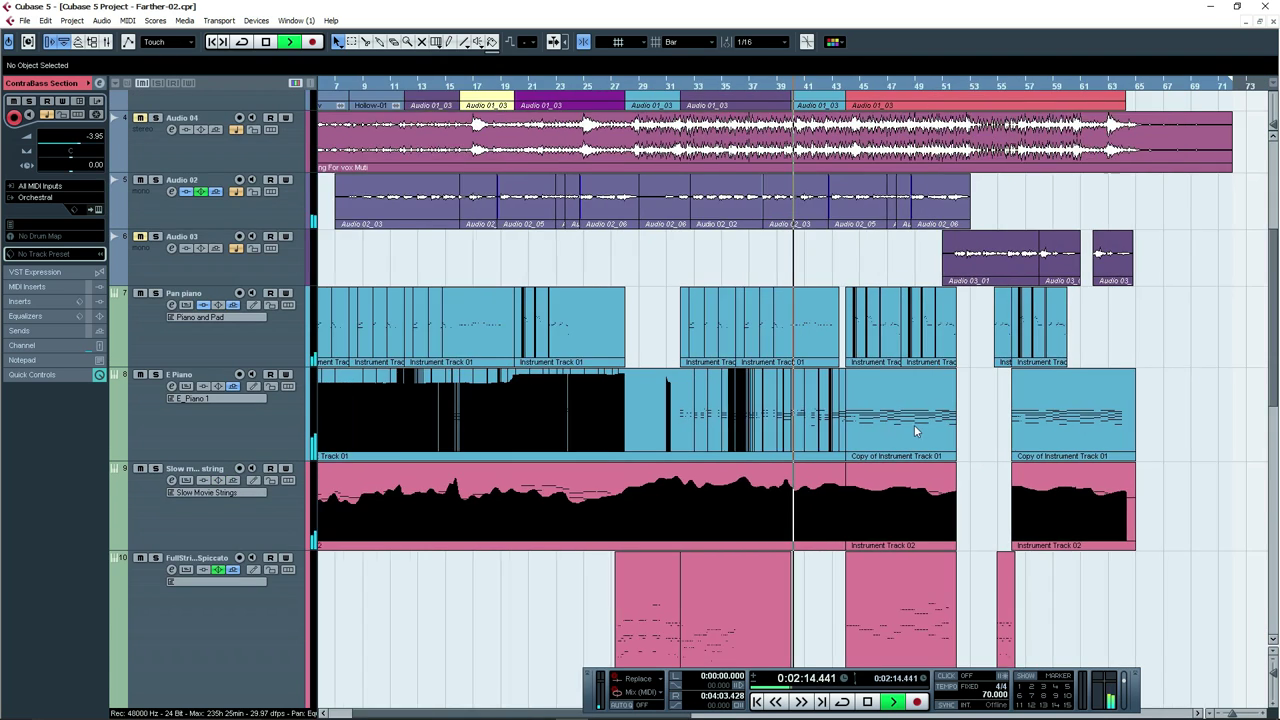
{"action": "scroll", "coordinate": [915, 424], "scroll_direction": "down", "scroll_amount": 2}
{"action": "key", "text": "g"}
{"action": "key", "text": "h"}
{"action": "key", "text": "h"}
{"action": "key", "text": "h"}
{"action": "scroll", "coordinate": [924, 434], "scroll_direction": "down", "scroll_amount": 3}
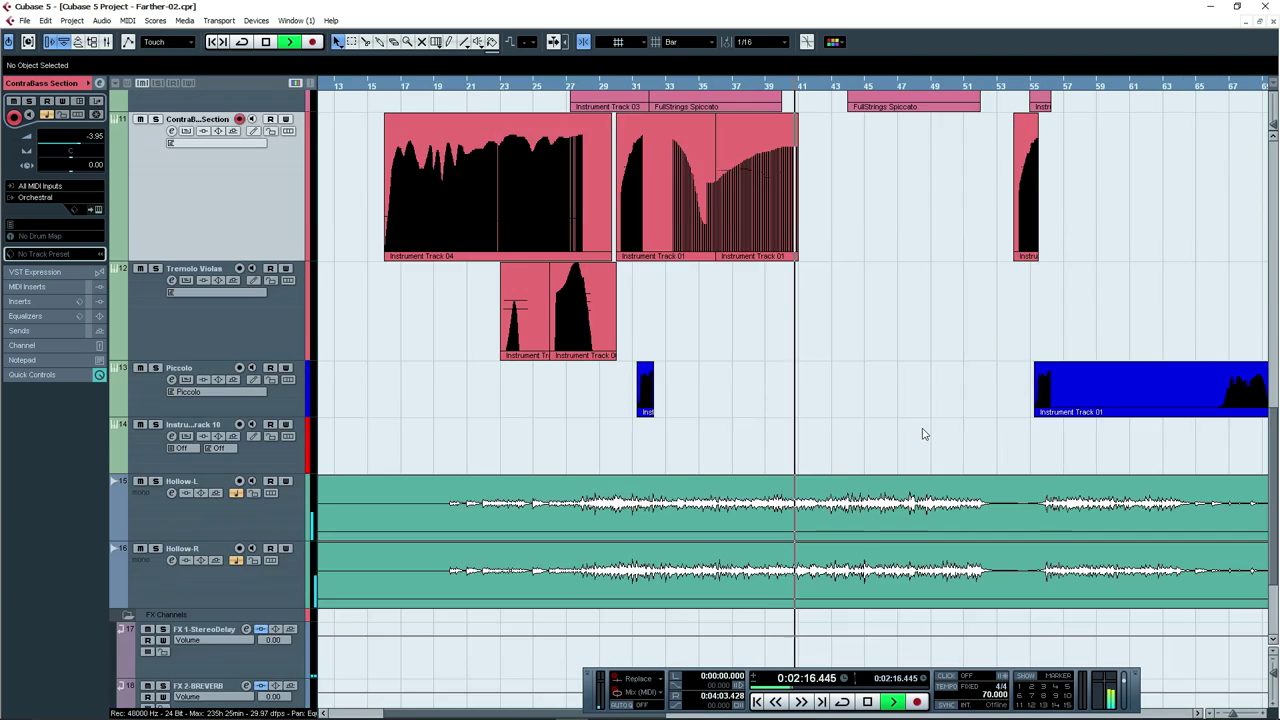
{"action": "scroll", "coordinate": [924, 434], "scroll_direction": "up", "scroll_amount": 3}
{"action": "scroll", "coordinate": [924, 434], "scroll_direction": "up", "scroll_amount": 3}
{"action": "scroll", "coordinate": [922, 428], "scroll_direction": "down", "scroll_amount": 4}
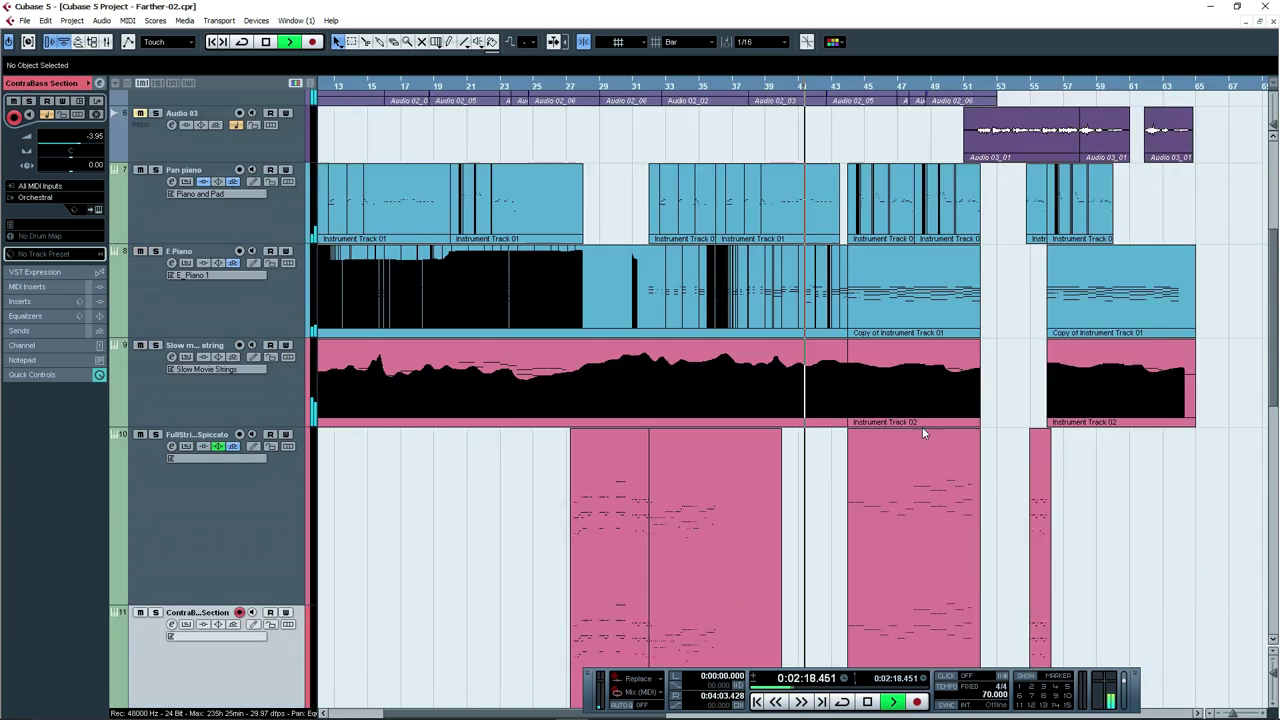
{"action": "key", "text": "g"}
{"action": "key", "text": "g"}
Stop playback and replay the full mix from about bar 42 while viewing the Drum and Hollow tracks.
{"action": "key", "text": "space"}
{"action": "scroll", "coordinate": [863, 369], "scroll_direction": "down", "scroll_amount": 3}
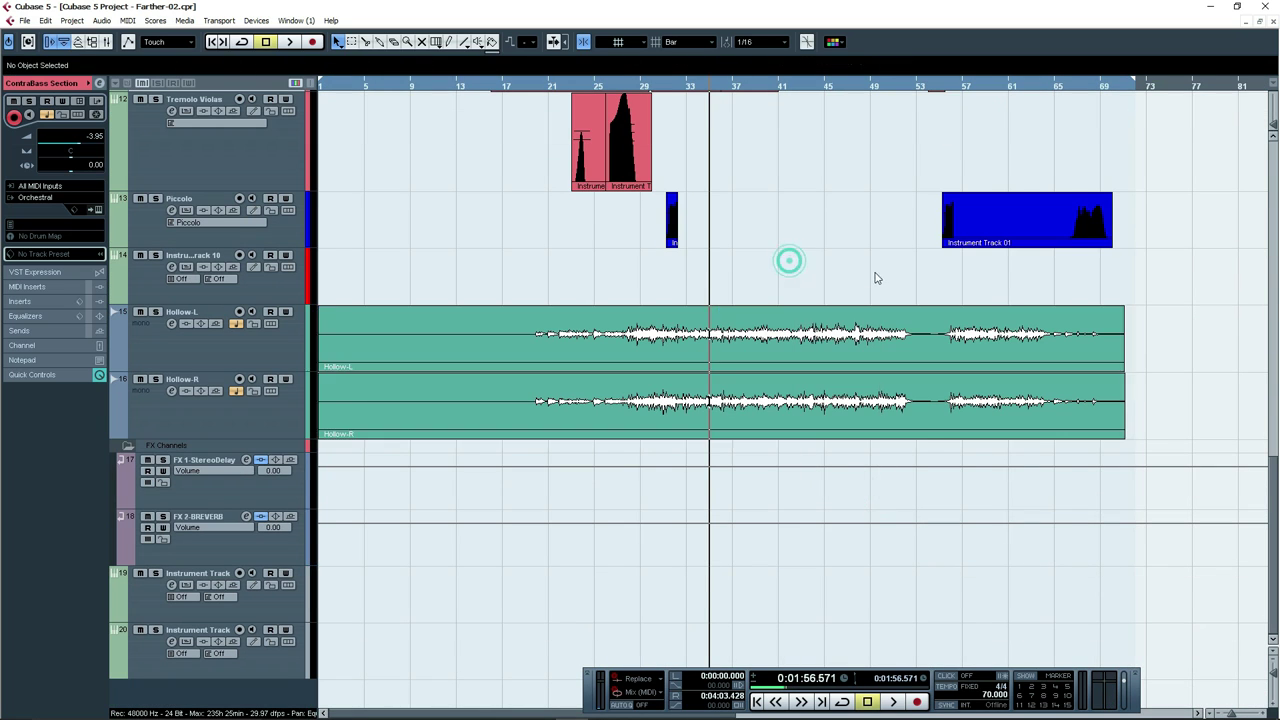
{"action": "scroll", "coordinate": [880, 290], "scroll_direction": "up", "scroll_amount": 10}
{"action": "left_click_drag", "start_coordinate": [1064, 390], "coordinate": [891, 381]}
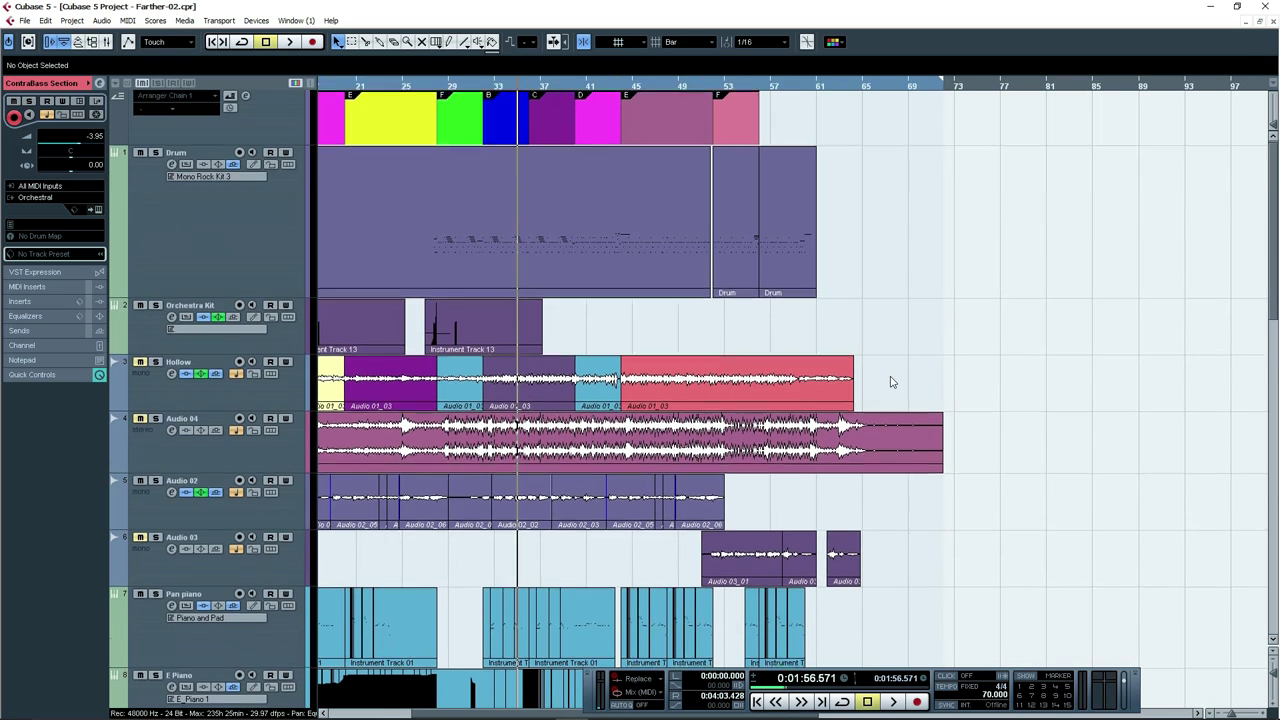
{"action": "left_click_drag", "start_coordinate": [605, 89], "coordinate": [595, 104]}
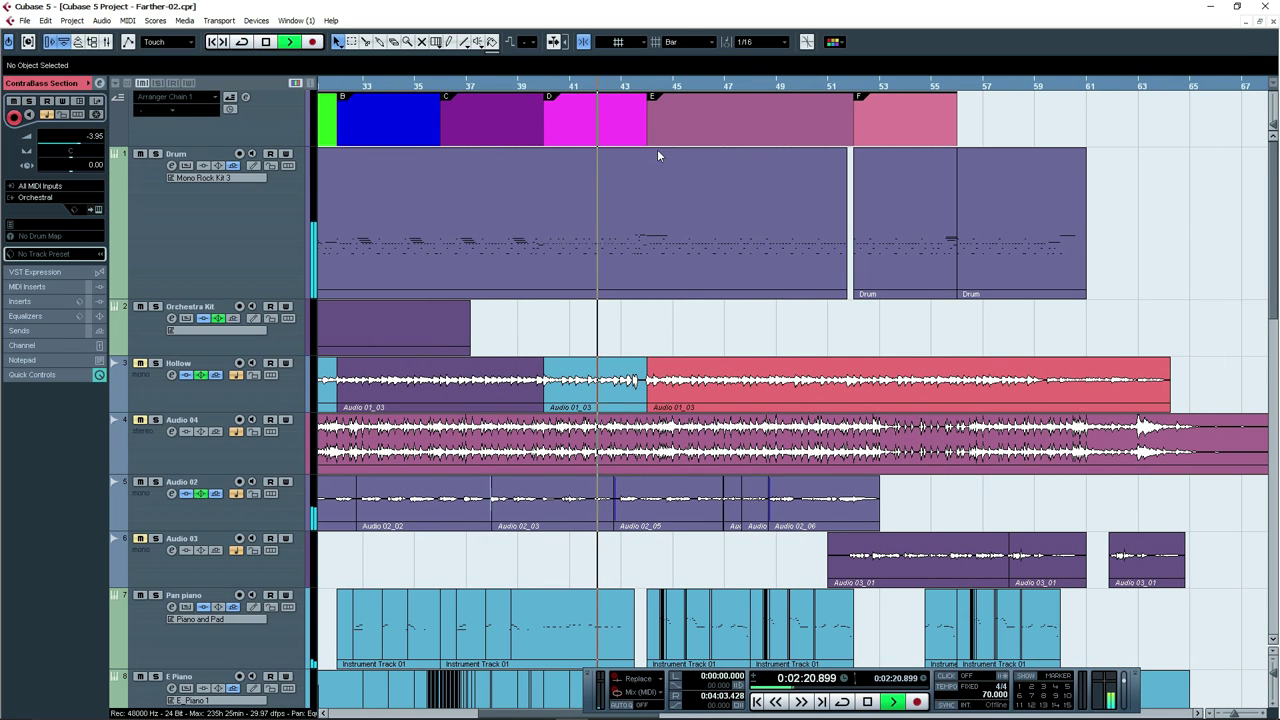
{"action": "key", "text": "space"}
{"action": "key", "text": "space"}
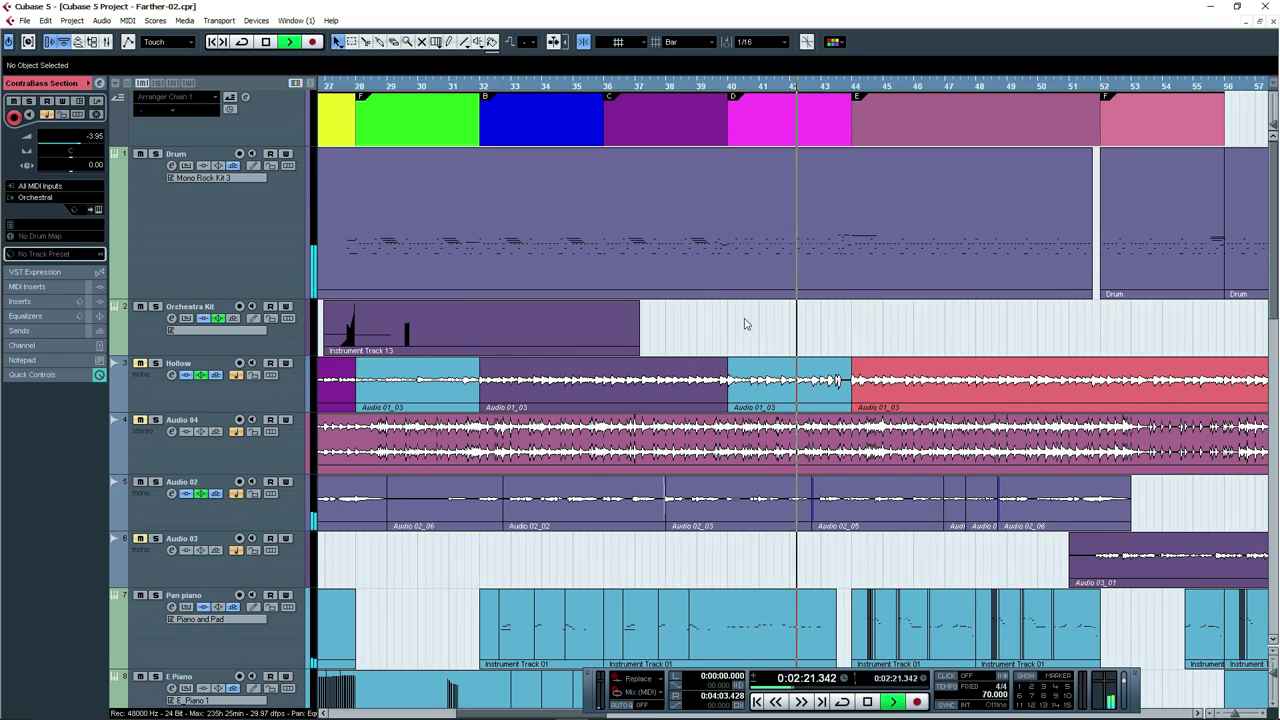
{"action": "scroll", "coordinate": [927, 386], "scroll_direction": "down", "scroll_amount": 5}
{"action": "scroll", "coordinate": [1048, 389], "scroll_direction": "up", "scroll_amount": 4}
{"action": "left_click_drag", "start_coordinate": [1050, 398], "coordinate": [739, 404]}
{"action": "scroll", "coordinate": [739, 404], "scroll_direction": "up", "scroll_amount": 3}
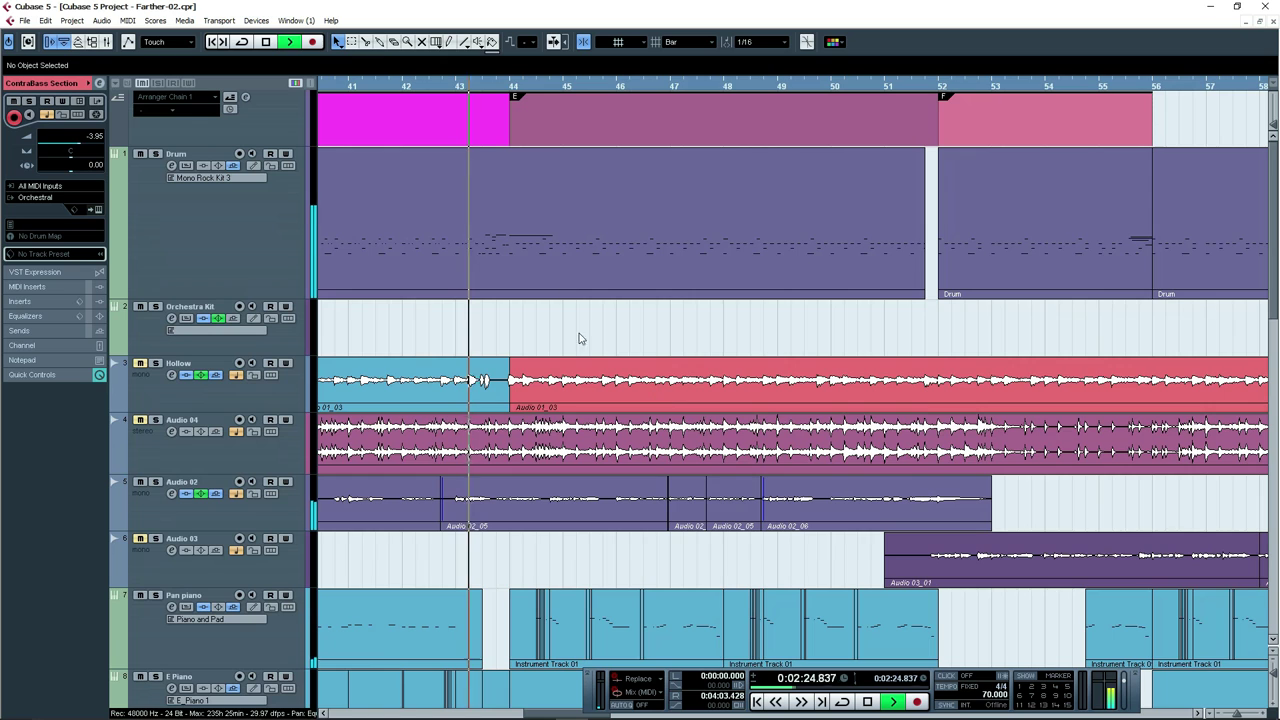
Examine the Drum part's notes and velocities around bar 44 in the Key Editor and set the playback position just before bar 43.
{"action": "double_click", "coordinate": [536, 250]}
{"action": "scroll", "coordinate": [834, 343], "scroll_direction": "down", "scroll_amount": 3}
{"action": "scroll", "coordinate": [771, 309], "scroll_direction": "down", "scroll_amount": 4}
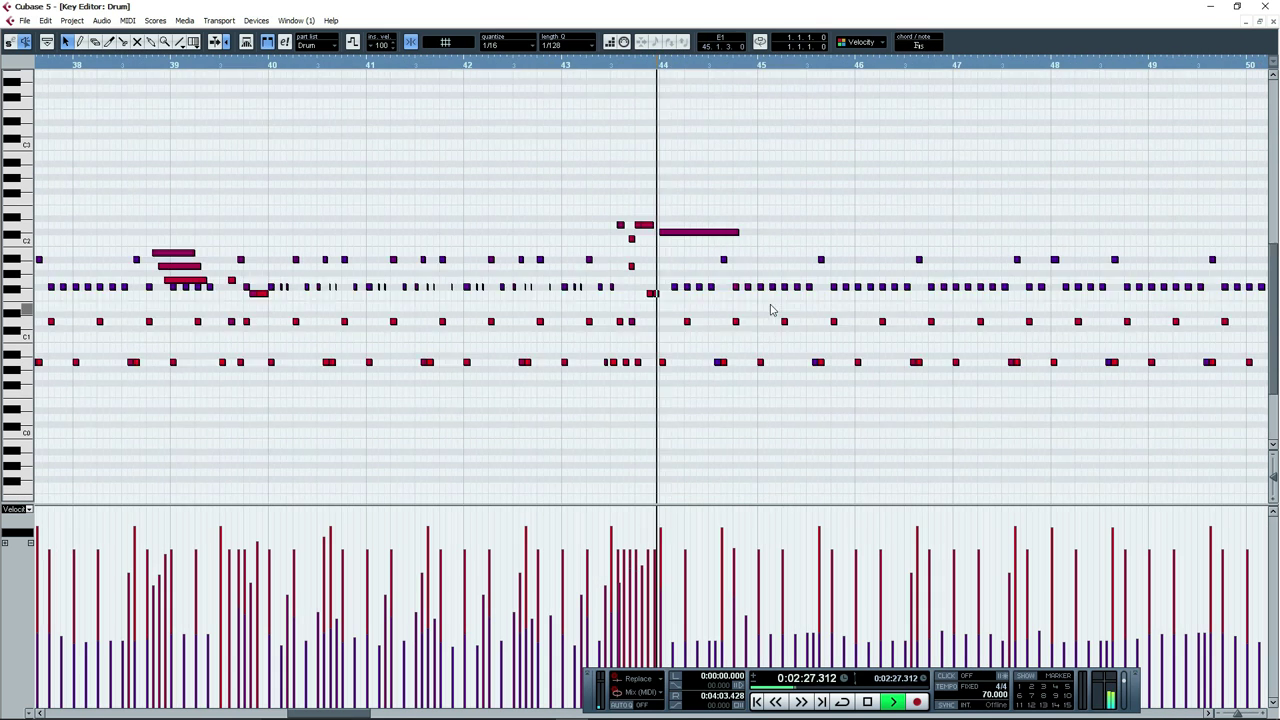
{"action": "key", "text": "h"}
{"action": "key", "text": "h"}
{"action": "key", "text": "h"}
{"action": "key", "text": "space"}
{"action": "left_click_drag", "start_coordinate": [431, 62], "coordinate": [385, 87]}
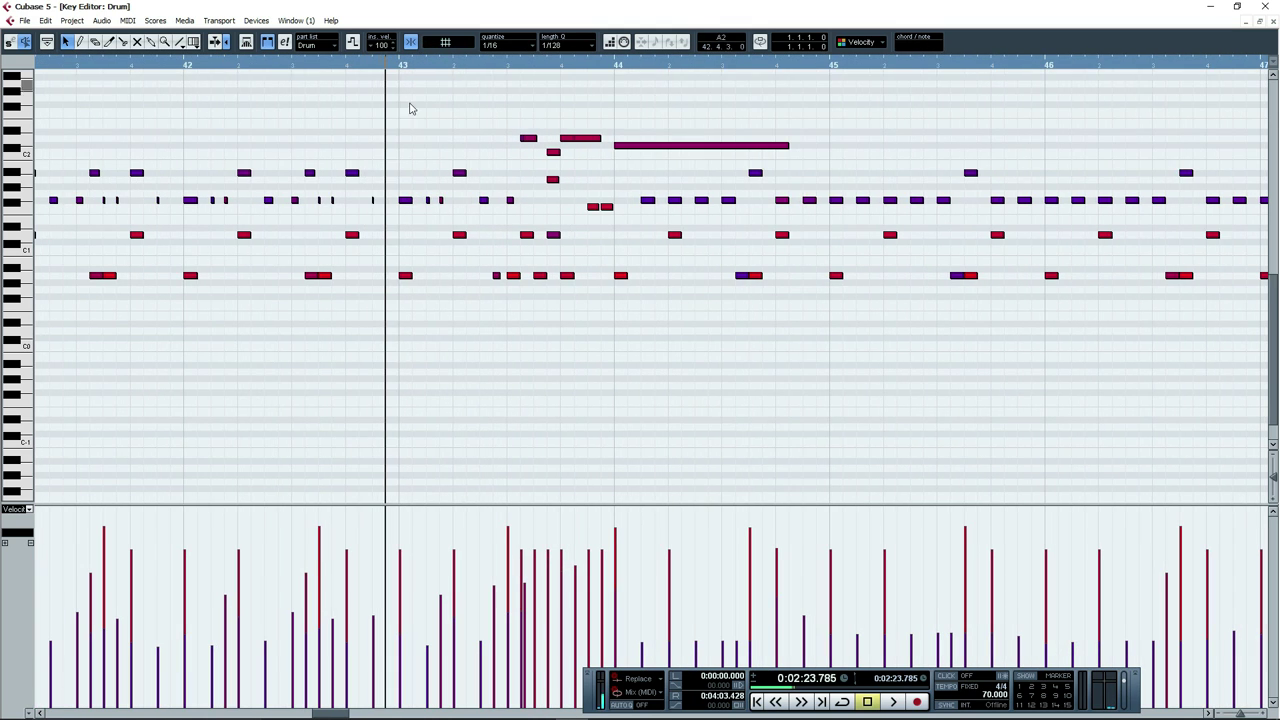
Audition the soloed drum fill leading into bar 44 from just before bar 43, then close the Key Editor.
{"action": "scroll", "coordinate": [711, 310], "scroll_direction": "up", "scroll_amount": 3}
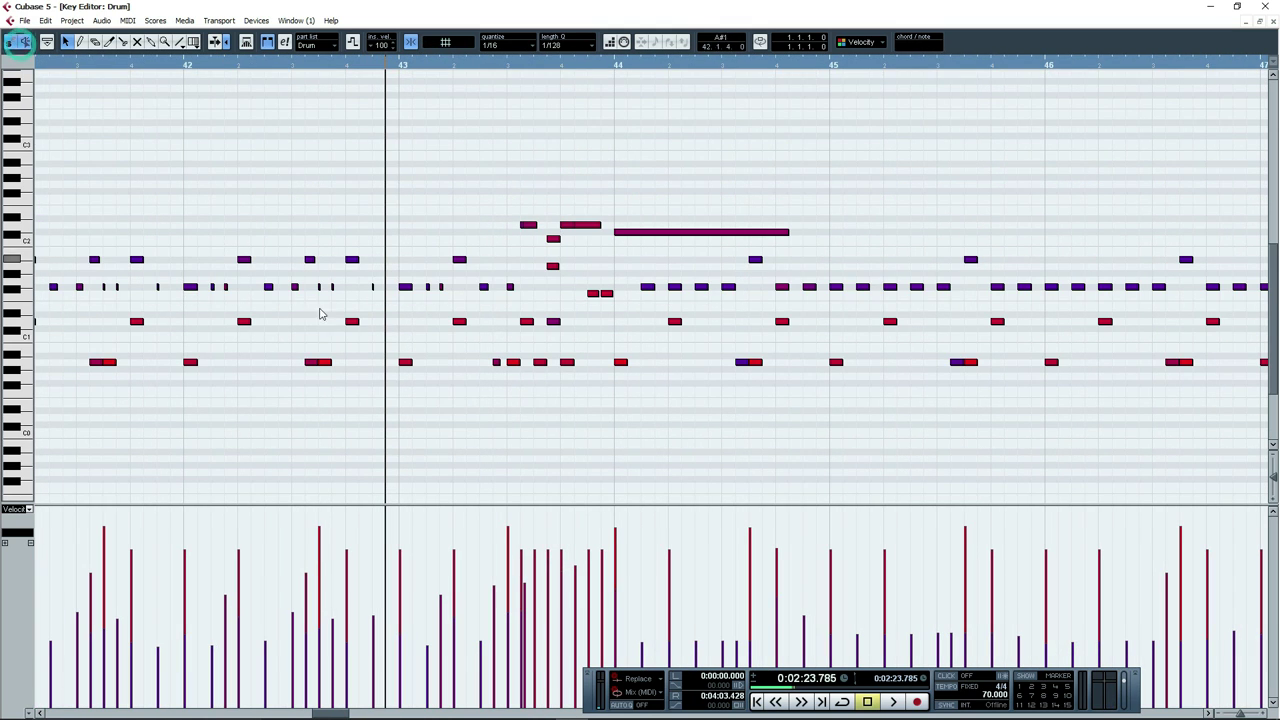
{"action": "key", "text": "h"}
{"action": "key", "text": "h"}
{"action": "left_click_drag", "start_coordinate": [971, 409], "coordinate": [690, 426]}
{"action": "key", "text": "space"}
{"action": "scroll", "coordinate": [734, 424], "scroll_direction": "down", "scroll_amount": 2}
{"action": "left_click_drag", "start_coordinate": [786, 405], "coordinate": [681, 440]}
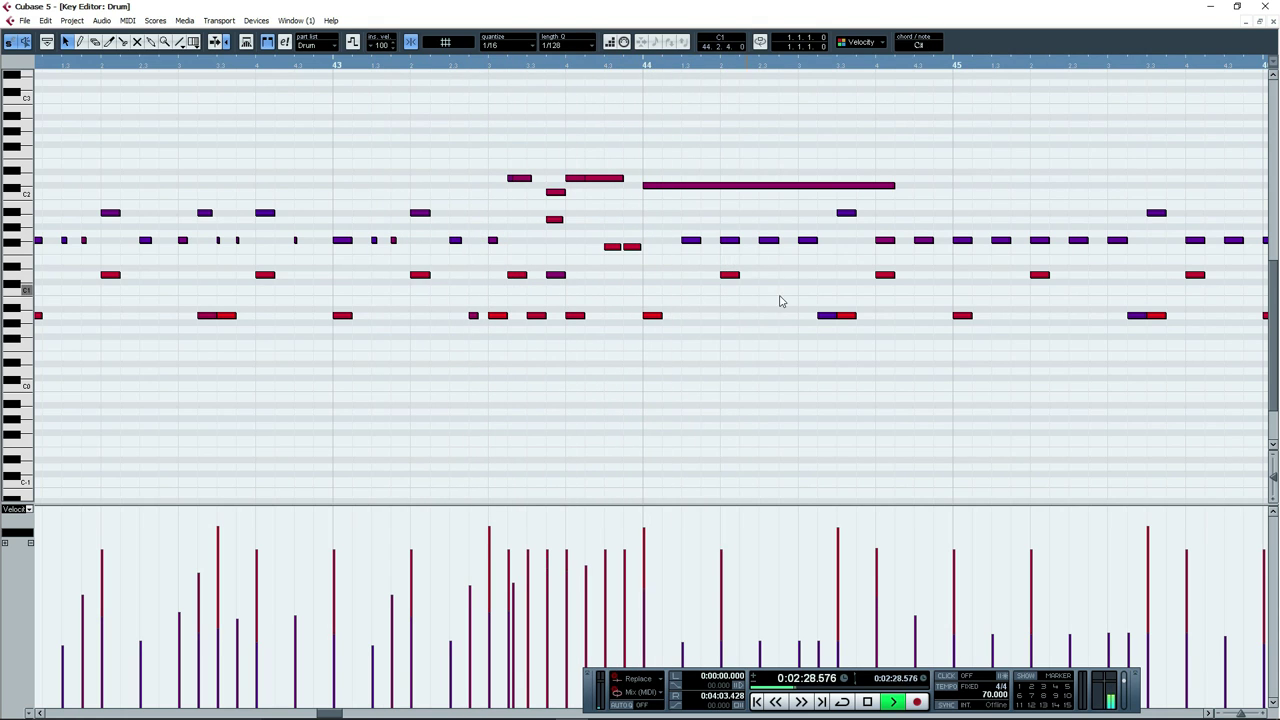
{"action": "key", "text": "g"}
{"action": "key", "text": "g"}
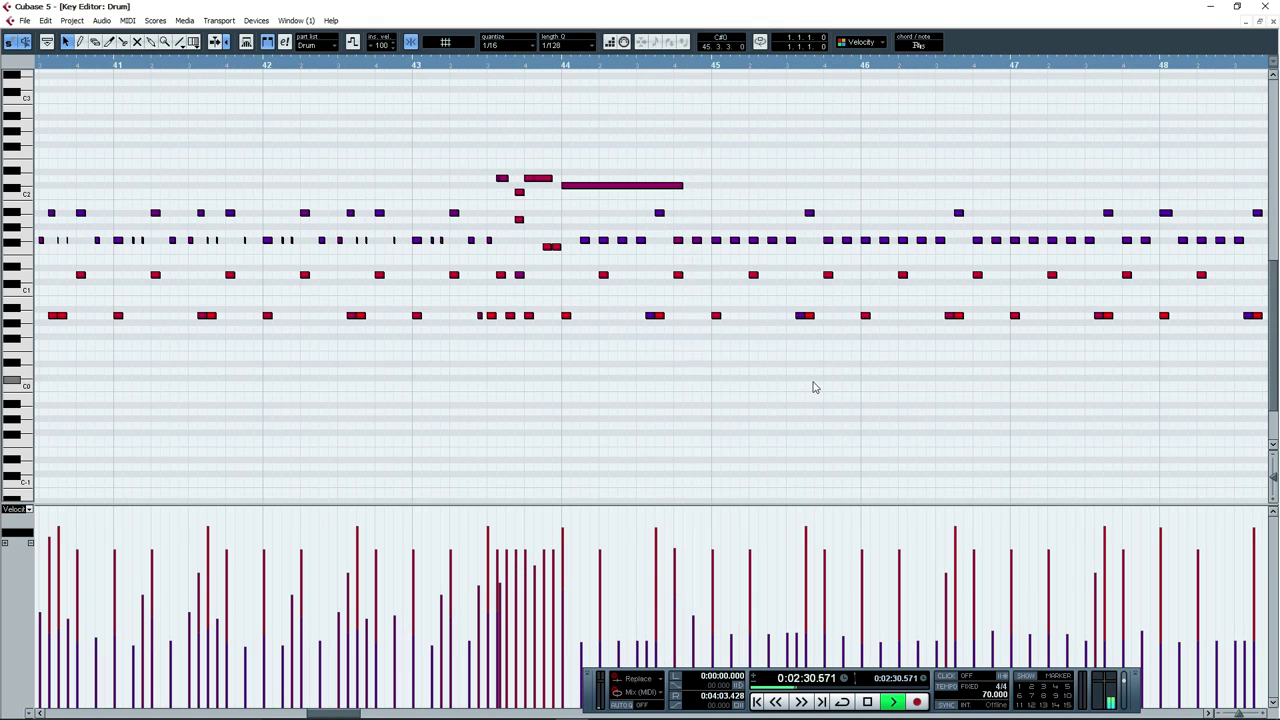
{"action": "key", "text": "space"}
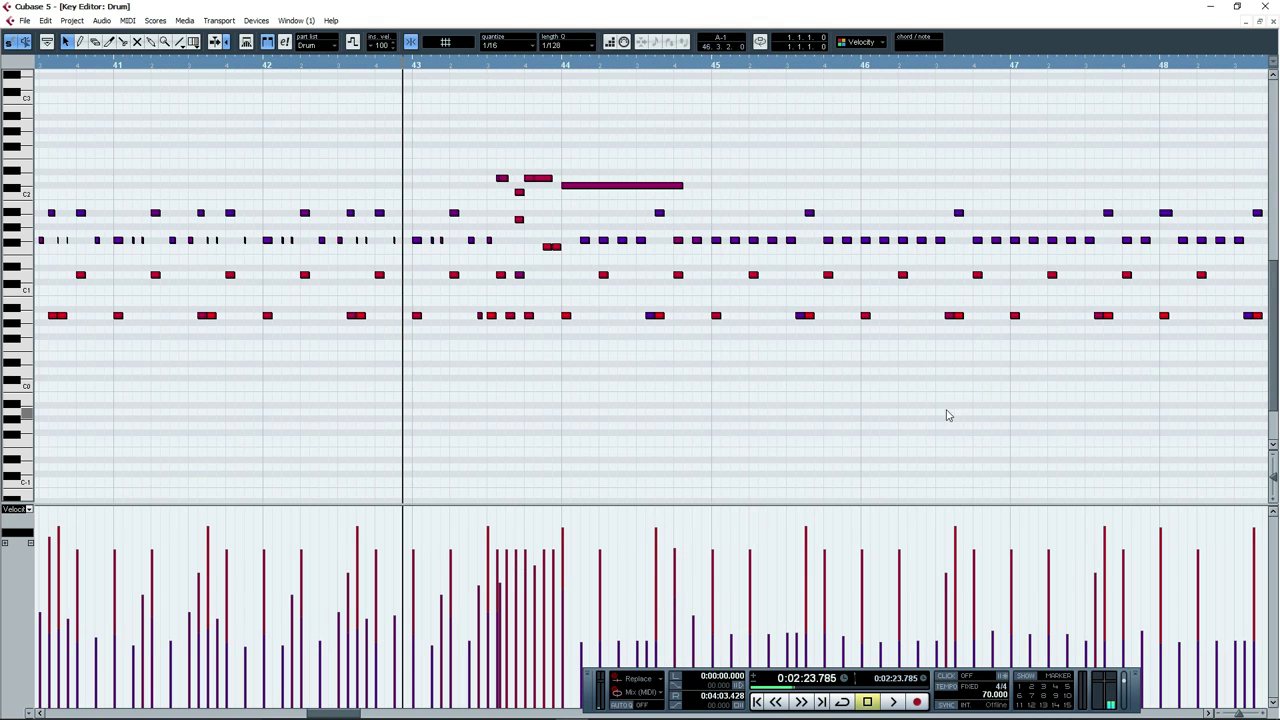
{"action": "left_click_drag", "start_coordinate": [1256, 123], "coordinate": [1135, 136]}
{"action": "left_click", "coordinate": [1273, 22]}
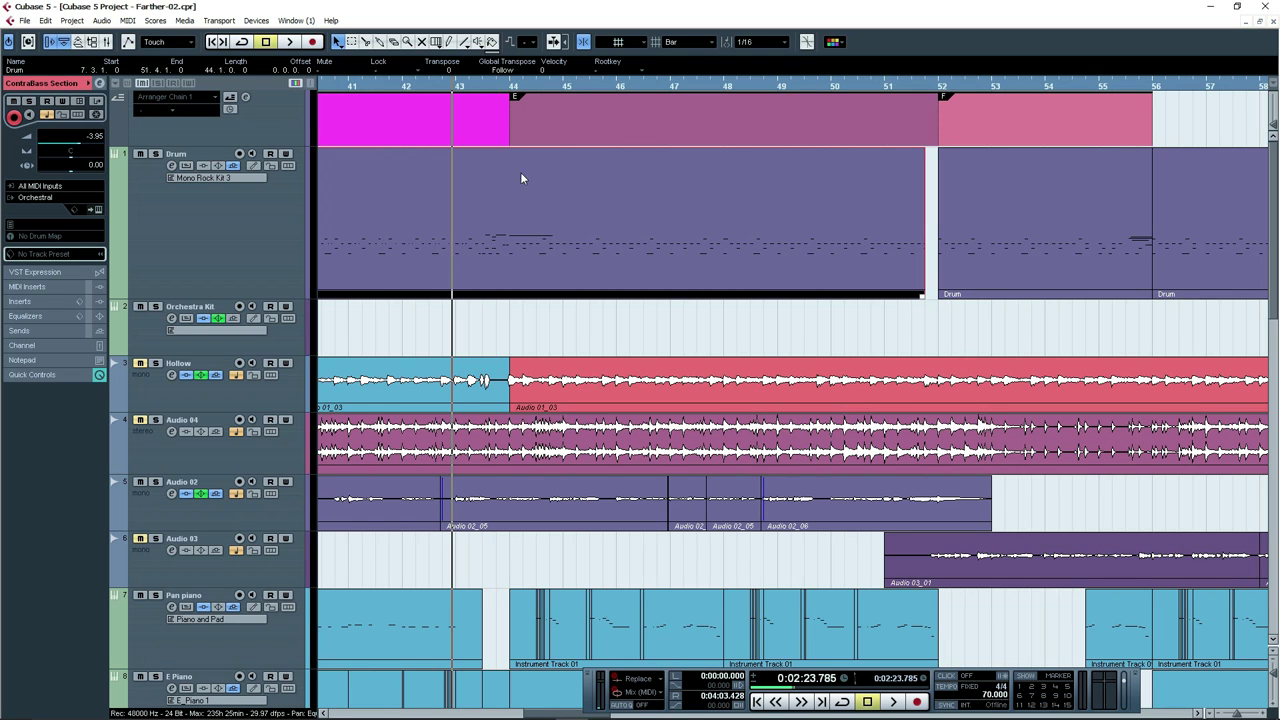
Replay the full mix from just before bar 43 while viewing the piano and string parts that start at bar 44.
{"action": "key", "text": "space"}
{"action": "left_click", "coordinate": [554, 323]}
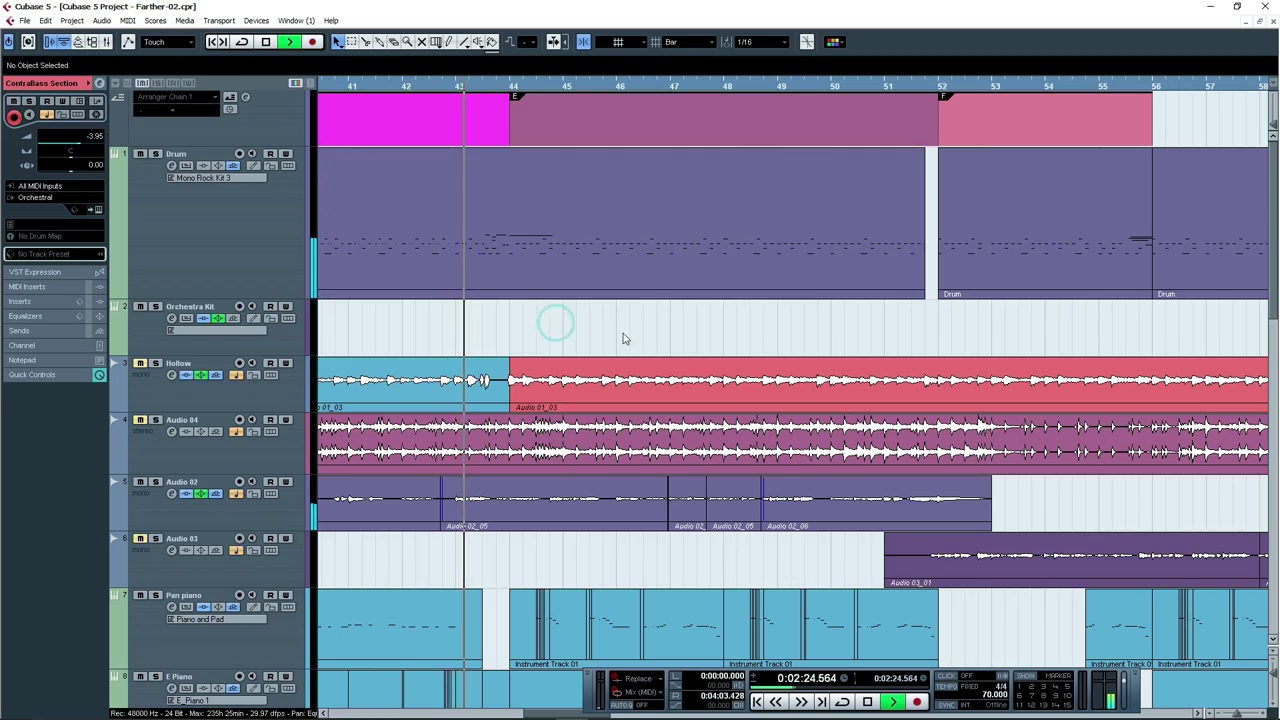
{"action": "scroll", "coordinate": [620, 335], "scroll_direction": "down", "scroll_amount": 5}
{"action": "scroll", "coordinate": [712, 350], "scroll_direction": "up", "scroll_amount": 3}
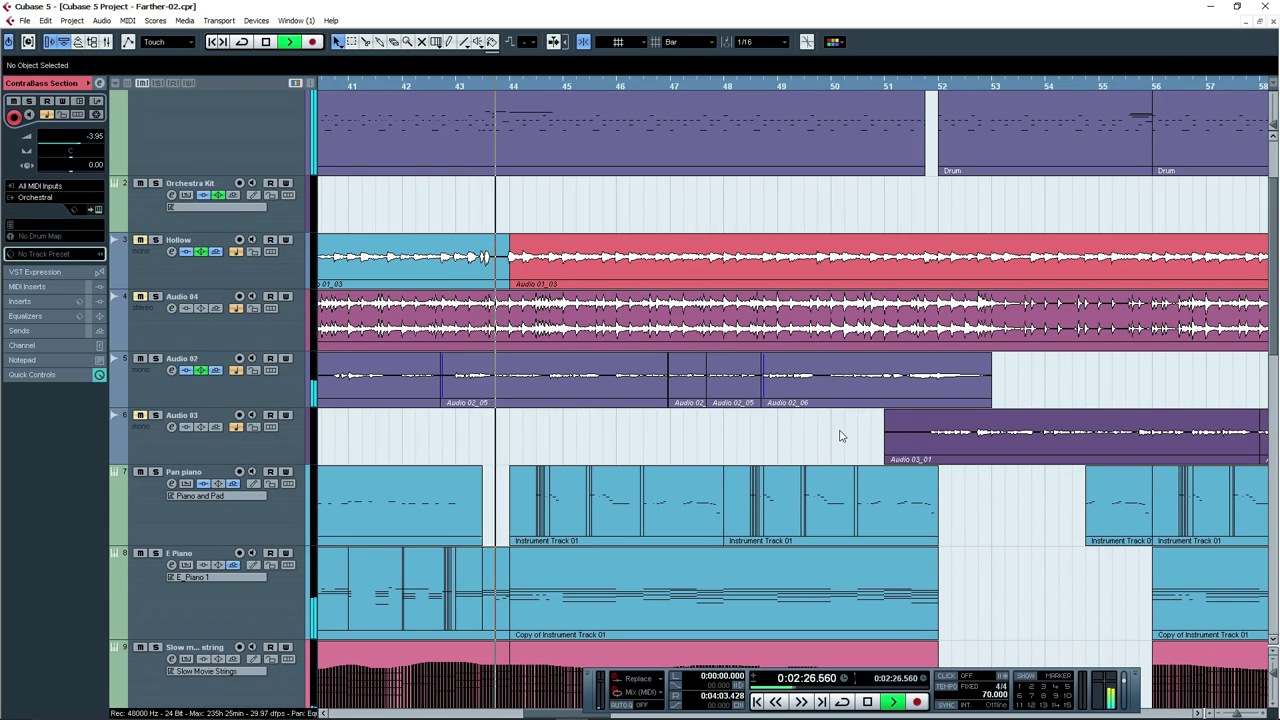
{"action": "scroll", "coordinate": [757, 389], "scroll_direction": "down", "scroll_amount": 4}
{"action": "left_click_drag", "start_coordinate": [952, 386], "coordinate": [900, 389]}
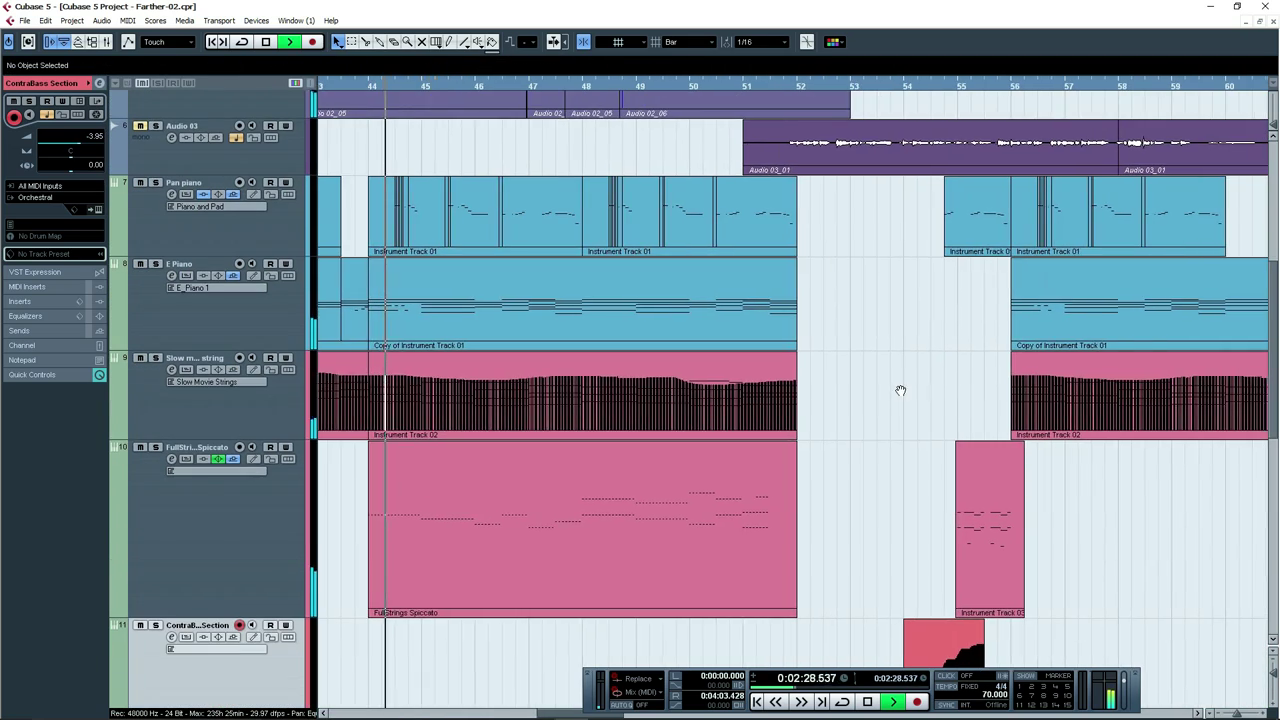
{"action": "key", "text": "g"}
{"action": "key", "text": "g"}
{"action": "key", "text": "g"}
{"action": "key", "text": "g"}
{"action": "key", "text": "g"}
{"action": "key", "text": "g"}
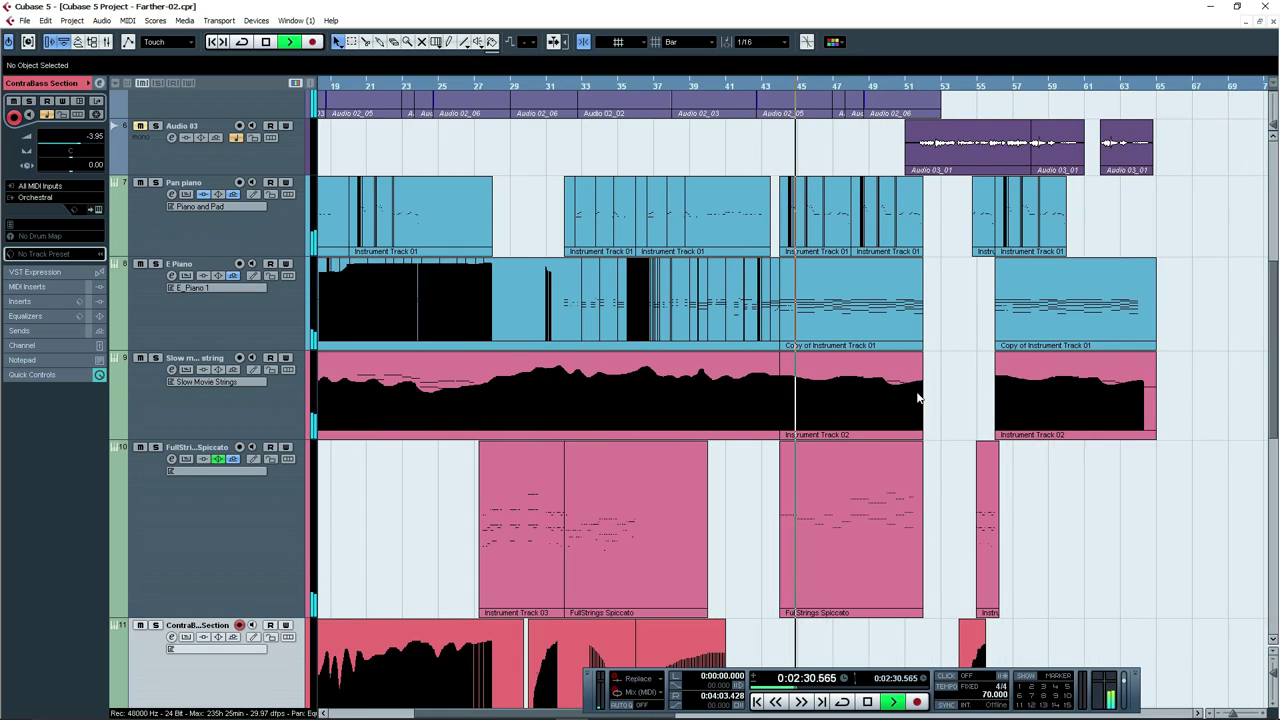
Compare the audio, piano, strings and ContraBass parts after bar 44 across the arrangement during playback.
{"action": "key", "text": "h"}
{"action": "key", "text": "h"}
{"action": "key", "text": "h"}
{"action": "key", "text": "g"}
{"action": "scroll", "coordinate": [1003, 430], "scroll_direction": "down", "scroll_amount": 2}
{"action": "key", "text": "g"}
{"action": "scroll", "coordinate": [975, 389], "scroll_direction": "up", "scroll_amount": 3}
{"action": "left_click_drag", "start_coordinate": [974, 389], "coordinate": [760, 410]}
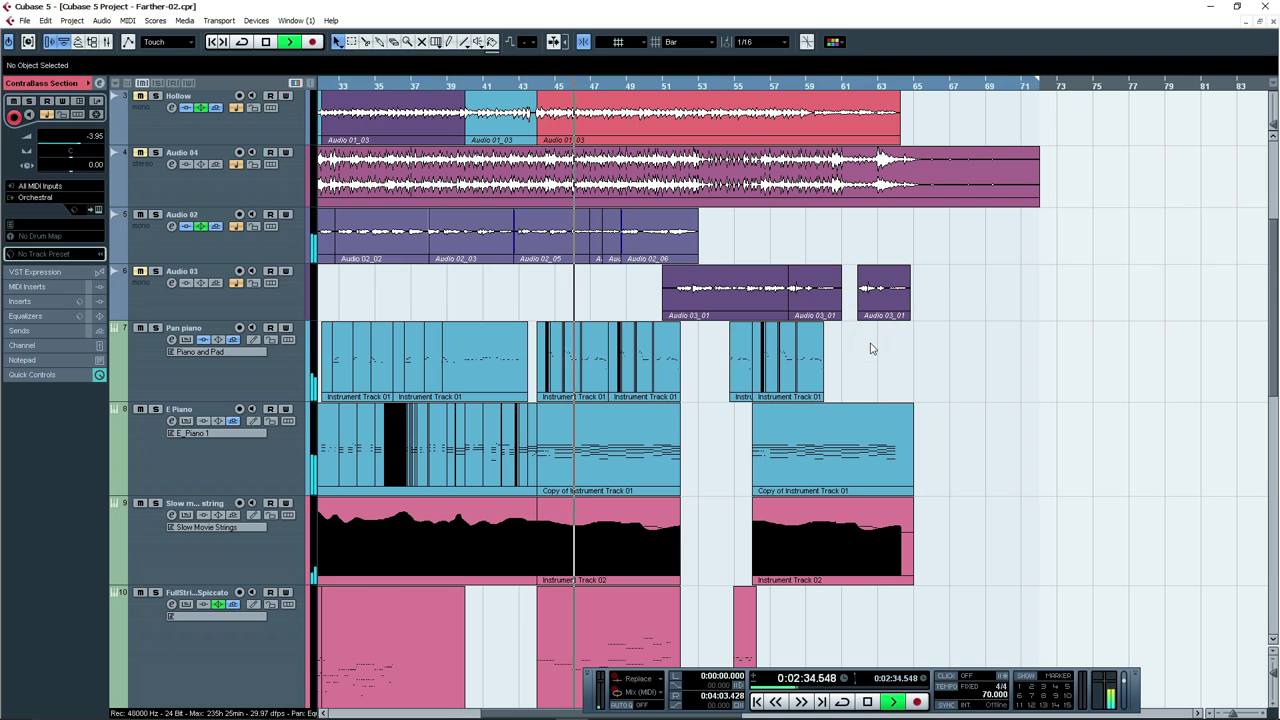
{"action": "scroll", "coordinate": [870, 348], "scroll_direction": "down", "scroll_amount": 5}
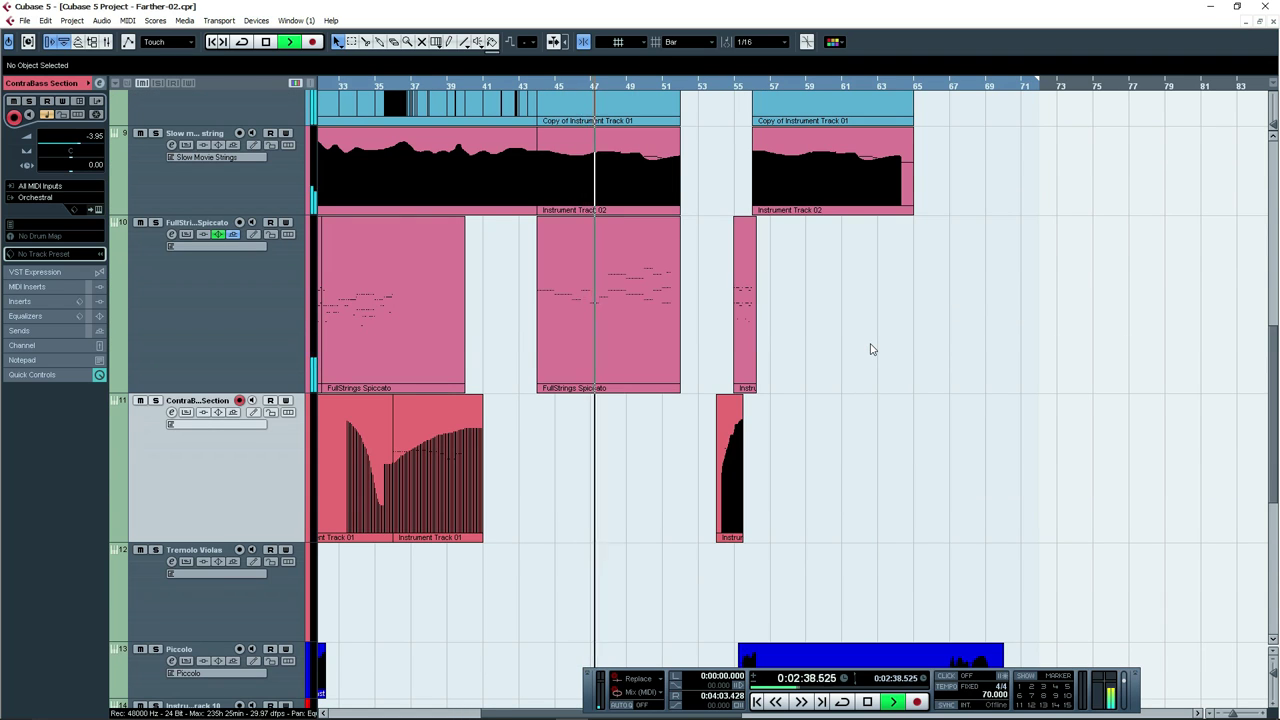
Examine the FullStrings Spiccato part between bars 44 and 52 at closer range during playback.
{"action": "key", "text": "h"}
{"action": "key", "text": "h"}
{"action": "key", "text": "h"}
{"action": "key", "text": "h"}
{"action": "key", "text": "g"}
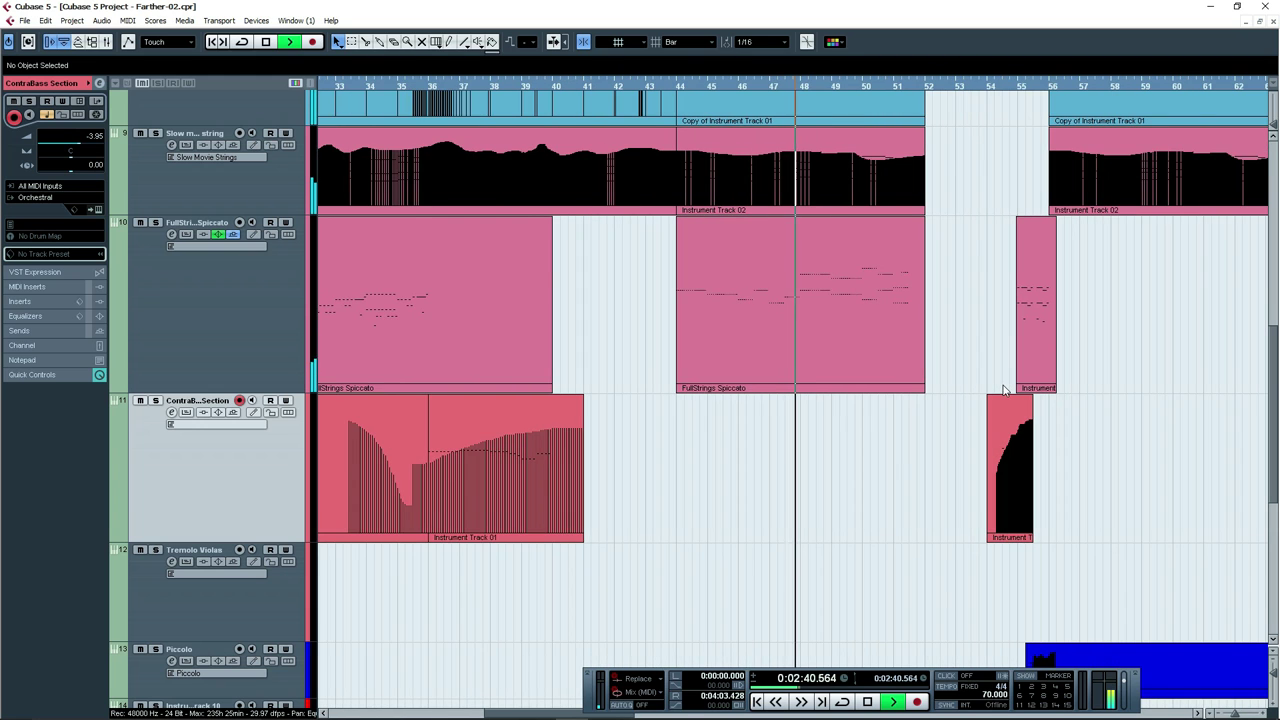
{"action": "key", "text": "g"}
{"action": "key", "text": "g"}
{"action": "key", "text": "g"}
{"action": "key", "text": "h"}
{"action": "key", "text": "h"}
{"action": "key", "text": "h"}
{"action": "key", "text": "h"}
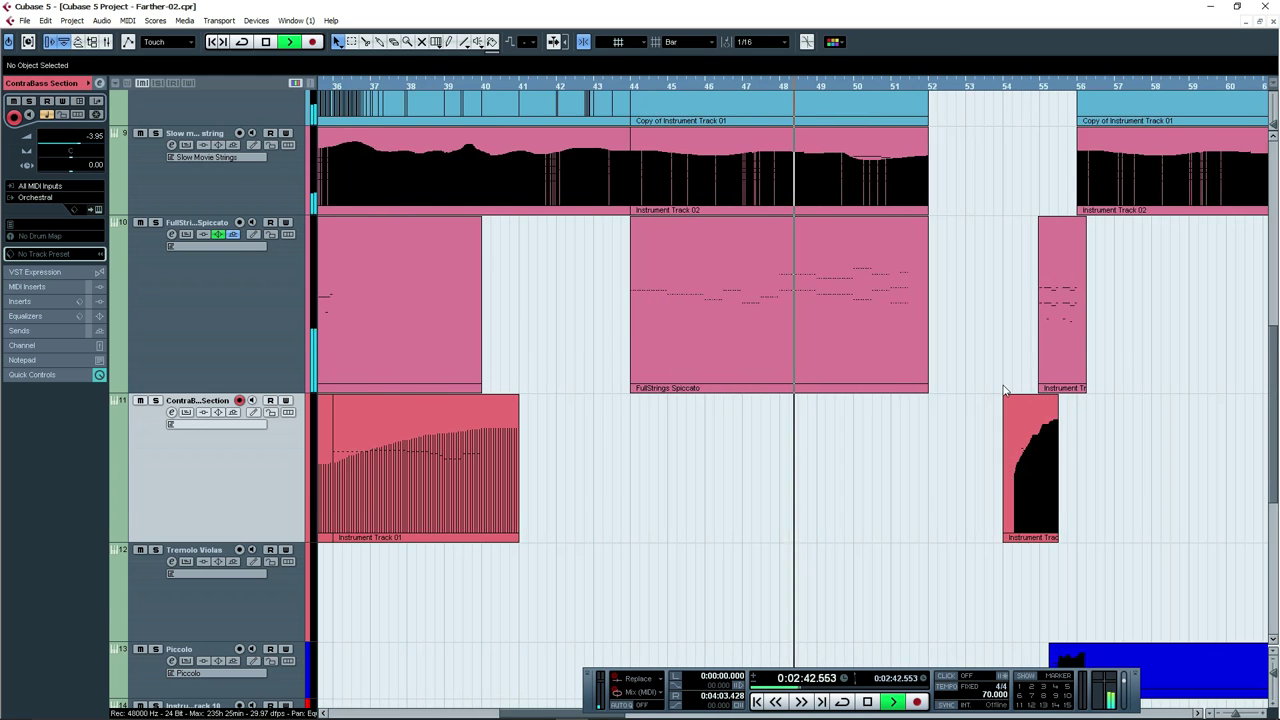
Examine the Audio 03 and piano parts around bars 51 to 60 while the mix plays.
{"action": "scroll", "coordinate": [1005, 390], "scroll_direction": "up", "scroll_amount": 5}
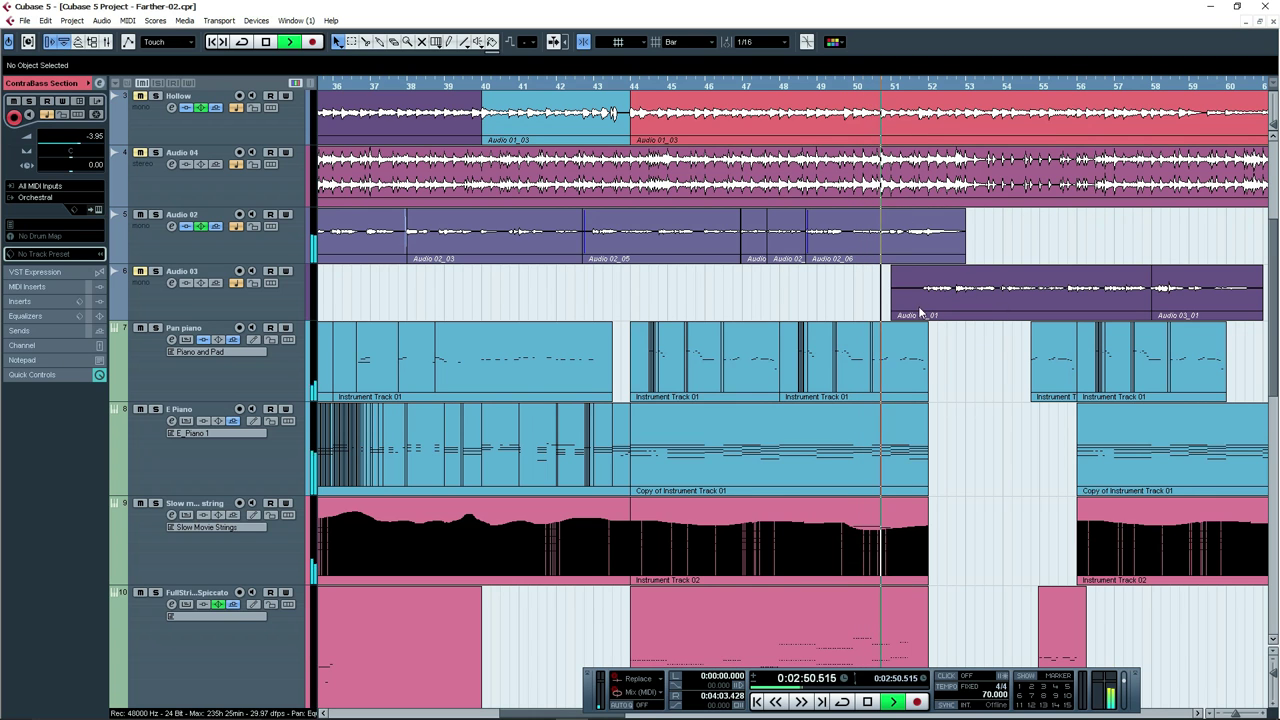
{"action": "key", "text": "g"}
{"action": "key", "text": "g"}
{"action": "key", "text": "g"}
{"action": "key", "text": "g"}
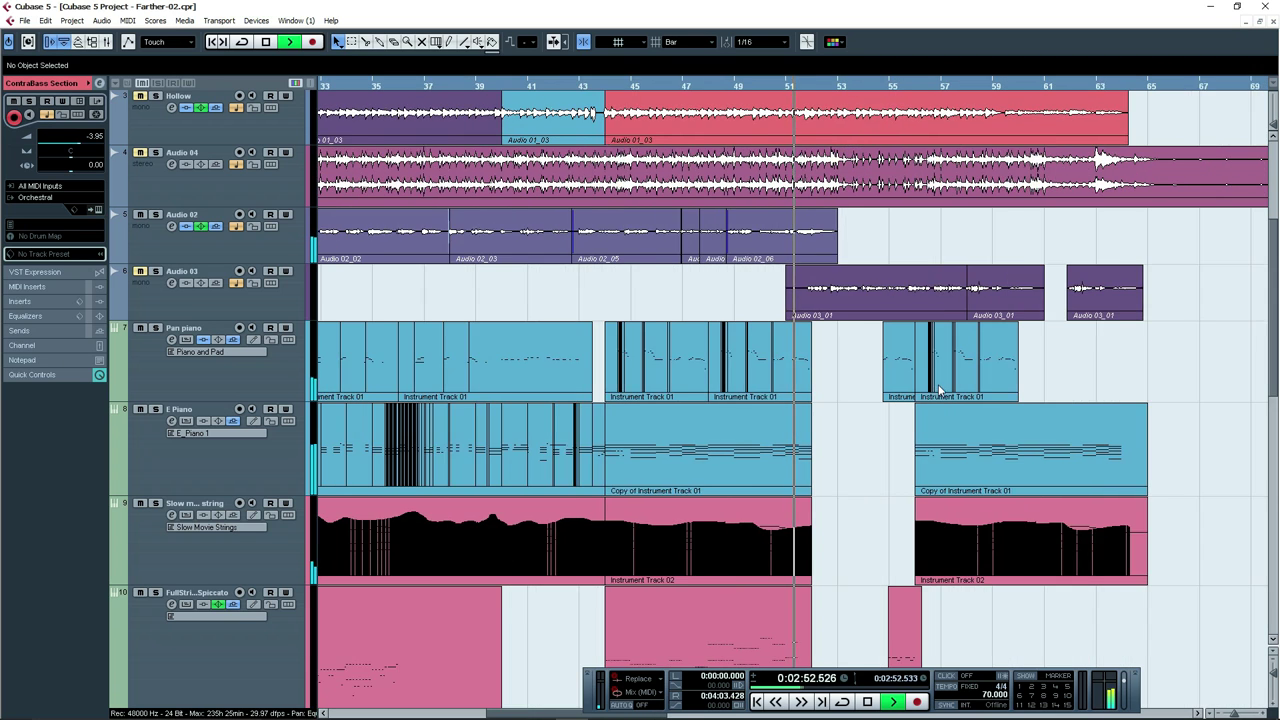
{"action": "key", "text": "h"}
{"action": "key", "text": "h"}
{"action": "key", "text": "h"}
{"action": "key", "text": "h"}
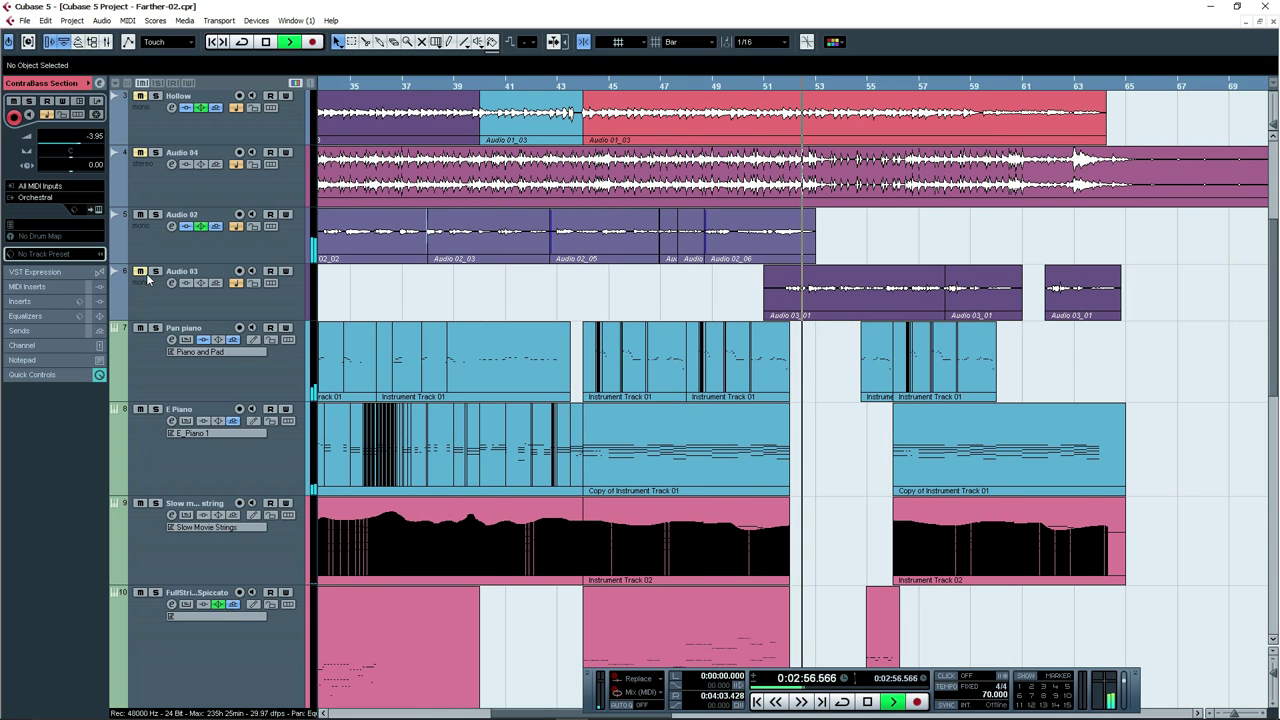
Examine the short FullStrings Spiccato and ContraBass parts around bars 54 to 56 during playback.
{"action": "key", "text": "g"}
{"action": "key", "text": "g"}
{"action": "key", "text": "g"}
{"action": "key", "text": "g"}
{"action": "scroll", "coordinate": [946, 394], "scroll_direction": "down", "scroll_amount": 4}
{"action": "left_click", "coordinate": [952, 384]}
{"action": "key", "text": "h"}
{"action": "key", "text": "h"}
{"action": "key", "text": "h"}
{"action": "key", "text": "h"}
{"action": "key", "text": "h"}
{"action": "key", "text": "h"}
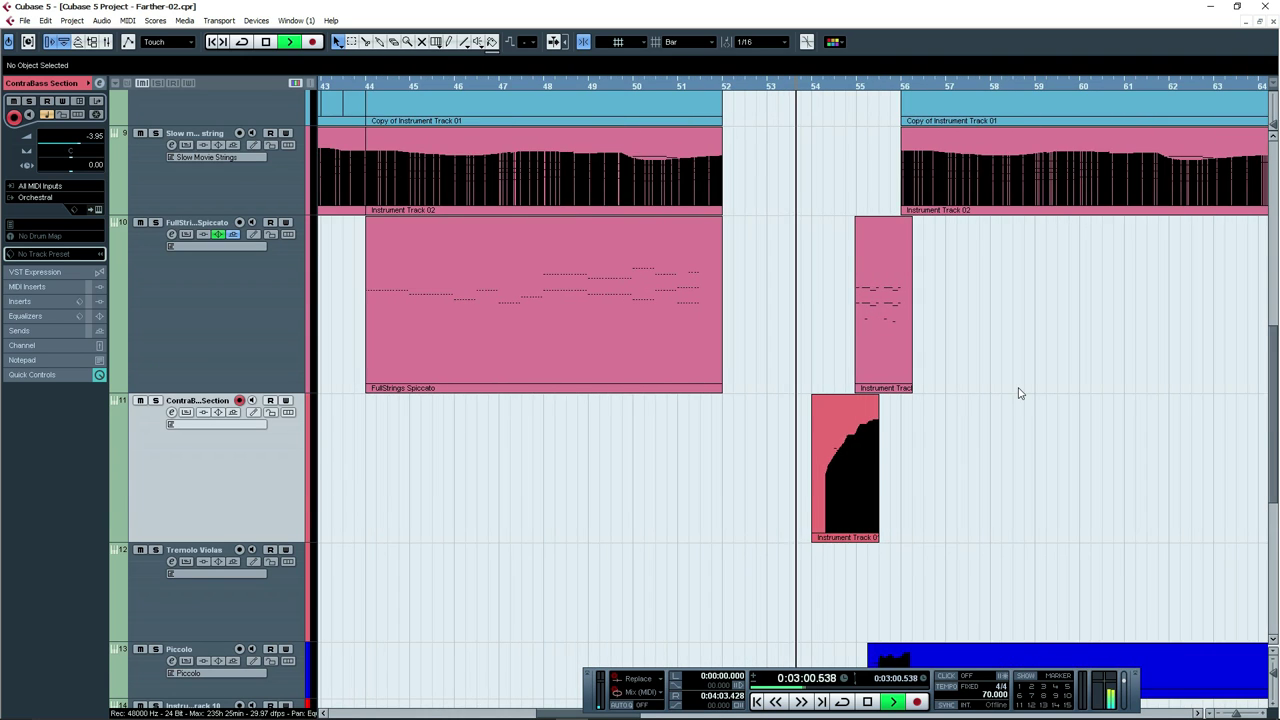
Stop playback and survey the piano, strings and ContraBass tracks over the full song length.
{"action": "scroll", "coordinate": [1012, 394], "scroll_direction": "up", "scroll_amount": 4}
{"action": "key", "text": "g"}
{"action": "key", "text": "g"}
{"action": "key", "text": "g"}
{"action": "key", "text": "space"}
{"action": "key", "text": "g"}
{"action": "key", "text": "g"}
{"action": "key", "text": "g"}
{"action": "key", "text": "g"}
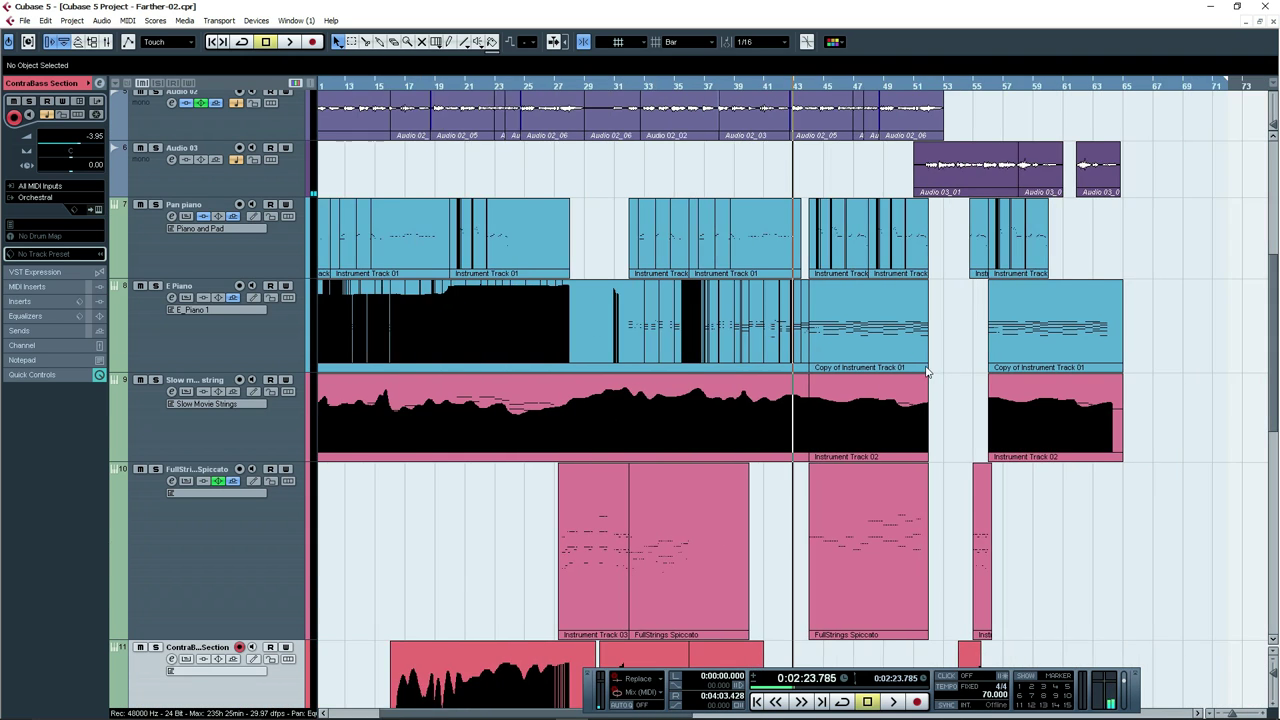
{"action": "scroll", "coordinate": [745, 368], "scroll_direction": "down", "scroll_amount": 4}
{"action": "scroll", "coordinate": [758, 369], "scroll_direction": "up", "scroll_amount": 3}
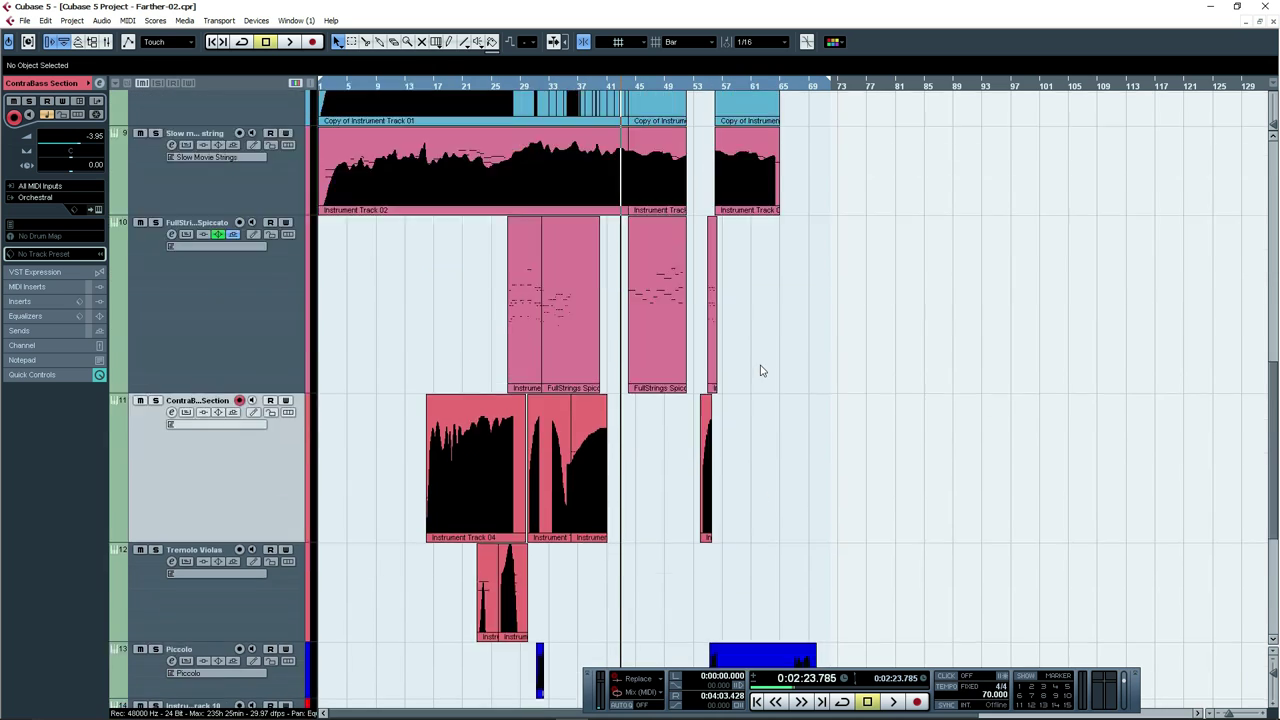
Move the playback position near bar 2 and close the Farther-02 project without saving it.
{"action": "left_click_drag", "start_coordinate": [350, 83], "coordinate": [297, 103]}
{"action": "key", "text": "g"}
{"action": "scroll", "coordinate": [997, 310], "scroll_direction": "up", "scroll_amount": 5}
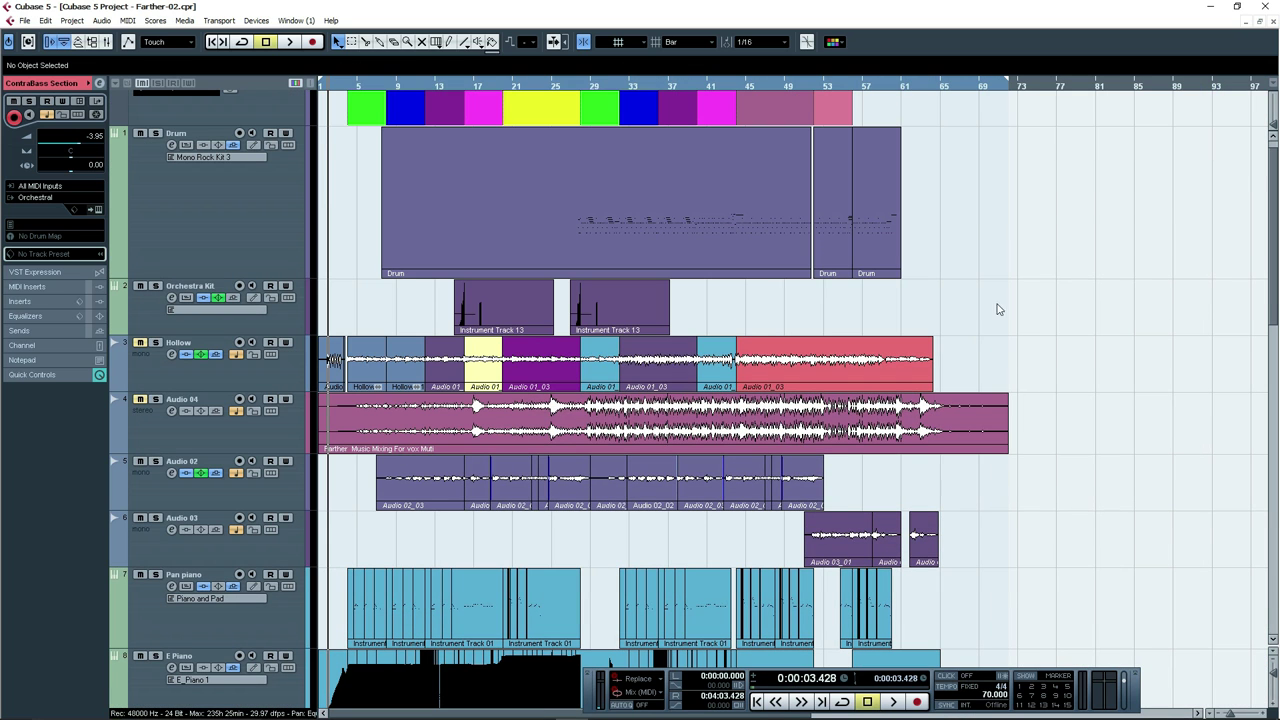
{"action": "left_click", "coordinate": [1263, 20]}
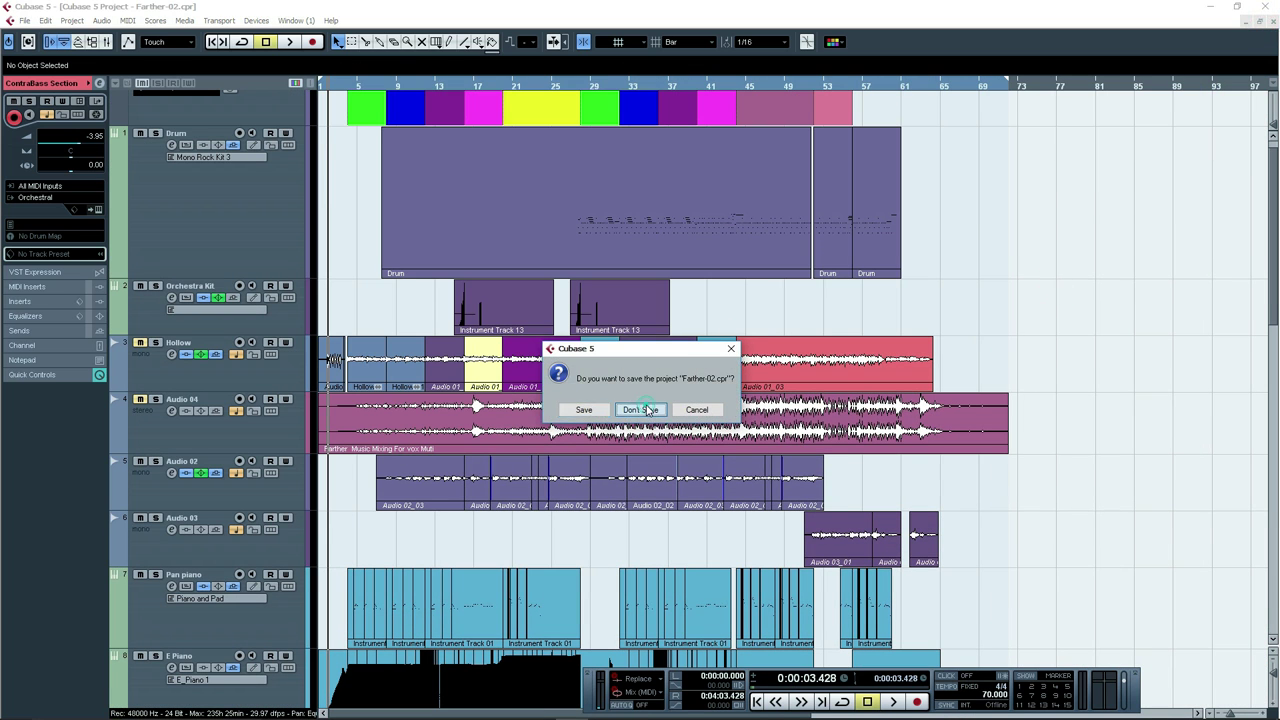
{"action": "left_click", "coordinate": [648, 410]}
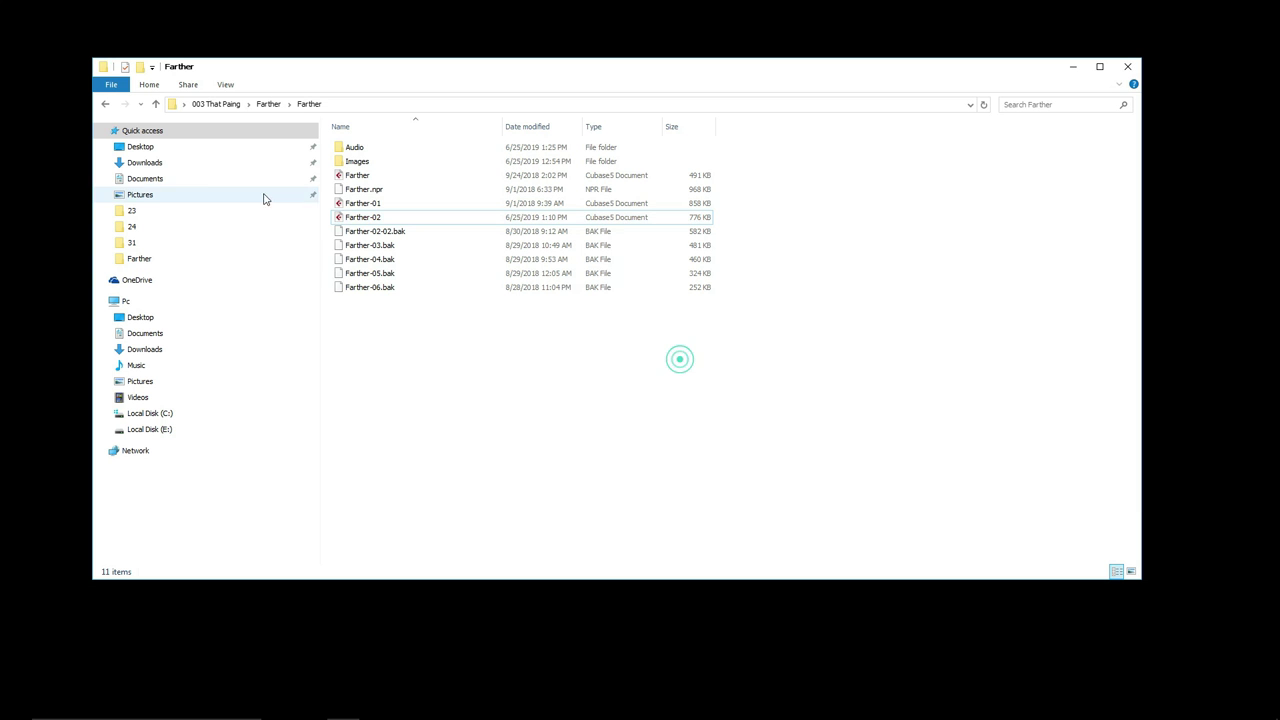
In File Explorer, go to the Farther Vocal Muti folder and open the Farther Vocal Muti Cubase project.
{"action": "left_click", "coordinate": [104, 104]}
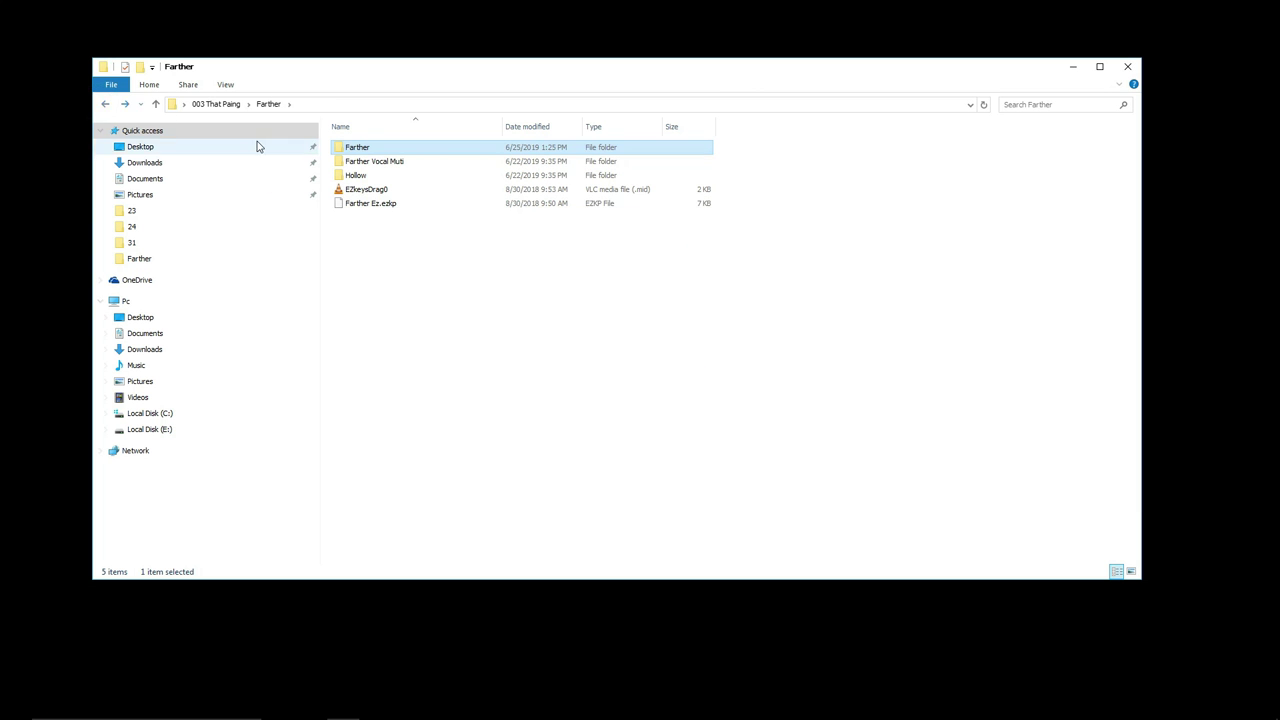
{"action": "double_click", "coordinate": [370, 161]}
{"action": "right_click", "coordinate": [424, 193]}
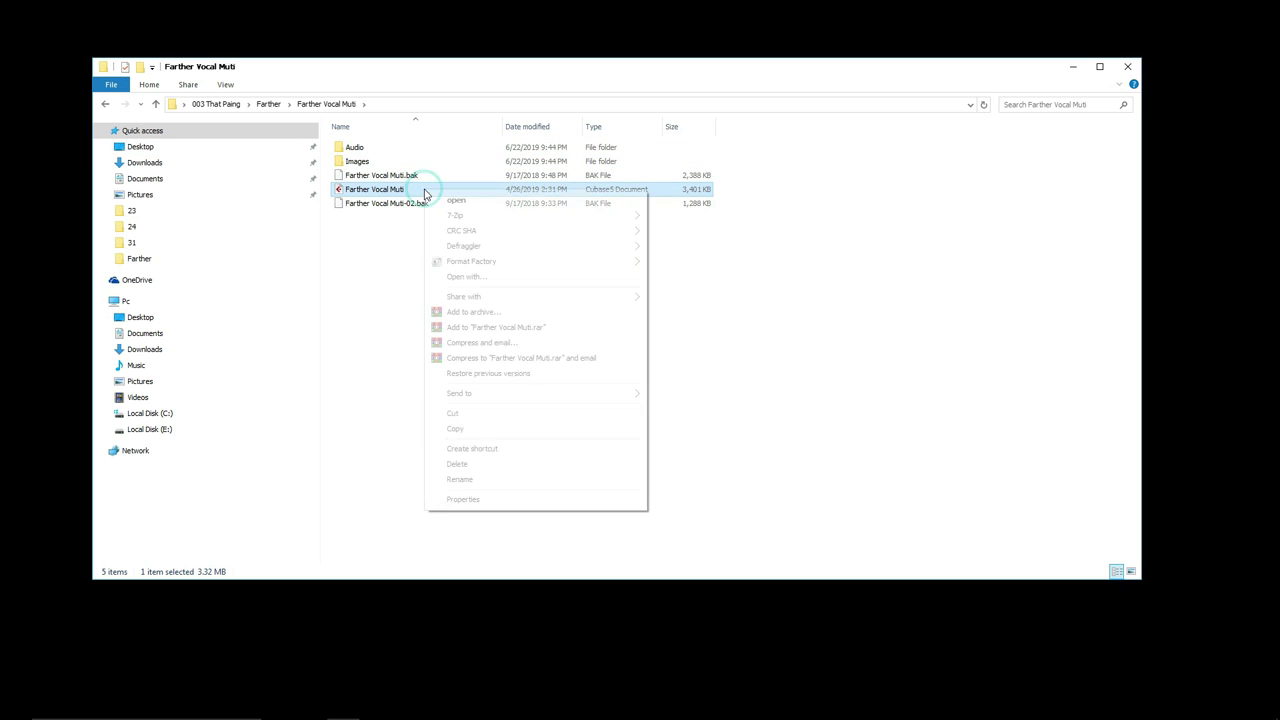
{"action": "left_click", "coordinate": [444, 201]}
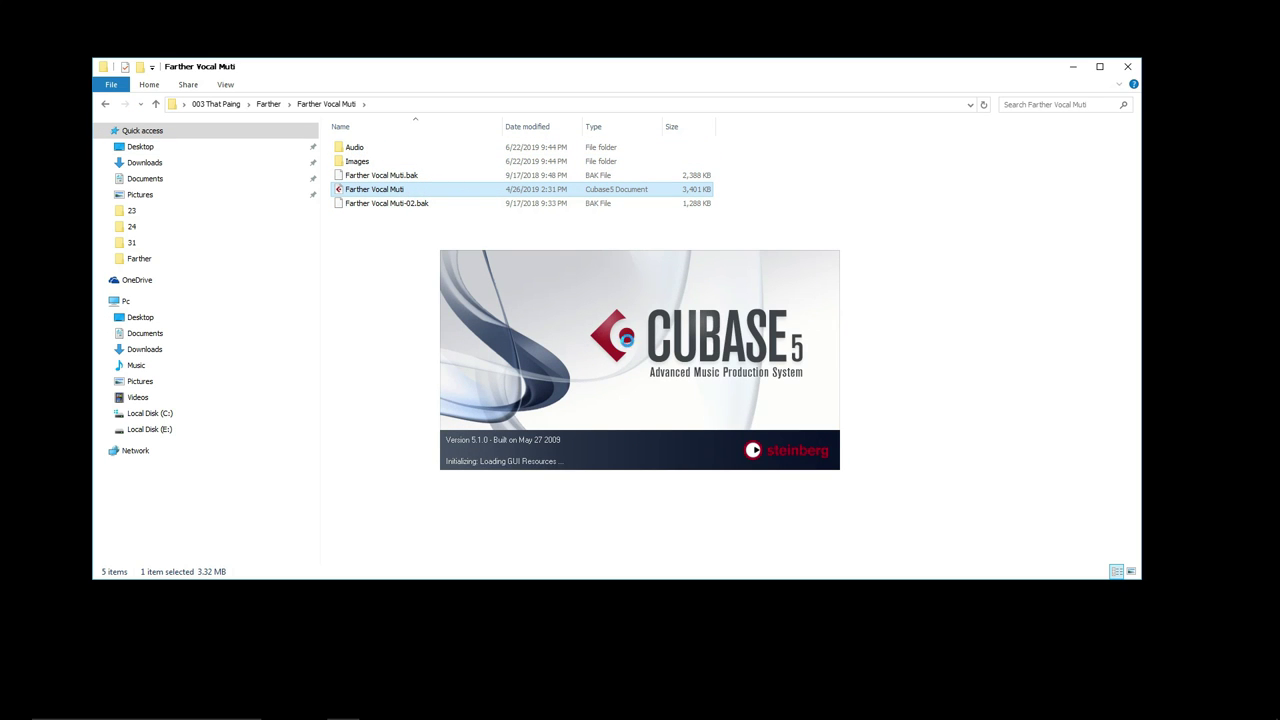
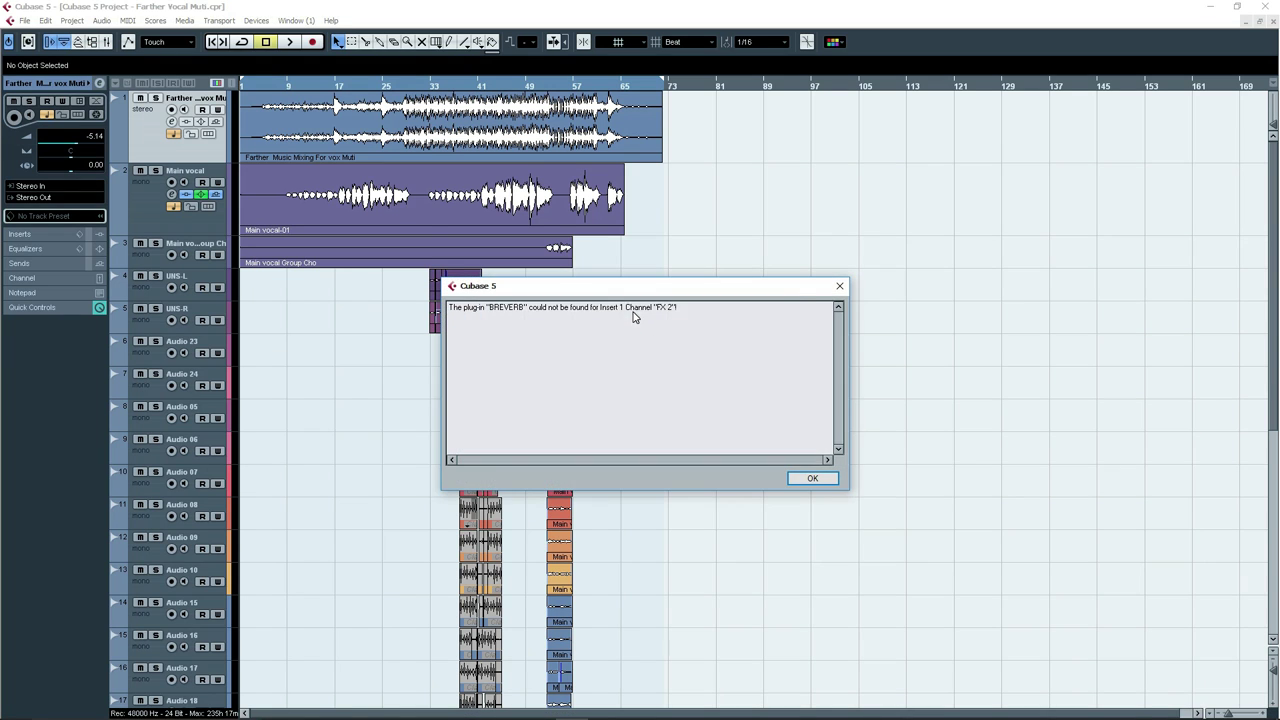
Dismiss the missing plug-in notice and the registration reminder, and look over the project's vocal tracks.
{"action": "left_click", "coordinate": [839, 288]}
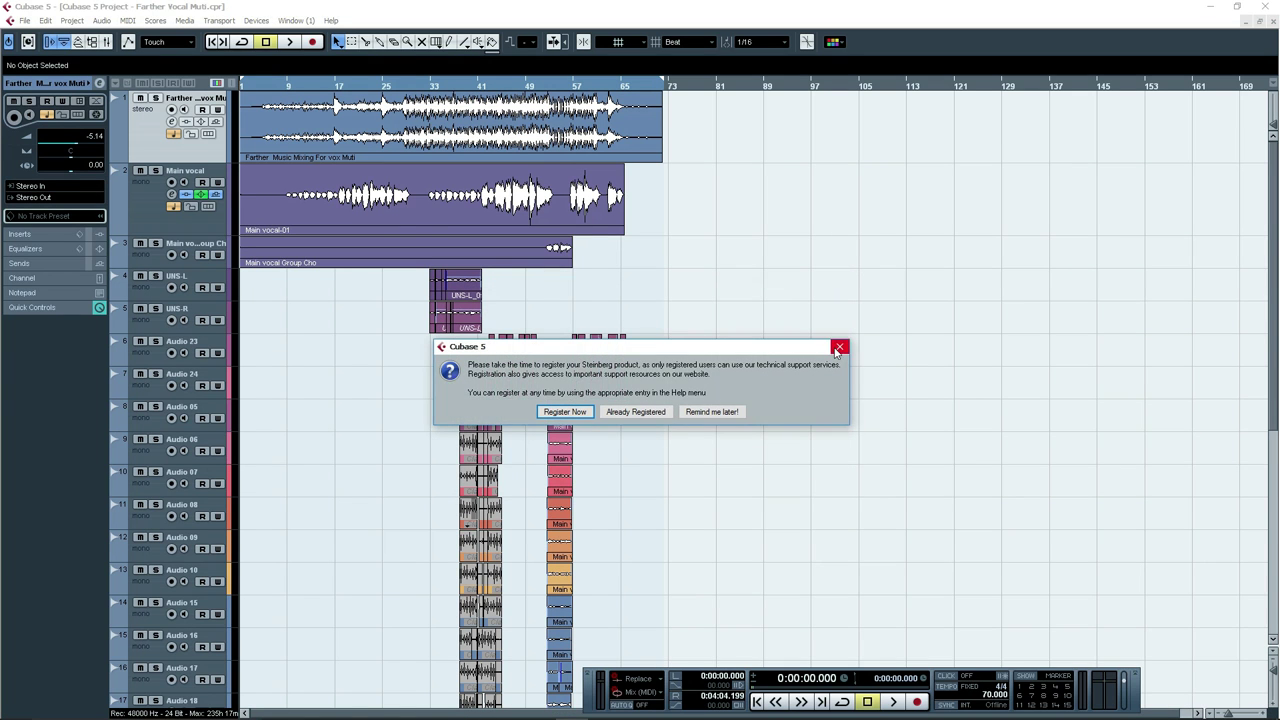
{"action": "left_click", "coordinate": [838, 348]}
{"action": "scroll", "coordinate": [853, 436], "scroll_direction": "down", "scroll_amount": 1}
{"action": "key", "text": "g"}
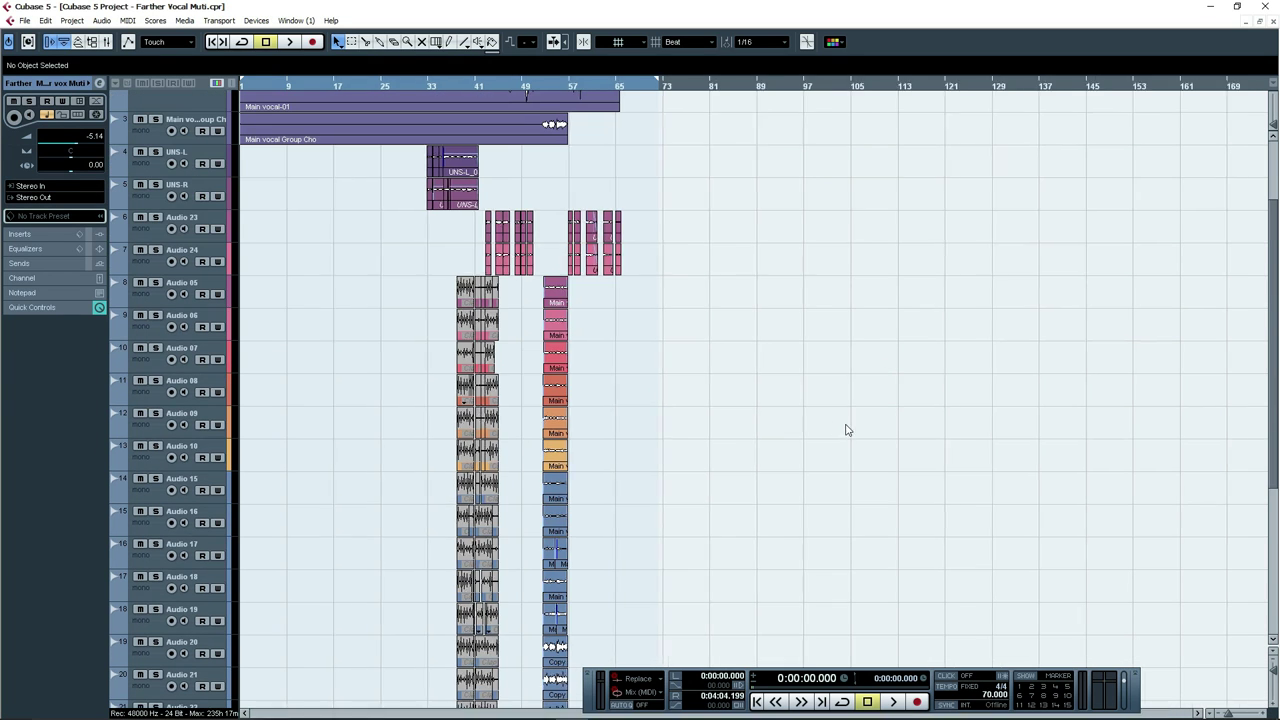
{"action": "key", "text": "h"}
{"action": "key", "text": "h"}
{"action": "scroll", "coordinate": [788, 414], "scroll_direction": "down", "scroll_amount": 3}
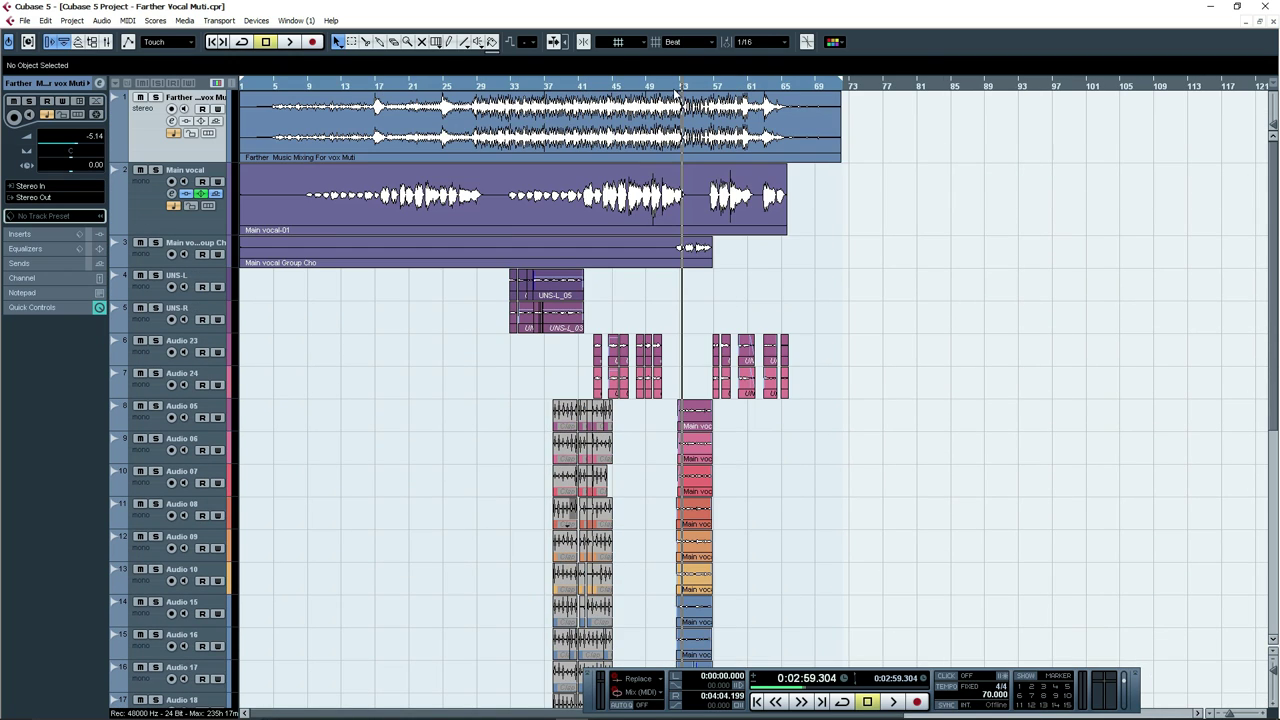
Move the playback position to about bar 52, just ahead of the stacked Main vocal 02 clips.
{"action": "left_click_drag", "start_coordinate": [669, 87], "coordinate": [668, 120]}
{"action": "left_click", "coordinate": [704, 88]}
{"action": "key", "text": "g"}
{"action": "key", "text": "g"}
{"action": "key", "text": "g"}
{"action": "key", "text": "g"}
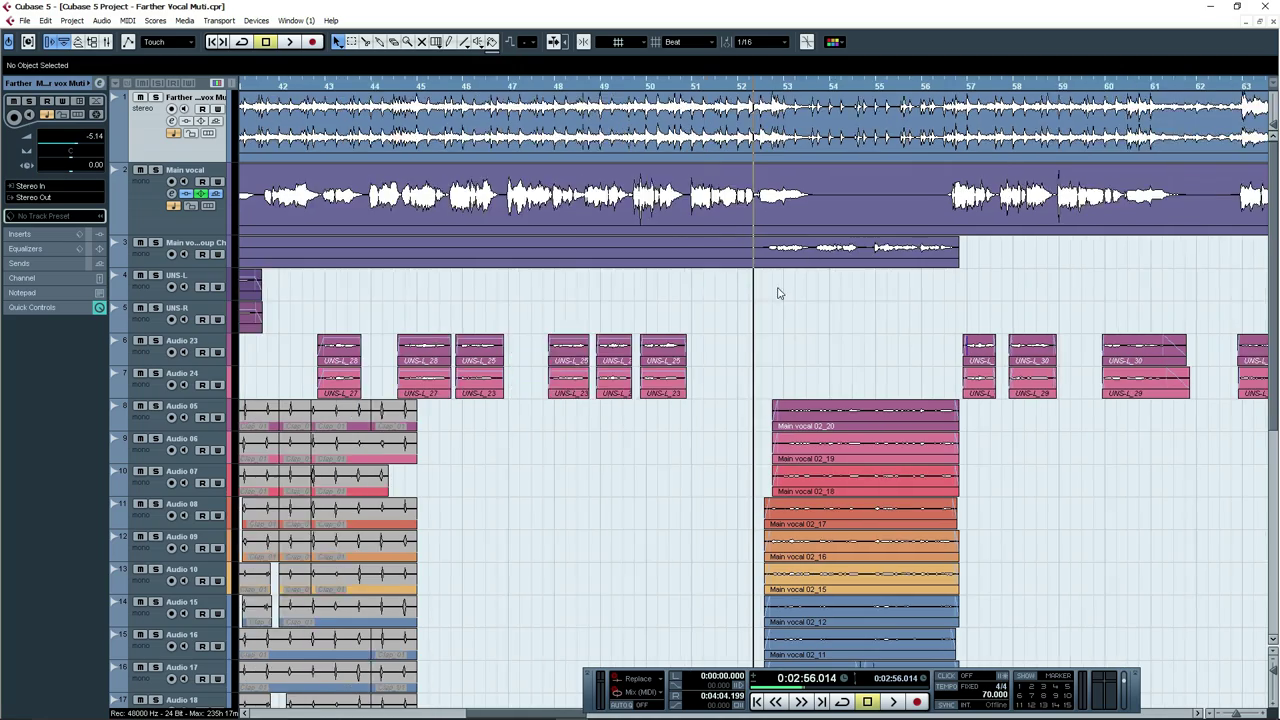
Play the section from about bar 52 and examine the stacked backing vocals on Audio 05 to Audio 22 and Audio 11.
{"action": "key", "text": "h"}
{"action": "key", "text": "h"}
{"action": "key", "text": "h"}
{"action": "key", "text": "h"}
{"action": "key", "text": "h"}
{"action": "scroll", "coordinate": [1089, 487], "scroll_direction": "down", "scroll_amount": 3}
{"action": "key", "text": "h"}
{"action": "left_click_drag", "start_coordinate": [1149, 378], "coordinate": [821, 506]}
{"action": "scroll", "coordinate": [645, 265], "scroll_direction": "up", "scroll_amount": 2}
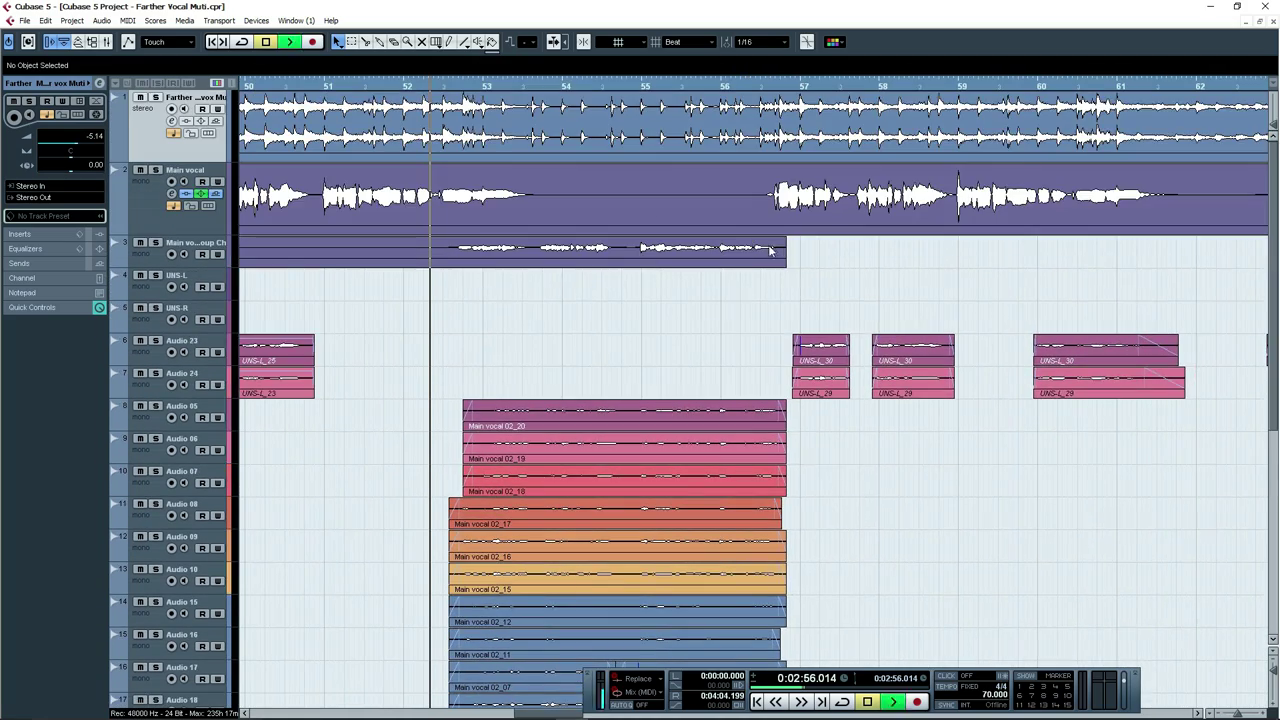
{"action": "key", "text": "space"}
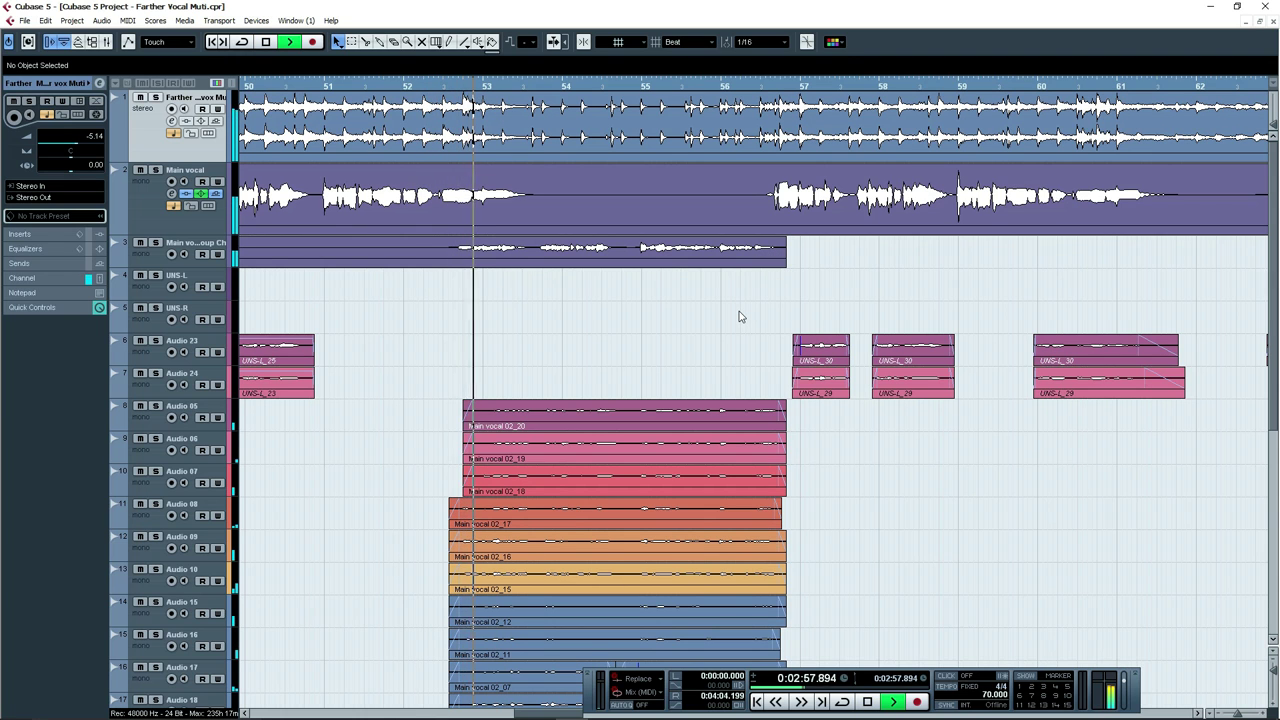
{"action": "scroll", "coordinate": [739, 317], "scroll_direction": "down", "scroll_amount": 5}
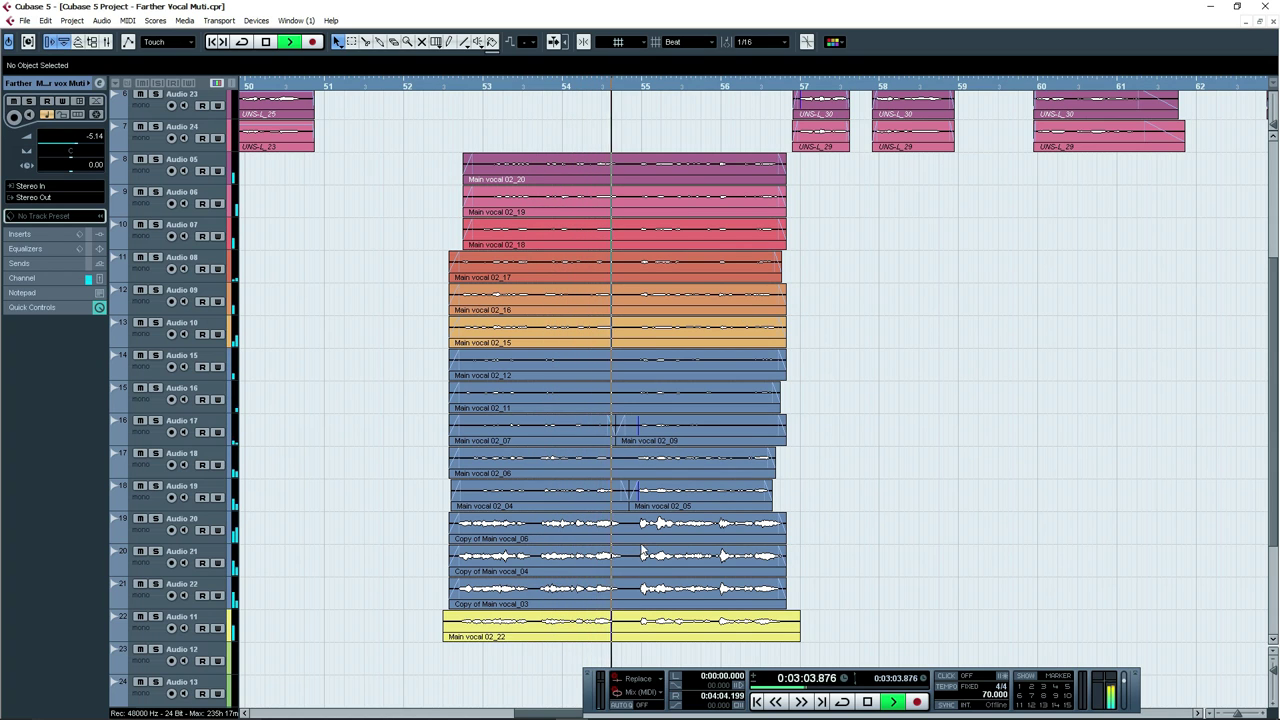
{"action": "key", "text": "space"}
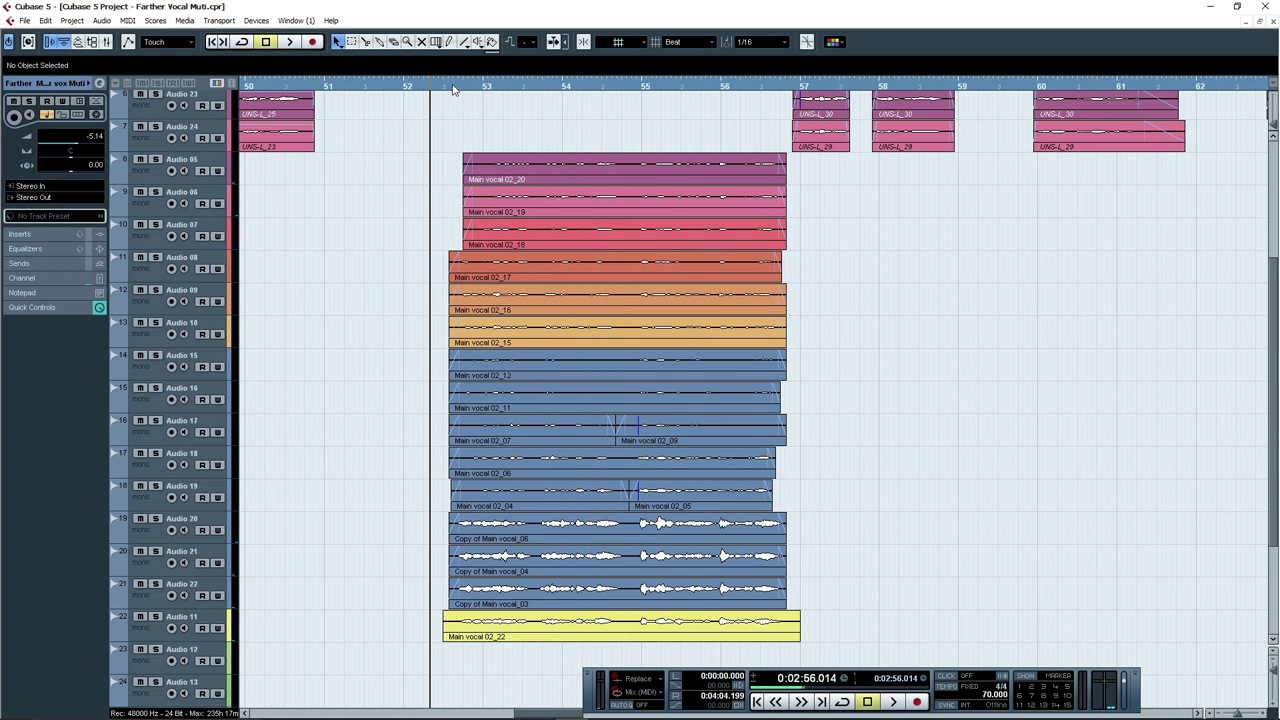
Listen to the backing vocals on Audio 05 to Audio 08 soloed around bars 53 to 54, and clear all solos.
{"action": "left_click_drag", "start_coordinate": [452, 90], "coordinate": [462, 146]}
{"action": "key", "text": "g"}
{"action": "key", "text": "g"}
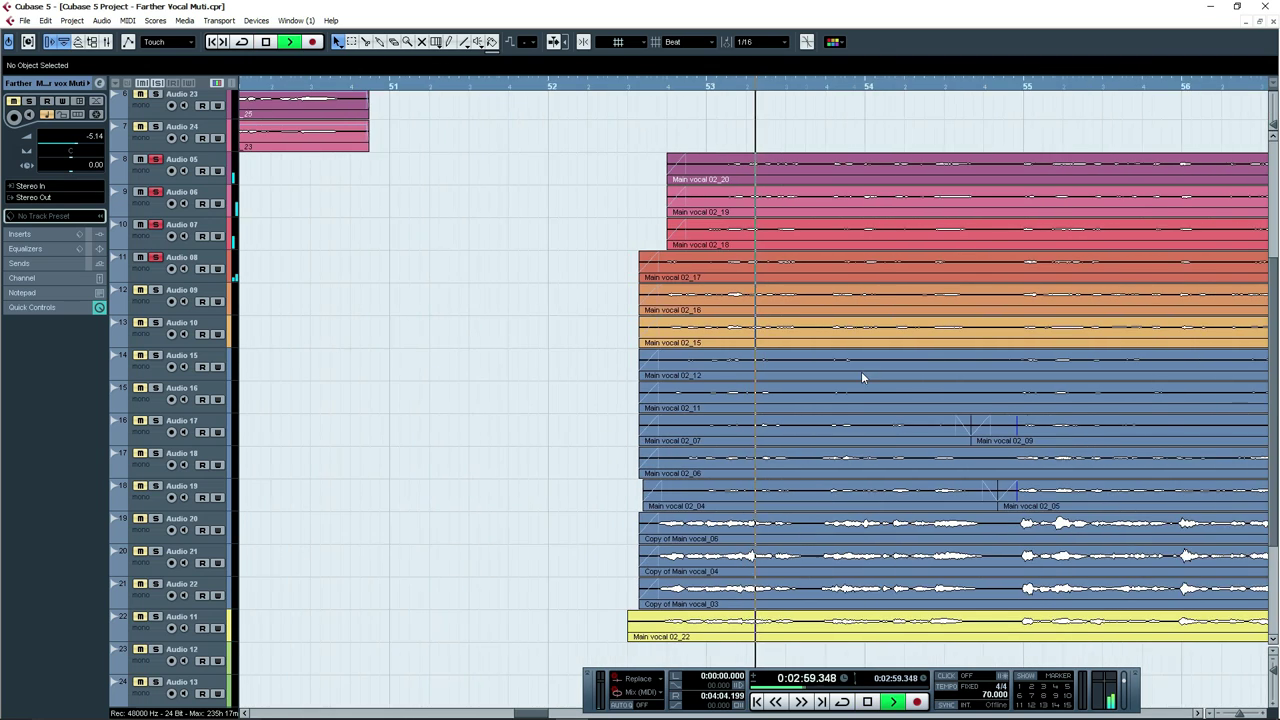
{"action": "left_click_drag", "start_coordinate": [880, 371], "coordinate": [626, 490]}
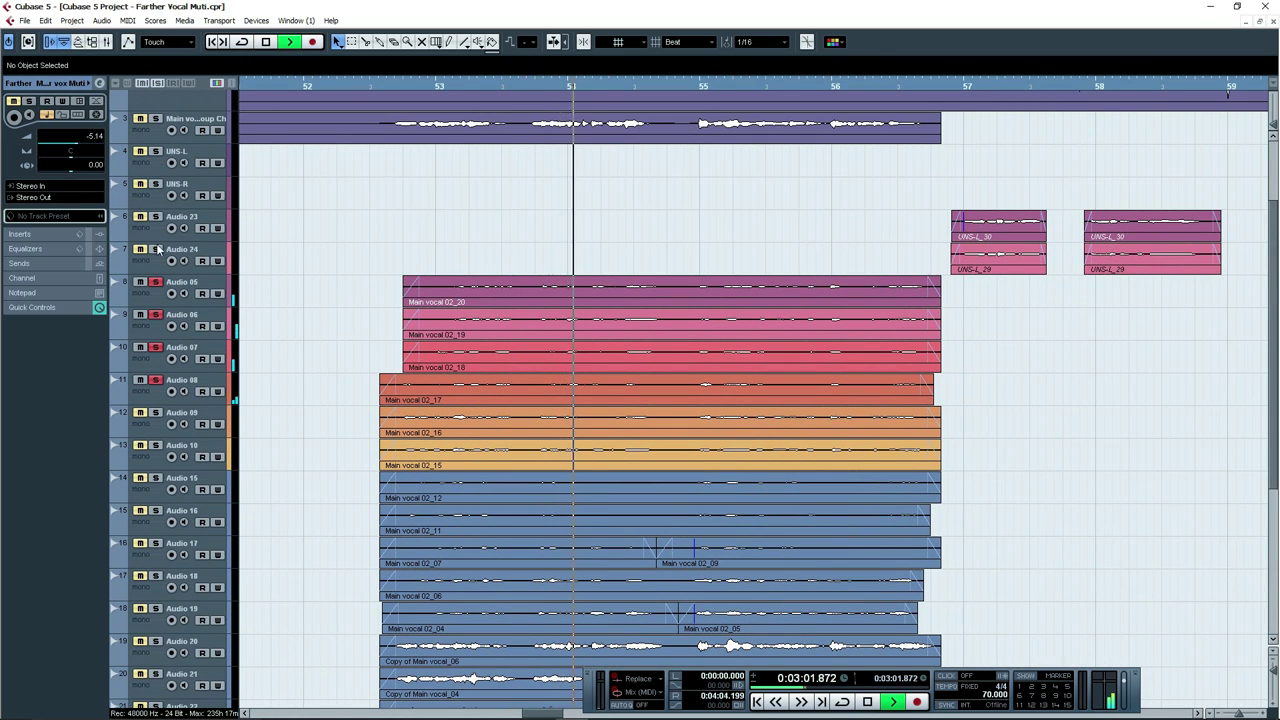
{"action": "left_click", "coordinate": [158, 83]}
Listen to the full vocal mix up to about bar 55 and stop playback.
{"action": "key", "text": "g"}
{"action": "key", "text": "g"}
{"action": "key", "text": "g"}
{"action": "left_click_drag", "start_coordinate": [1094, 430], "coordinate": [870, 505]}
{"action": "key", "text": "g"}
{"action": "key", "text": "g"}
{"action": "key", "text": "g"}
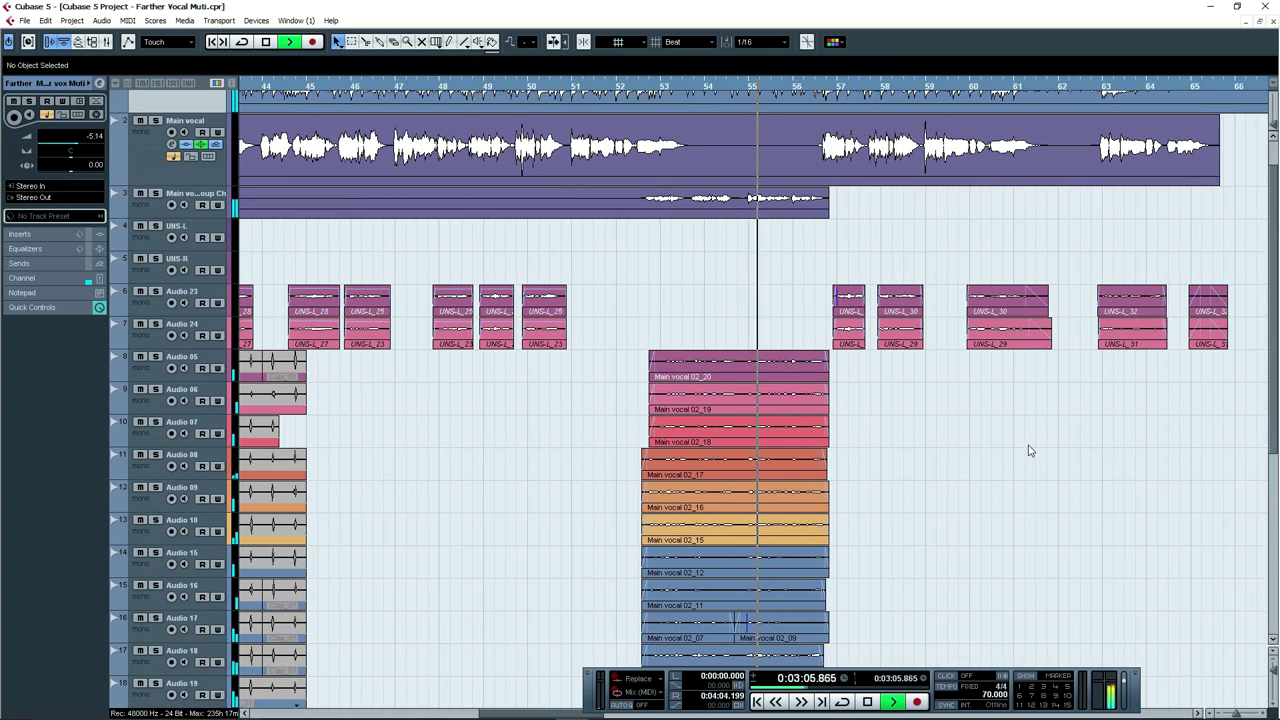
{"action": "key", "text": "space"}
Select the stacked vocal clips between bars 52 and 57 to check the layers, and clear the selection.
{"action": "key", "text": "h"}
{"action": "key", "text": "h"}
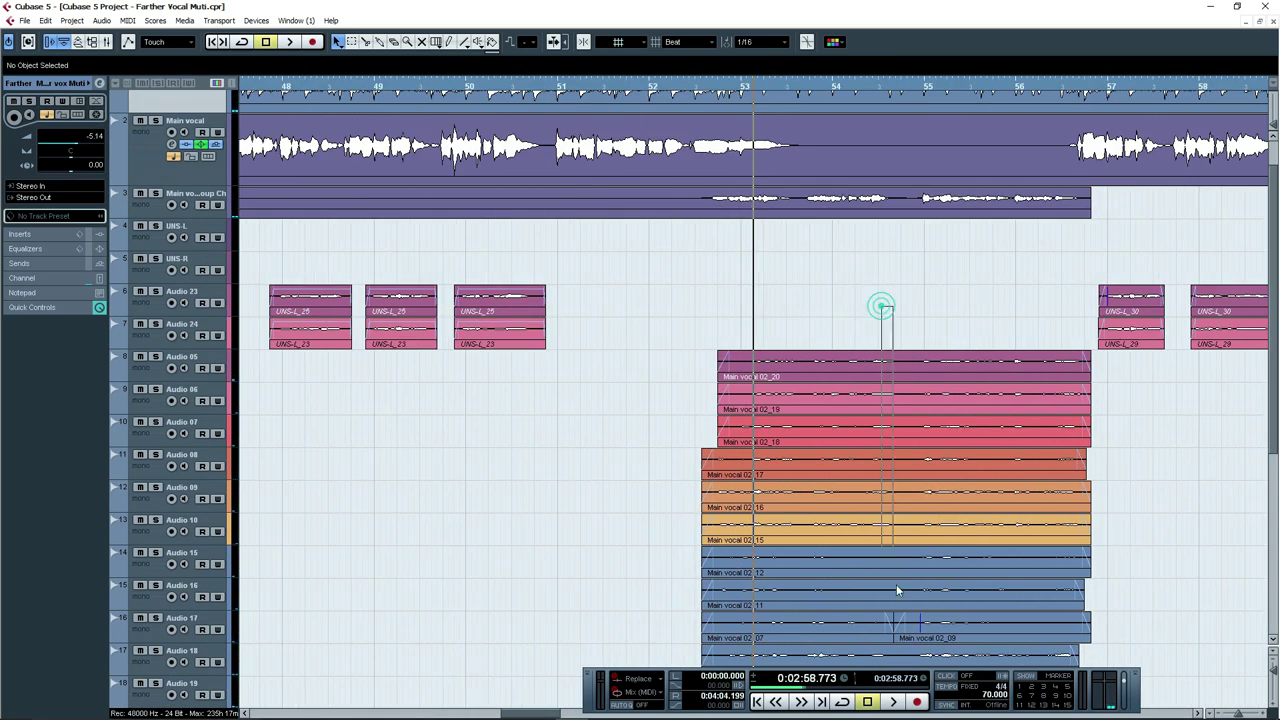
{"action": "scroll", "coordinate": [898, 480], "scroll_direction": "down", "scroll_amount": 5}
{"action": "key", "text": "ctrl+a"}
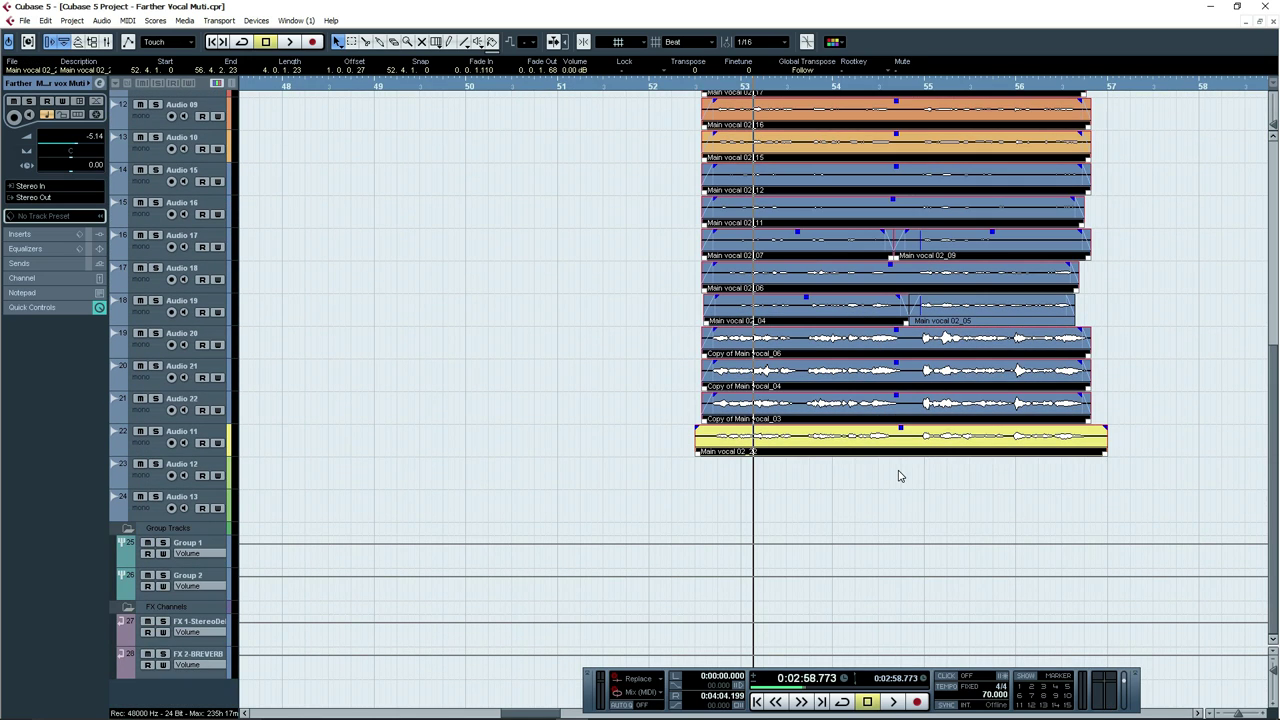
{"action": "scroll", "coordinate": [925, 447], "scroll_direction": "up", "scroll_amount": 5}
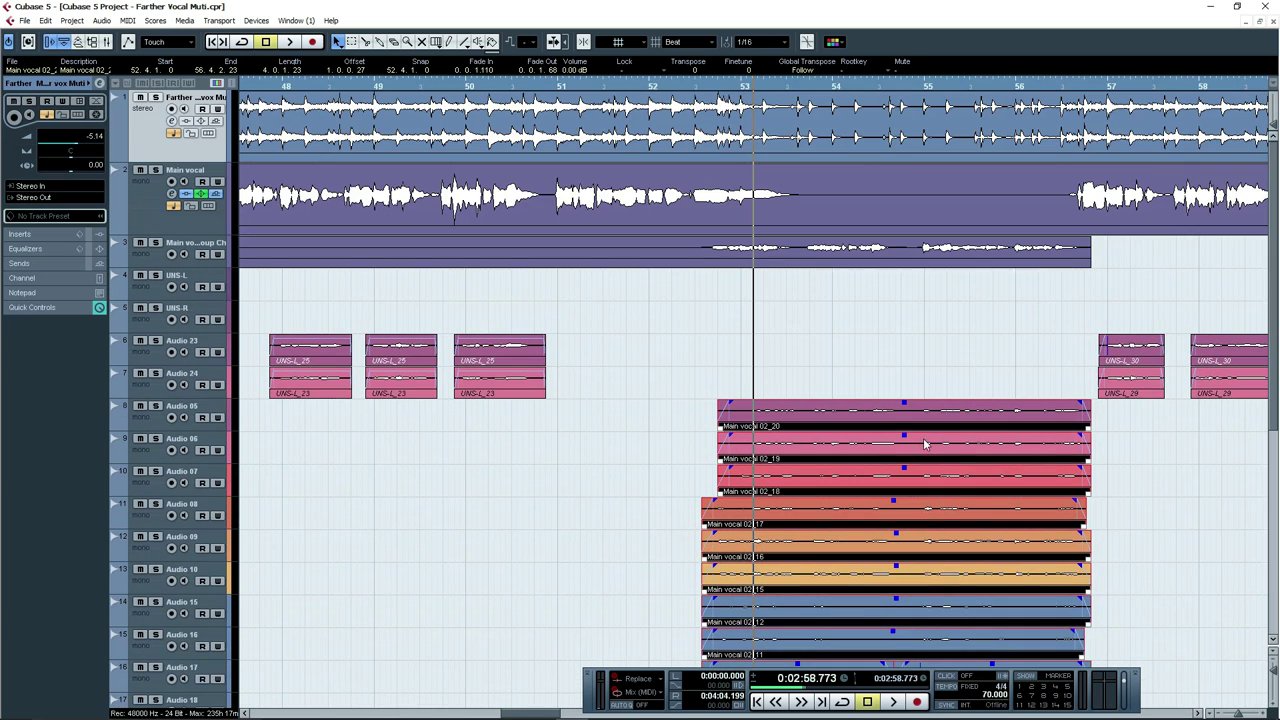
{"action": "left_click", "coordinate": [903, 364]}
{"action": "scroll", "coordinate": [775, 327], "scroll_direction": "right", "scroll_amount": 2}
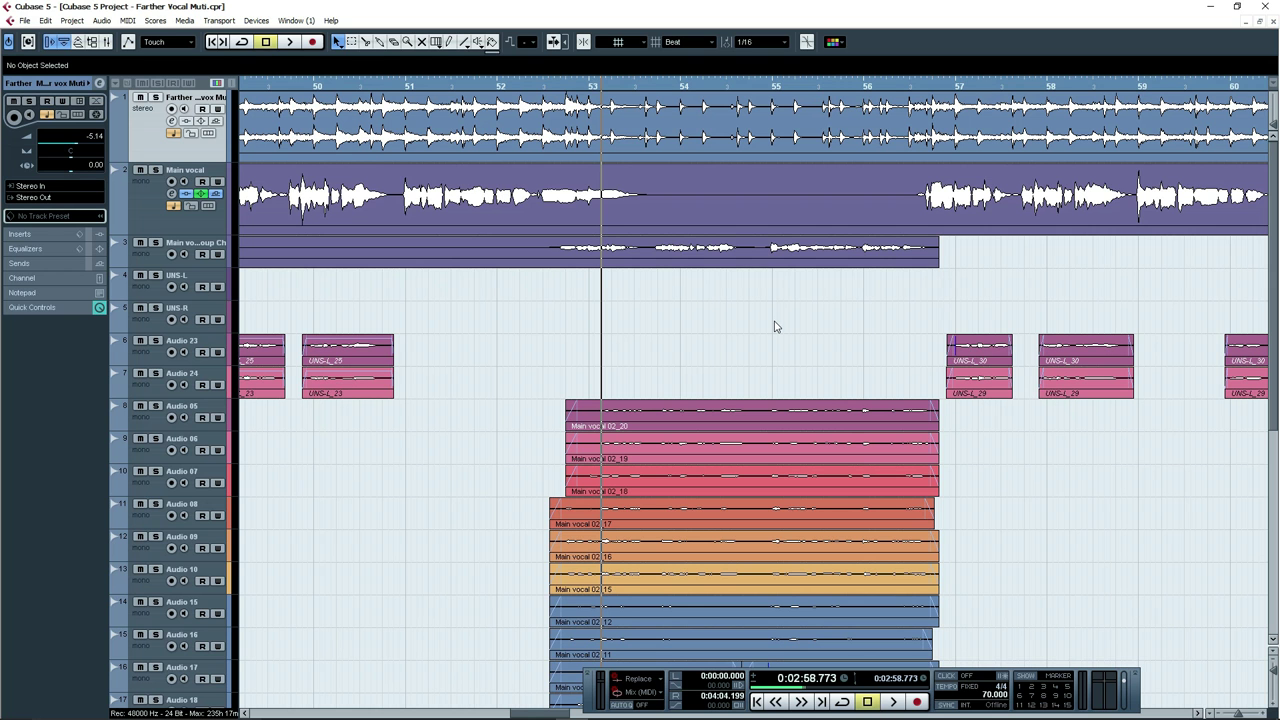
Start playback from about bar 56, where the stacked vocals lead into the Audio 23 and Audio 24 clips.
{"action": "scroll", "coordinate": [860, 340], "scroll_direction": "down", "scroll_amount": 4}
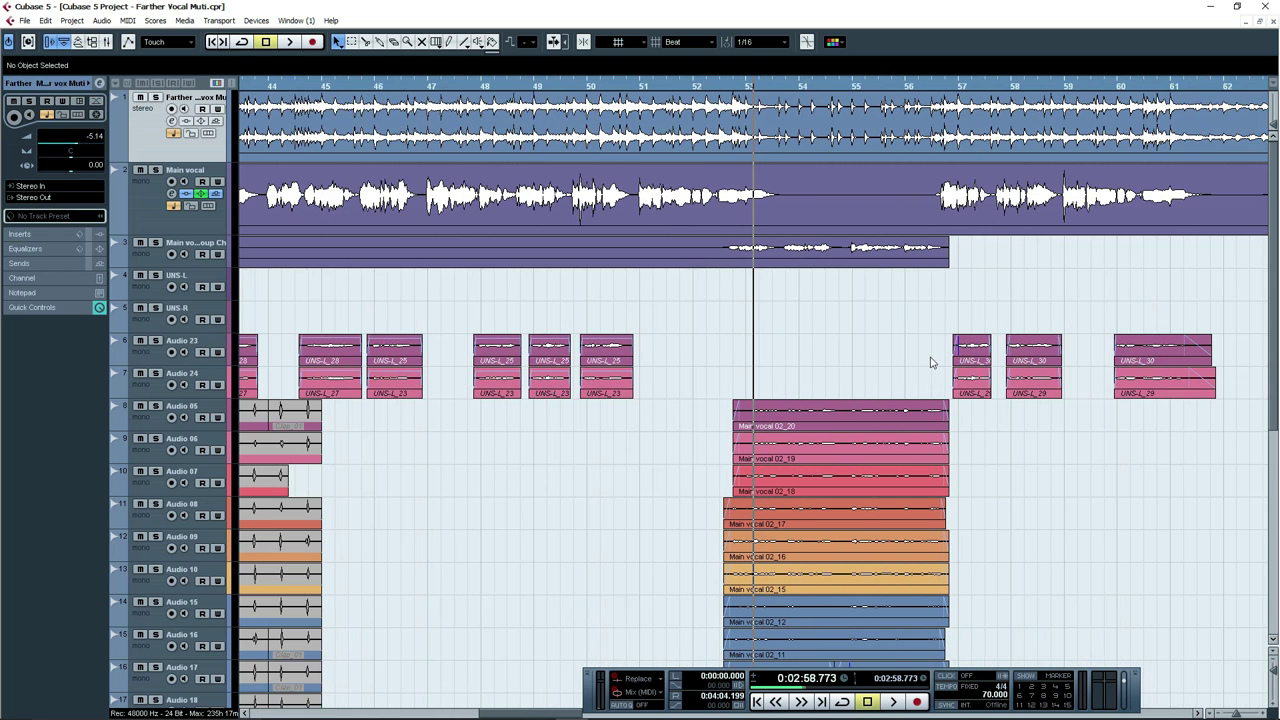
{"action": "scroll", "coordinate": [1025, 461], "scroll_direction": "right", "scroll_amount": 5}
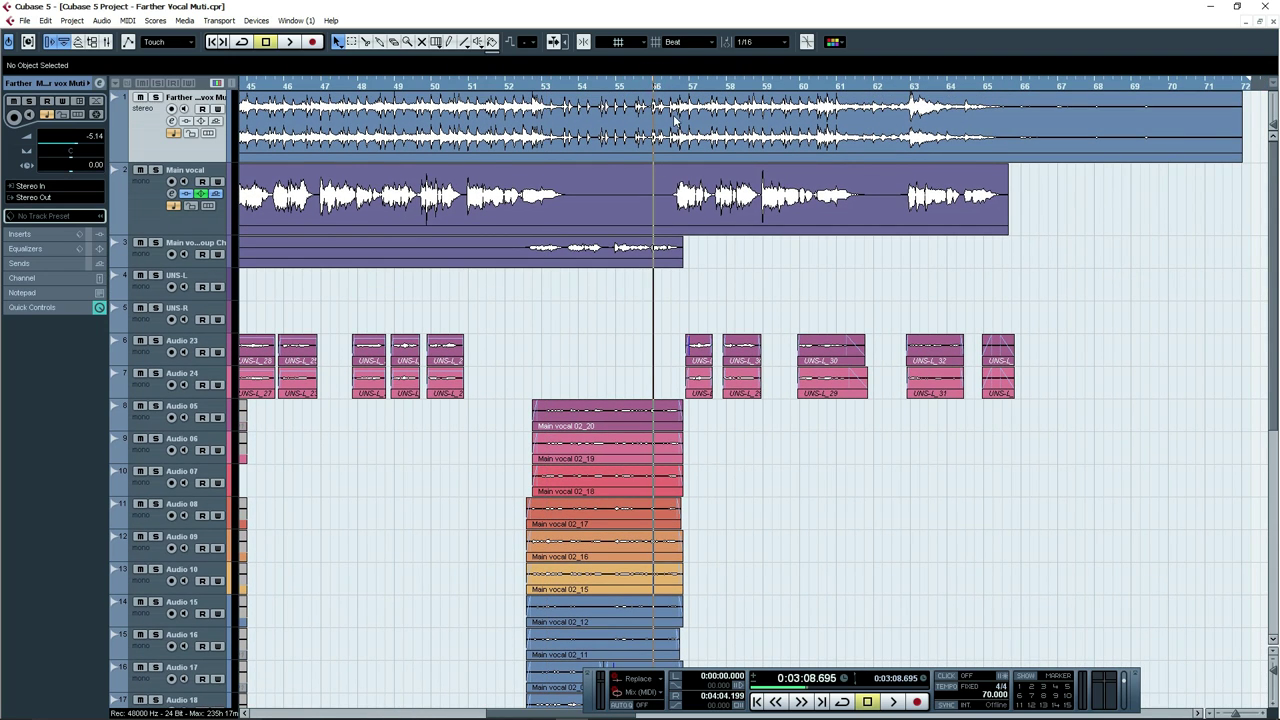
{"action": "key", "text": "space"}
{"action": "scroll", "coordinate": [860, 270], "scroll_direction": "up", "scroll_amount": 2}
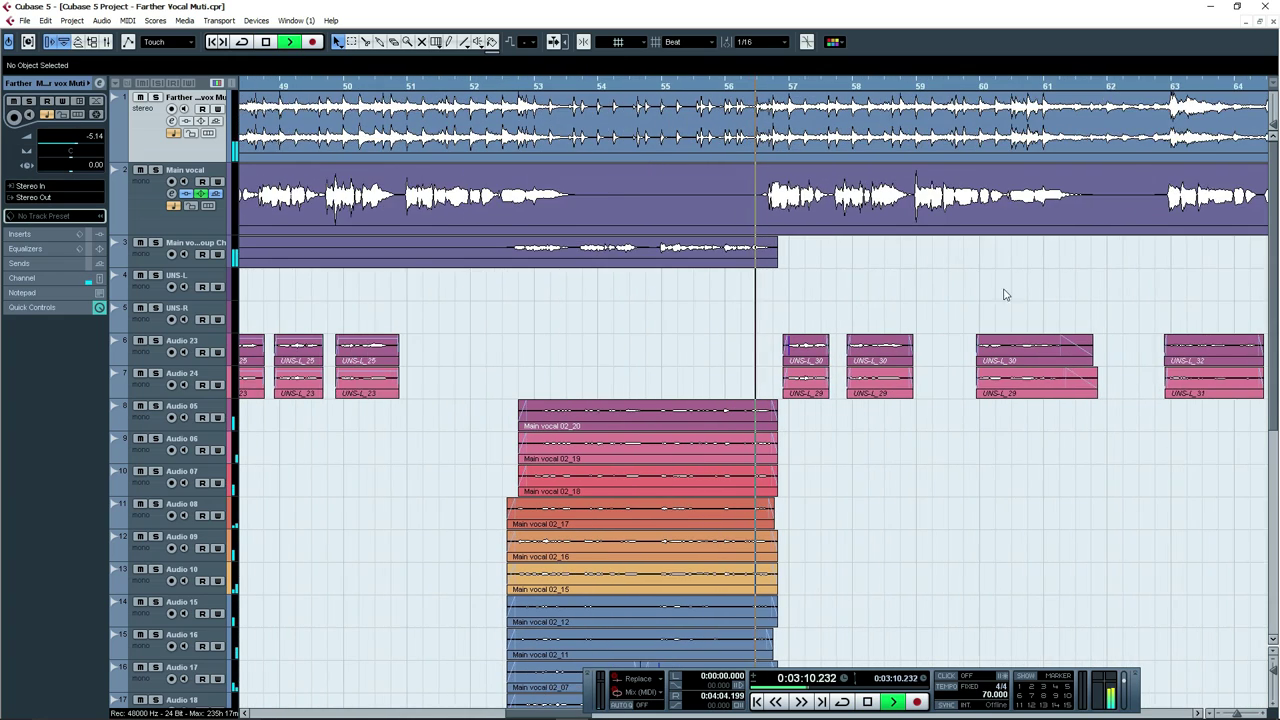
{"action": "scroll", "coordinate": [1069, 277], "scroll_direction": "up", "scroll_amount": 2}
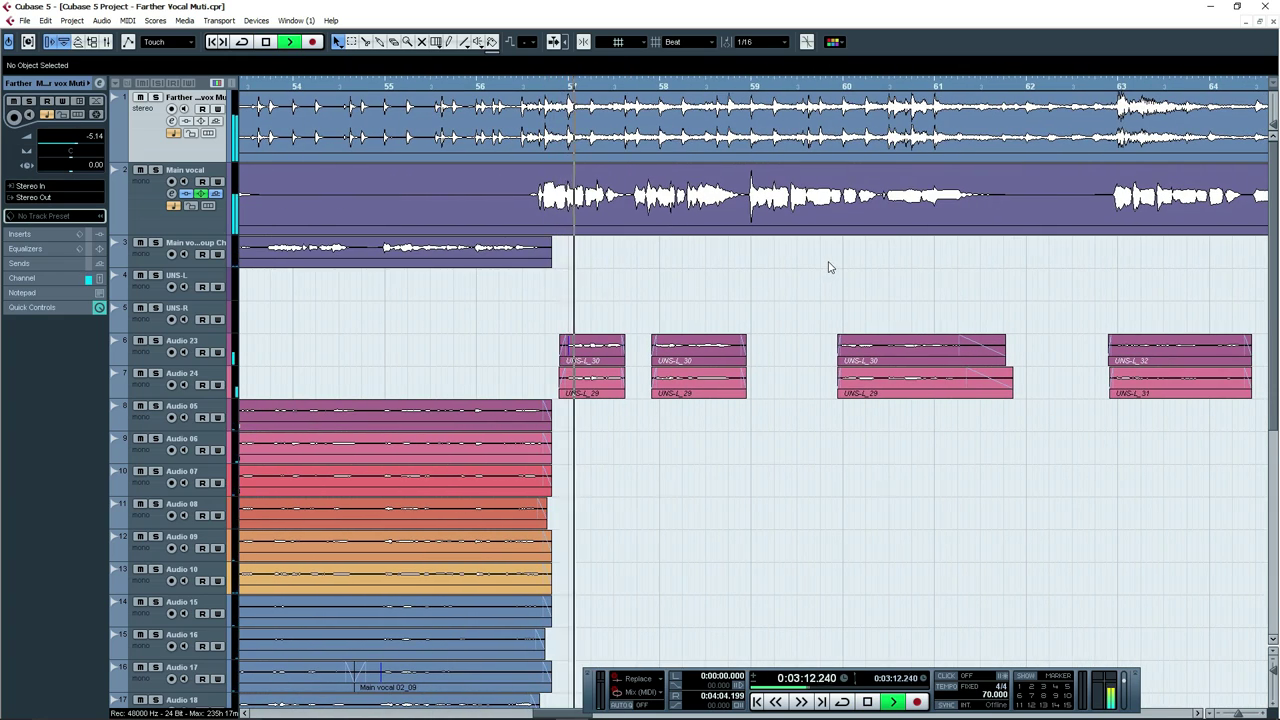
Follow the Main vocal, Audio 23 and Audio 24 clips during playback up to about bar 63, and stop.
{"action": "scroll", "coordinate": [830, 264], "scroll_direction": "down", "scroll_amount": 3}
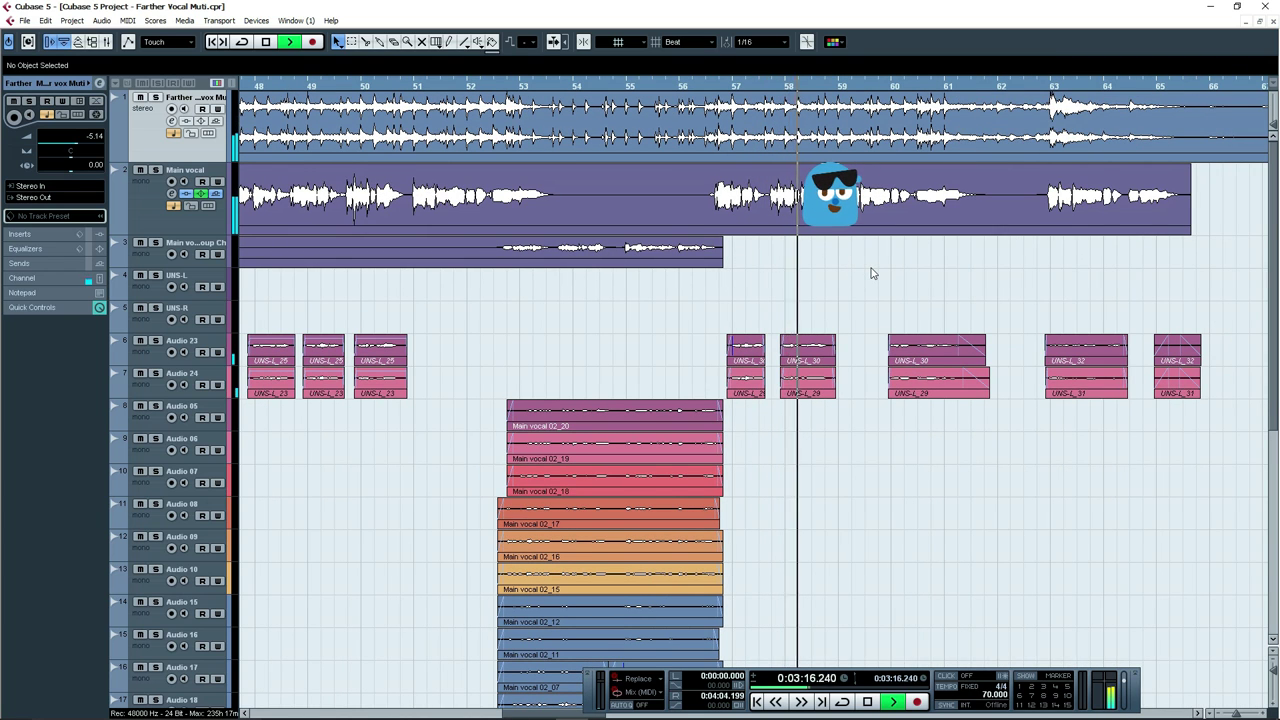
{"action": "scroll", "coordinate": [873, 272], "scroll_direction": "down", "scroll_amount": 3}
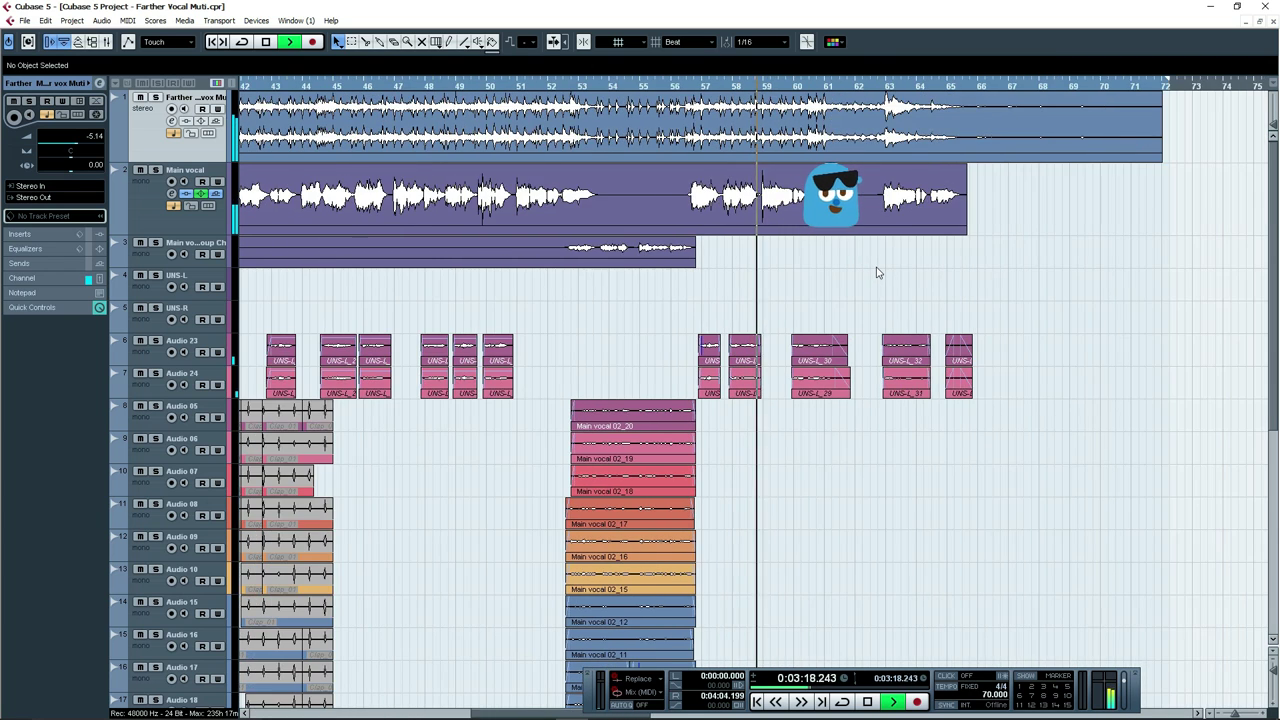
{"action": "scroll", "coordinate": [880, 272], "scroll_direction": "up", "scroll_amount": 4}
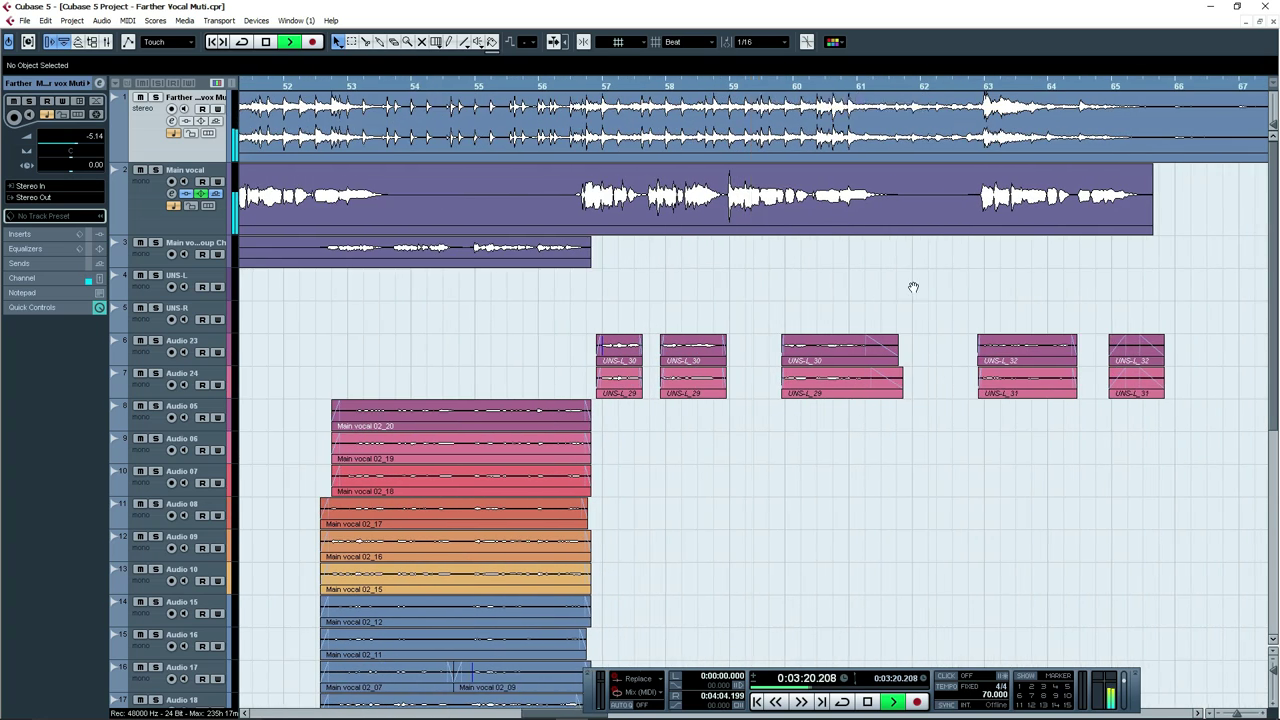
{"action": "left_click_drag", "start_coordinate": [913, 287], "coordinate": [669, 312]}
{"action": "left_click_drag", "start_coordinate": [780, 300], "coordinate": [699, 309]}
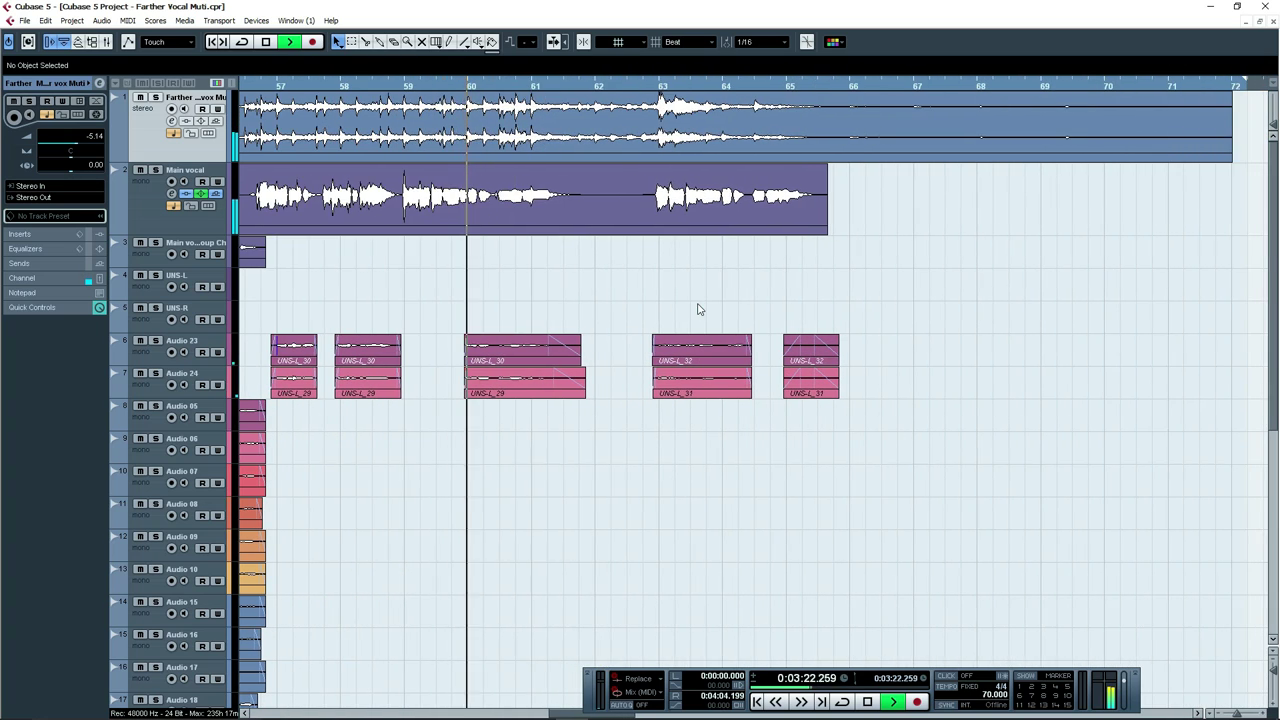
{"action": "scroll", "coordinate": [700, 307], "scroll_direction": "down", "scroll_amount": 6}
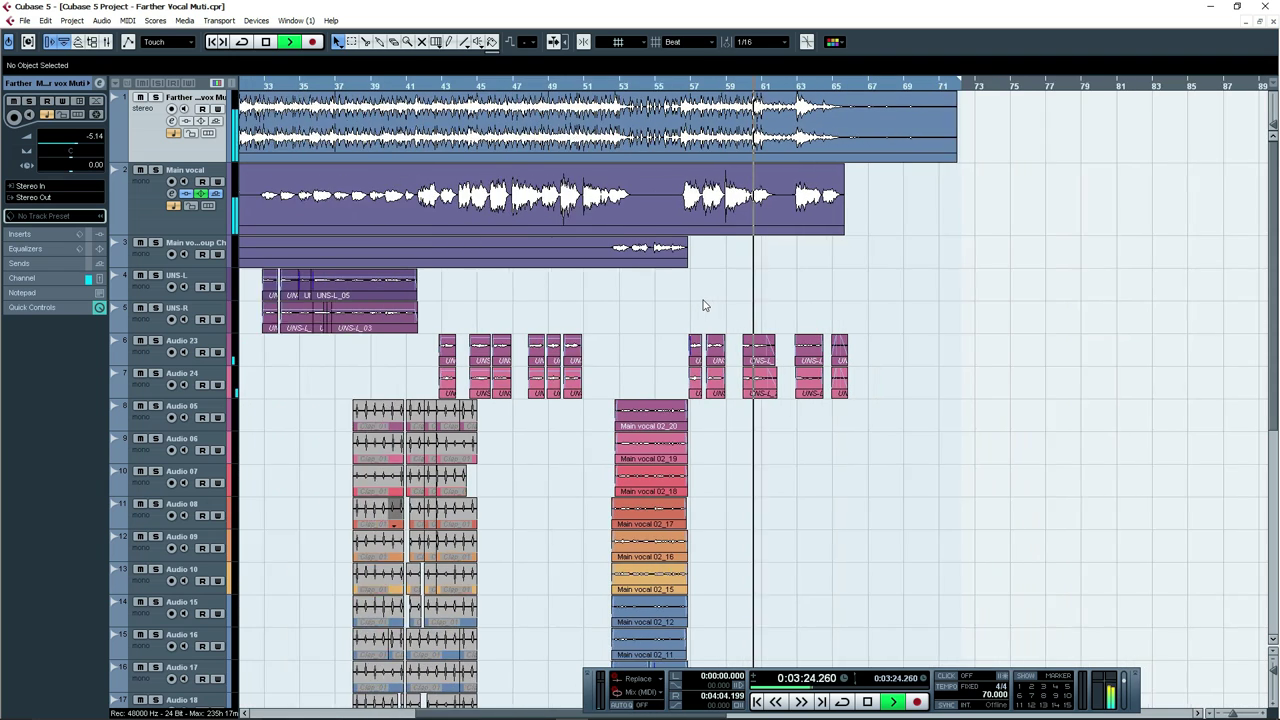
{"action": "scroll", "coordinate": [703, 305], "scroll_direction": "down", "scroll_amount": 2}
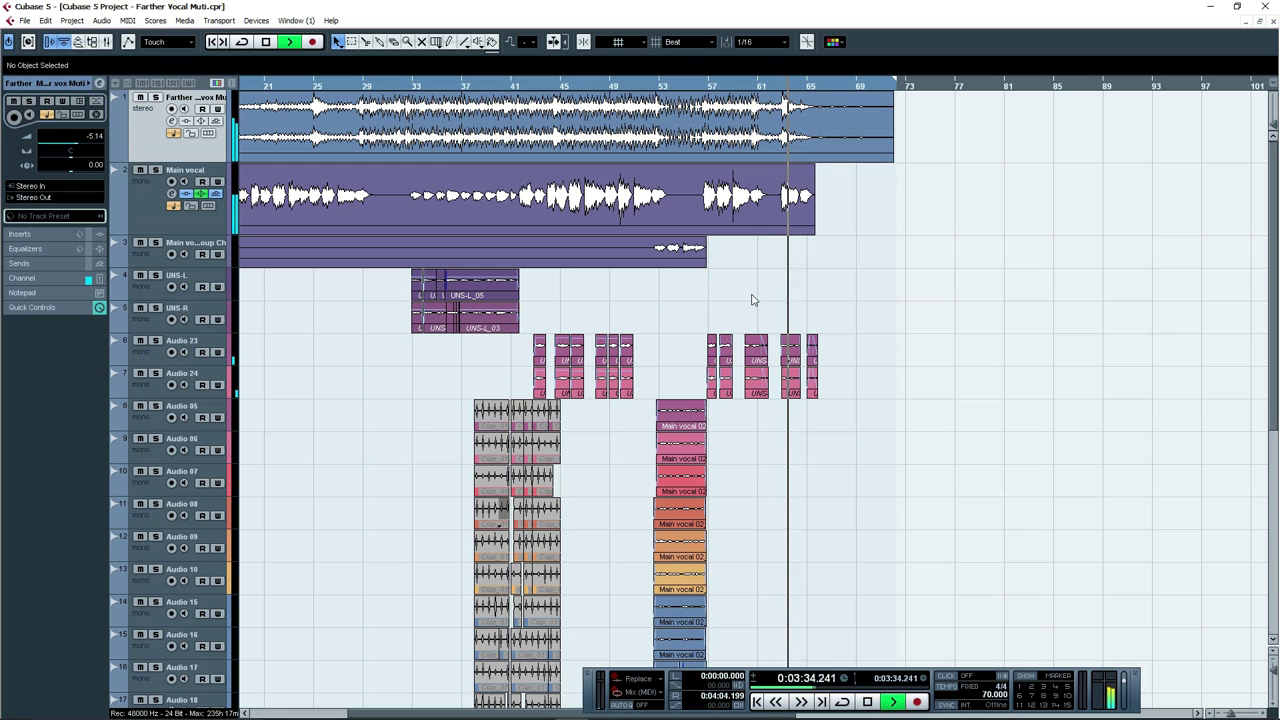
{"action": "key", "text": "g"}
{"action": "key", "text": "g"}
{"action": "key", "text": "space"}
Move the playback position back near the start of the song, at about bar 4.
{"action": "key", "text": "g"}
{"action": "key", "text": "g"}
{"action": "key", "text": "g"}
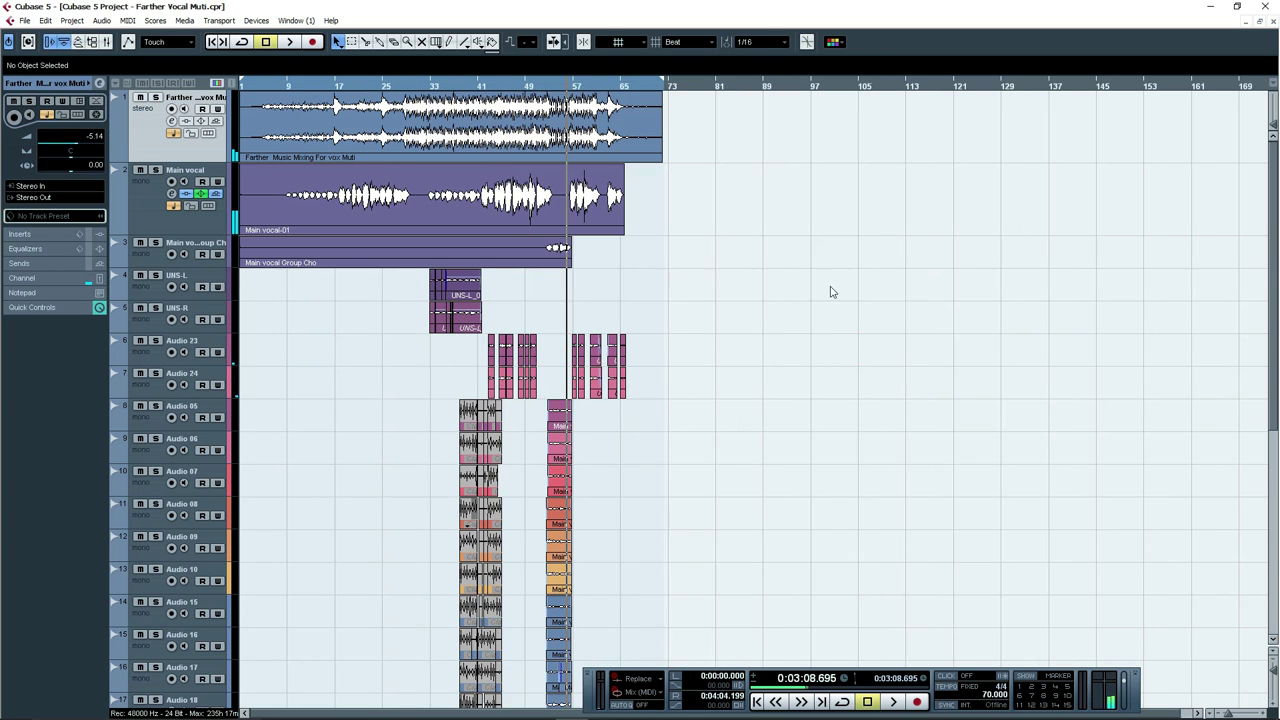
{"action": "left_click_drag", "start_coordinate": [293, 84], "coordinate": [259, 86]}
{"action": "key", "text": "h"}
{"action": "key", "text": "h"}
Survey all tracks down to the group and FX channels, and return to the main vocal and UNS parts.
{"action": "scroll", "coordinate": [840, 284], "scroll_direction": "down", "scroll_amount": 6}
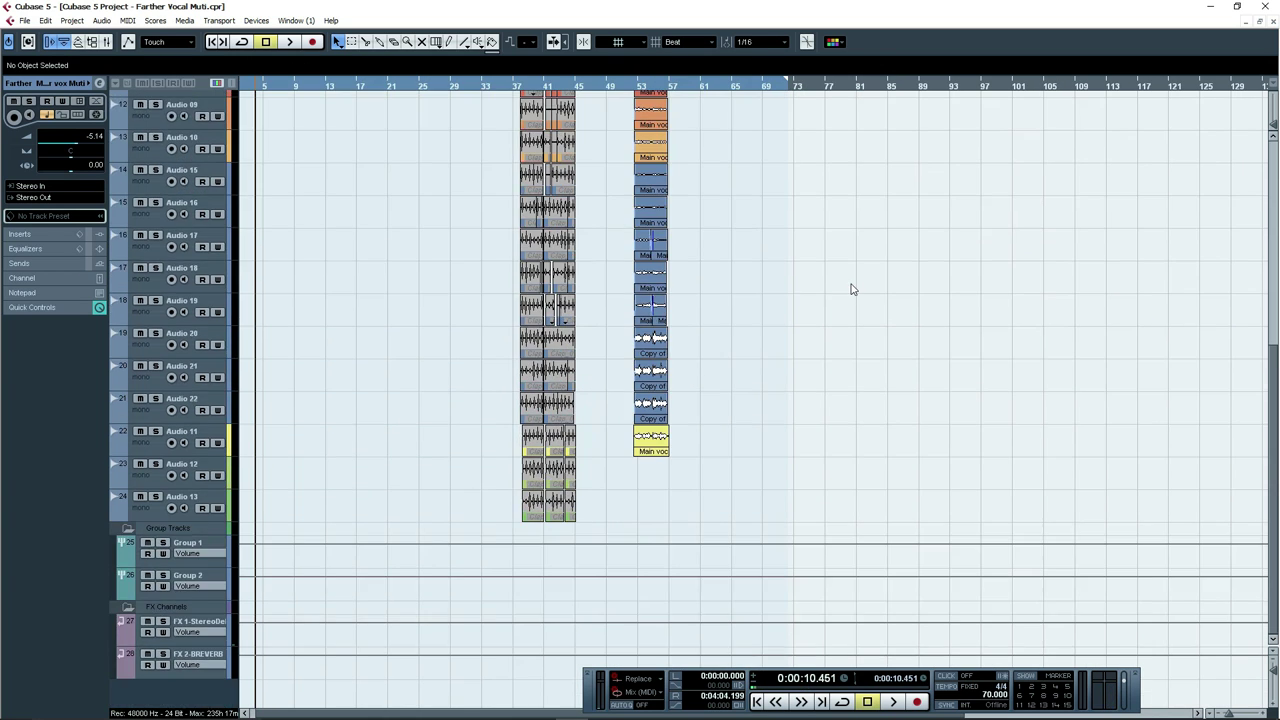
{"action": "left_click", "coordinate": [850, 287]}
{"action": "key", "text": "h"}
{"action": "scroll", "coordinate": [860, 298], "scroll_direction": "up", "scroll_amount": 6}
{"action": "key", "text": "g"}
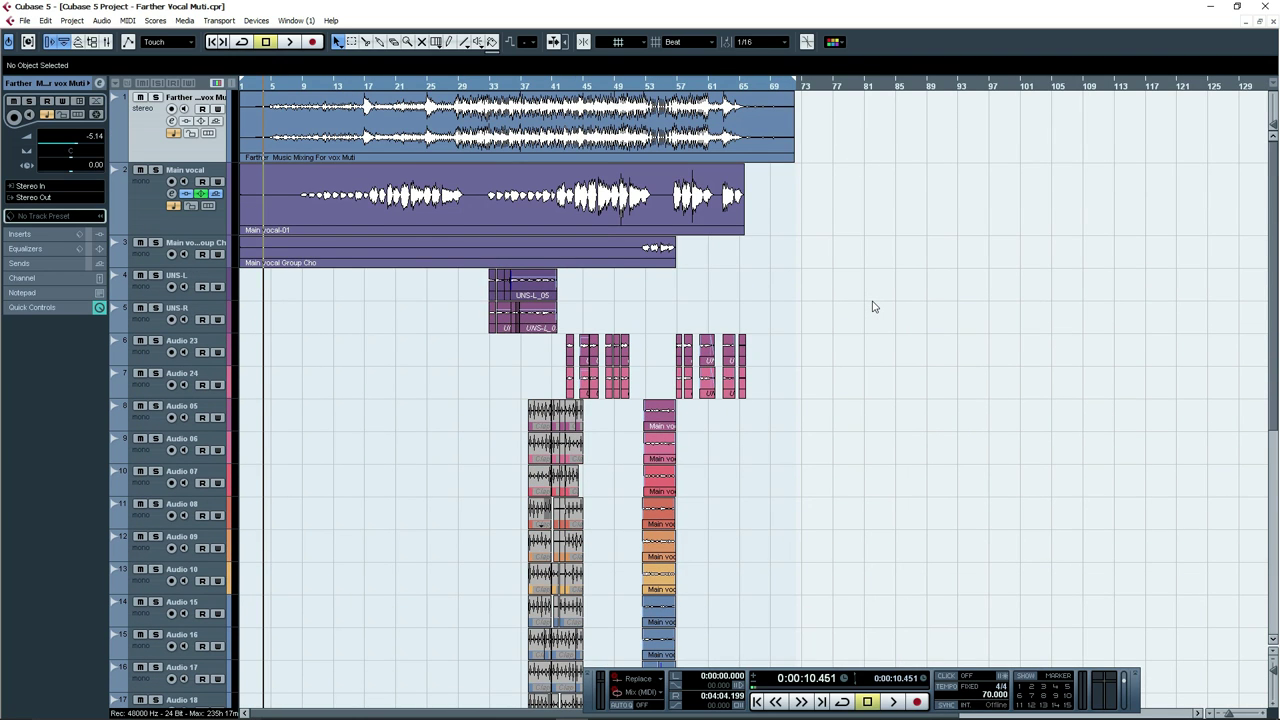
{"action": "key", "text": "h"}
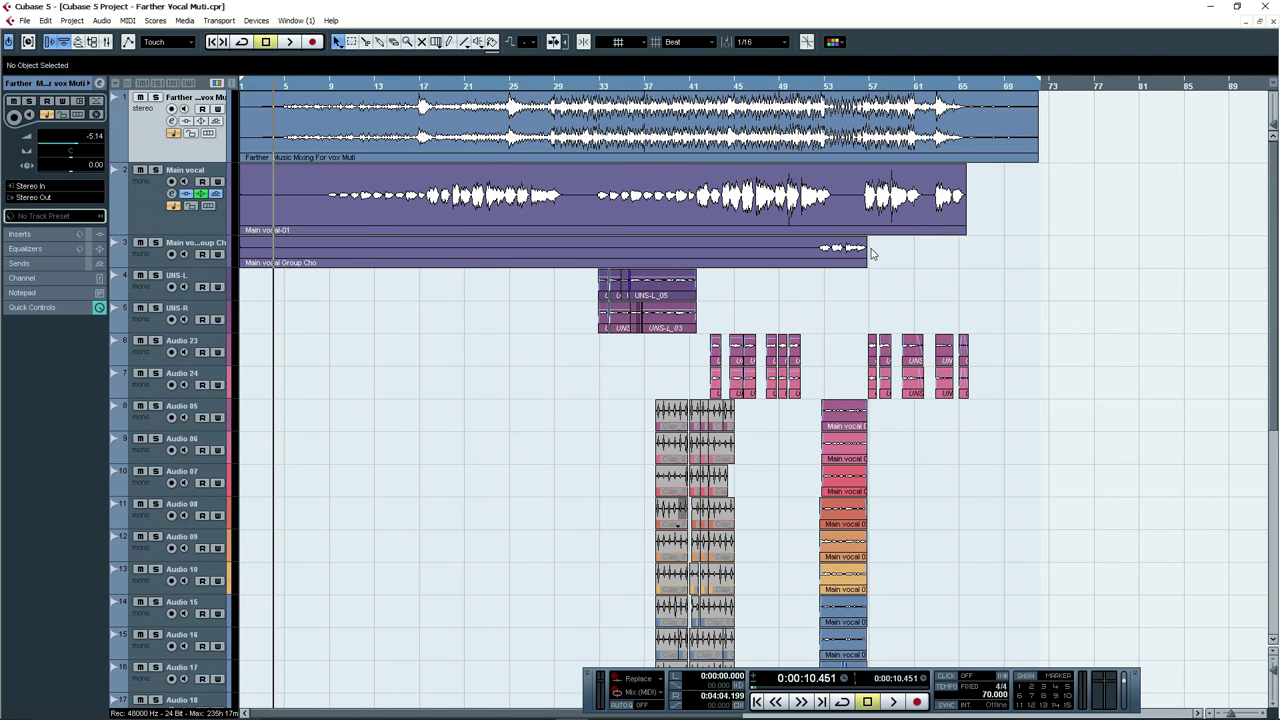
{"action": "key", "text": "h"}
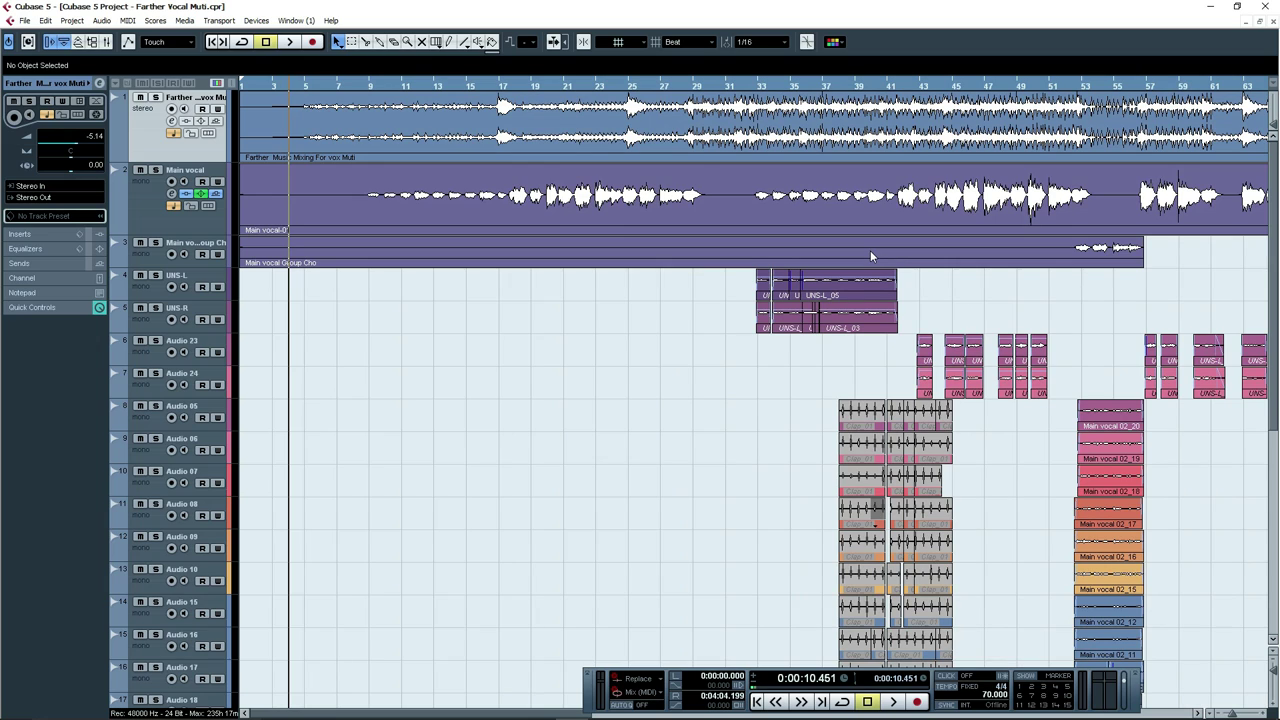